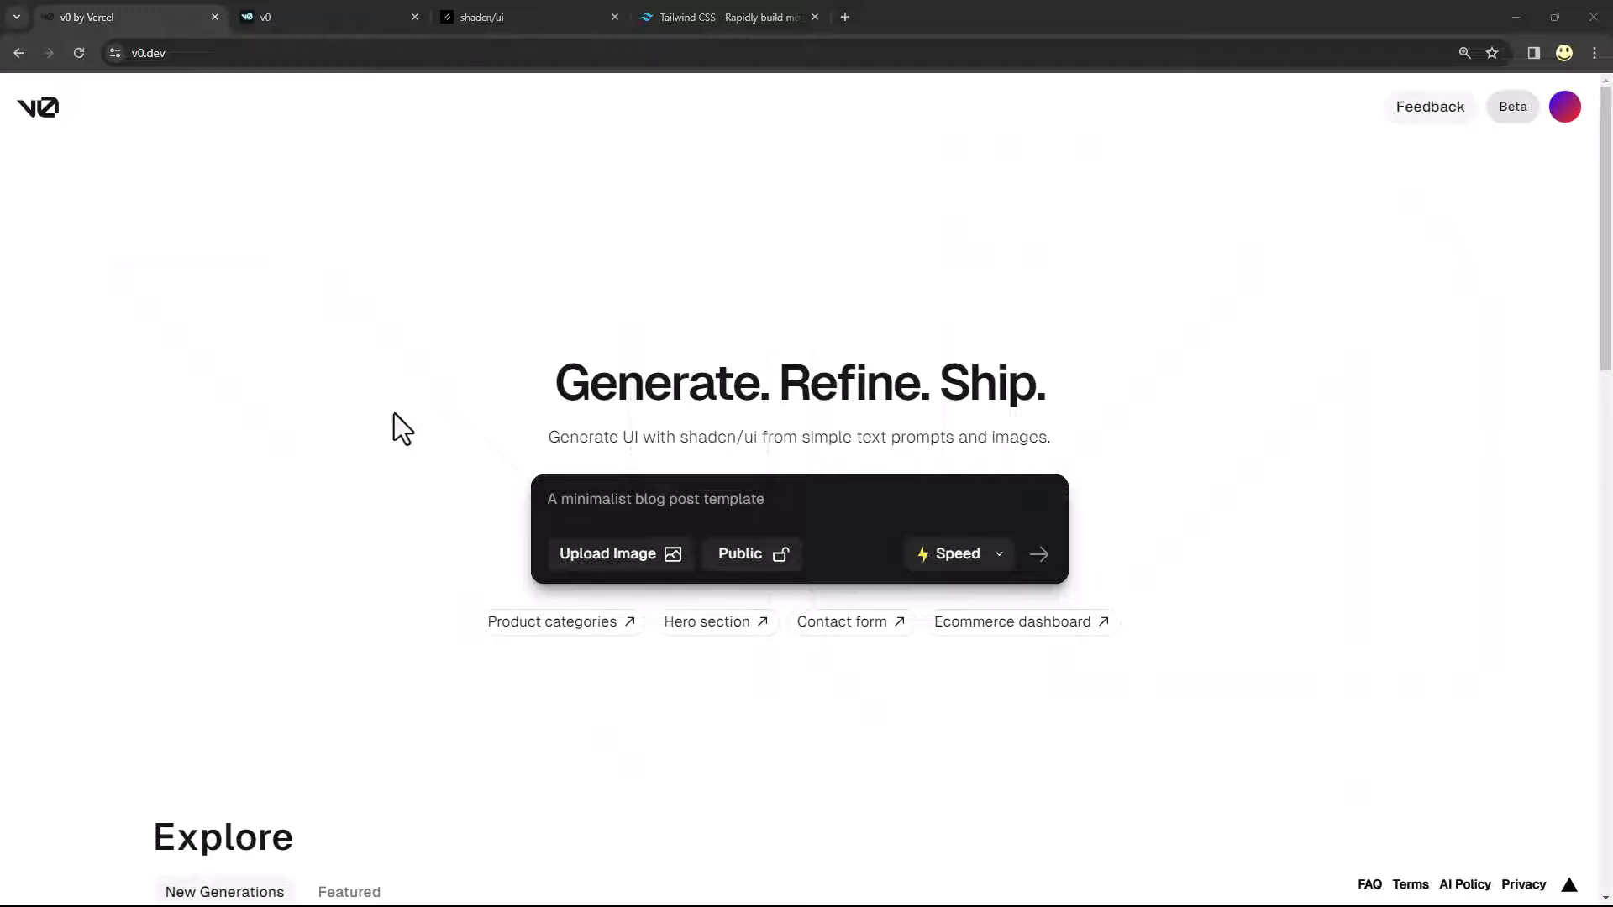
# Set the v0 generation mode to Quality
pyautogui.click(1003, 562)
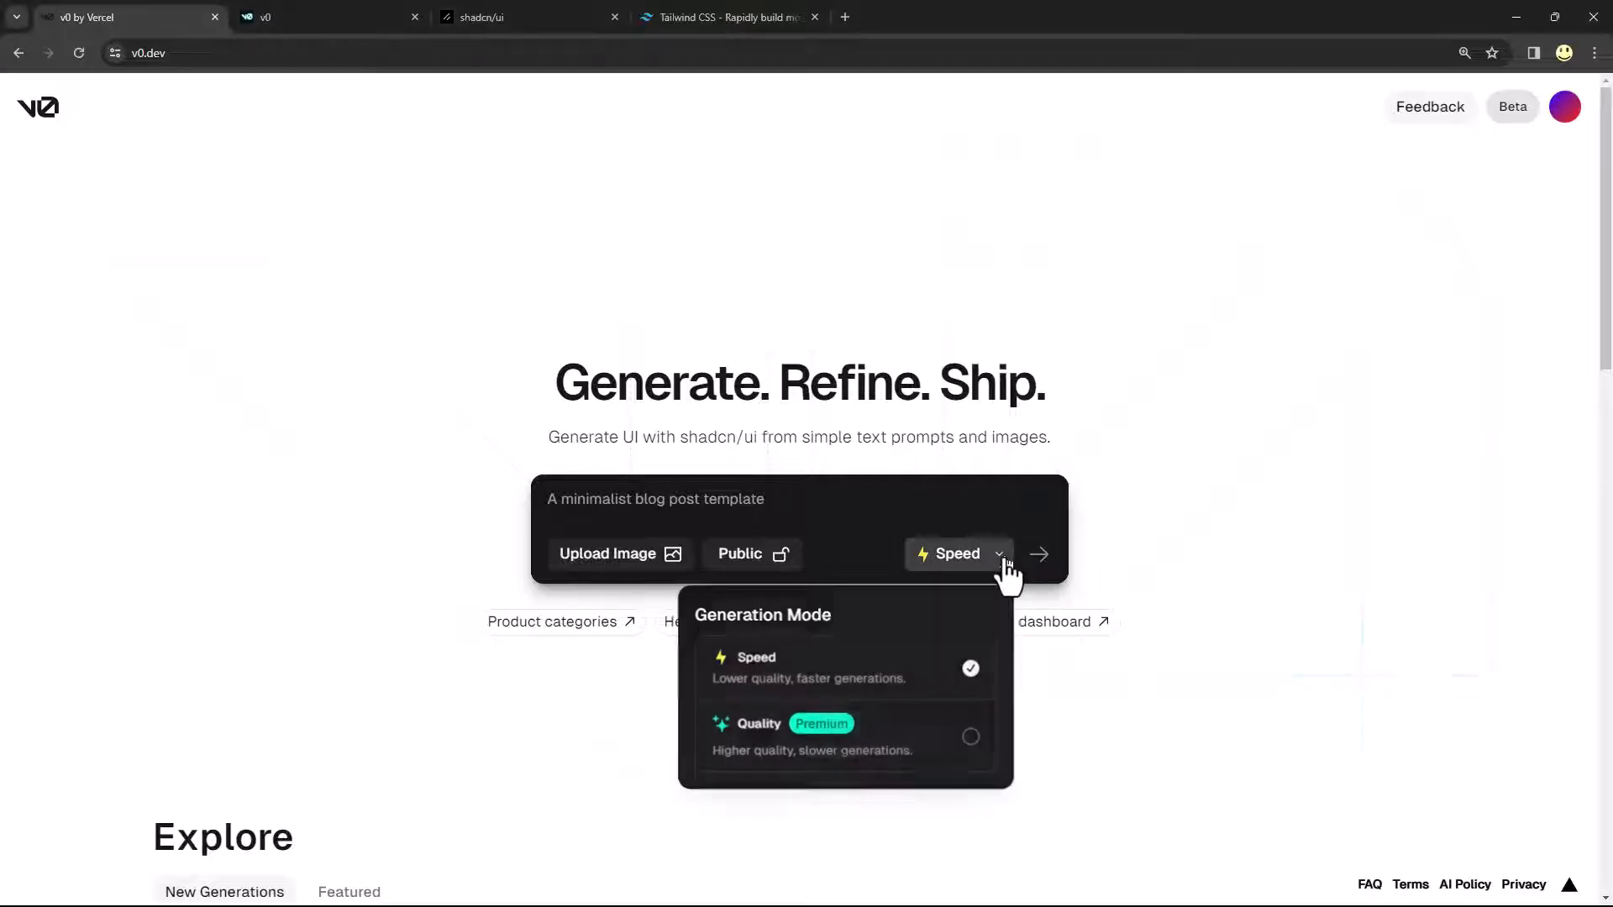
pyautogui.click(972, 739)
pyautogui.click(502, 556)
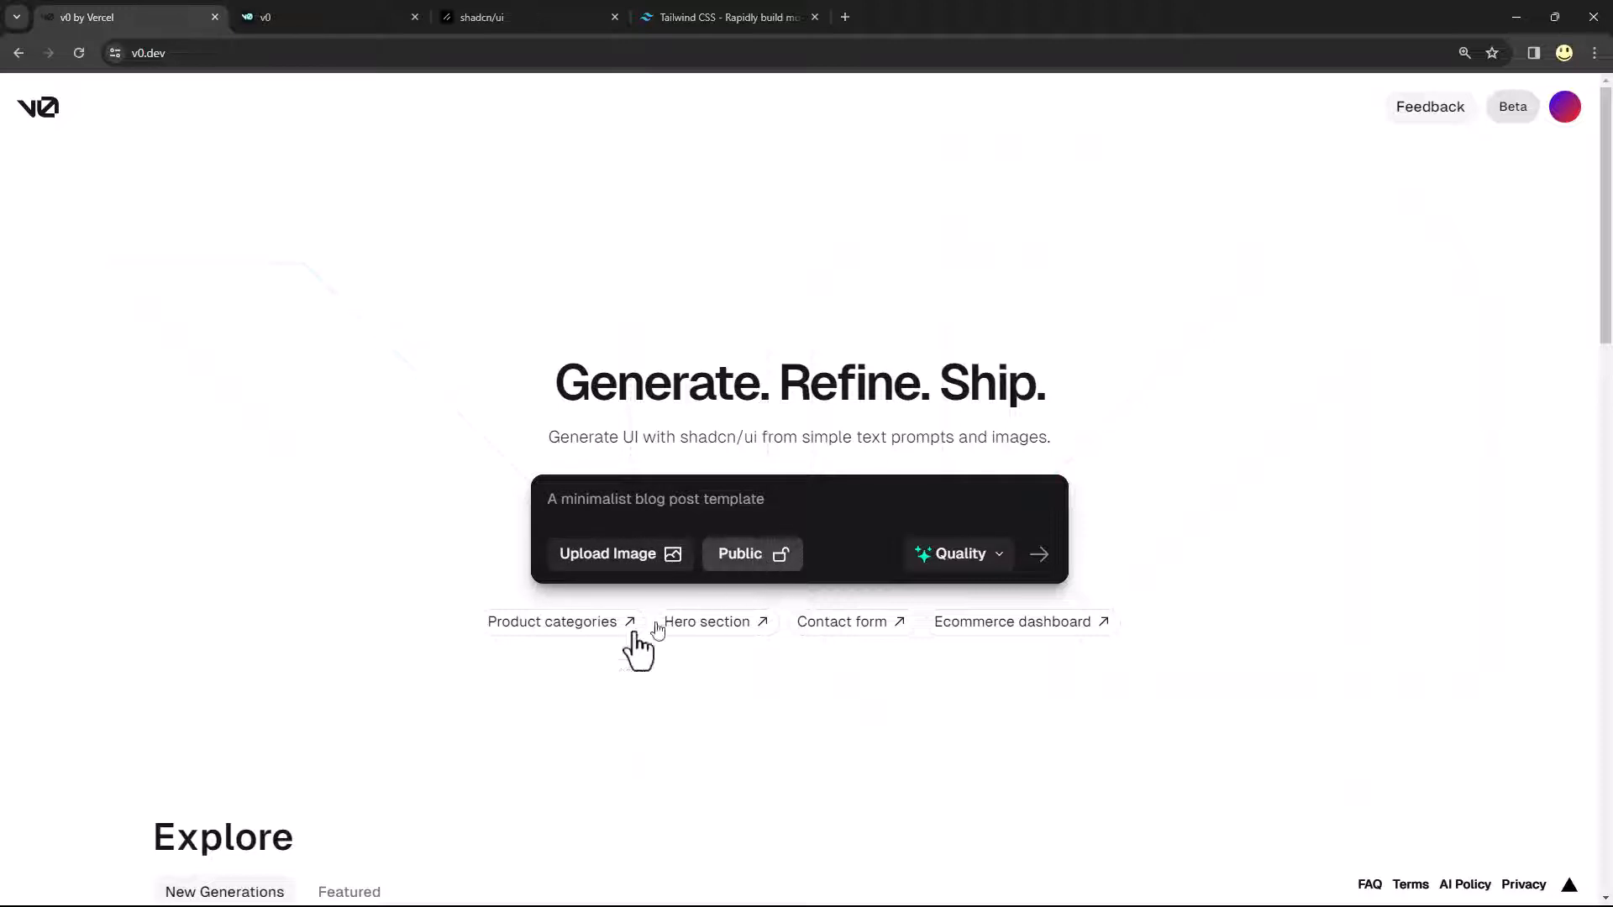
# Browse the new community generations in the Explore section, then return to the prompt area
pyautogui.scroll(-9, 315, 698)
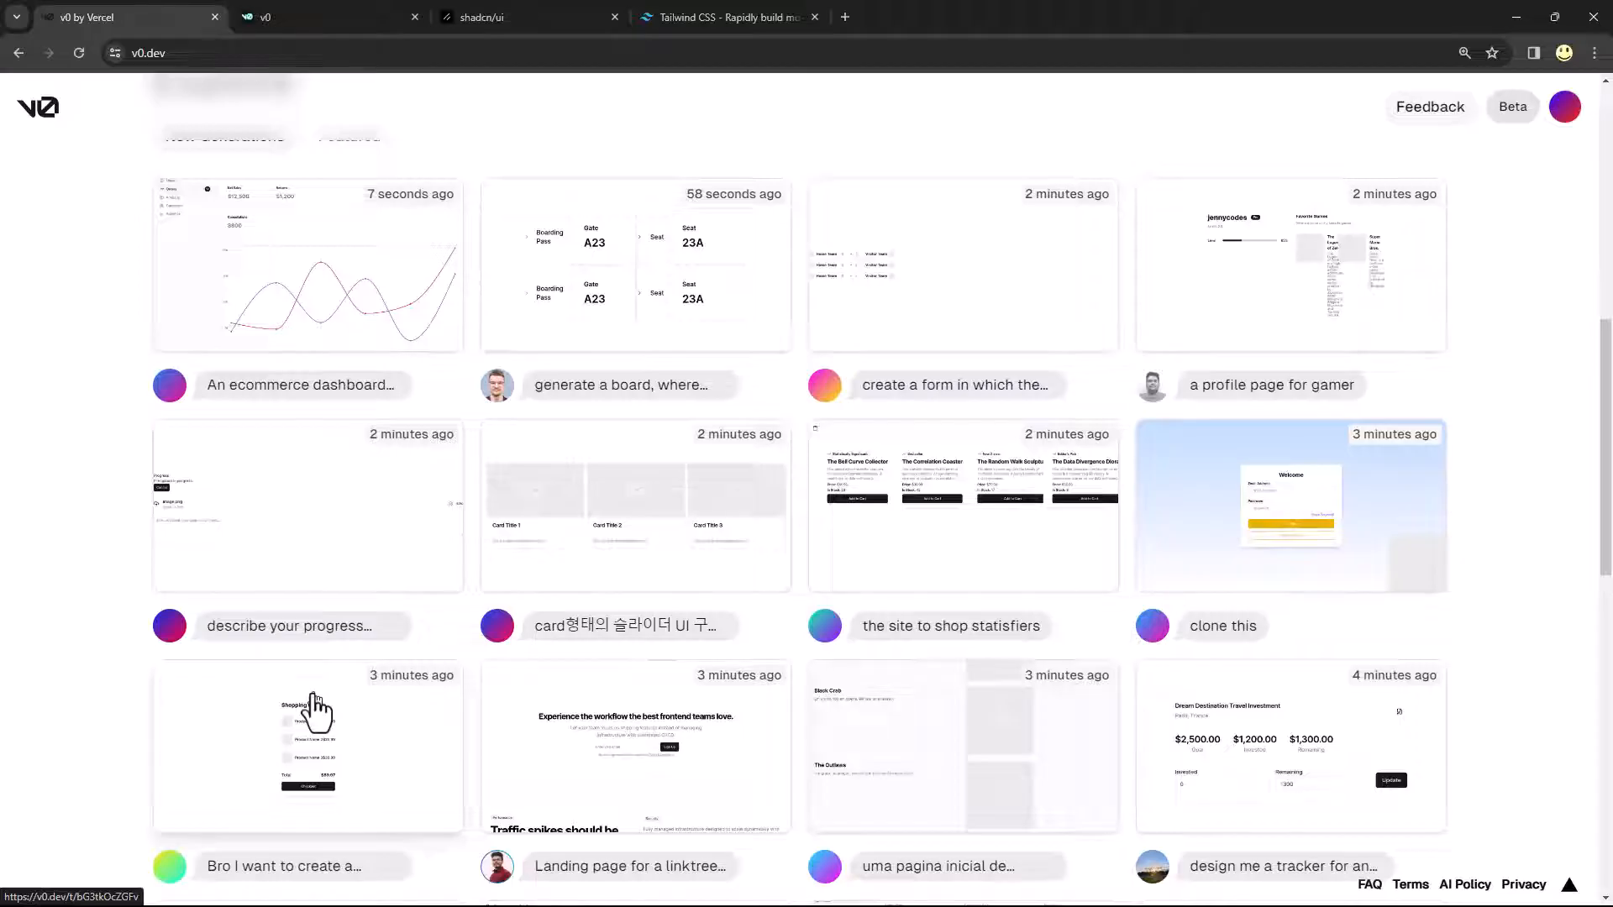
pyautogui.scroll(6, 316, 710)
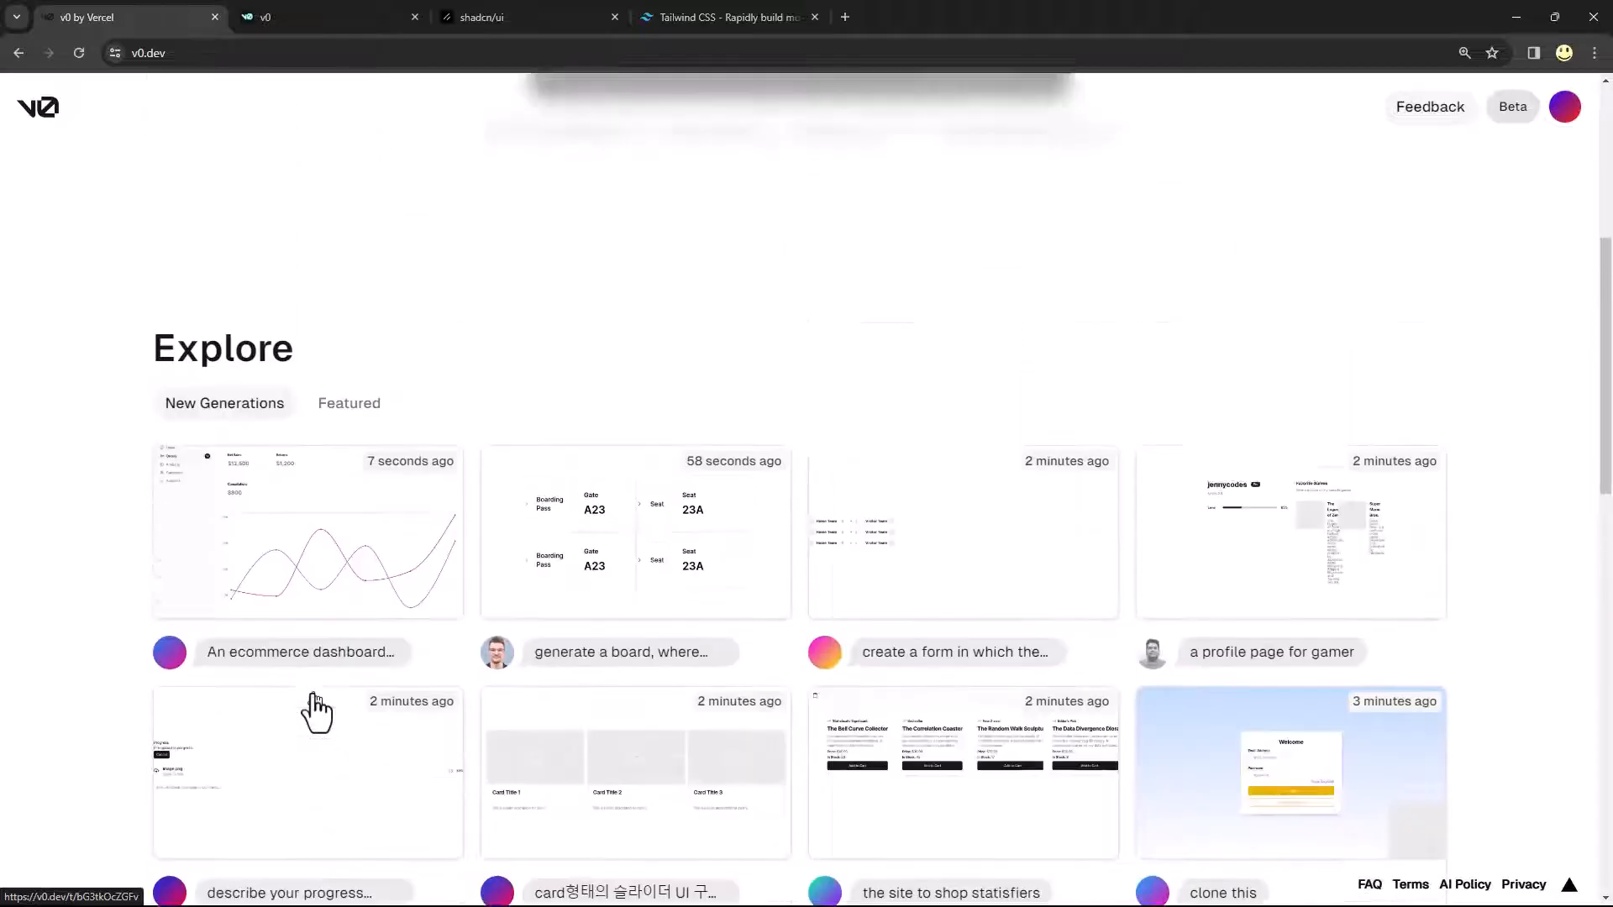
pyautogui.scroll(3, 316, 696)
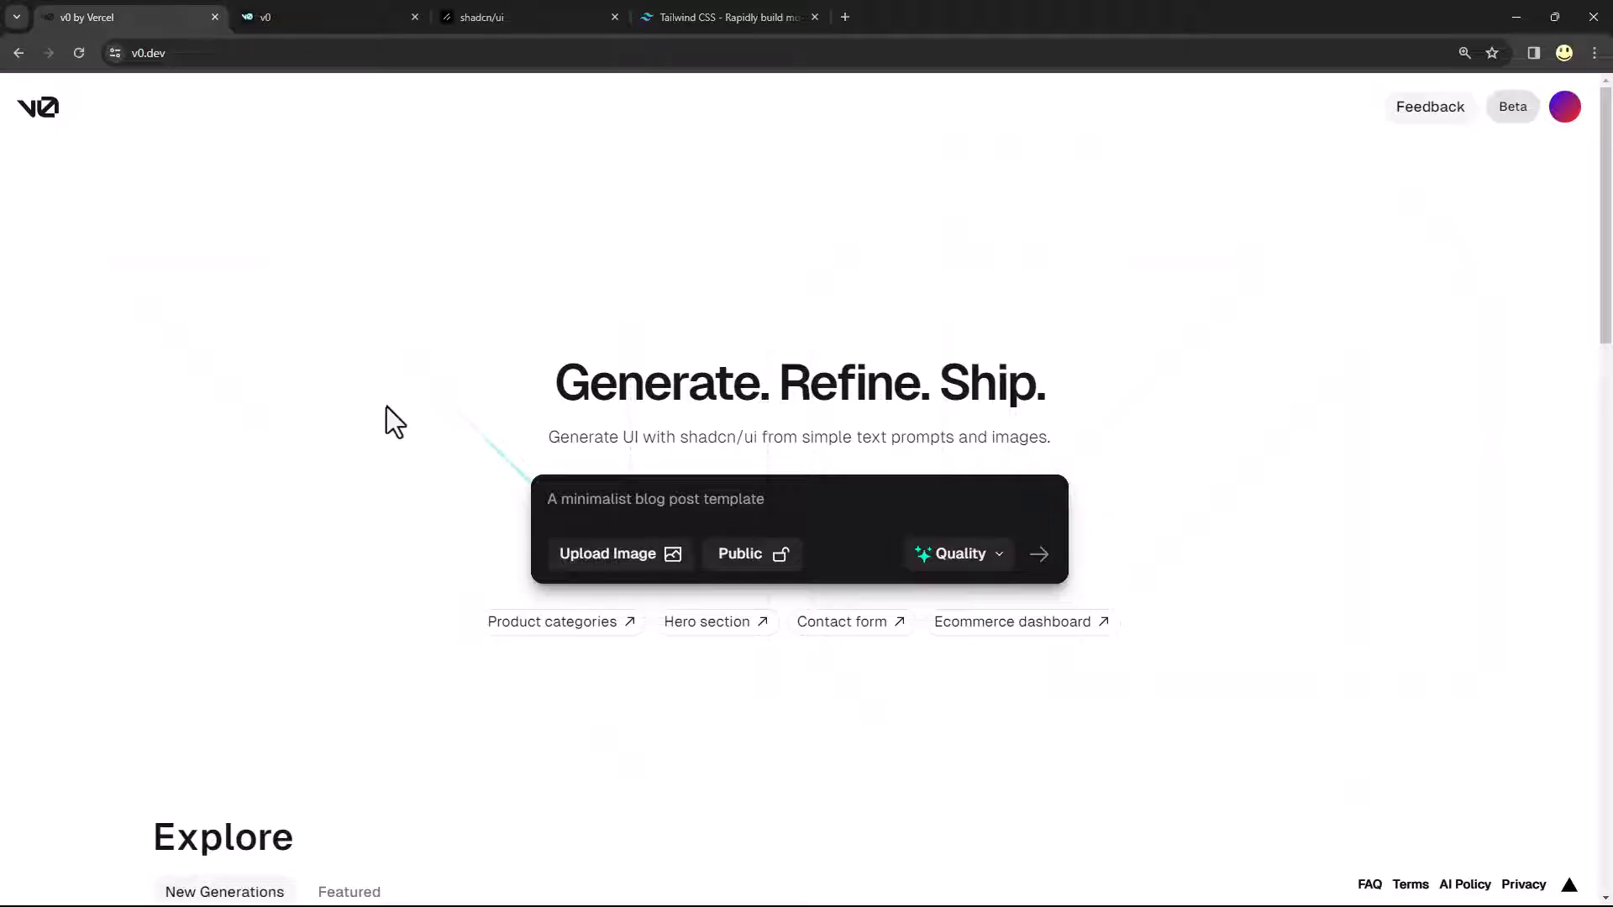
# Switch to the shadcn/ui site and highlight the tagline describing its components, then clear the selection
pyautogui.click(502, 17)
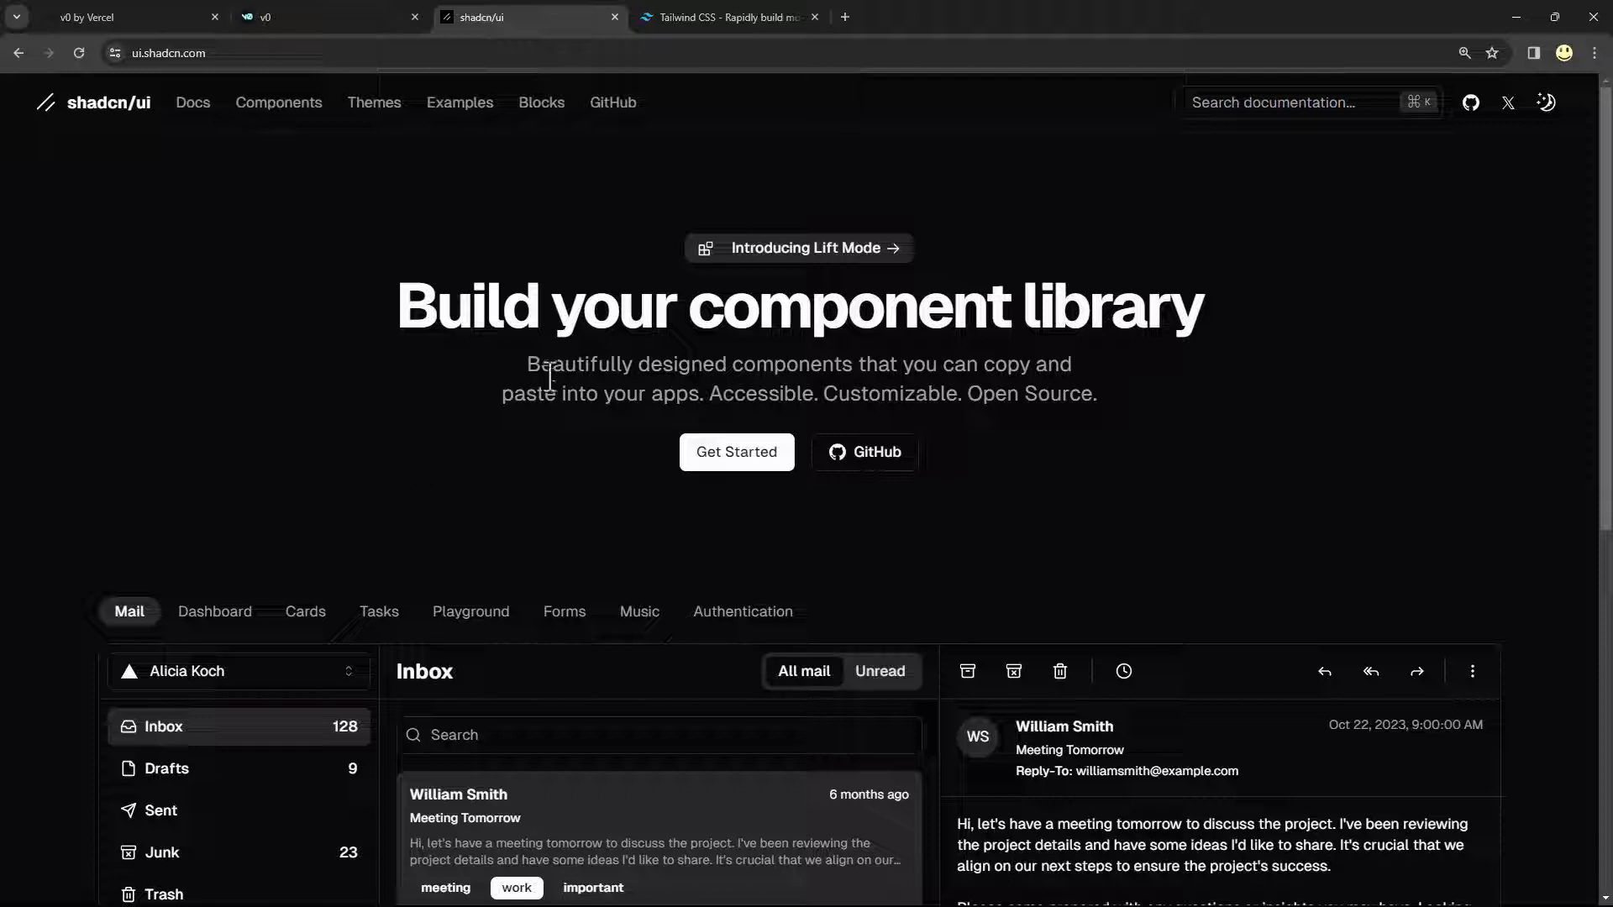
pyautogui.moveTo(527, 365); pyautogui.dragTo(1087, 407)
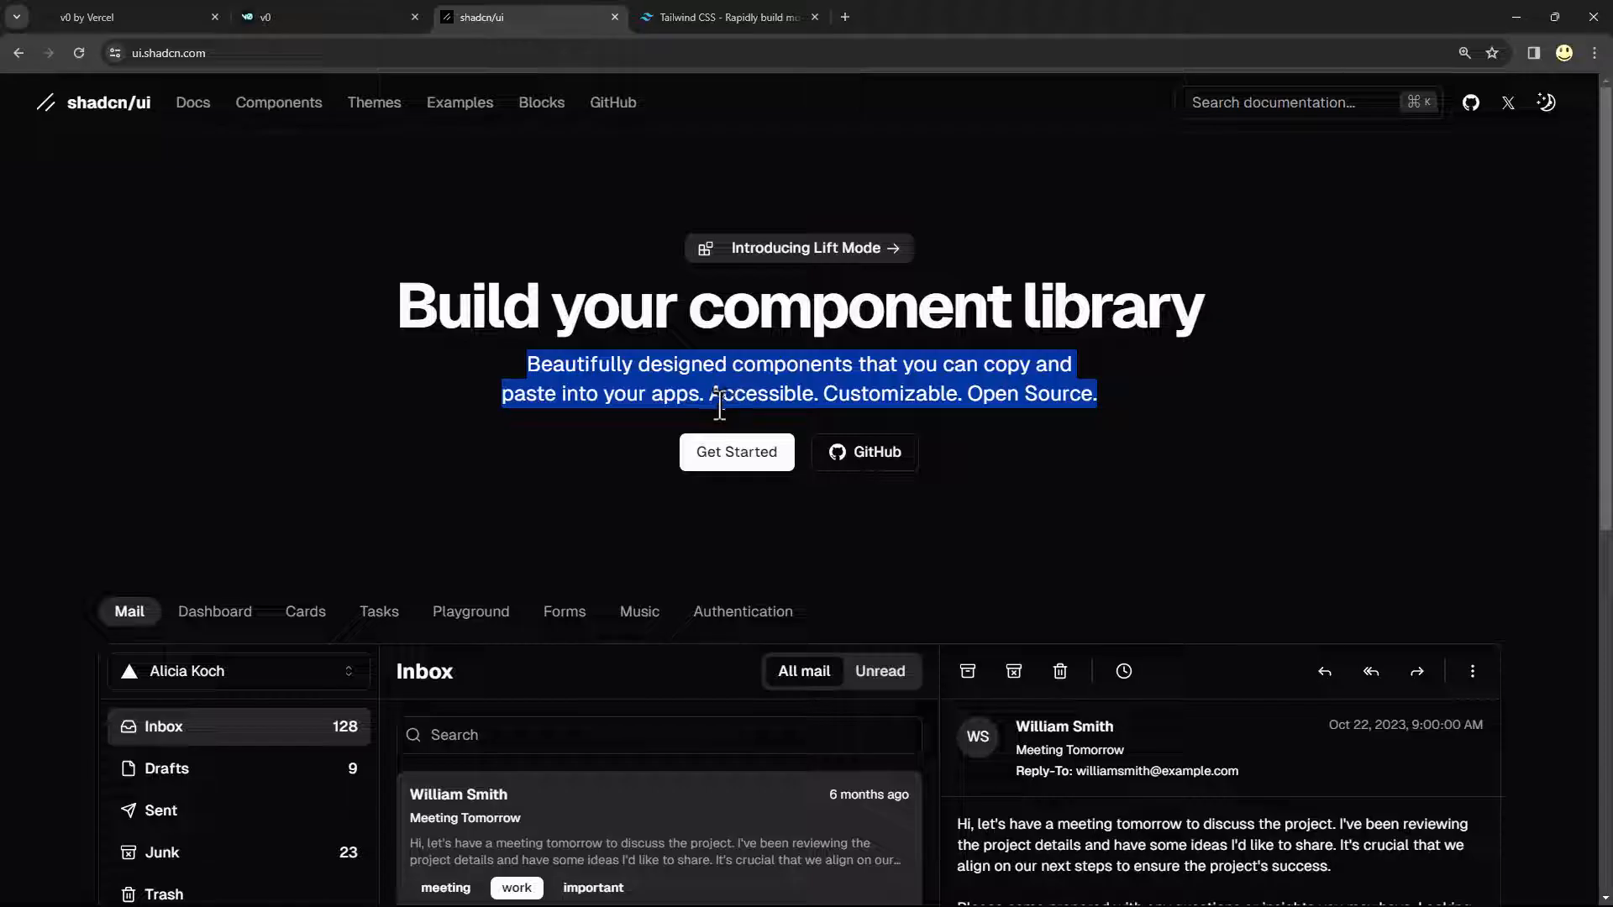
pyautogui.click(472, 518)
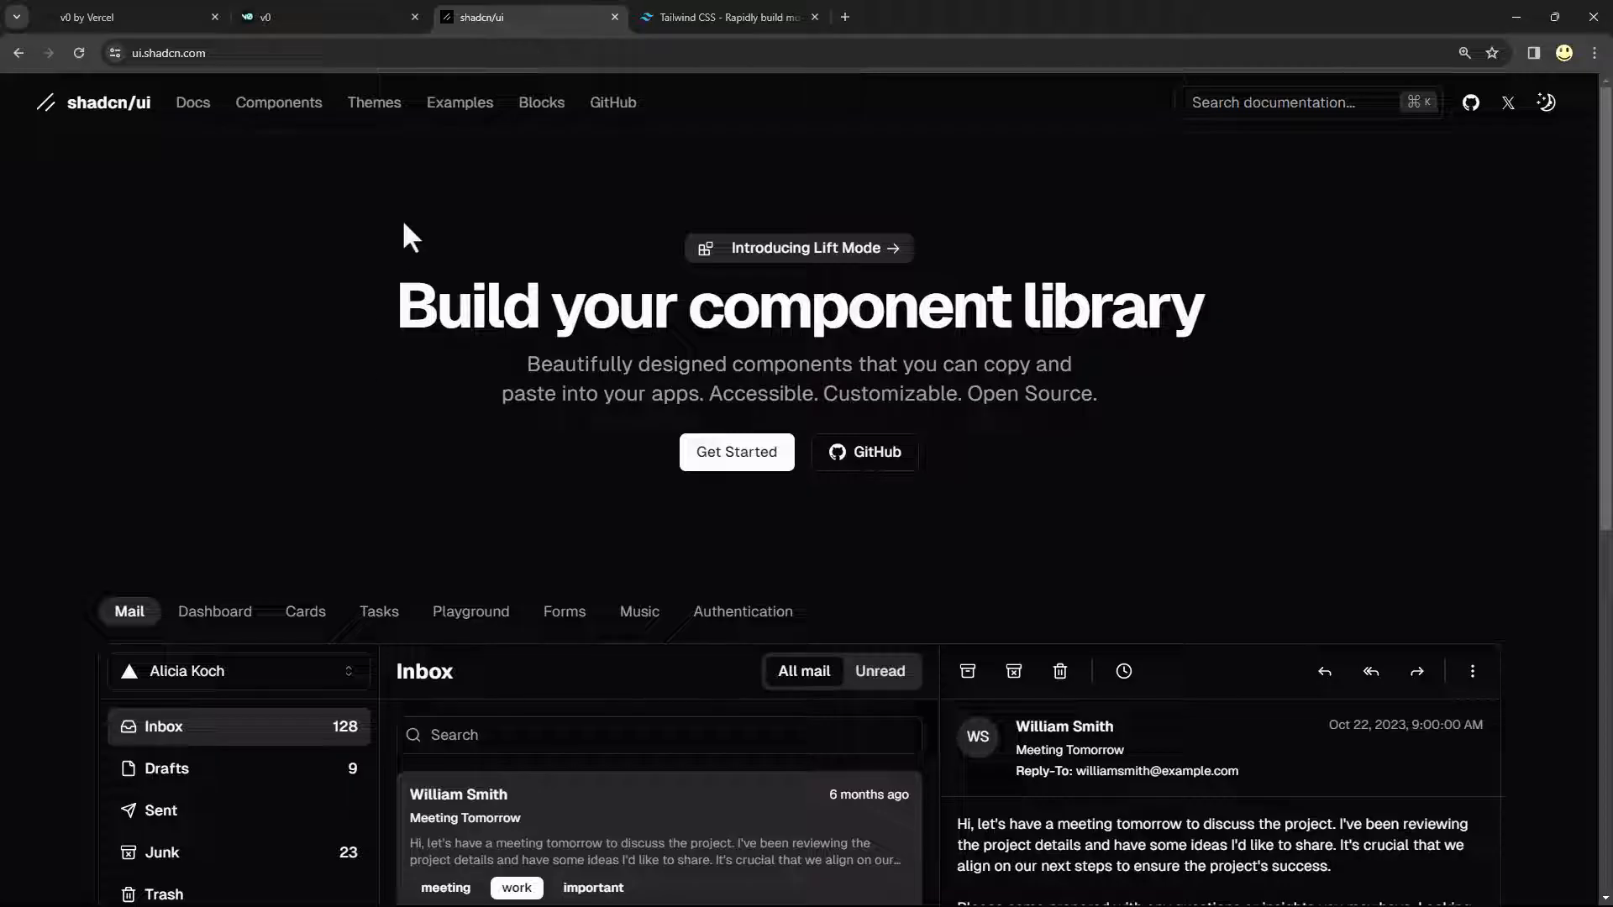
# Switch to the Tailwind CSS site and look through its homepage down to the responsive design example
pyautogui.click(692, 15)
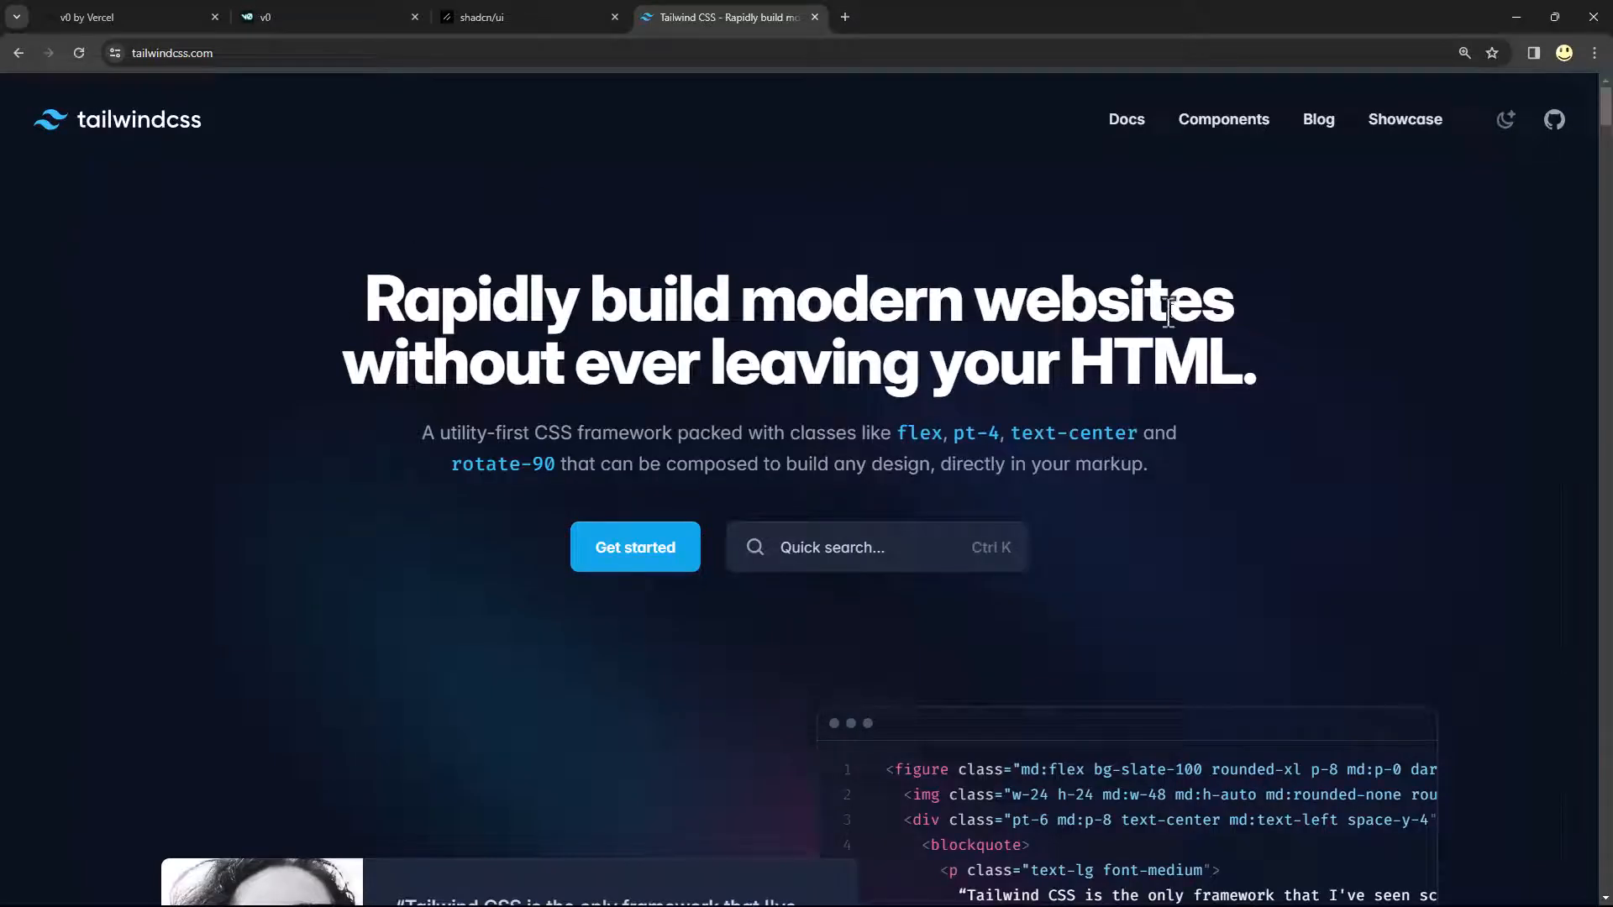
pyautogui.scroll(-5, 1610, 156)
pyautogui.scroll(-15, 1610, 156)
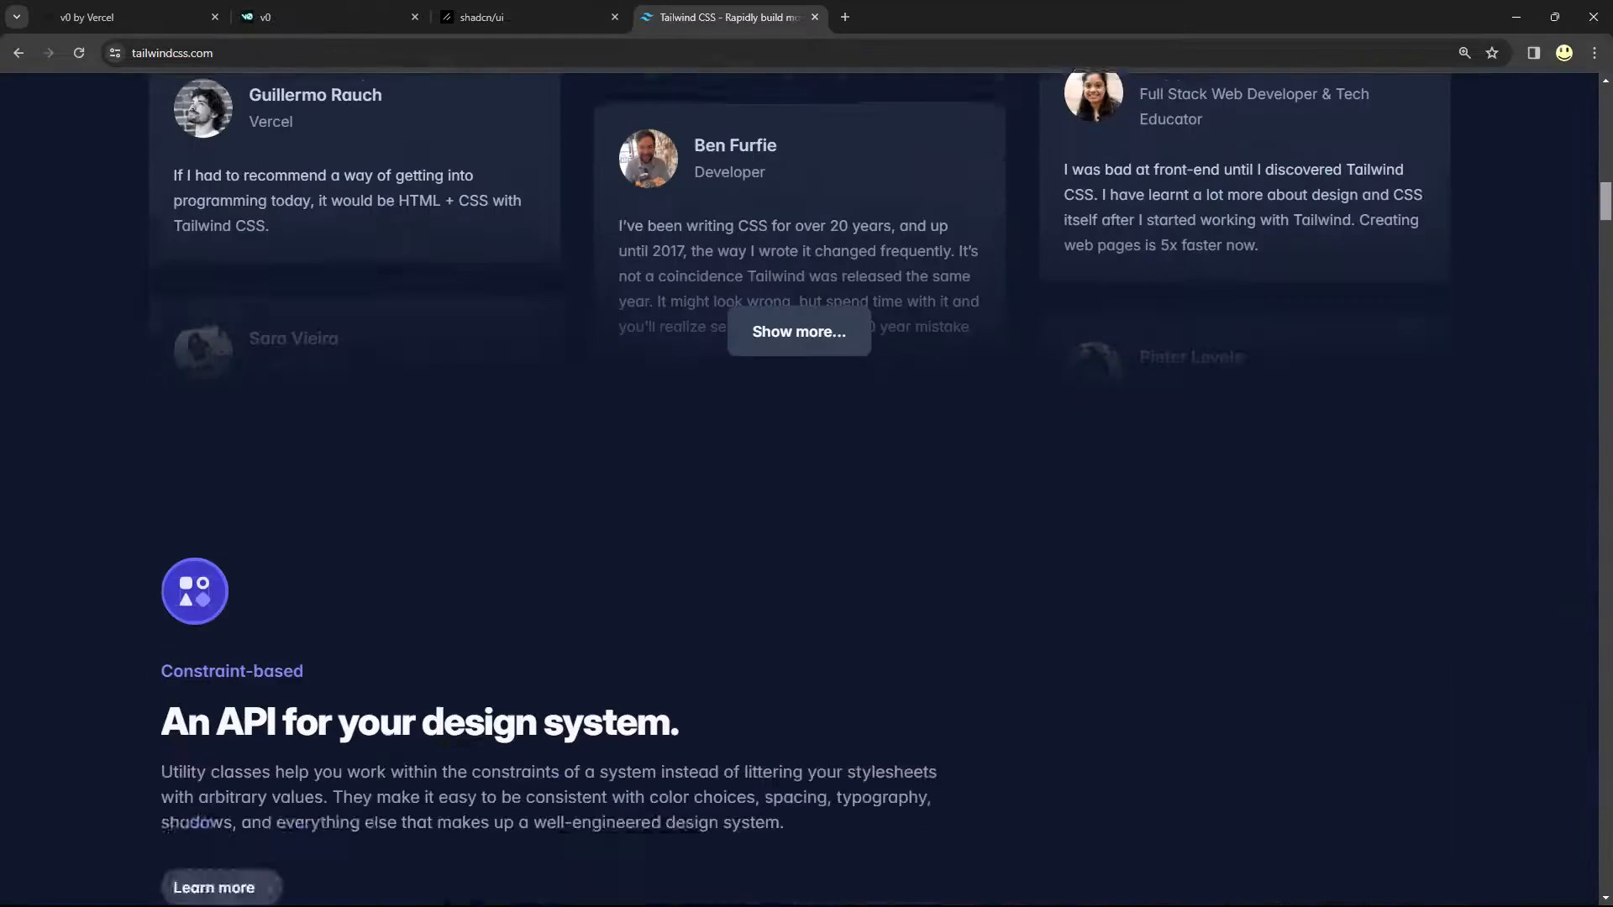
pyautogui.scroll(-15, 806, 487)
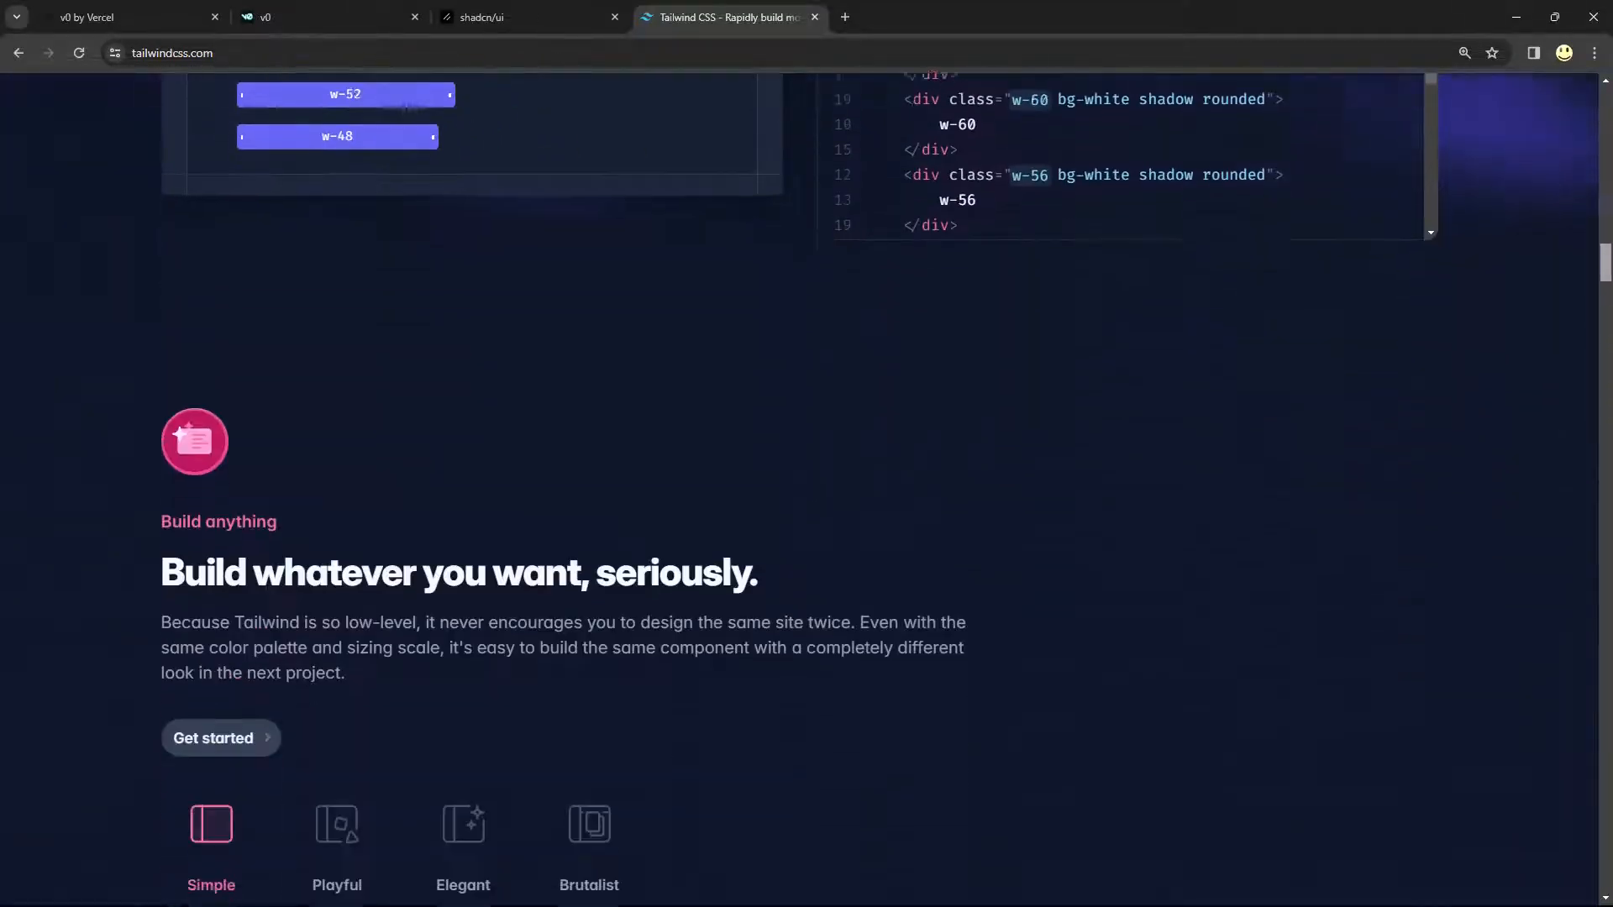
pyautogui.scroll(-20, 807, 487)
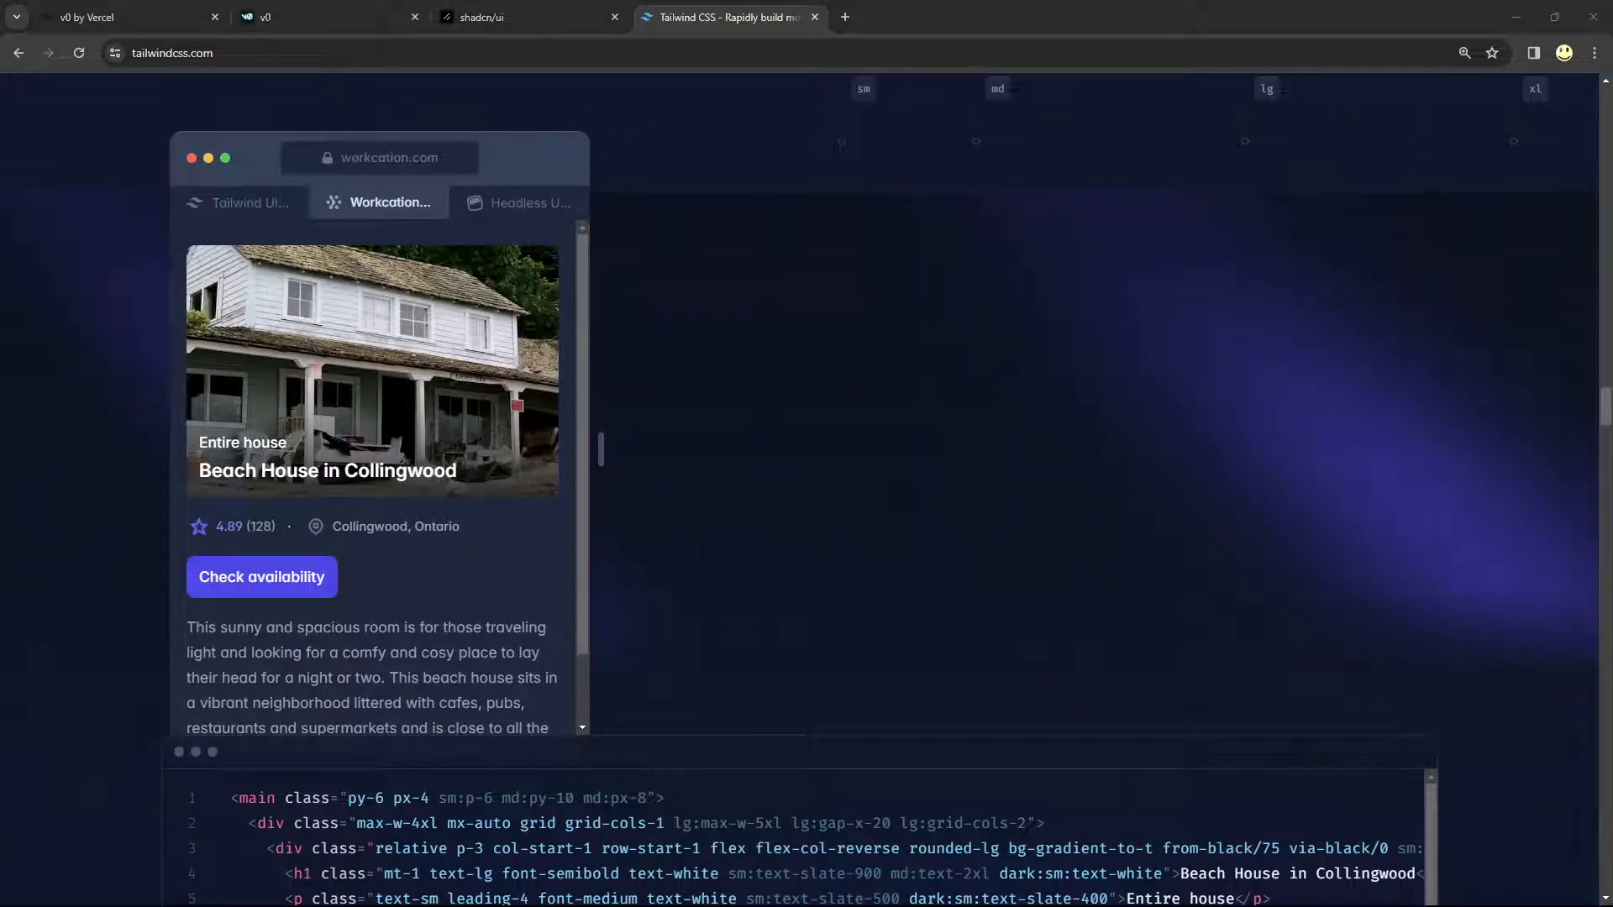
# Widen the Workcation responsive preview to the sm breakpoint and further to the lg breakpoint
pyautogui.moveTo(1604, 424); pyautogui.dragTo(1605, 406)
pyautogui.scroll(-4, 1414, 370)
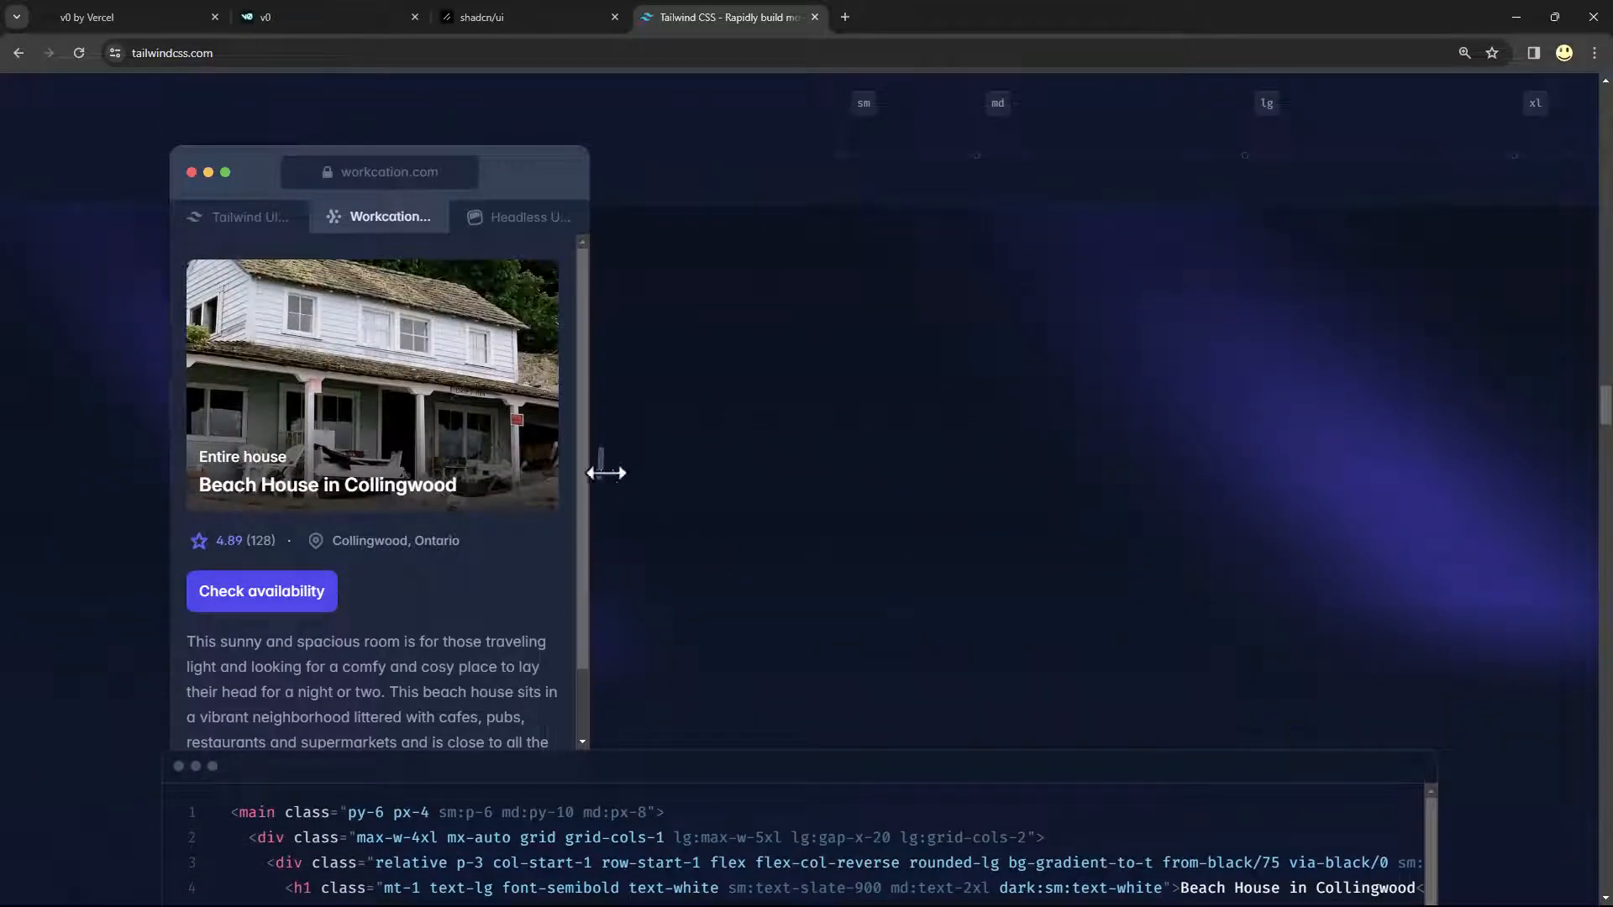
pyautogui.moveTo(603, 471); pyautogui.dragTo(960, 477)
pyautogui.scroll(2, 958, 483)
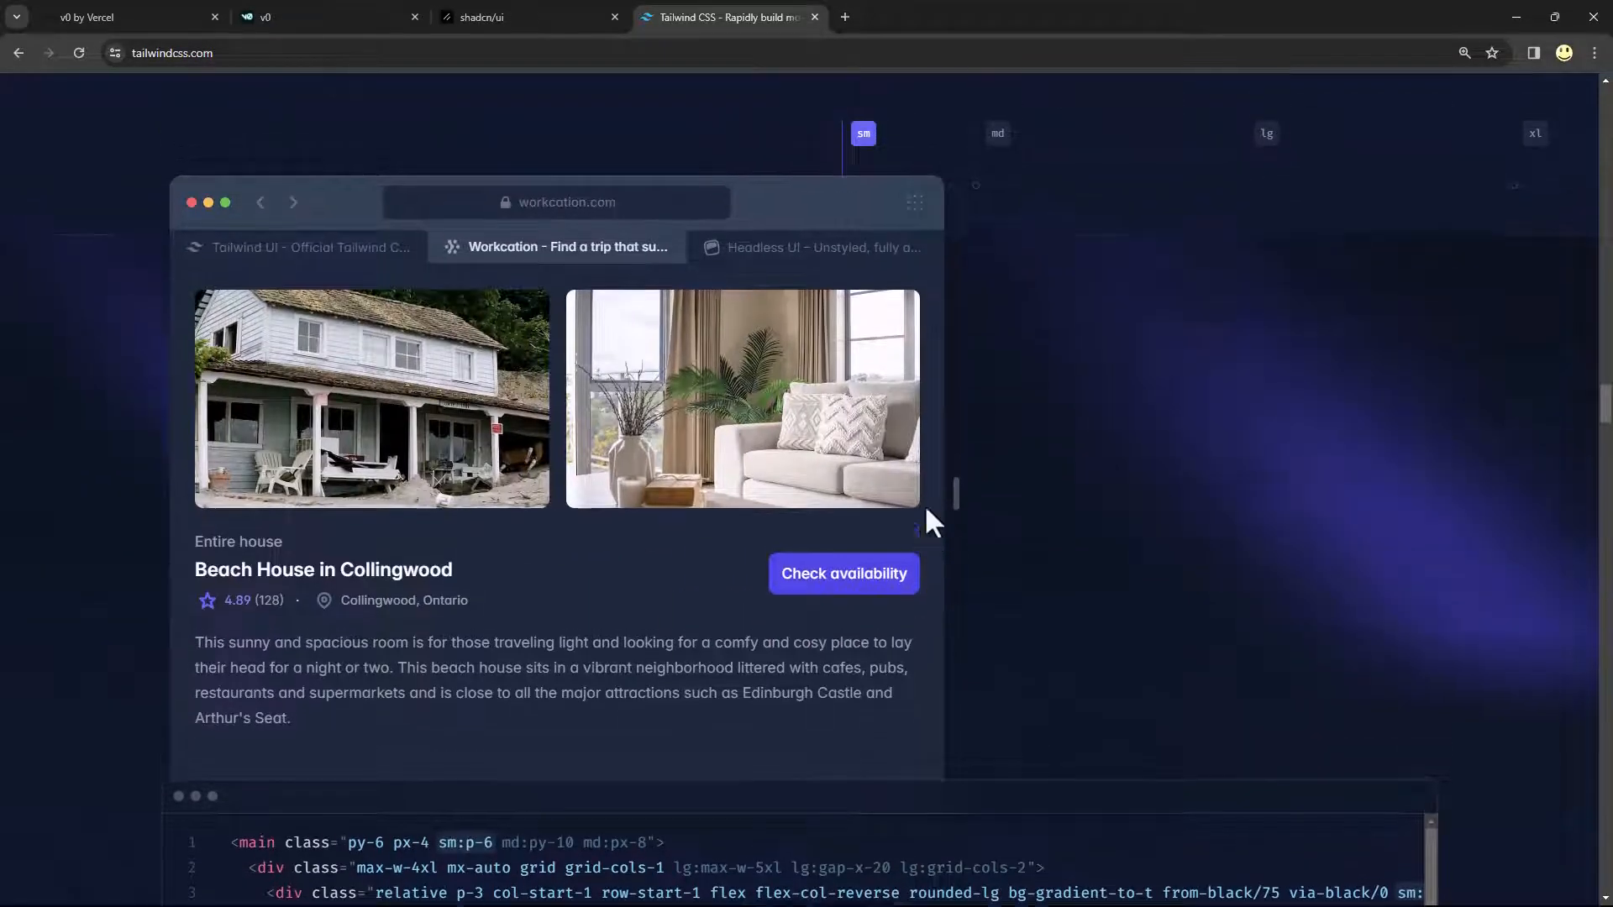
pyautogui.moveTo(955, 638); pyautogui.dragTo(1429, 597)
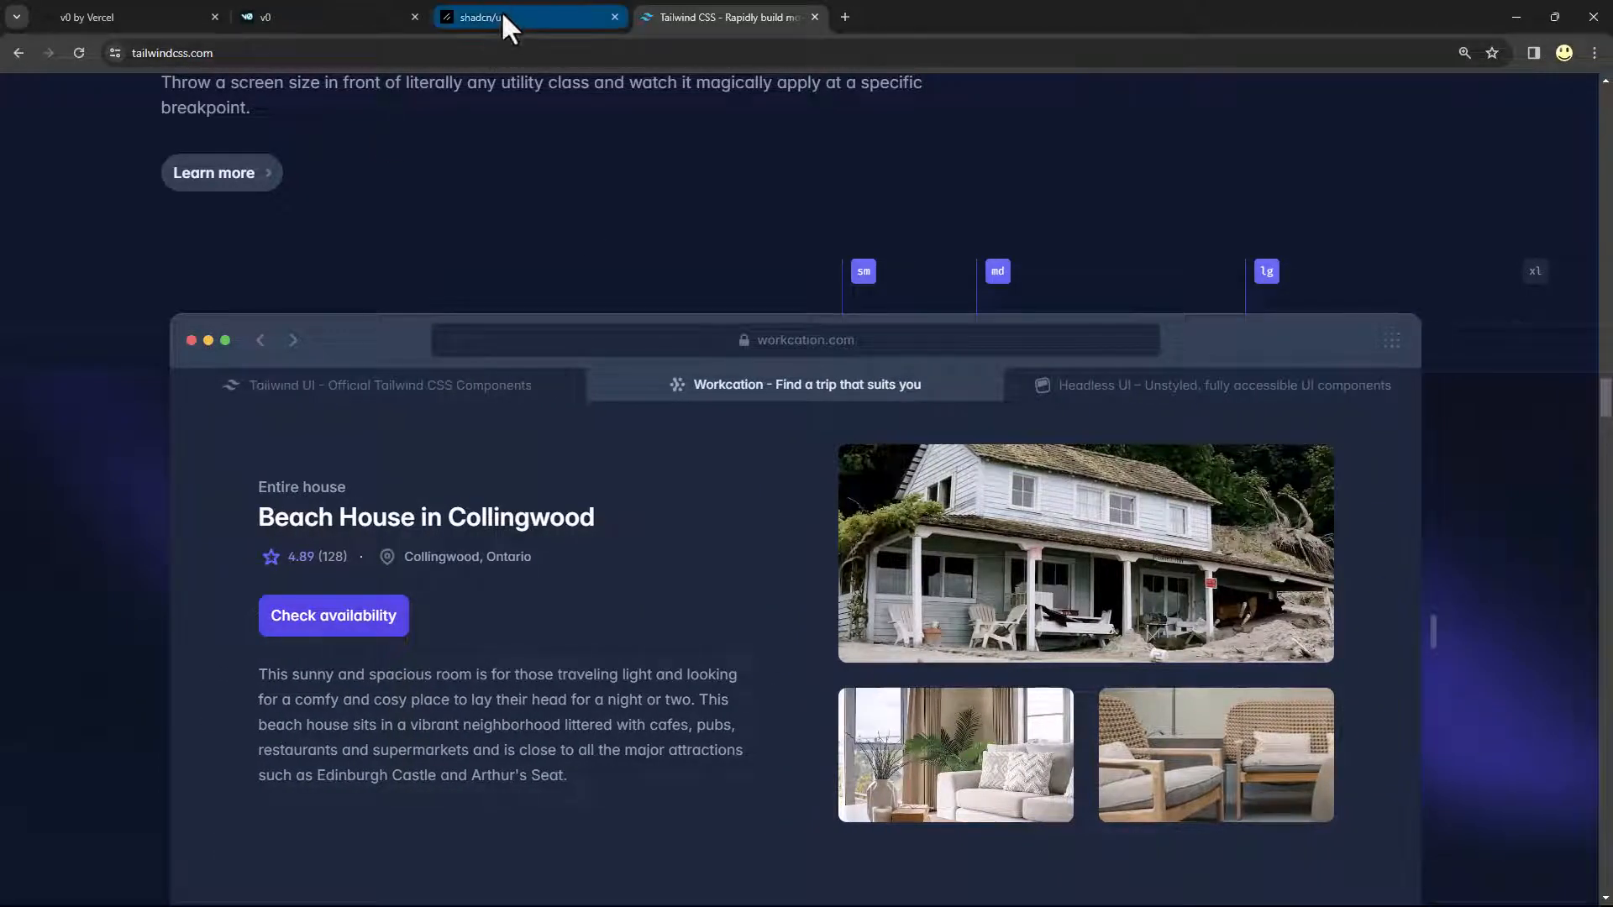
# Return to the v0 home page, then open the v0 FAQ and read what v0 is and how it works
pyautogui.moveTo(415, 12)
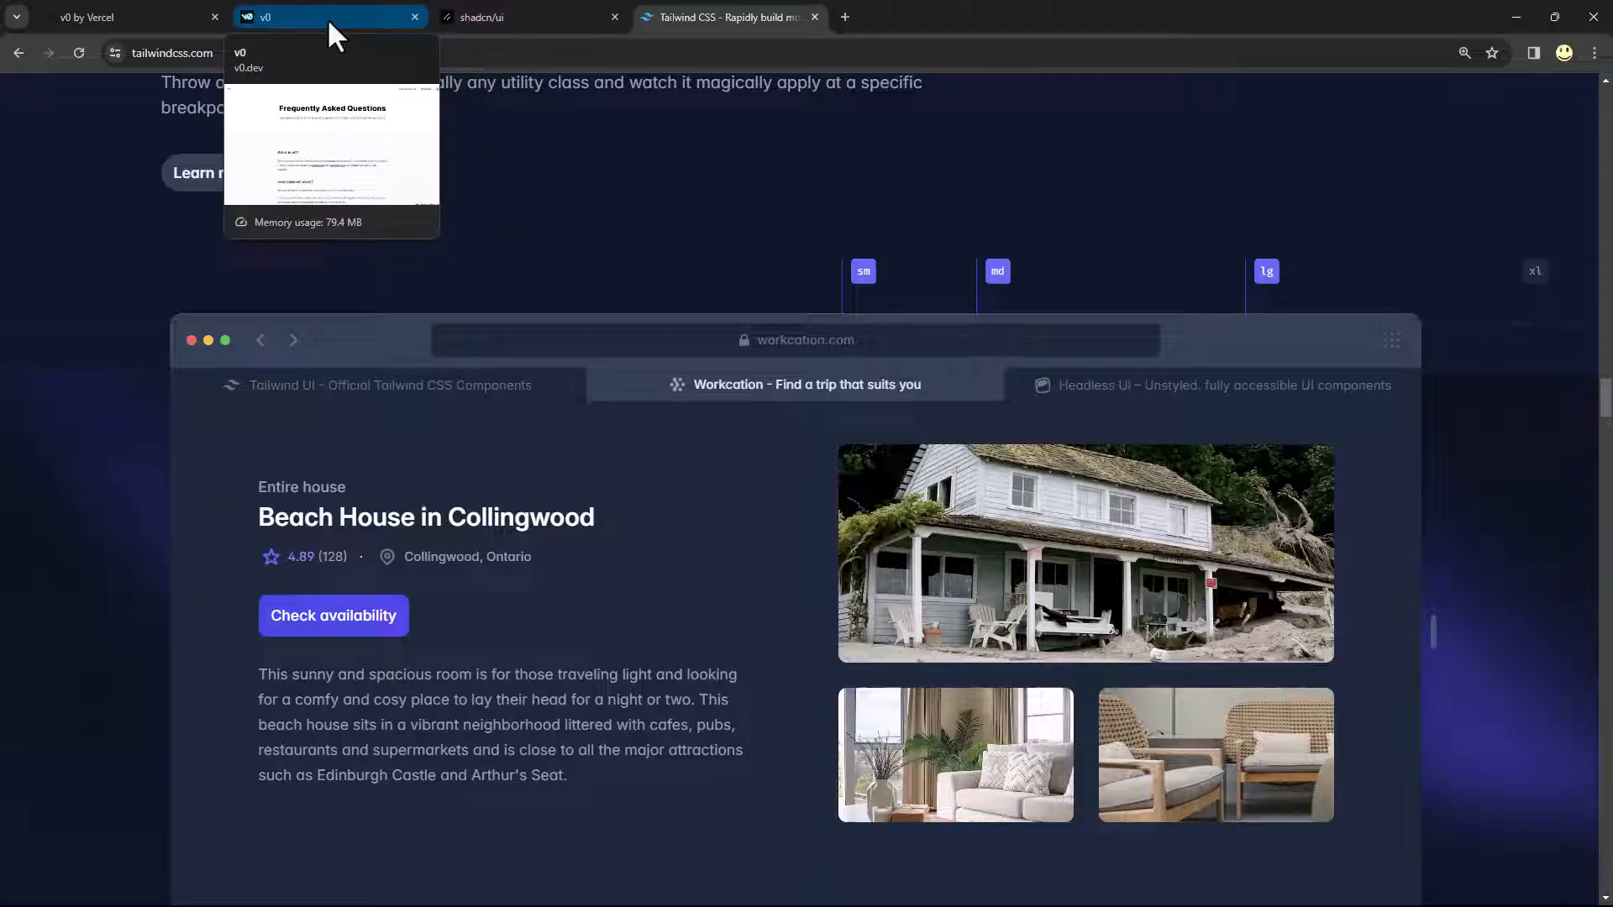
pyautogui.click(147, 17)
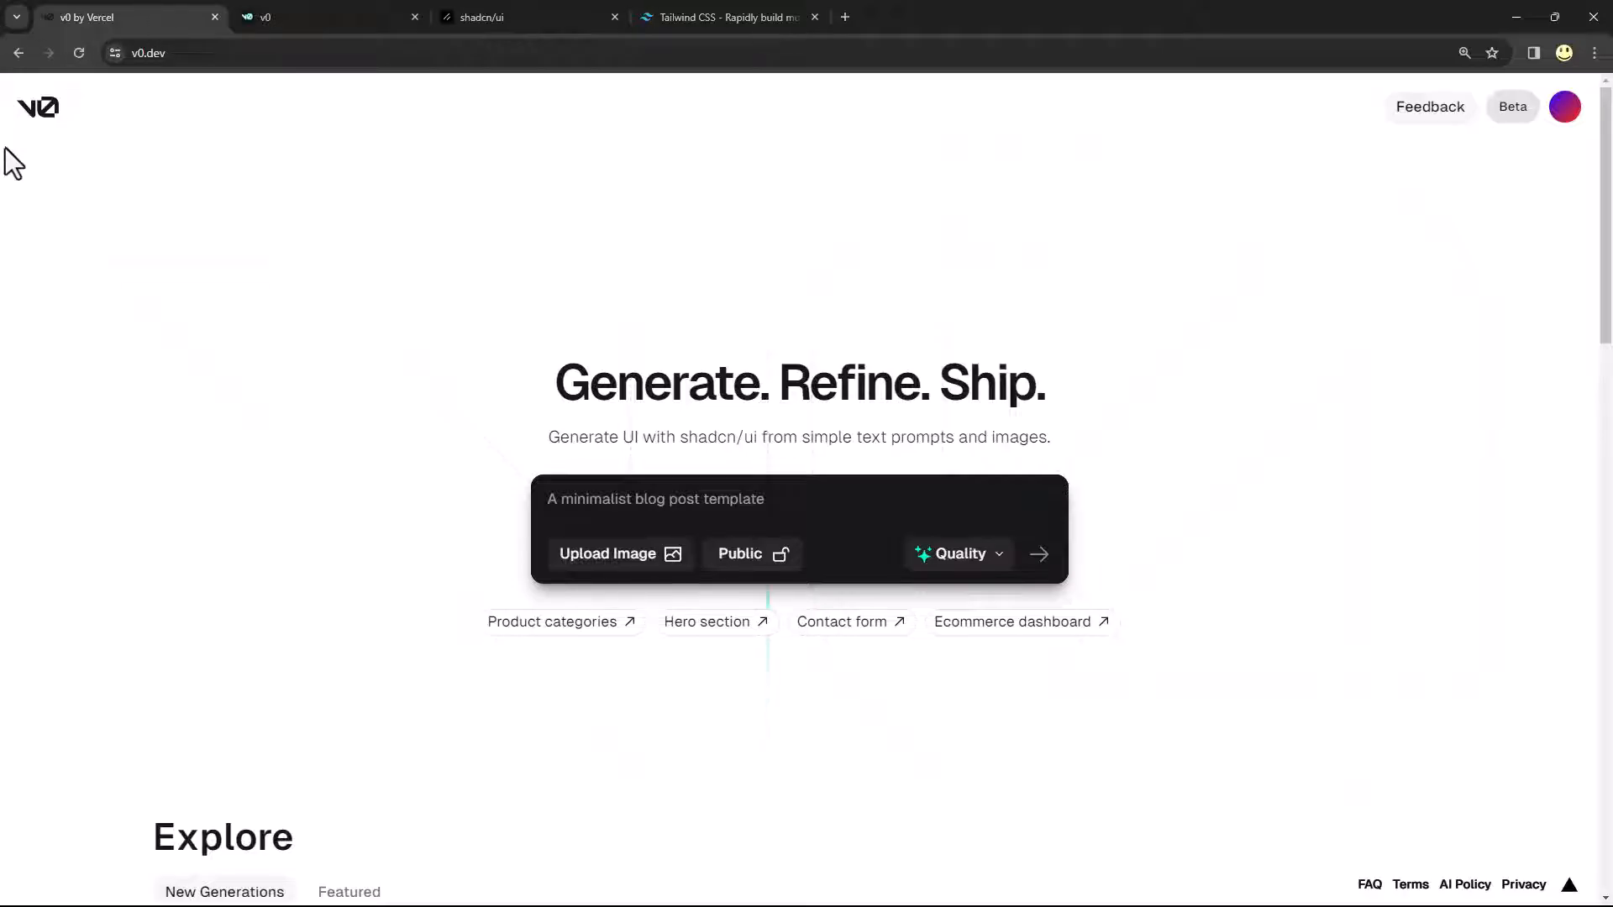
pyautogui.click(290, 21)
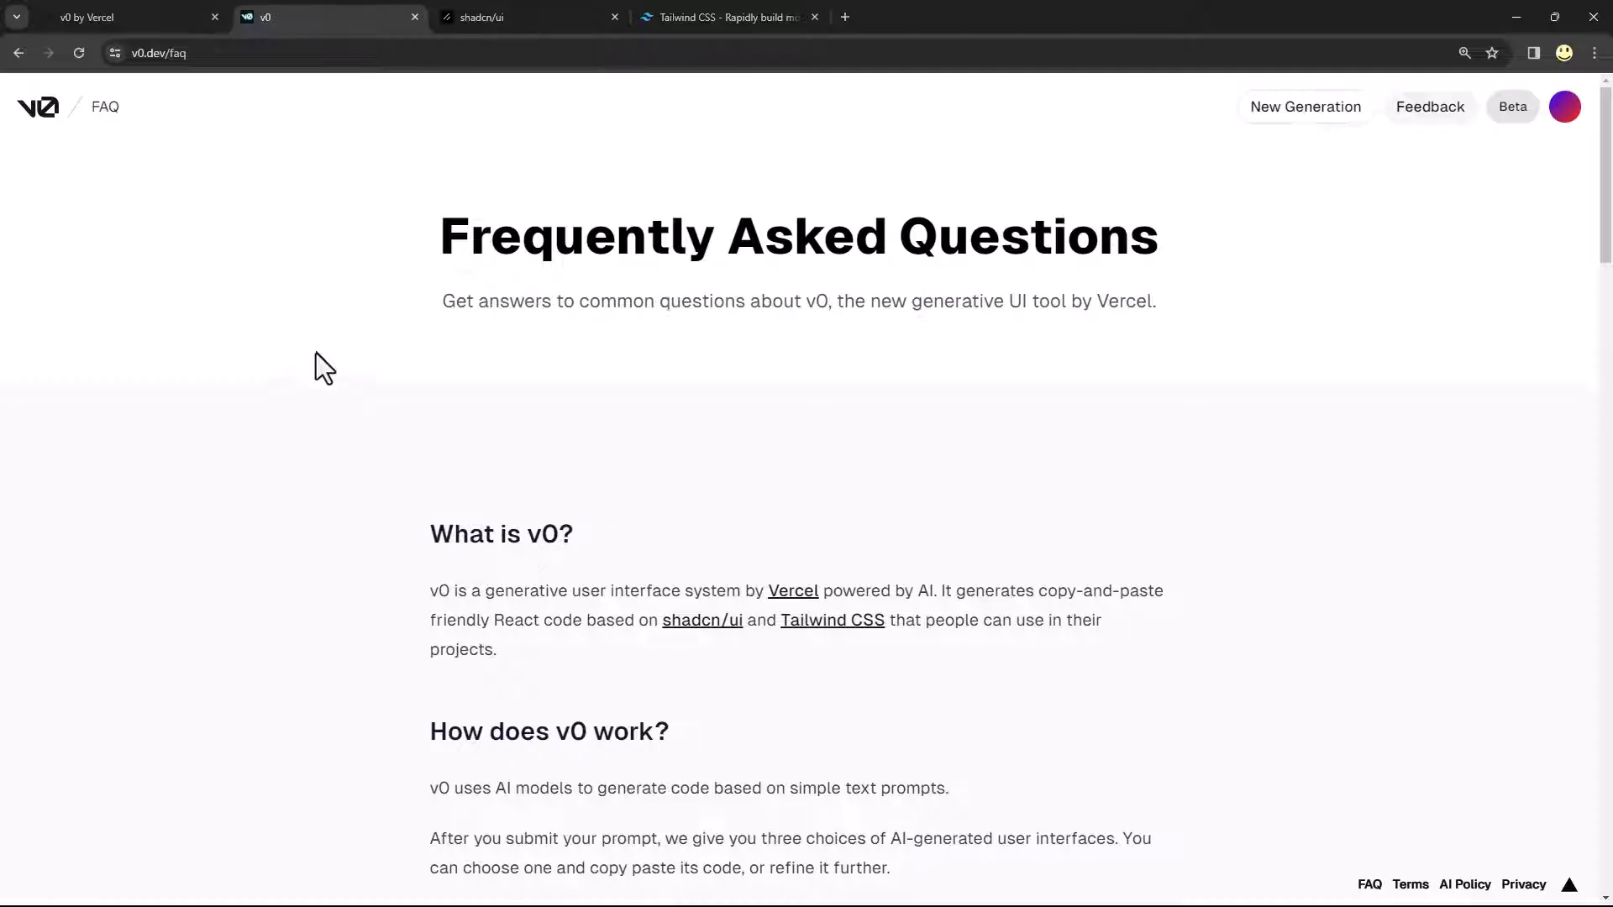
pyautogui.scroll(-3, 315, 361)
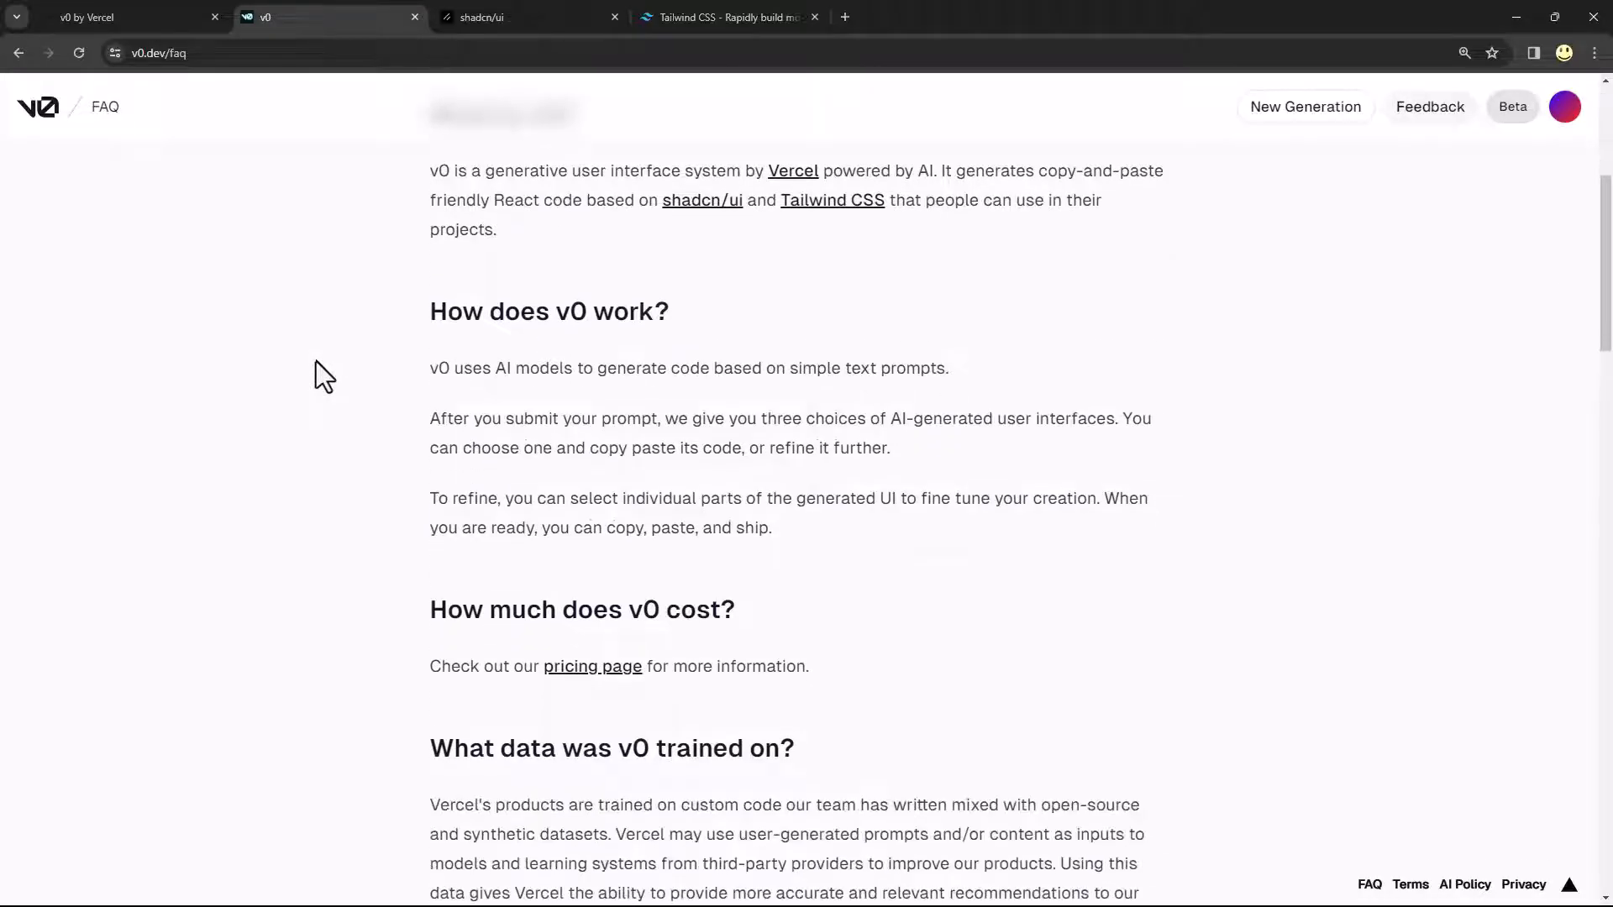
pyautogui.scroll(1, 316, 361)
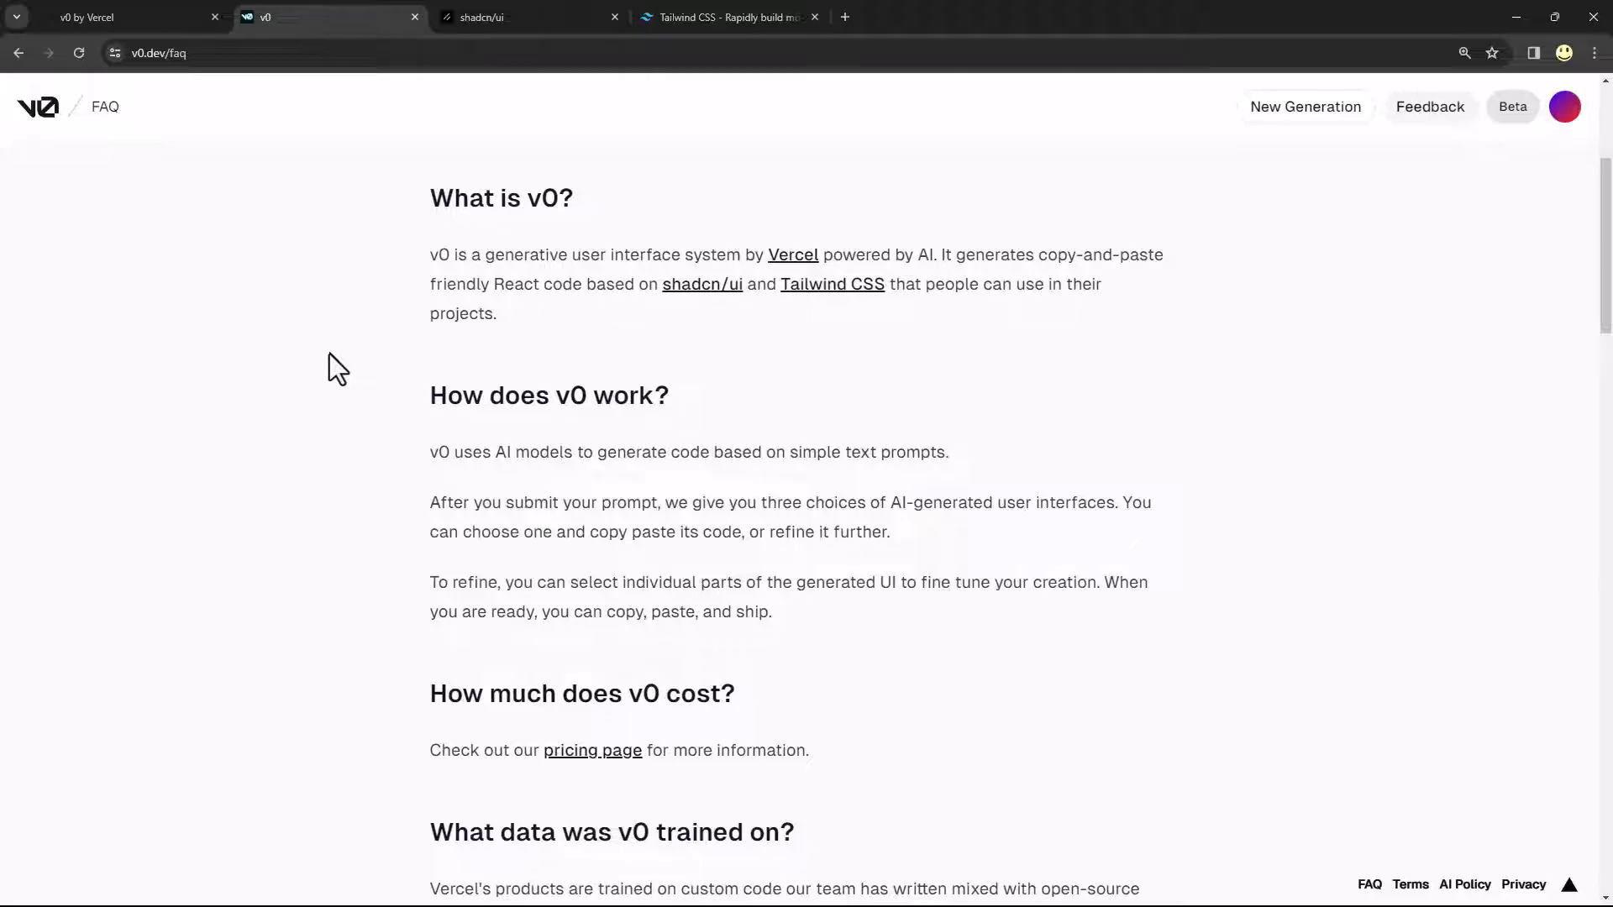
pyautogui.scroll(-2, 329, 355)
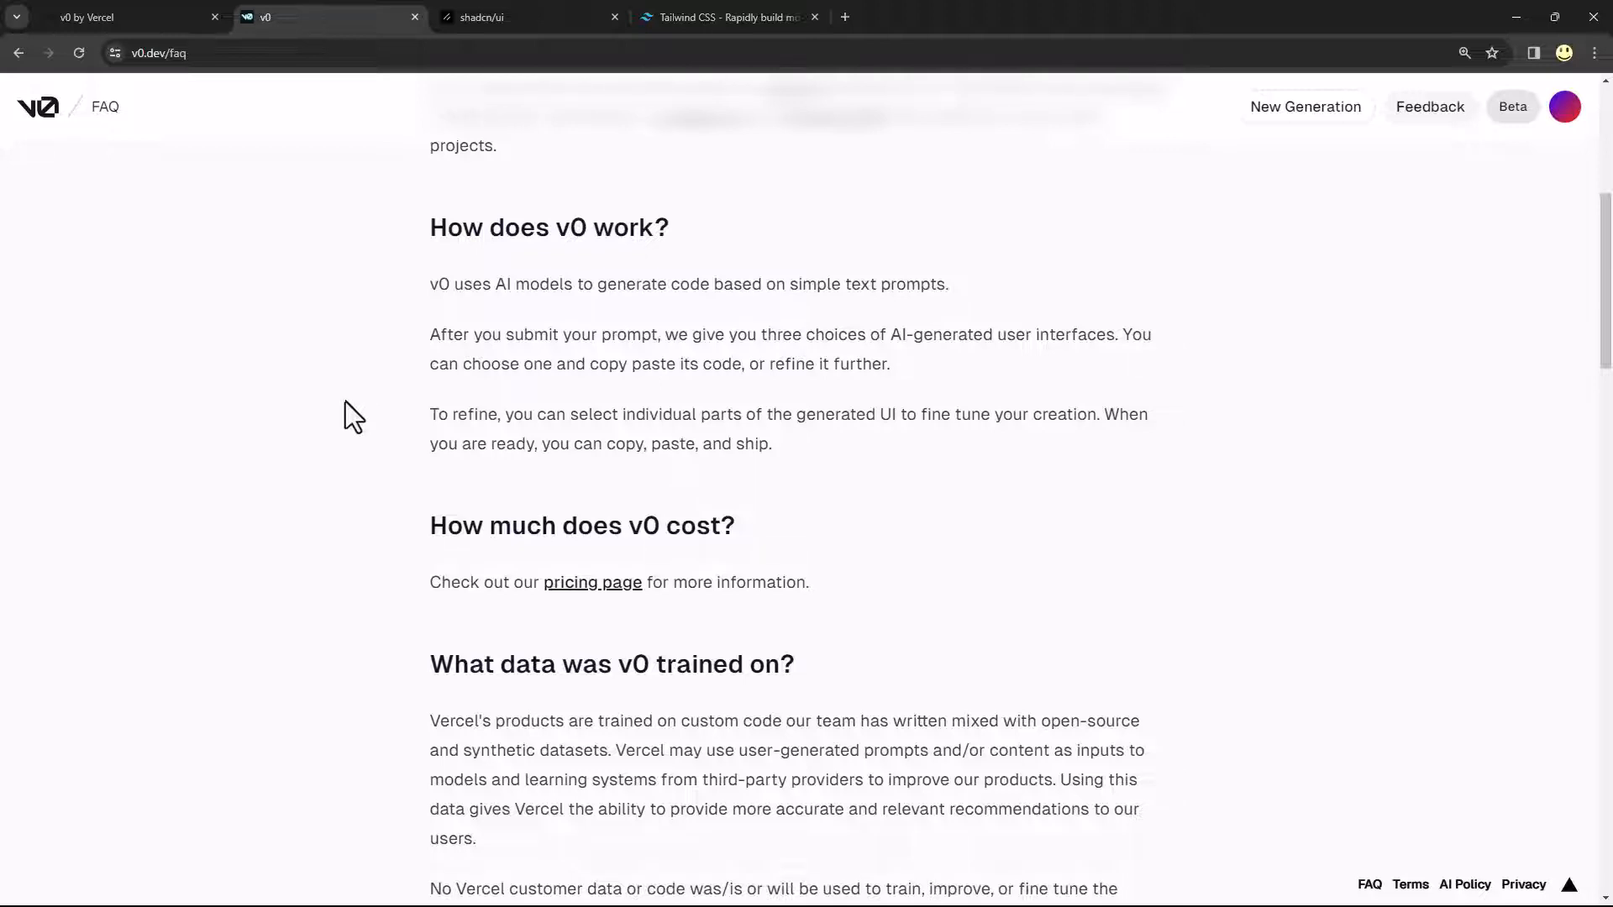
# Highlight the FAQ answer about how much v0 costs, then clear the selection
pyautogui.scroll(-3, 346, 402)
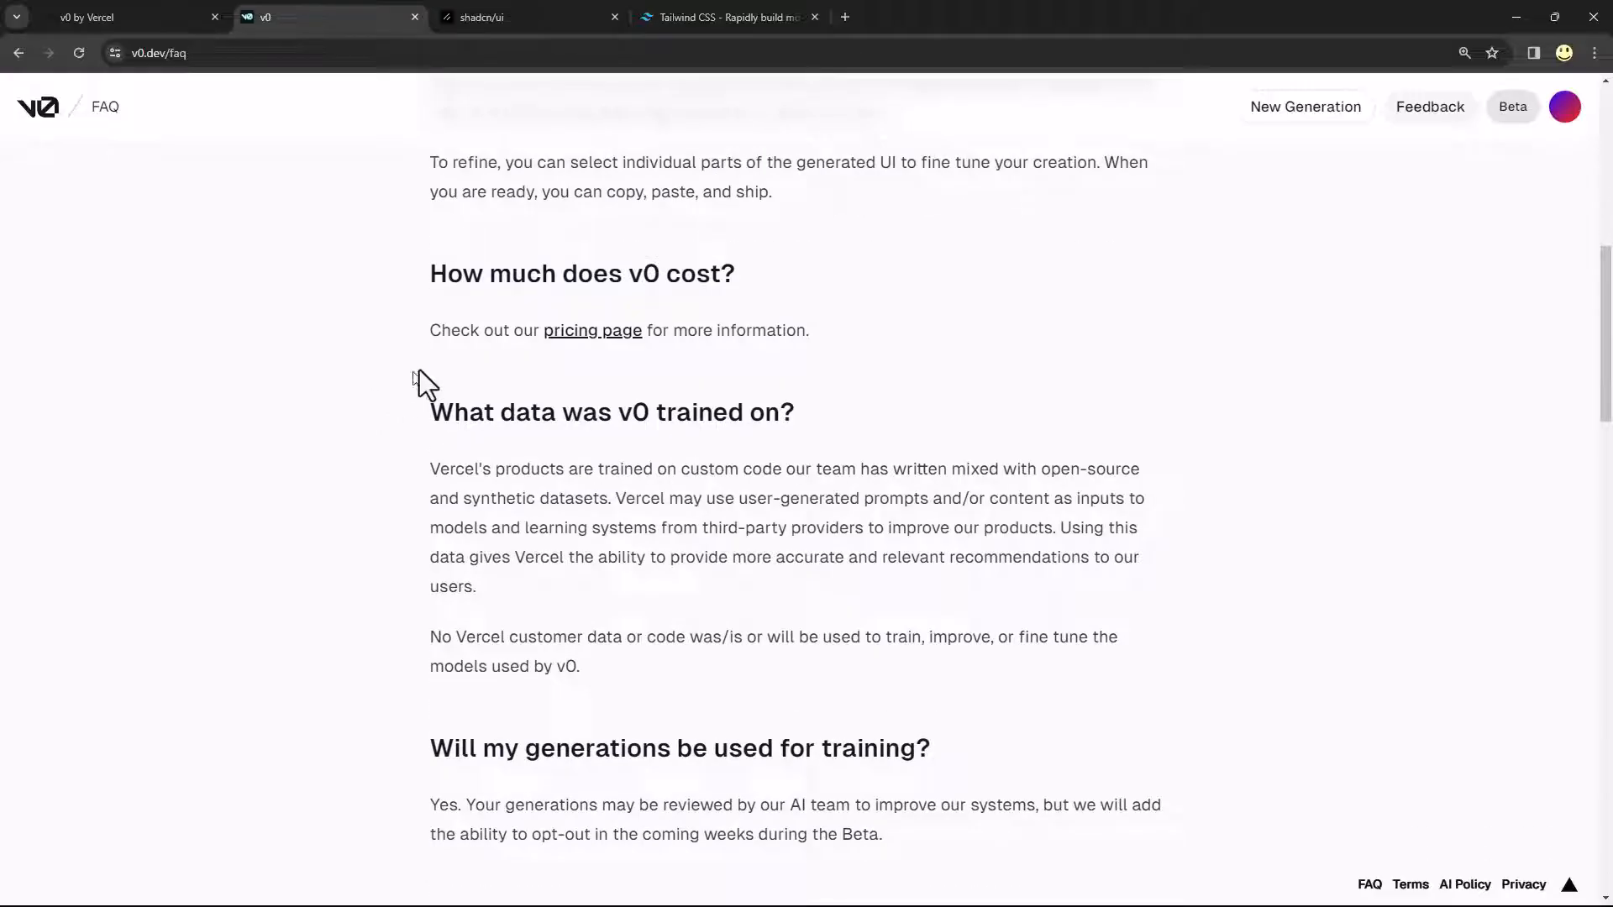
pyautogui.moveTo(815, 337); pyautogui.dragTo(426, 329)
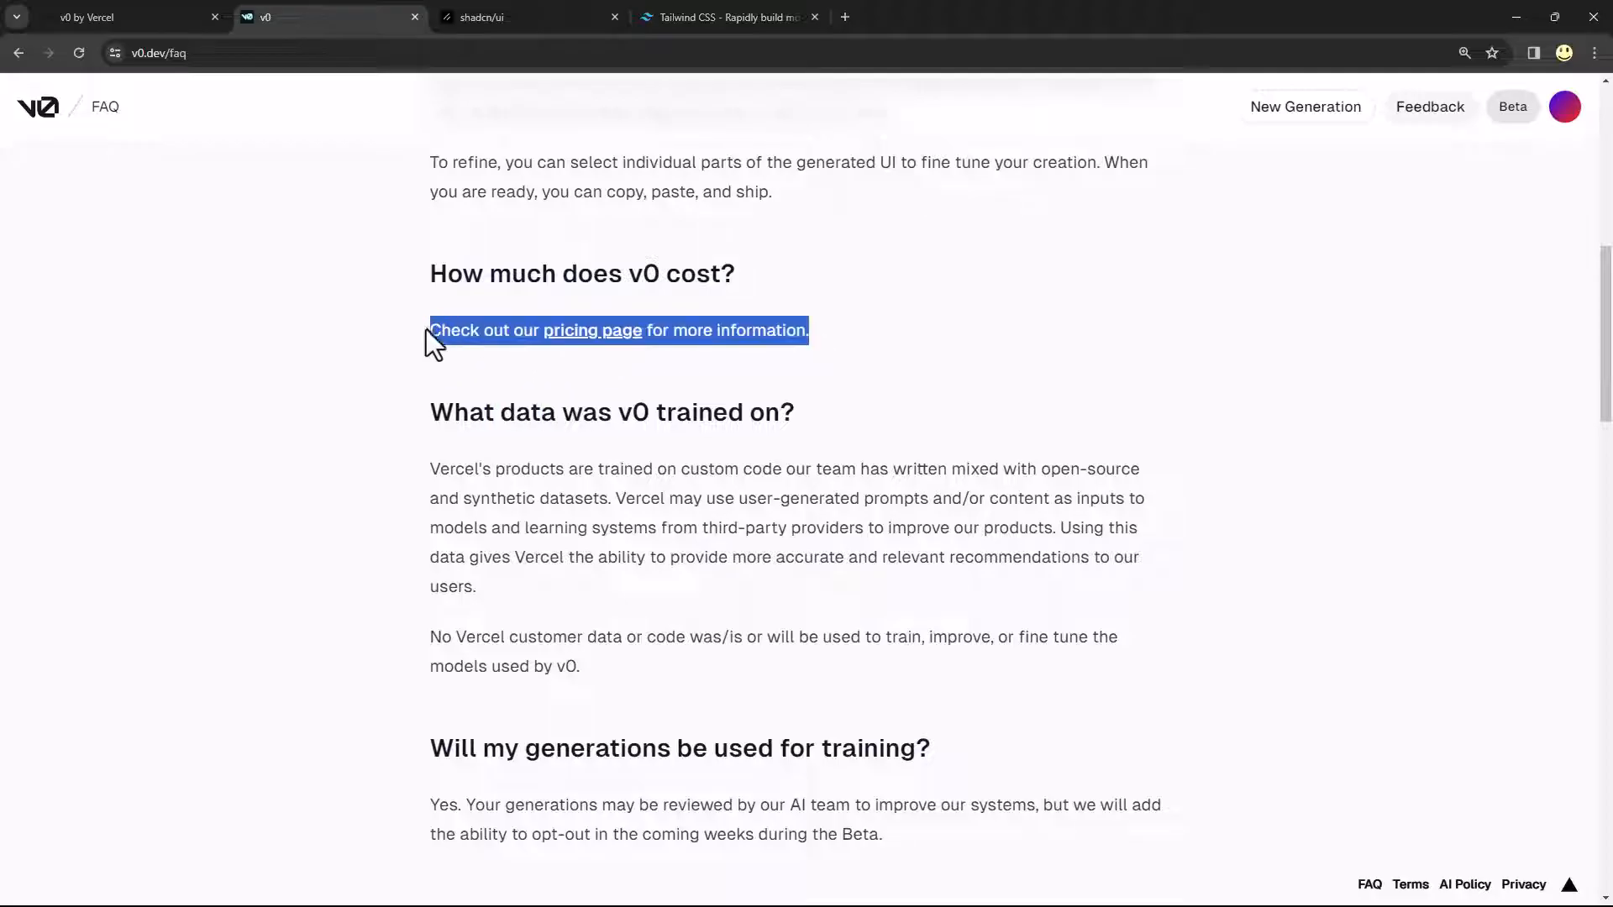
pyautogui.click(376, 406)
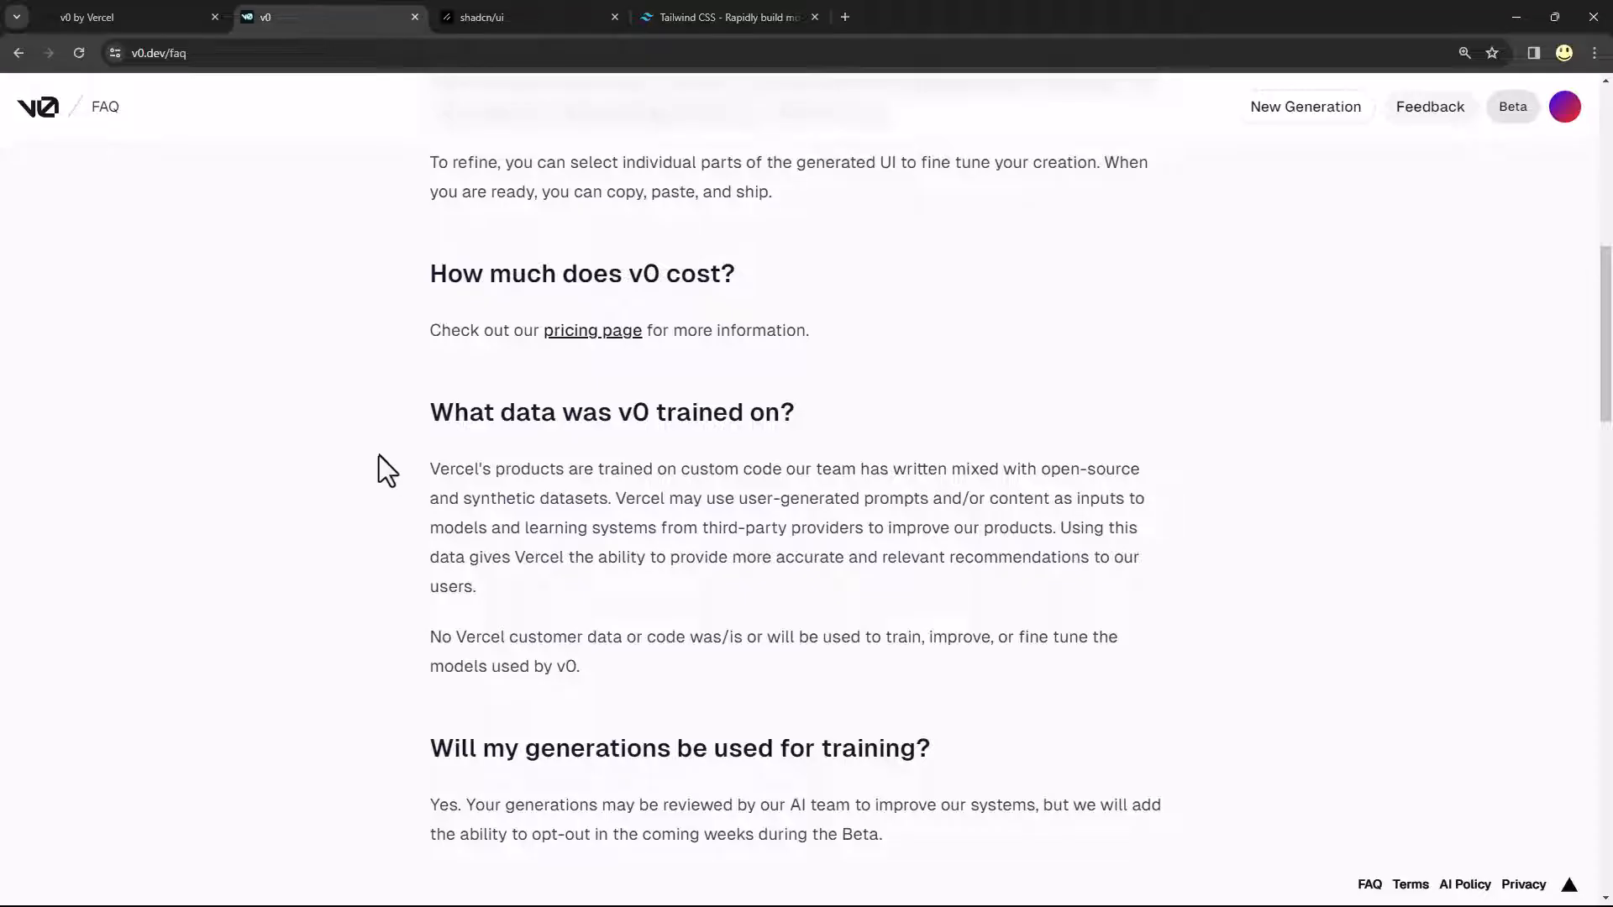
# Review the FAQ answers on v0's training data and highlight the one on whether generations are used for training
pyautogui.scroll(-2, 380, 455)
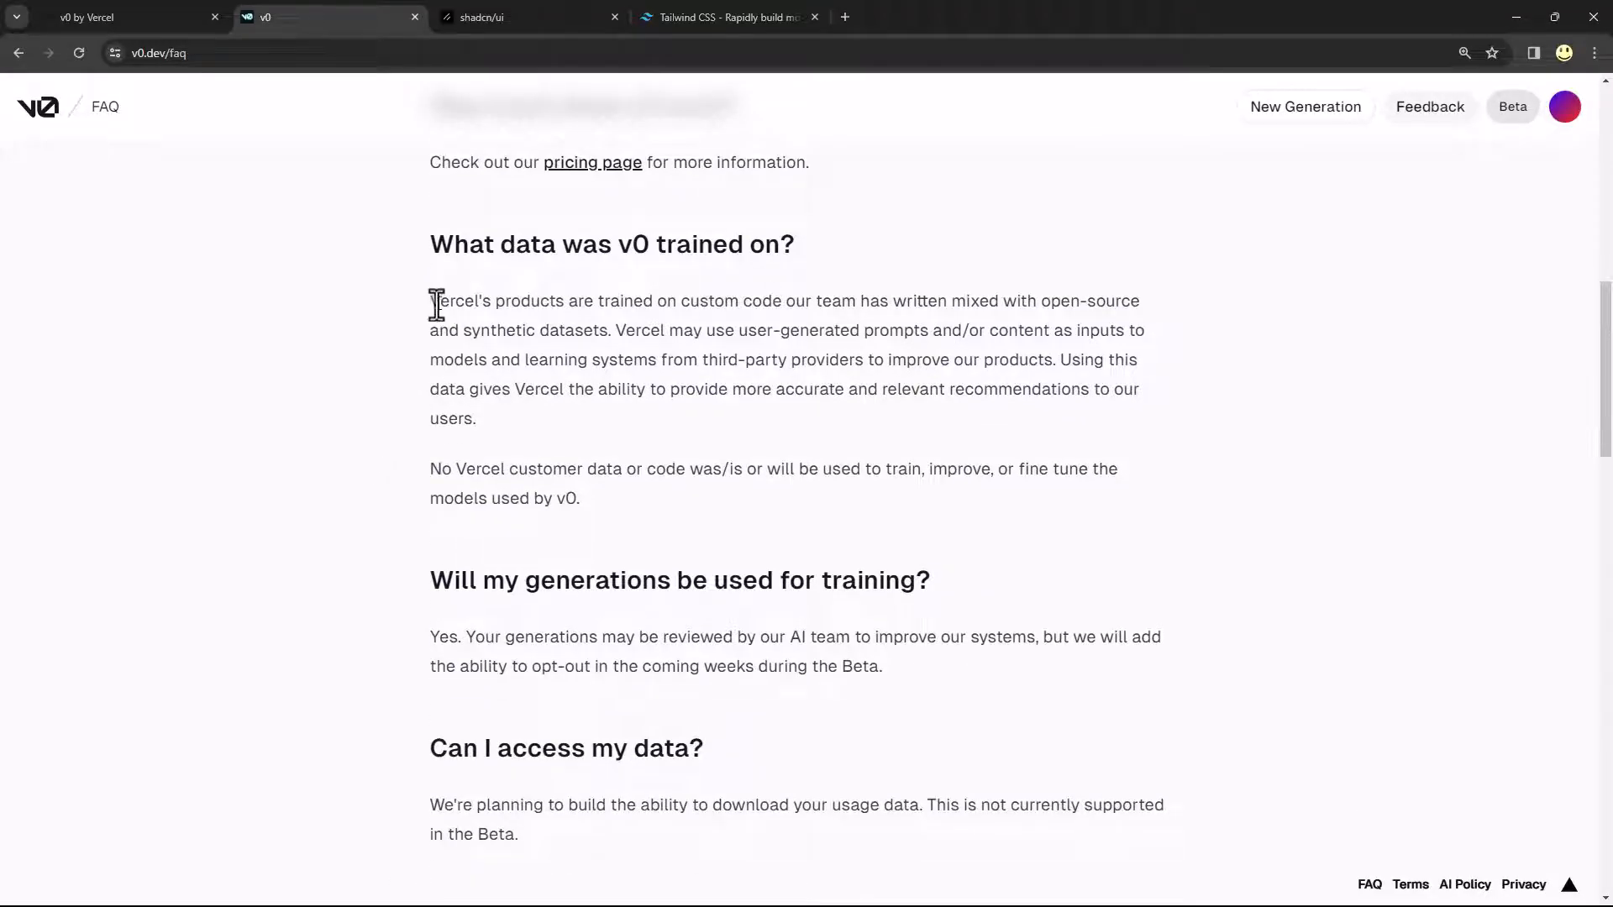
pyautogui.moveTo(436, 307); pyautogui.dragTo(647, 330)
pyautogui.click(484, 309)
pyautogui.scroll(-2, 453, 307)
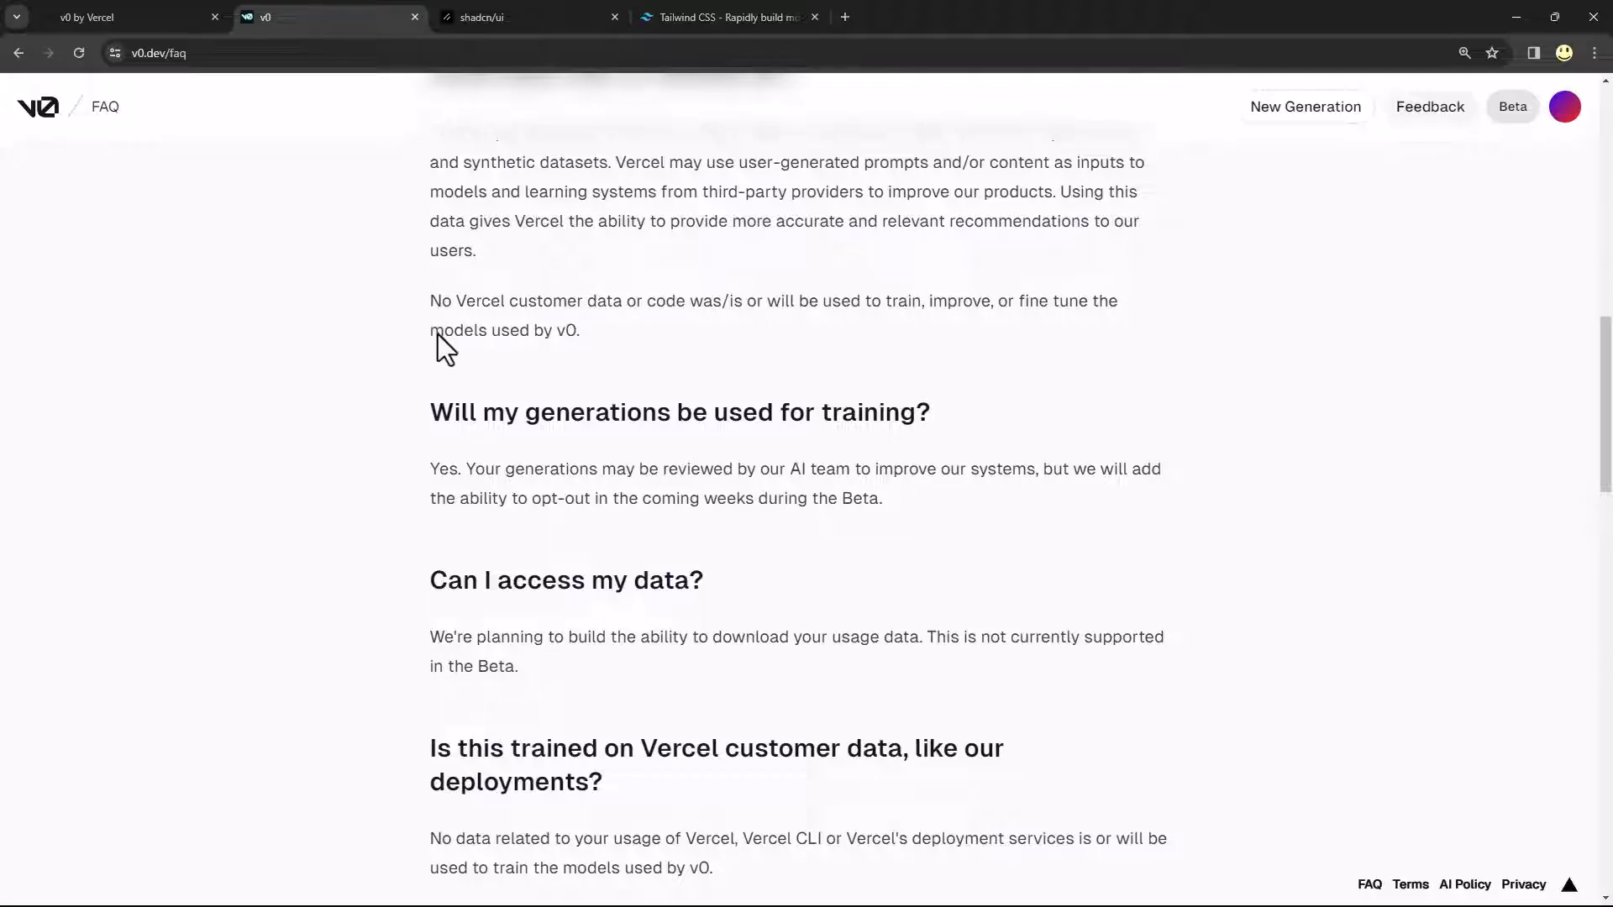
pyautogui.scroll(-2, 606, 418)
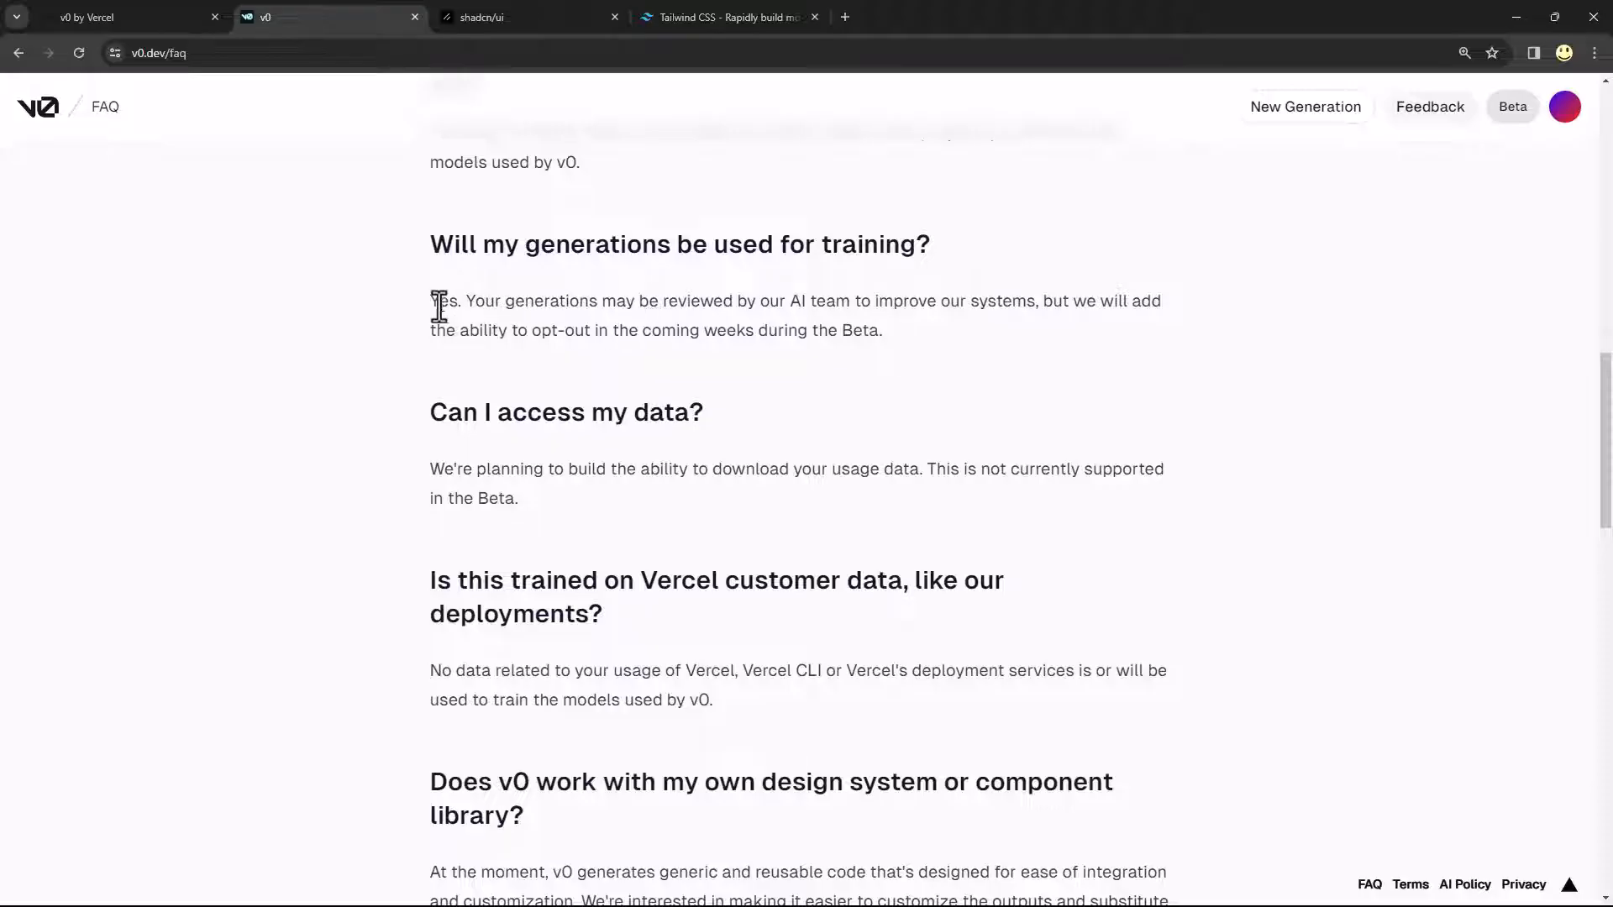
pyautogui.moveTo(440, 307); pyautogui.dragTo(882, 332)
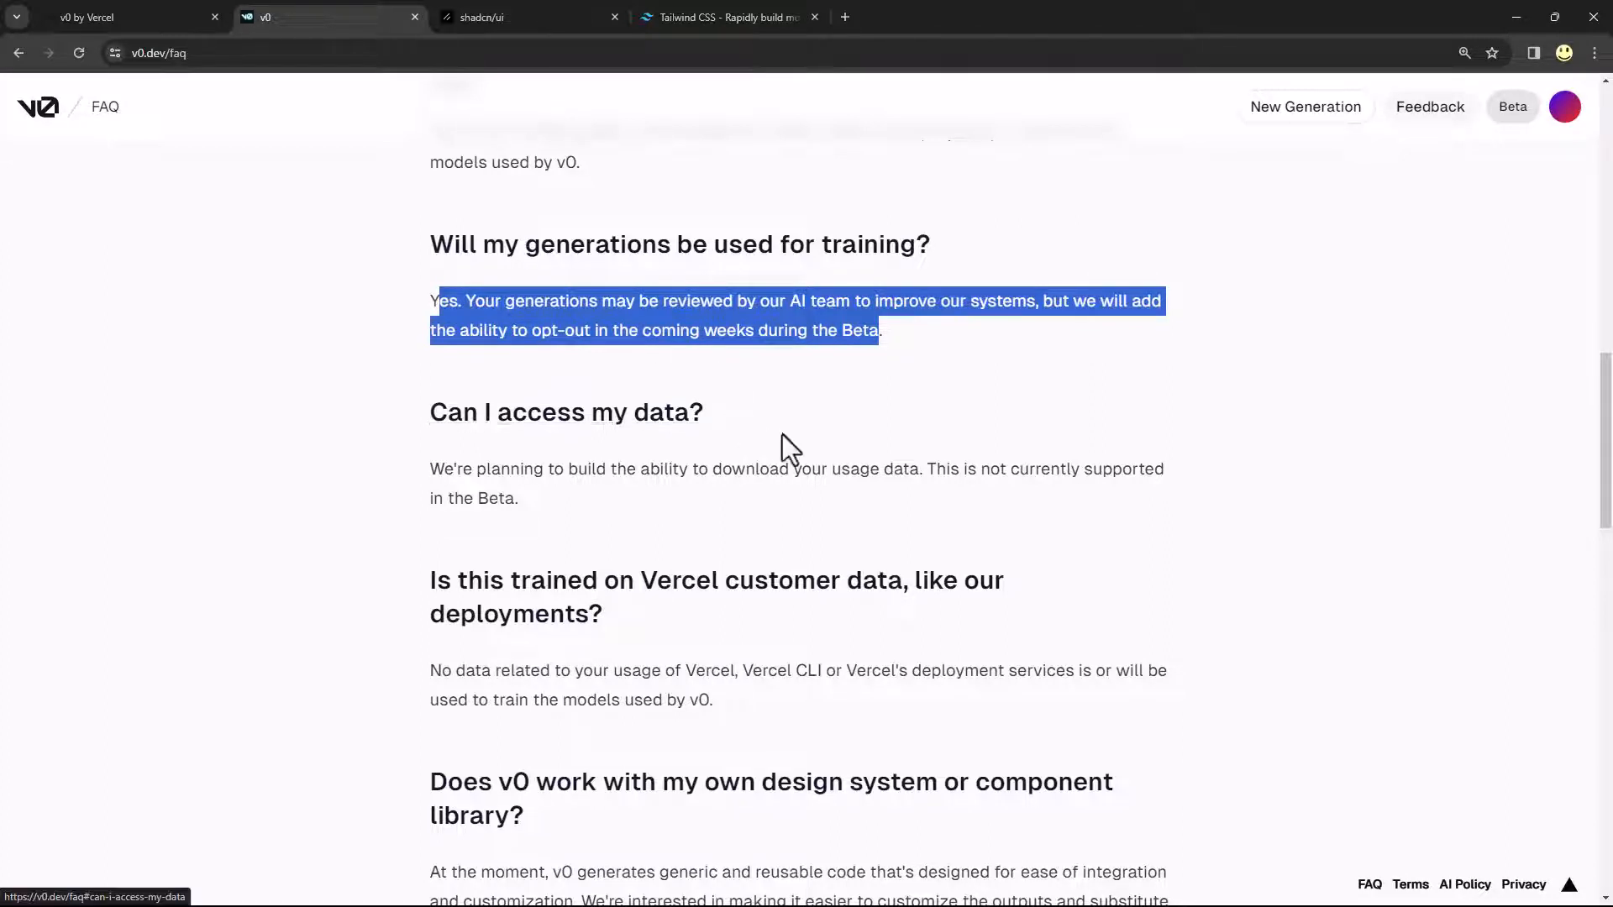
# Highlight the FAQ answer to "Can I access my data?", then clear the selection
pyautogui.scroll(-2, 798, 439)
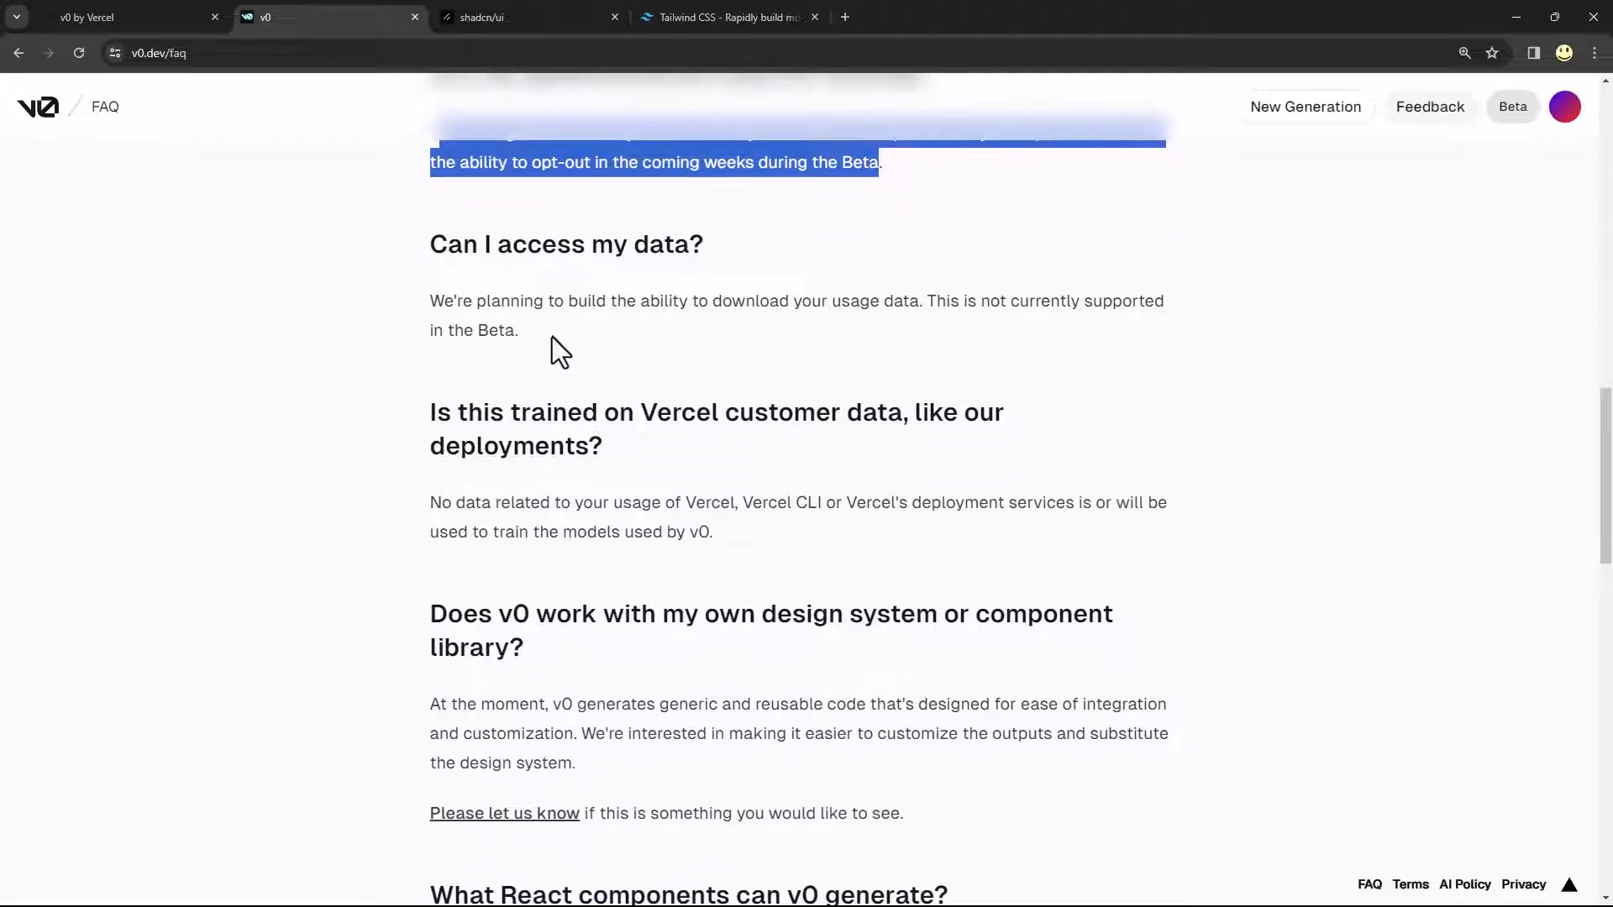
pyautogui.click(541, 334)
pyautogui.moveTo(521, 333); pyautogui.dragTo(435, 303)
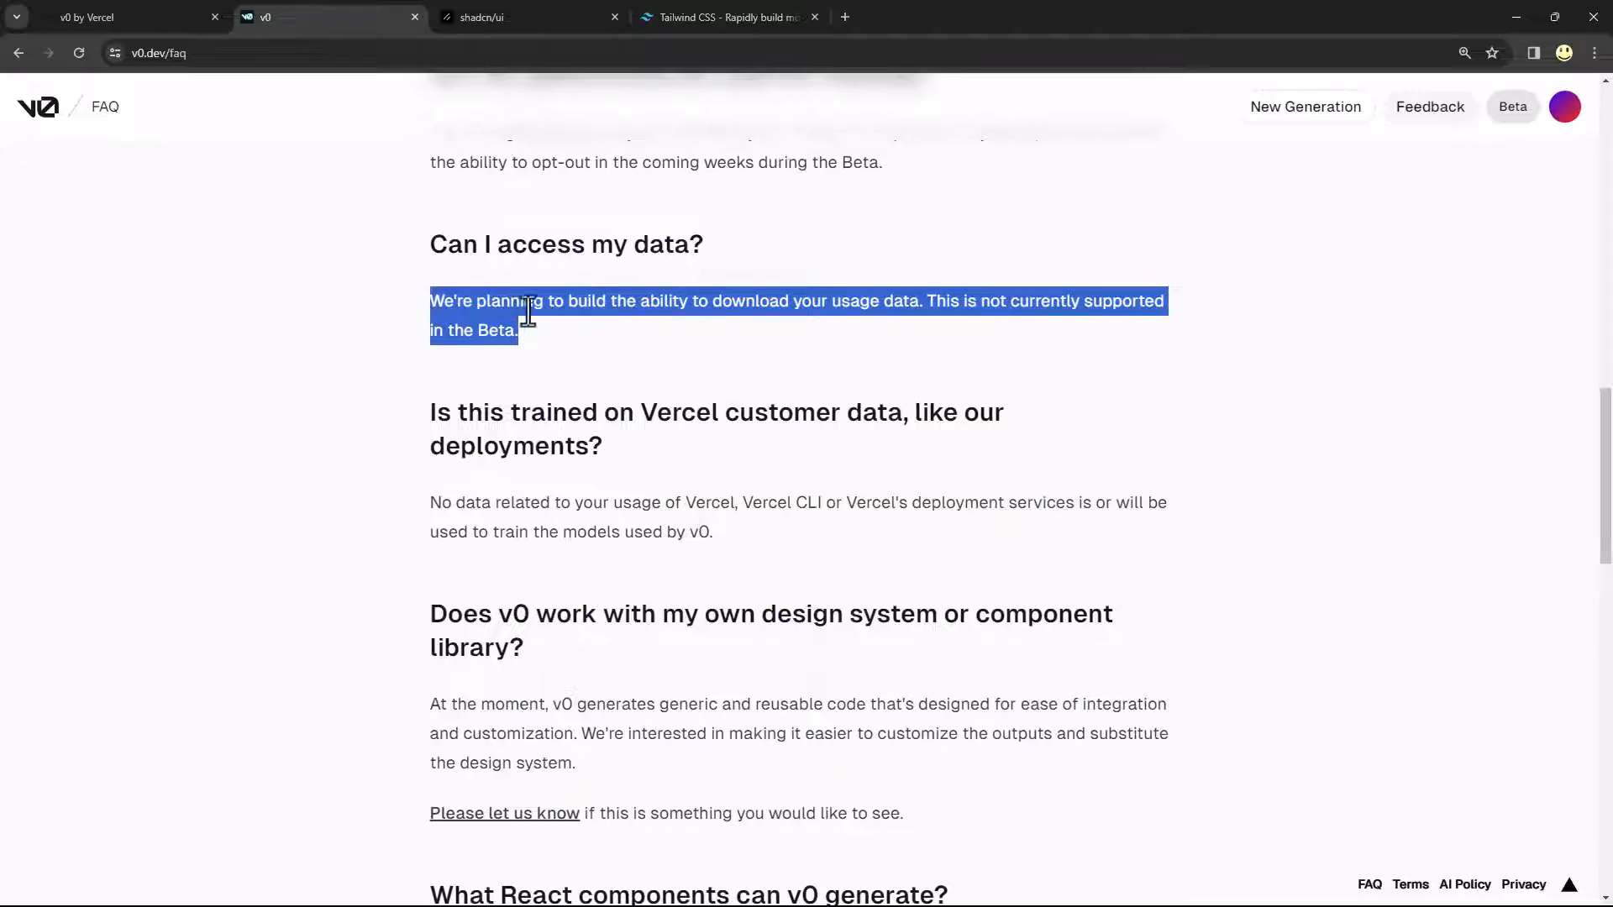
pyautogui.click(578, 339)
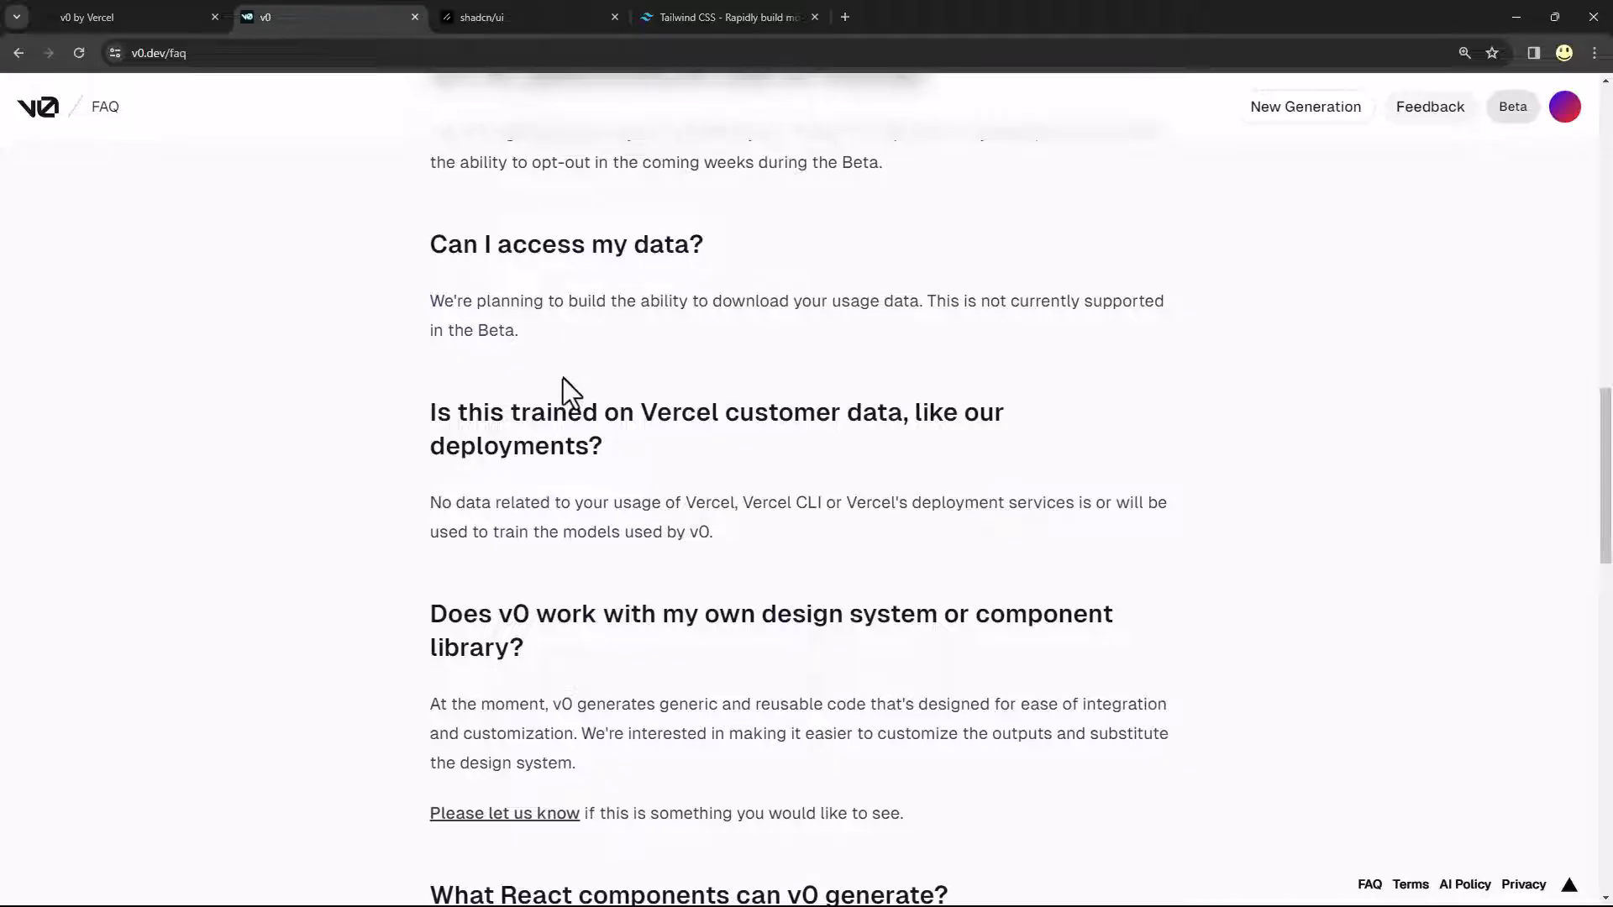
# Skim the remaining FAQ entries down to the Vercel account question, then go back up to the pricing question
pyautogui.scroll(-8, 563, 378)
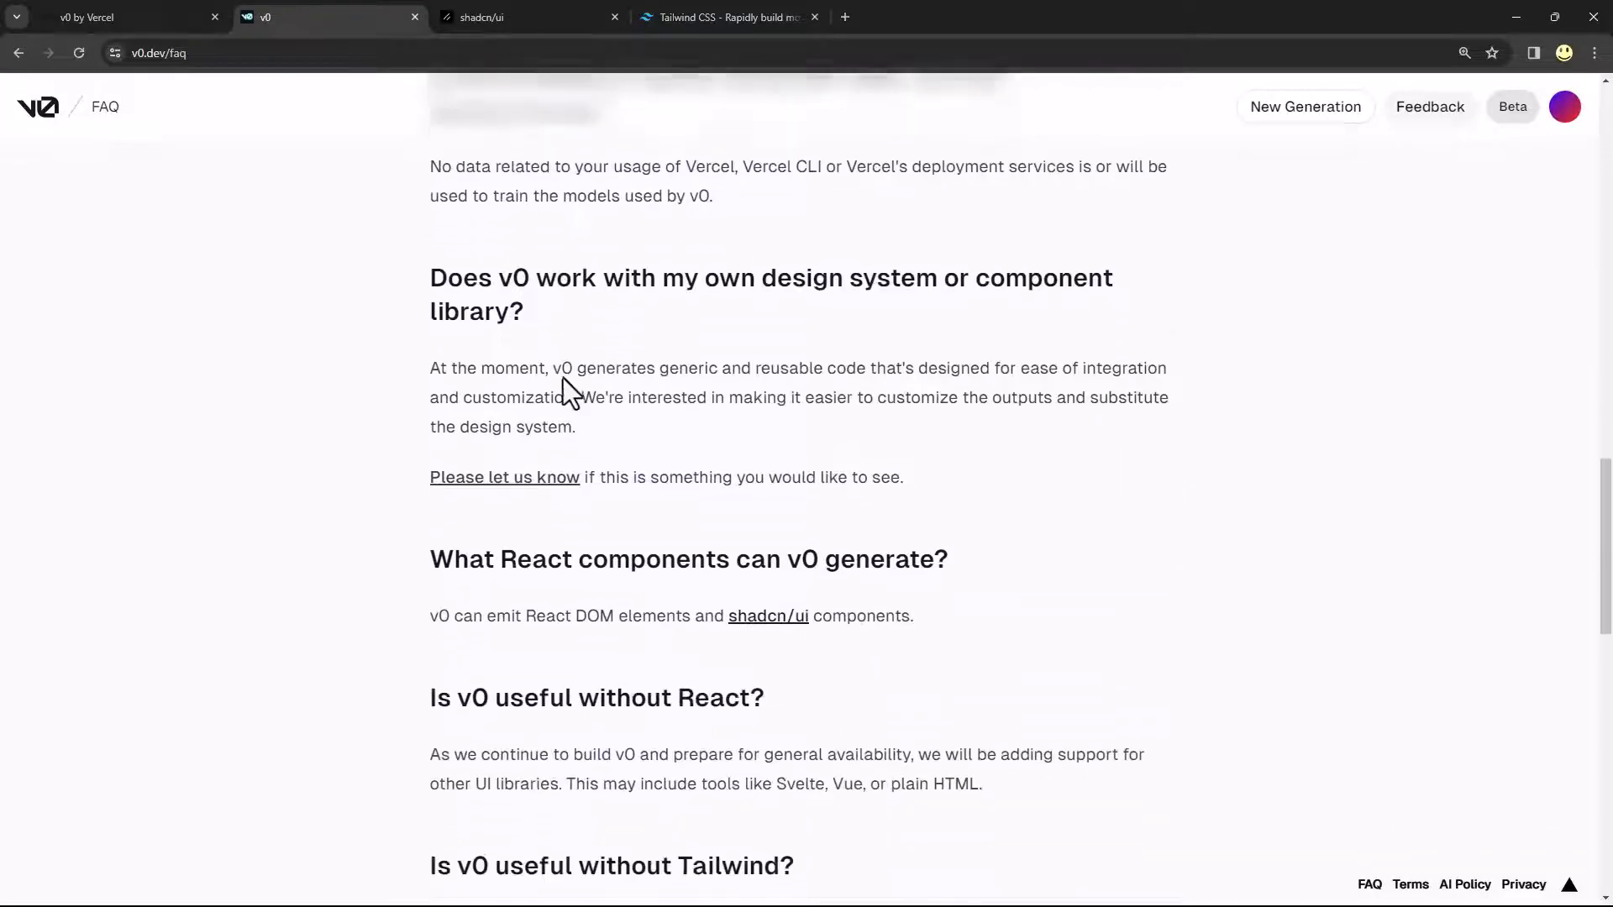
pyautogui.scroll(-9, 563, 378)
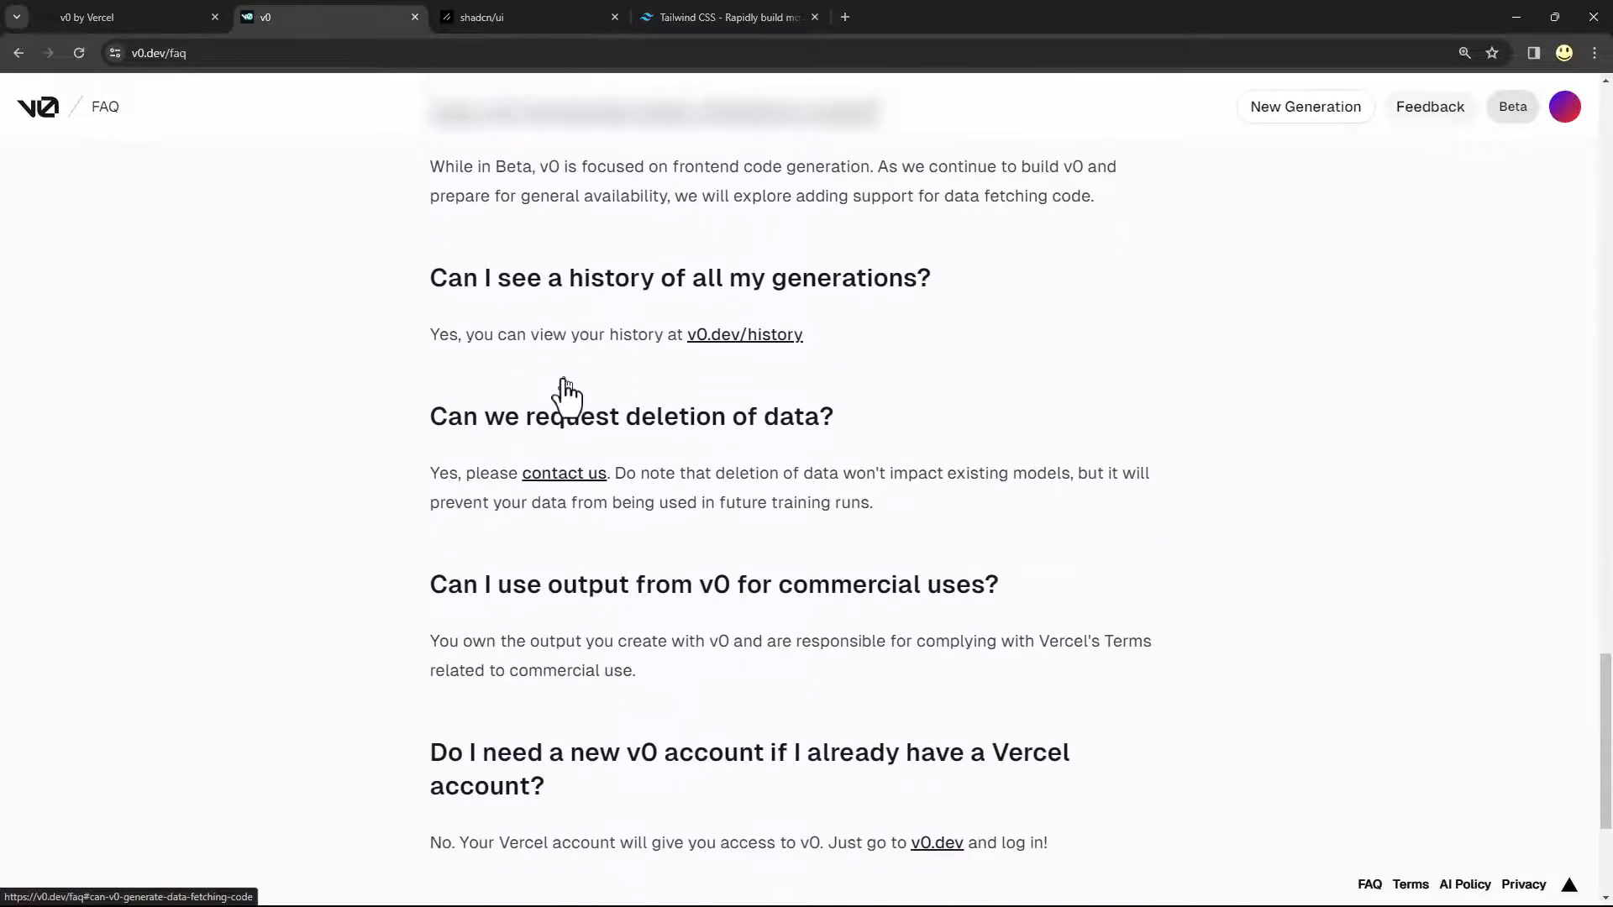
pyautogui.scroll(4, 561, 380)
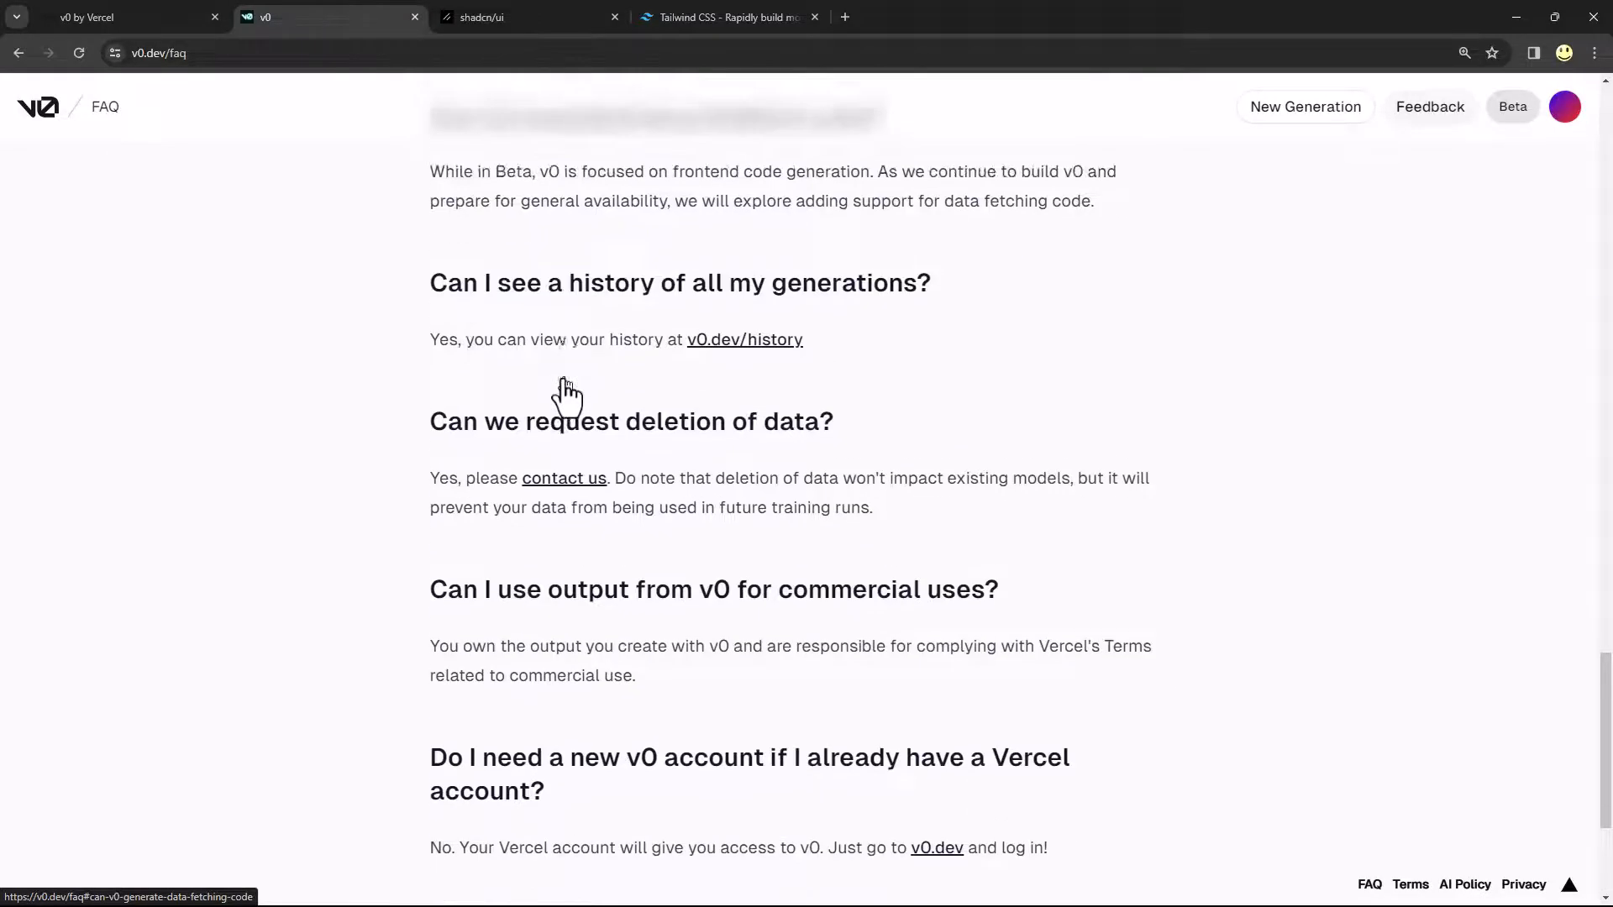
pyautogui.scroll(-4, 562, 395)
pyautogui.scroll(5, 562, 395)
pyautogui.scroll(20, 563, 378)
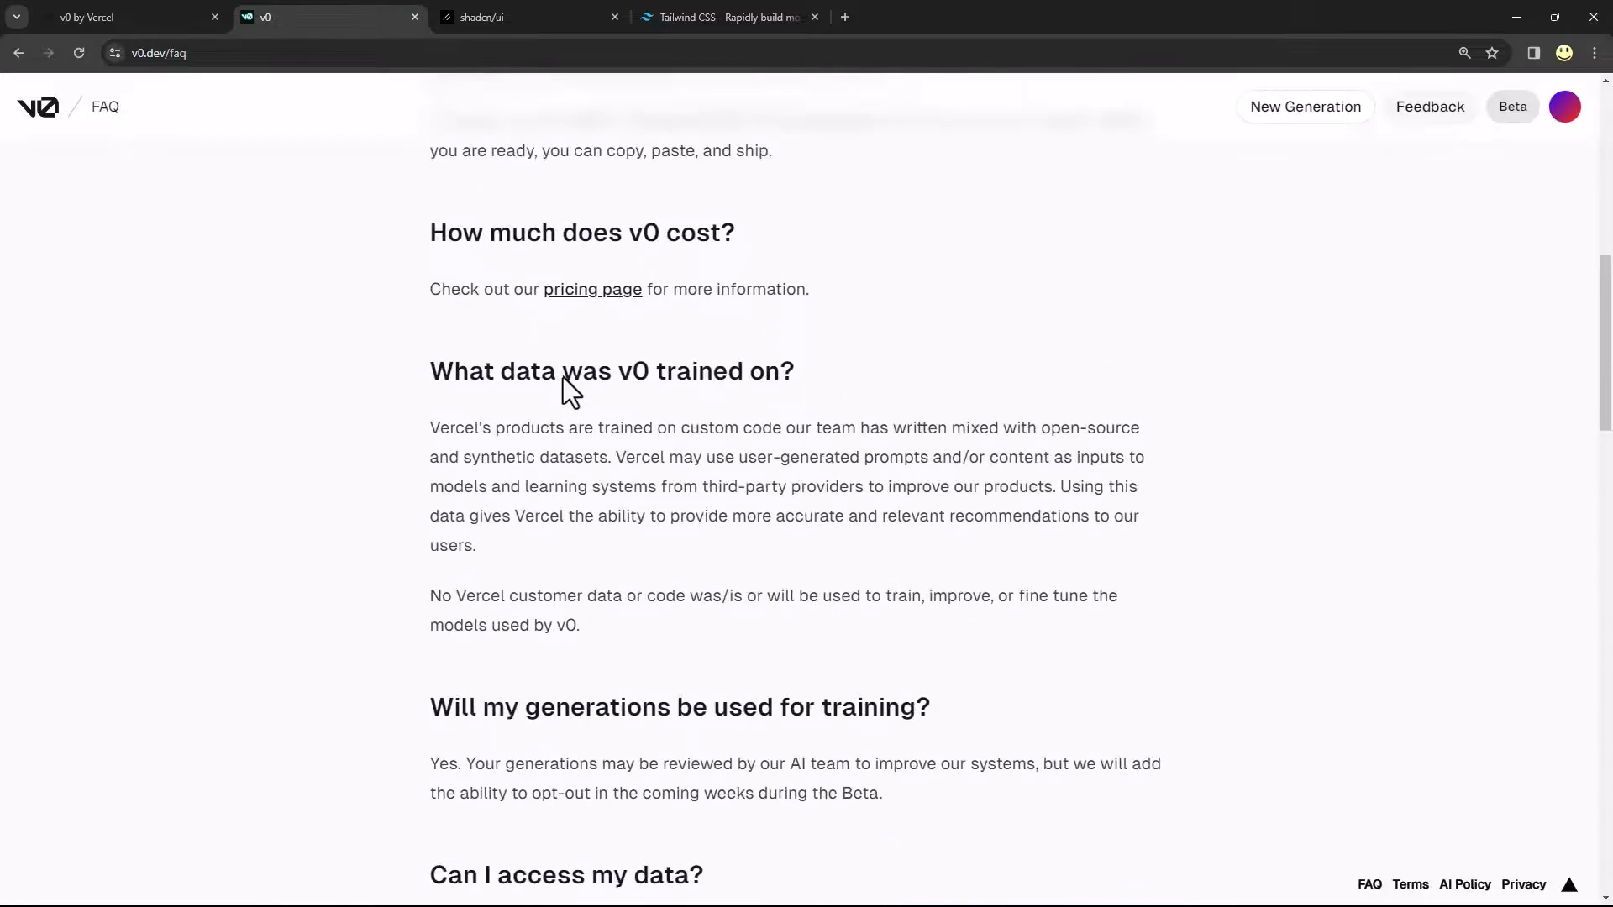
# Return to the v0 home page and open the newest ecommerce dashboard generation in the Explore gallery
pyautogui.click(119, 27)
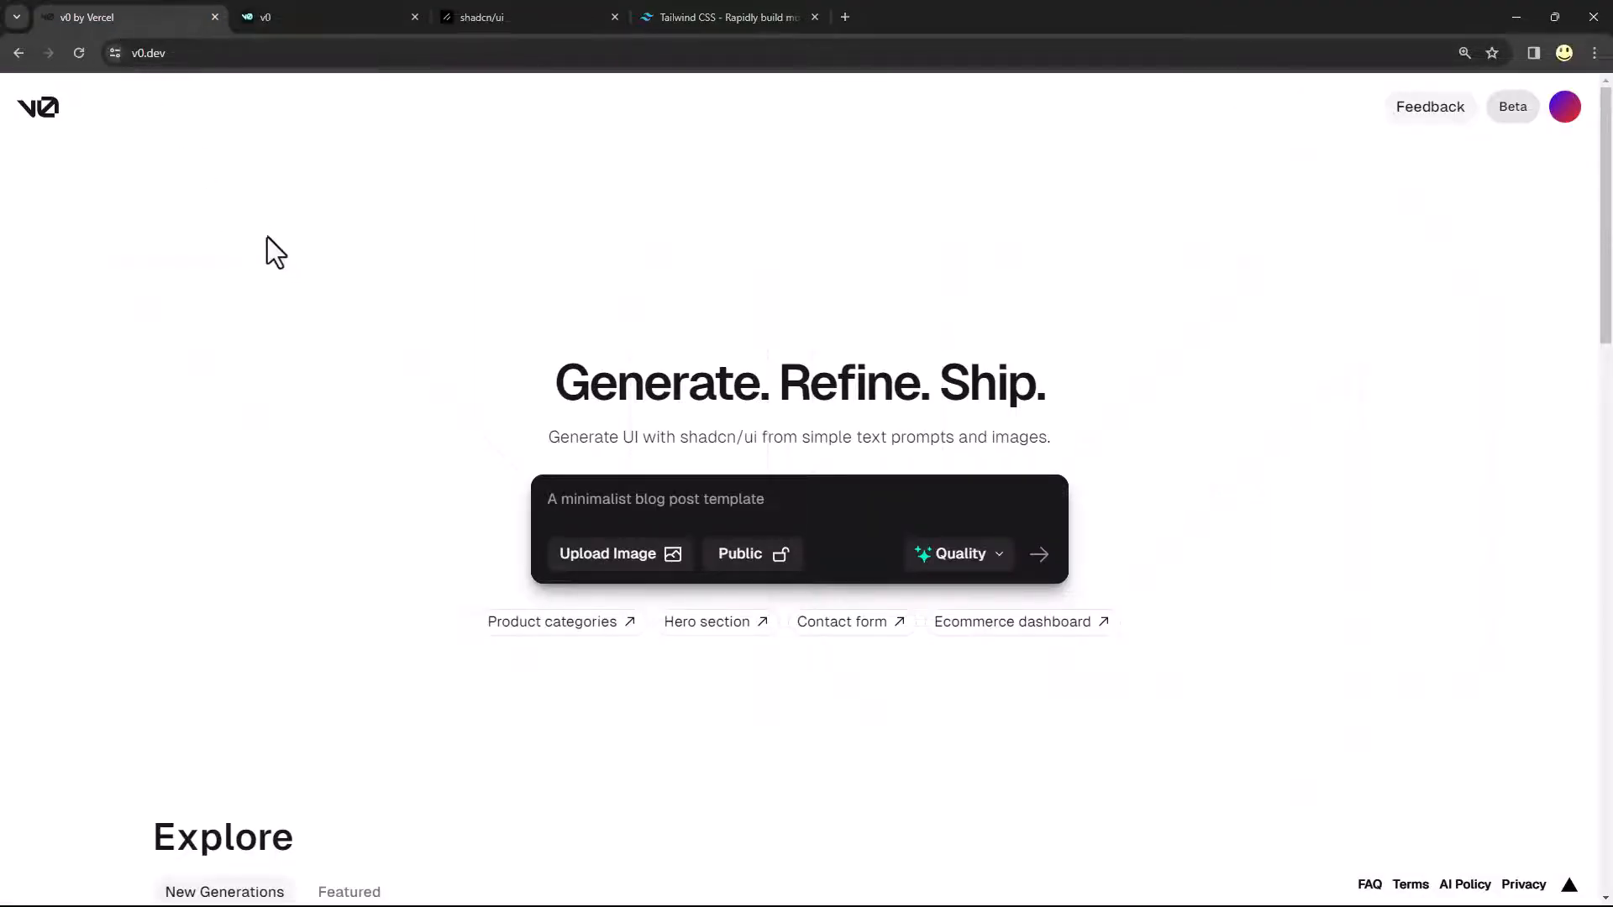
pyautogui.scroll(-5, 285, 356)
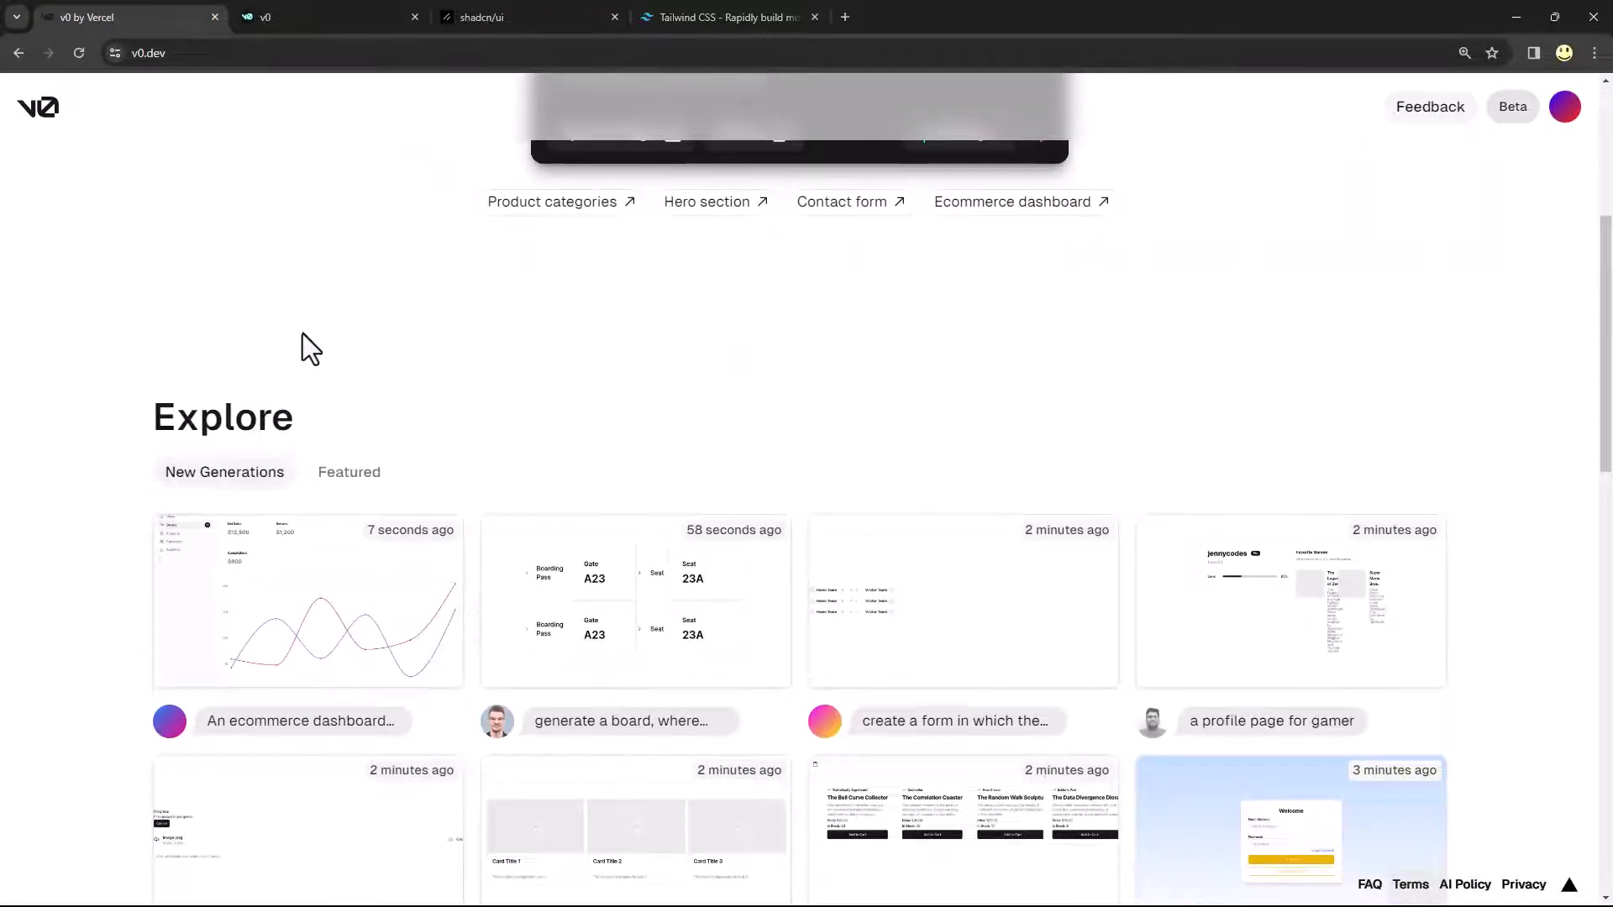
pyautogui.scroll(-2, 302, 333)
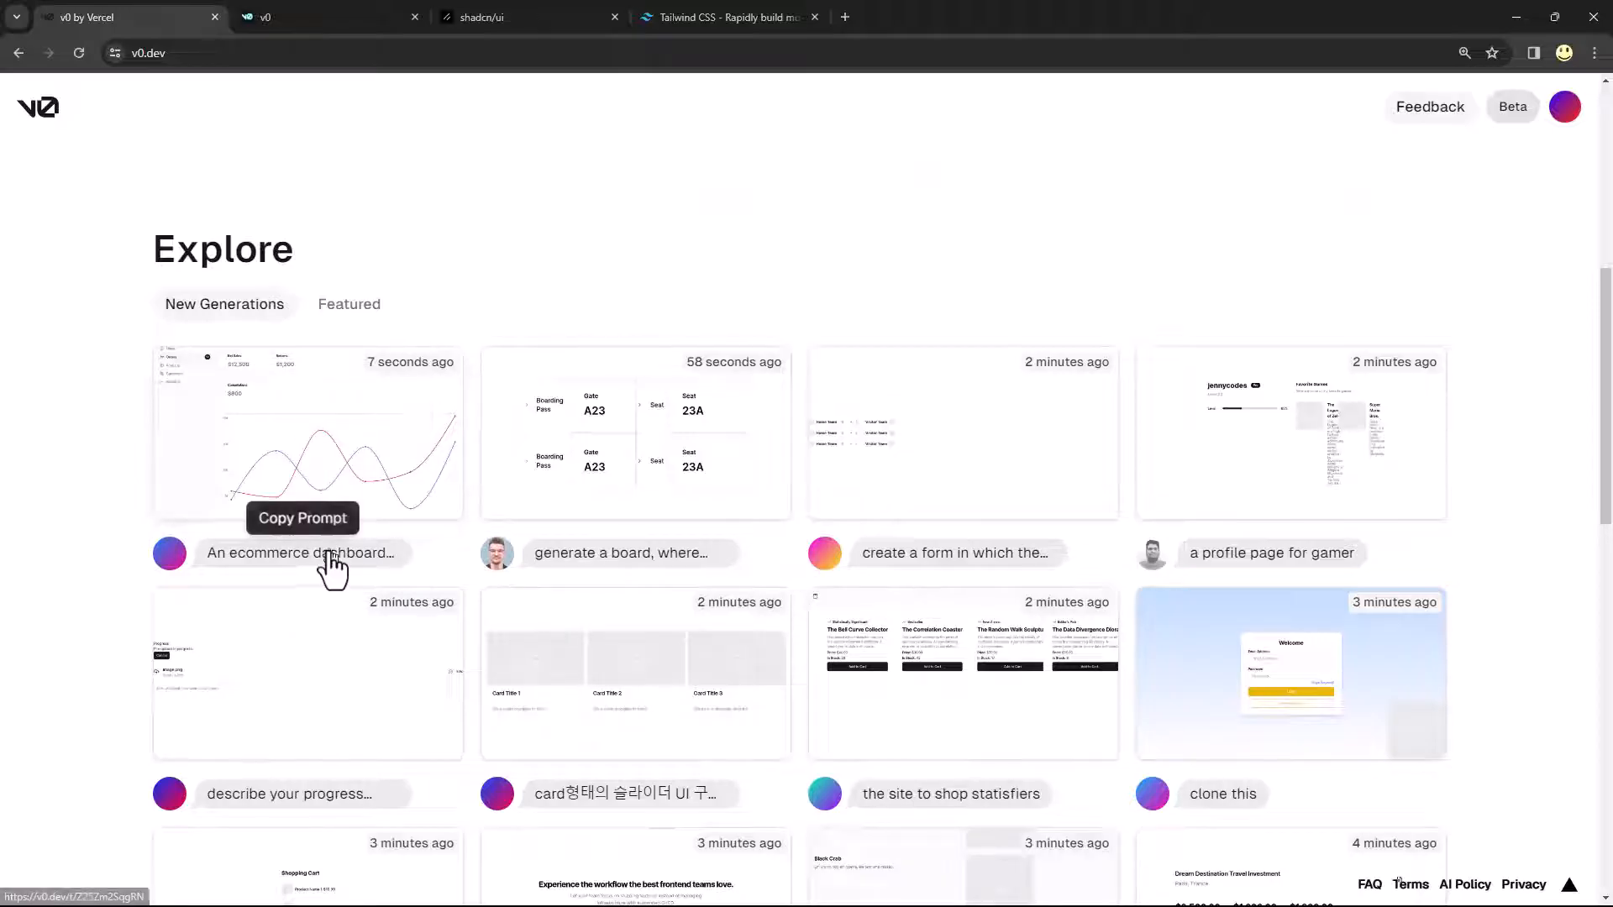
pyautogui.click(342, 445)
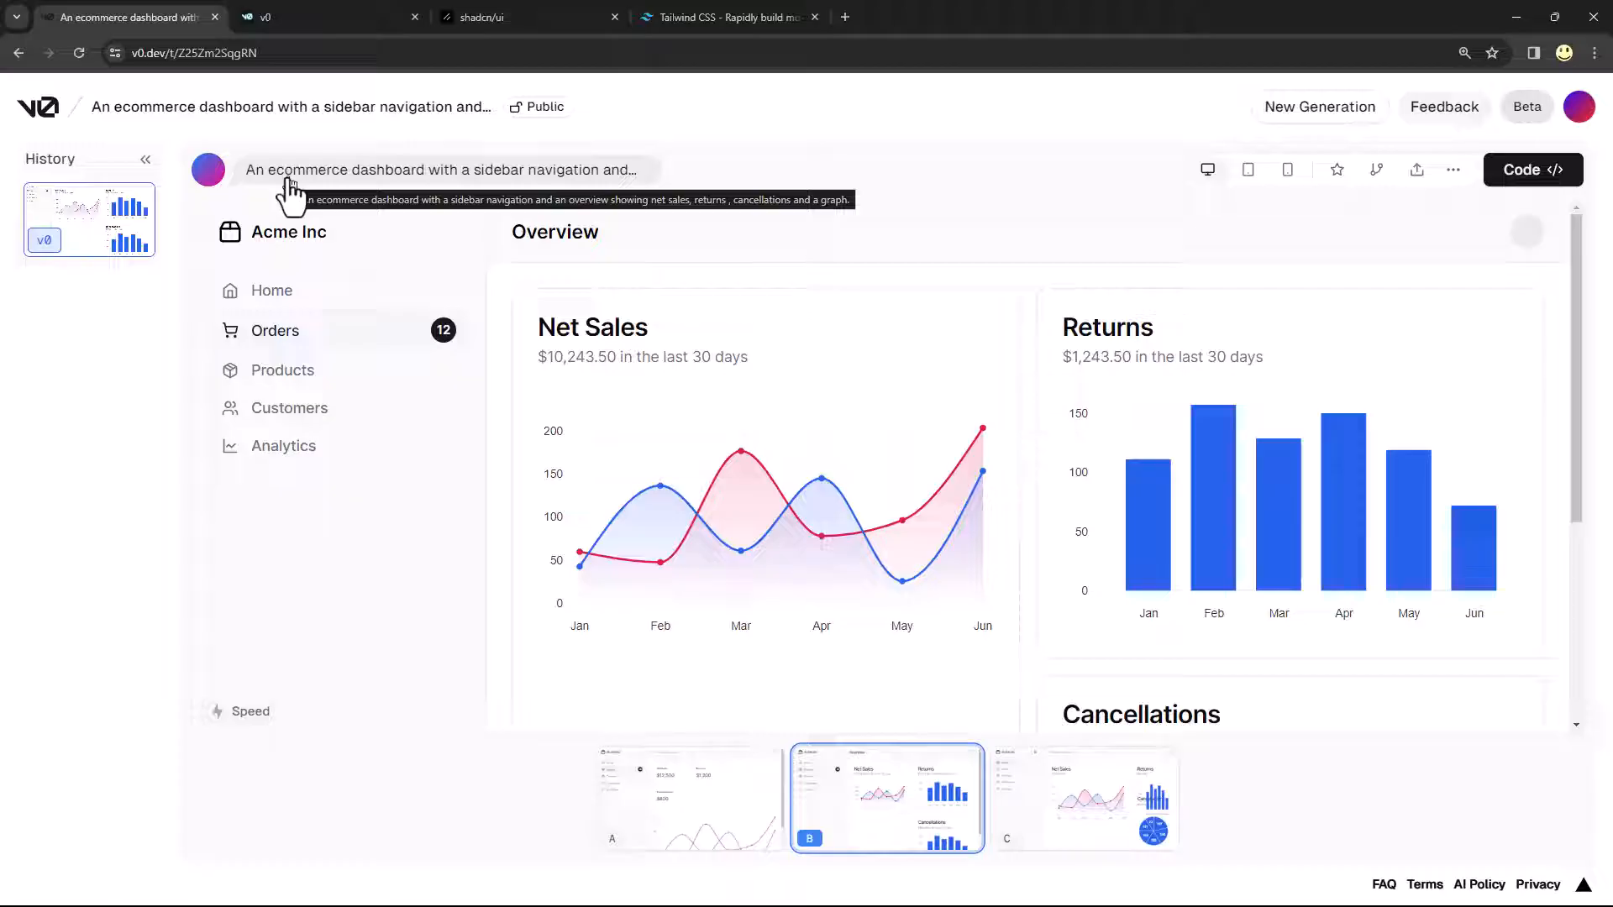
# Look through version B of the ecommerce dashboard, compare it with versions A and C, and return to B
pyautogui.scroll(-4, 1028, 482)
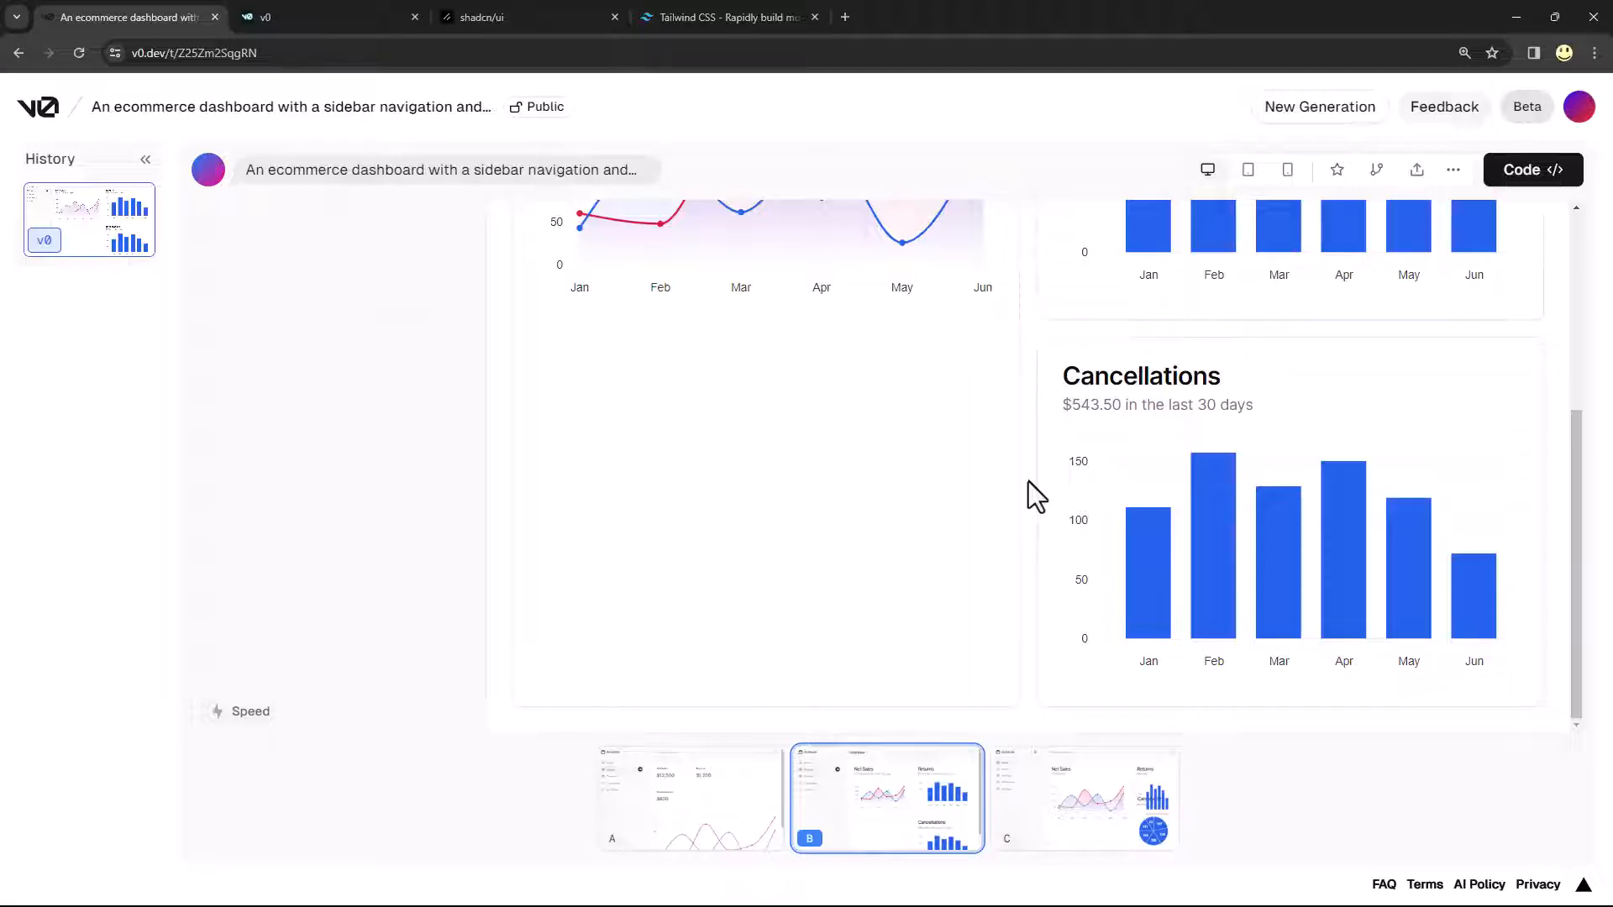
pyautogui.scroll(5, 1028, 481)
pyautogui.click(702, 834)
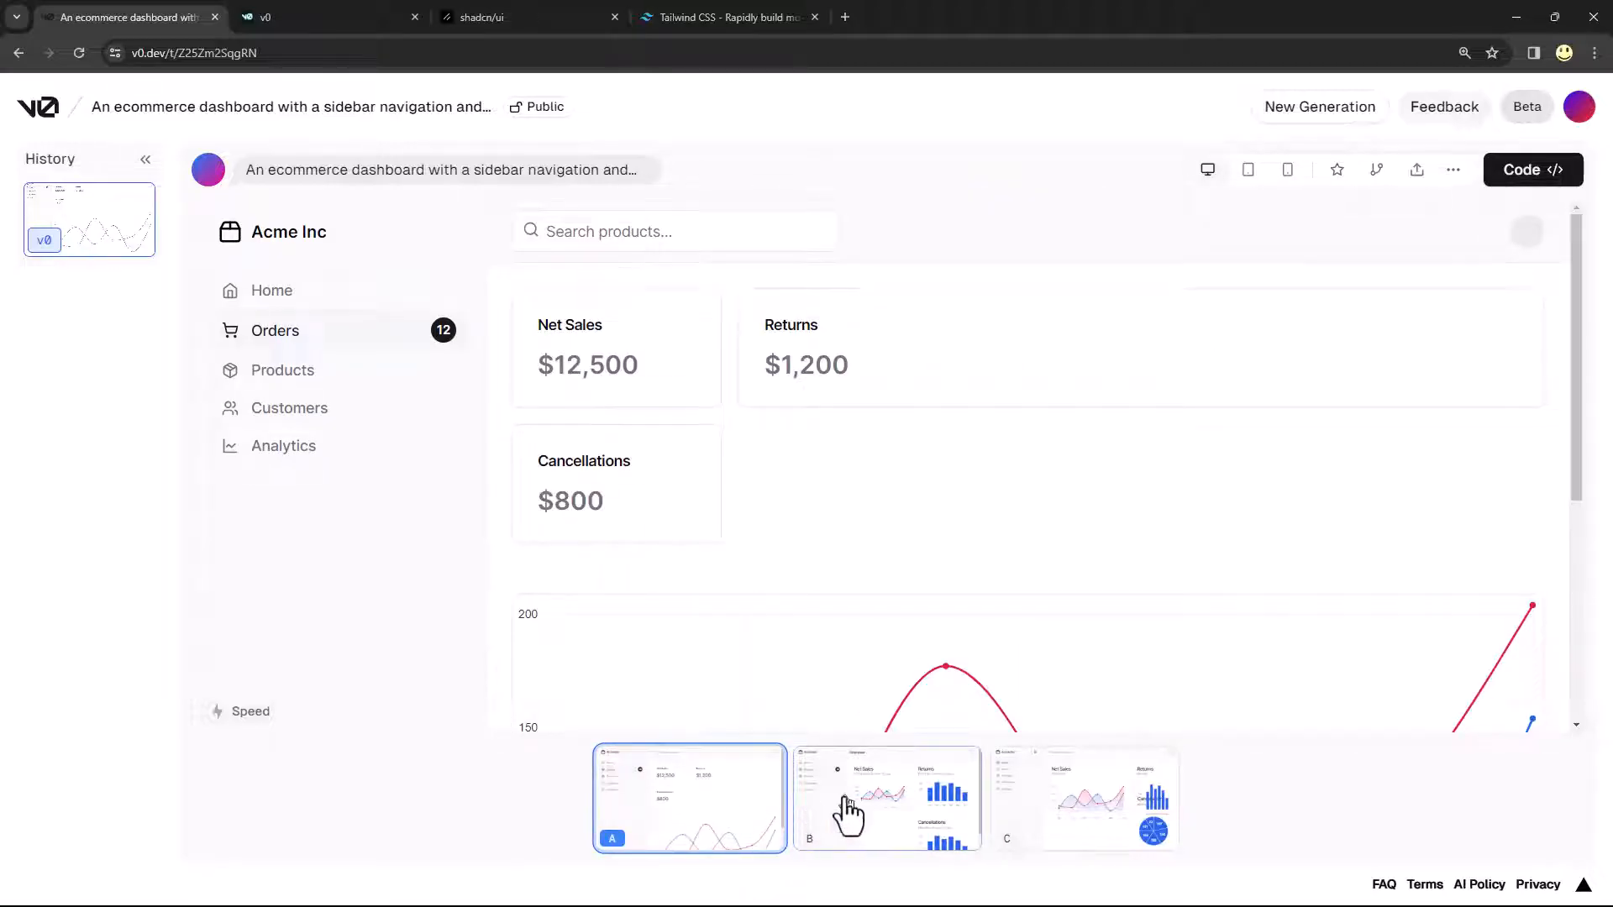
pyautogui.click(1056, 798)
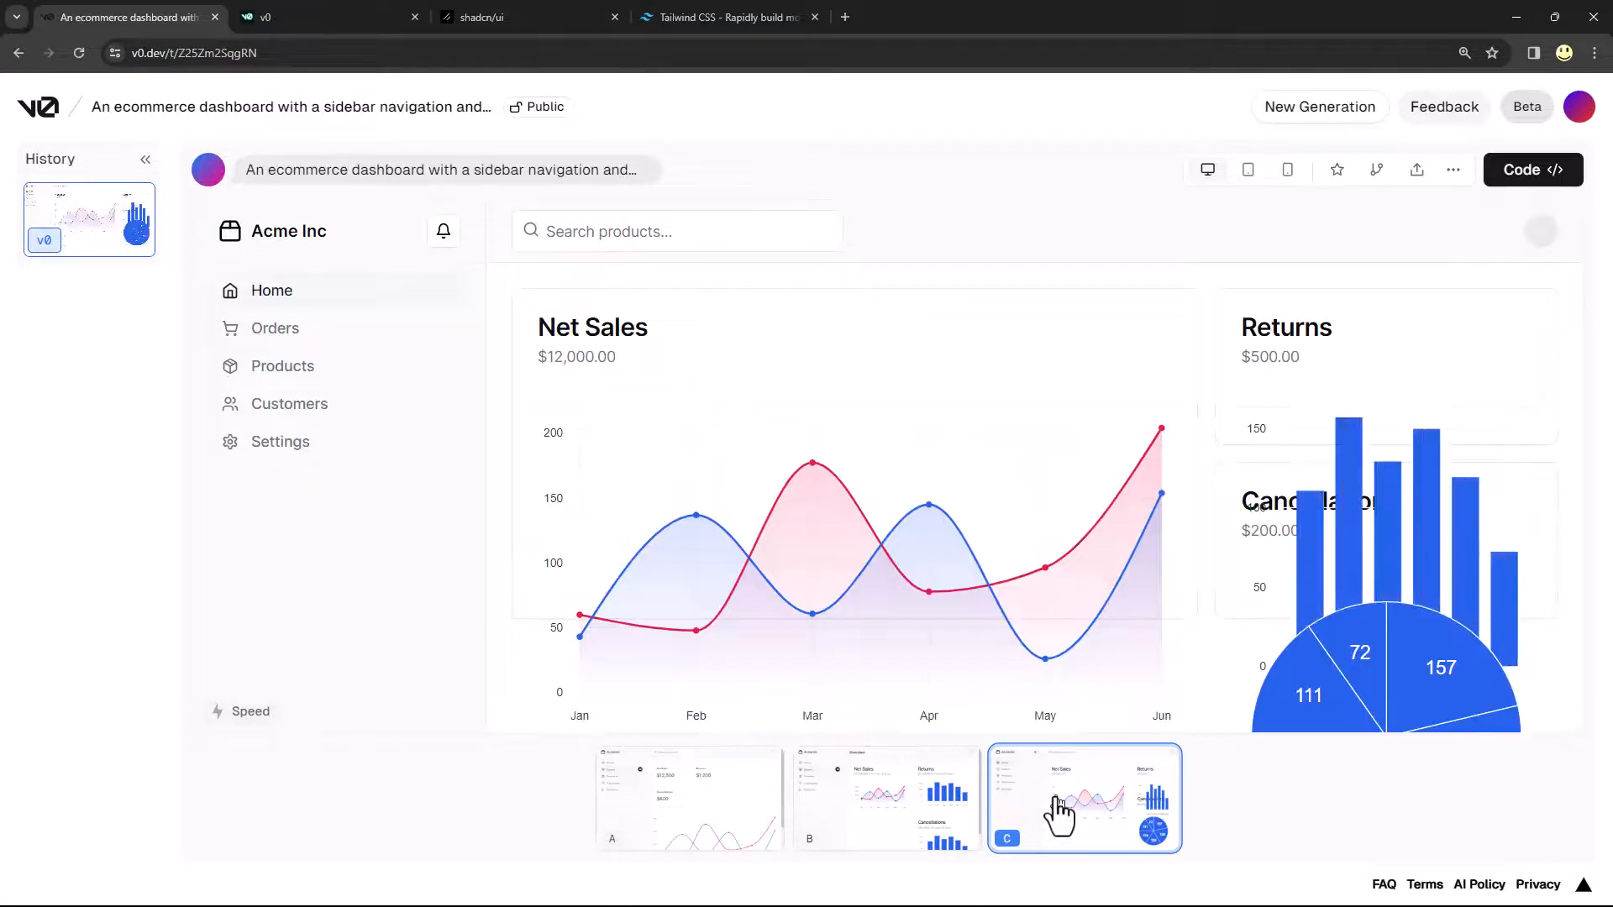
pyautogui.click(909, 819)
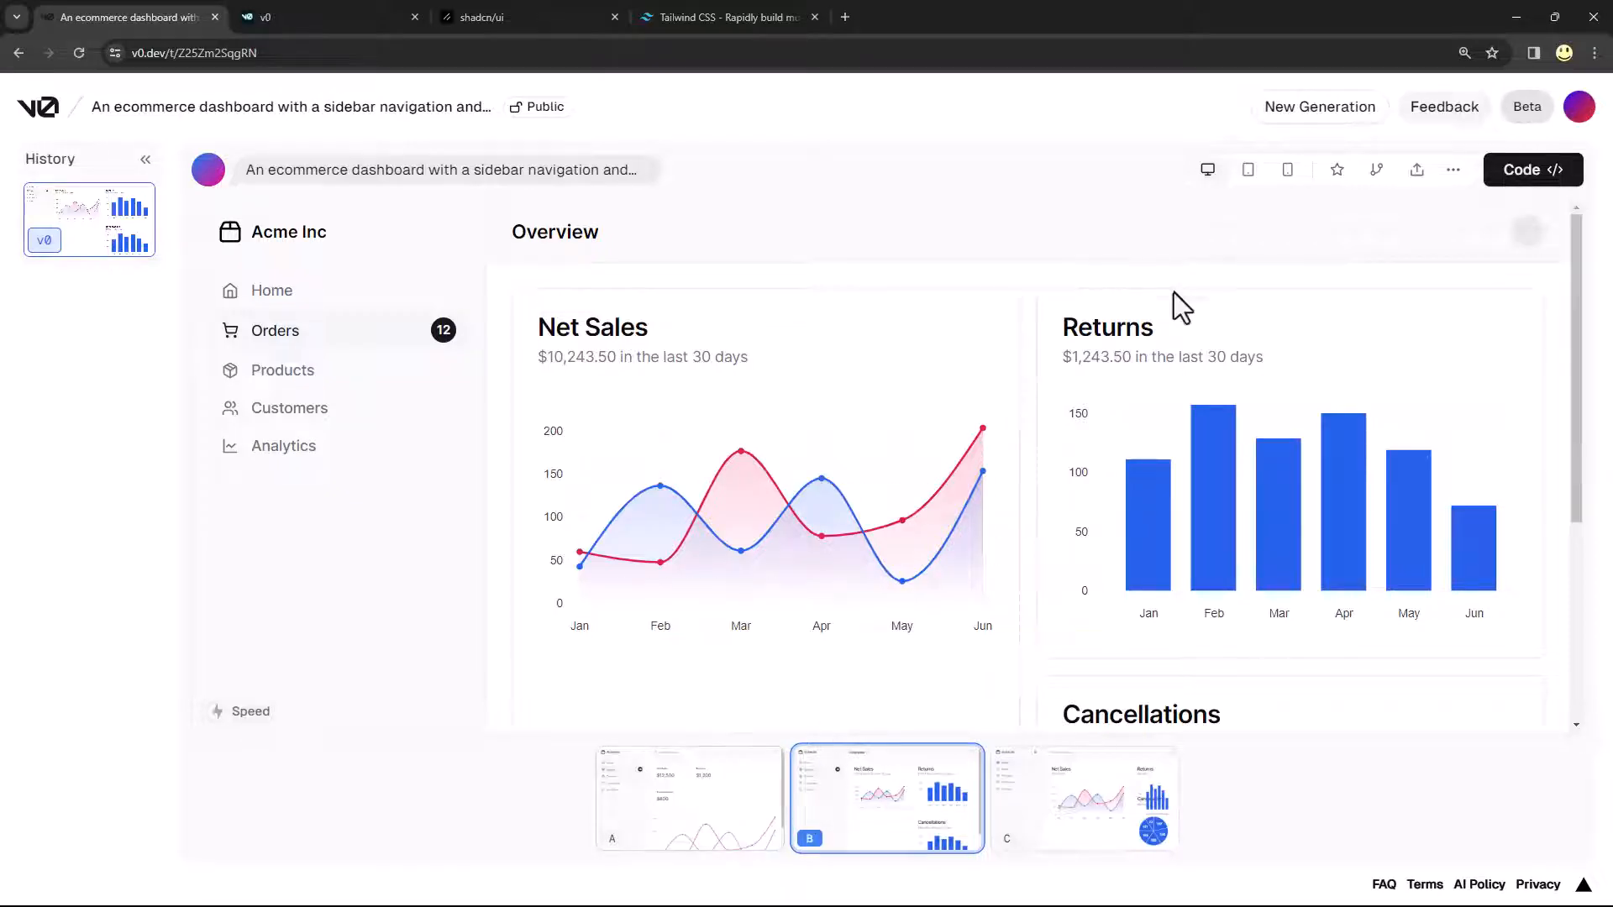
# View the component.tsx code of dashboard version B, then switch back to the canvas
pyautogui.click(1525, 172)
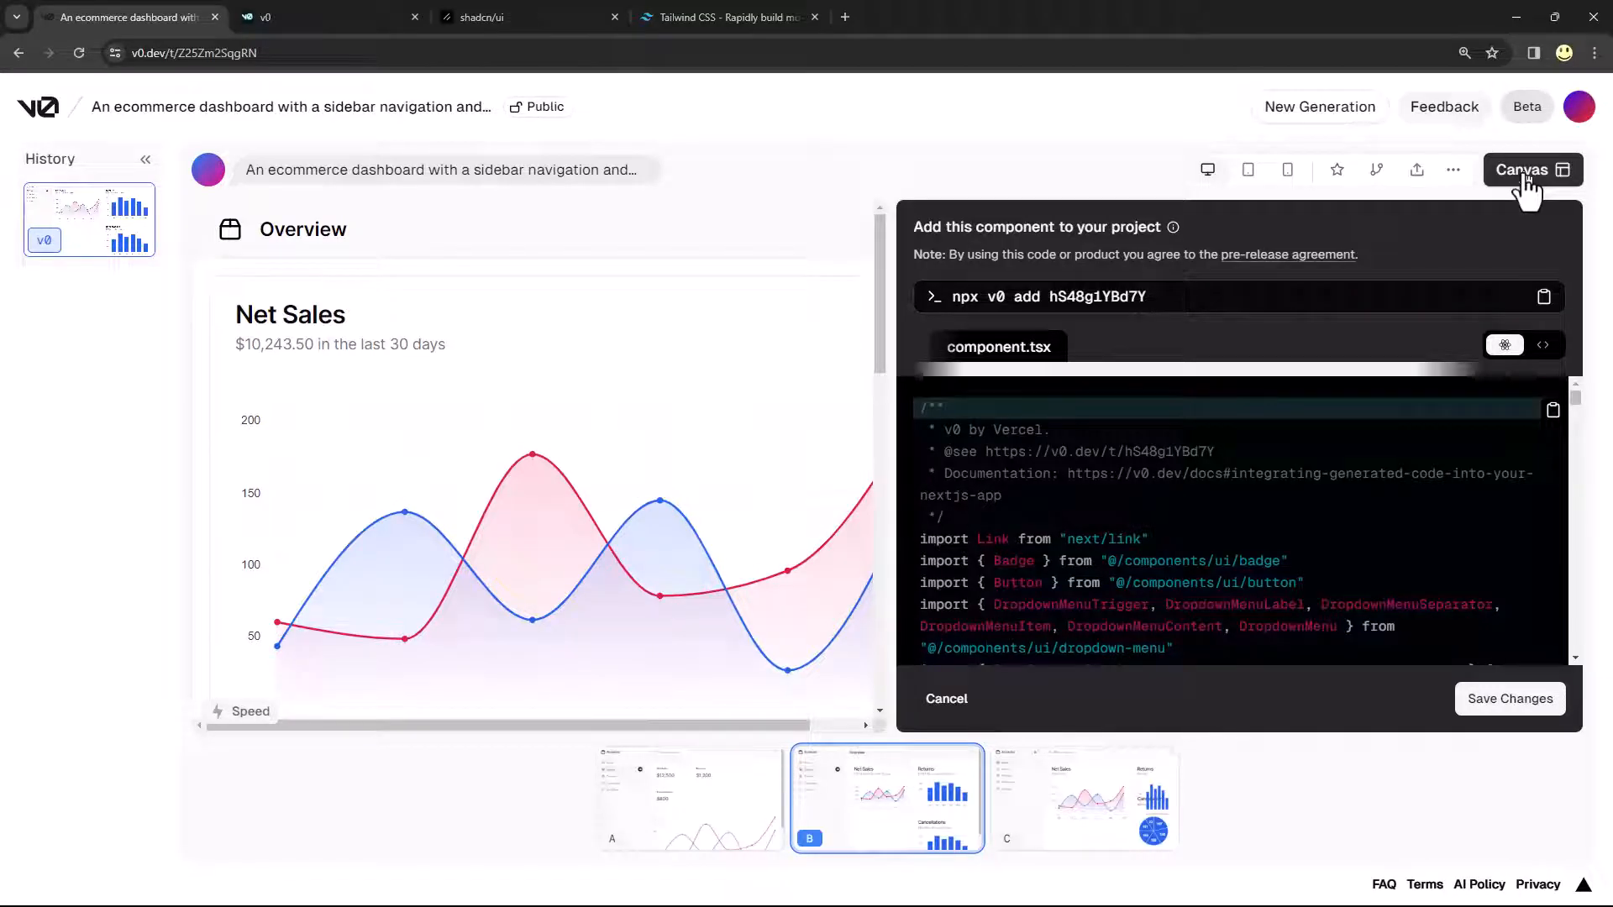
pyautogui.scroll(-3, 1323, 468)
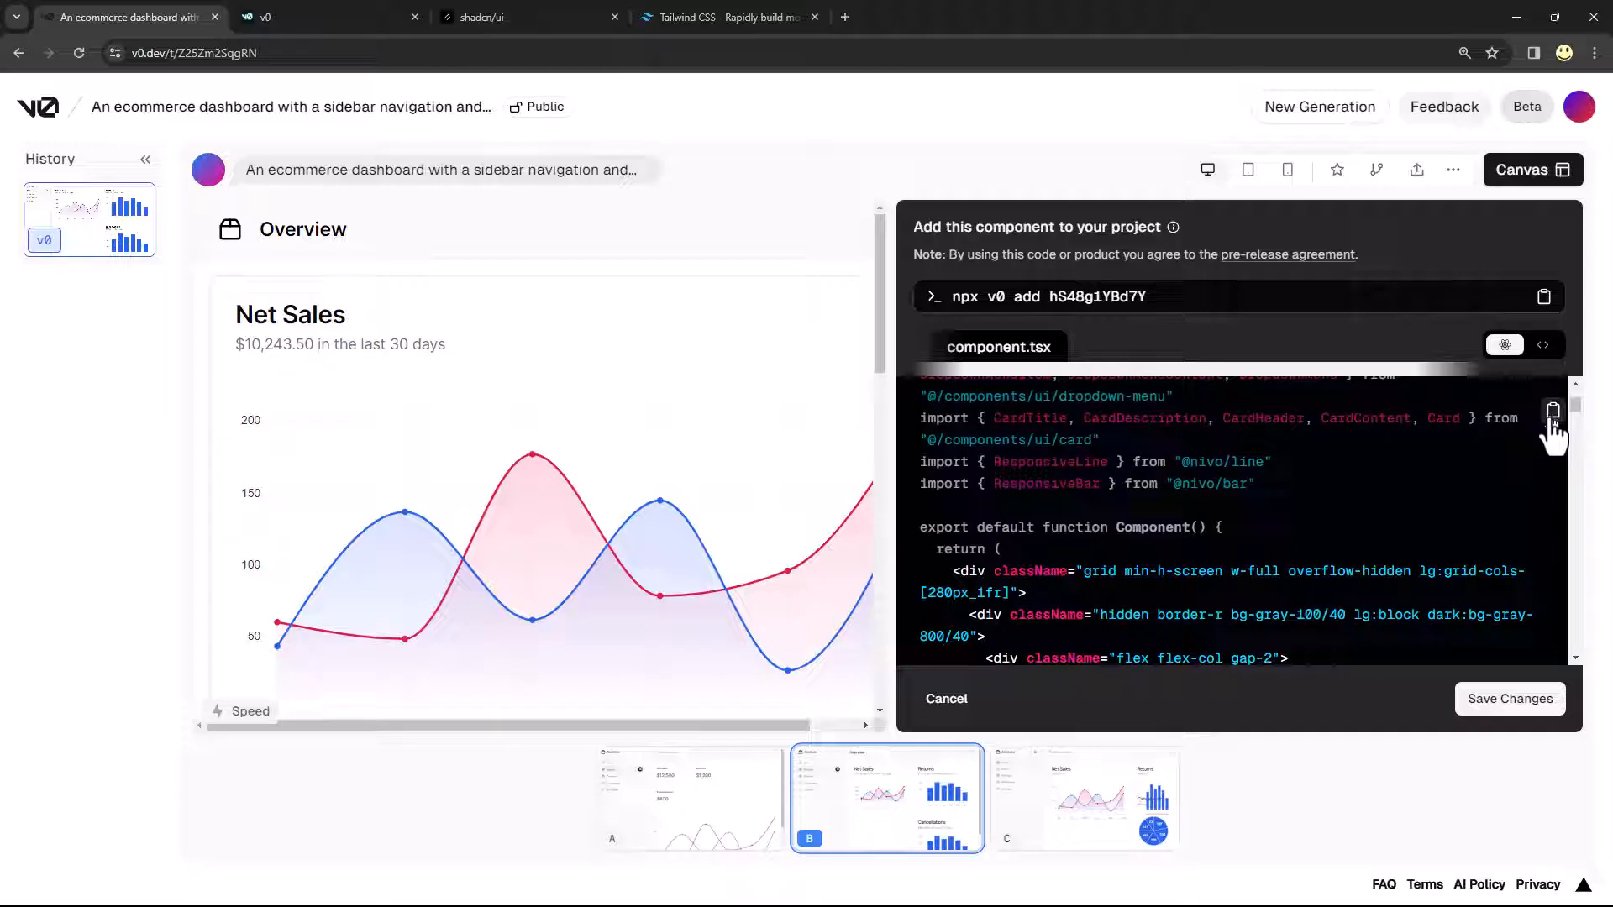
pyautogui.scroll(3, 1377, 470)
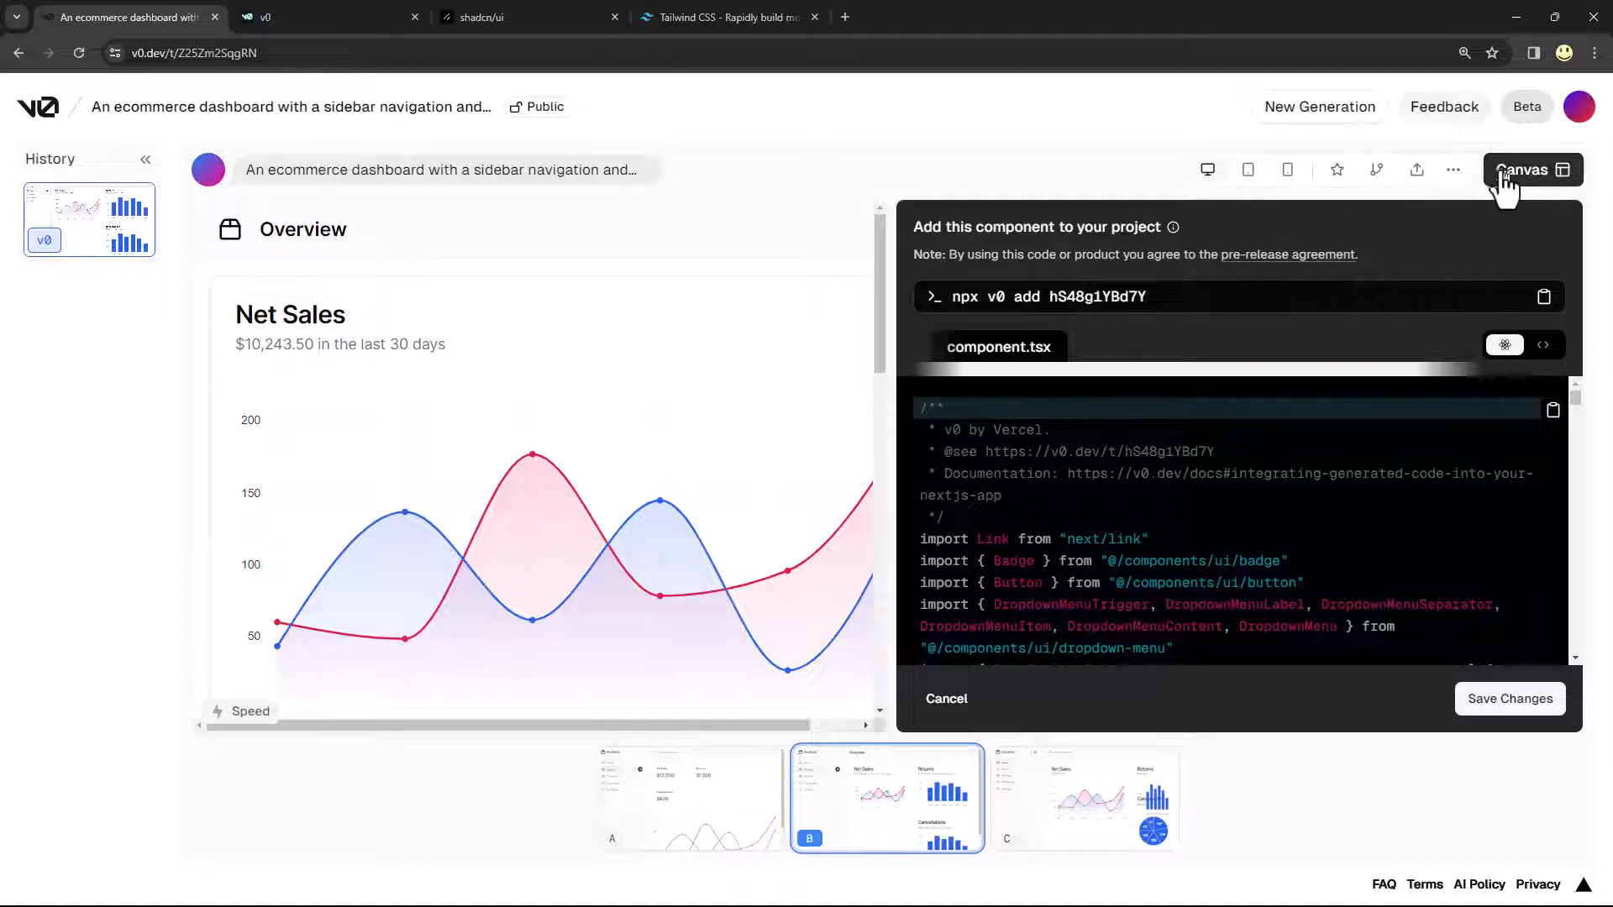
pyautogui.click(1504, 172)
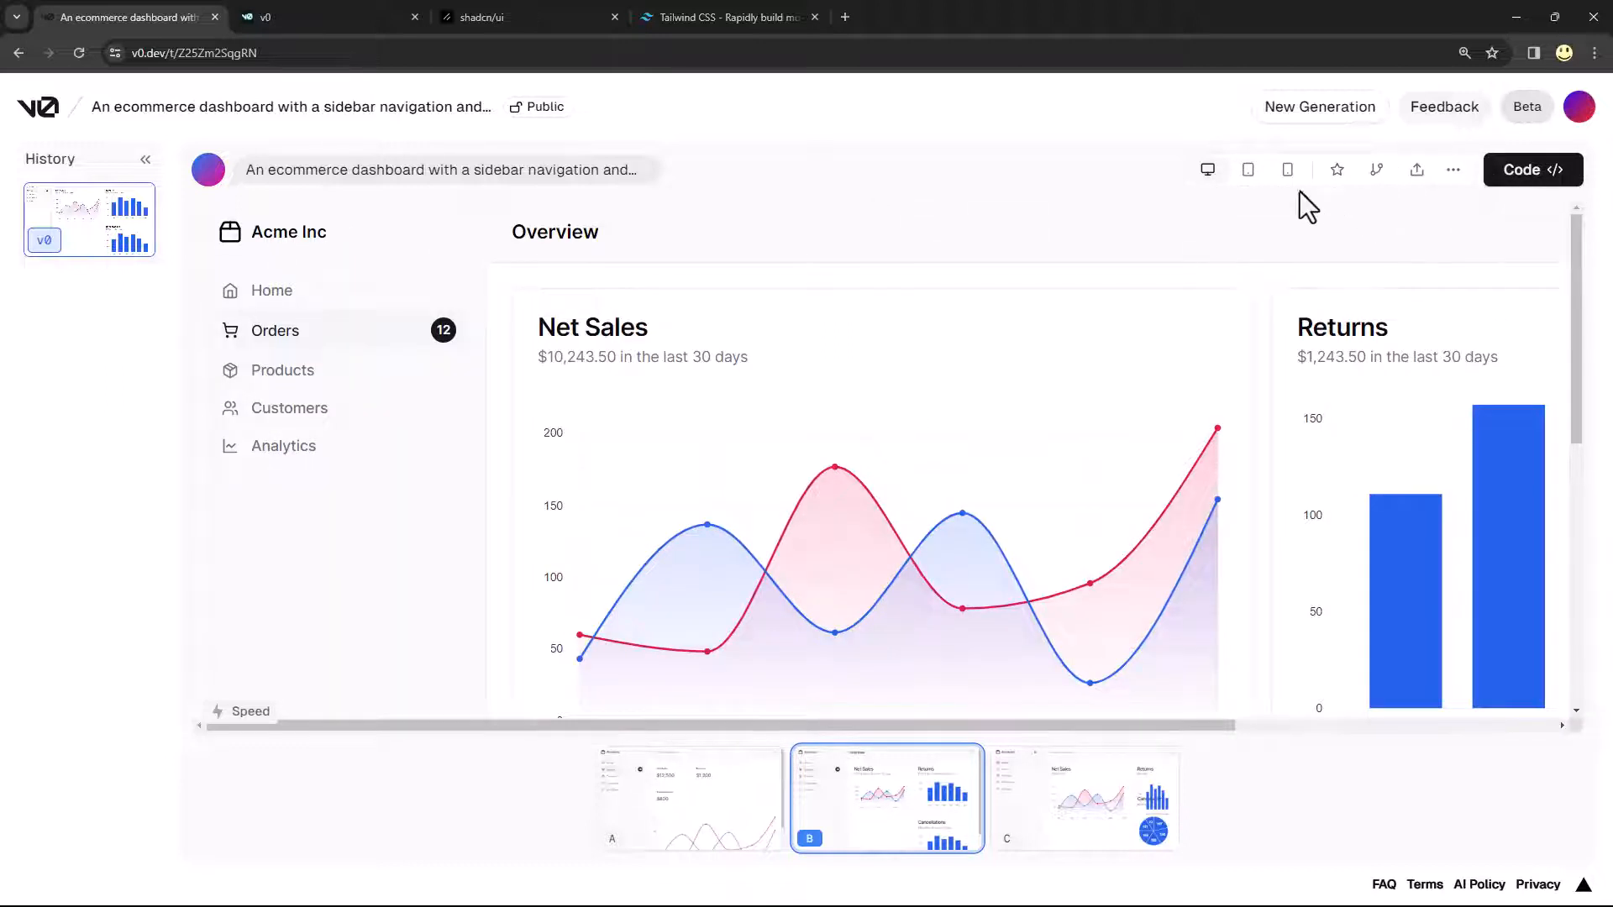
# Preview dashboard version B at tablet and mobile sizes, then restore the desktop size and check its Public visibility label
pyautogui.click(1249, 177)
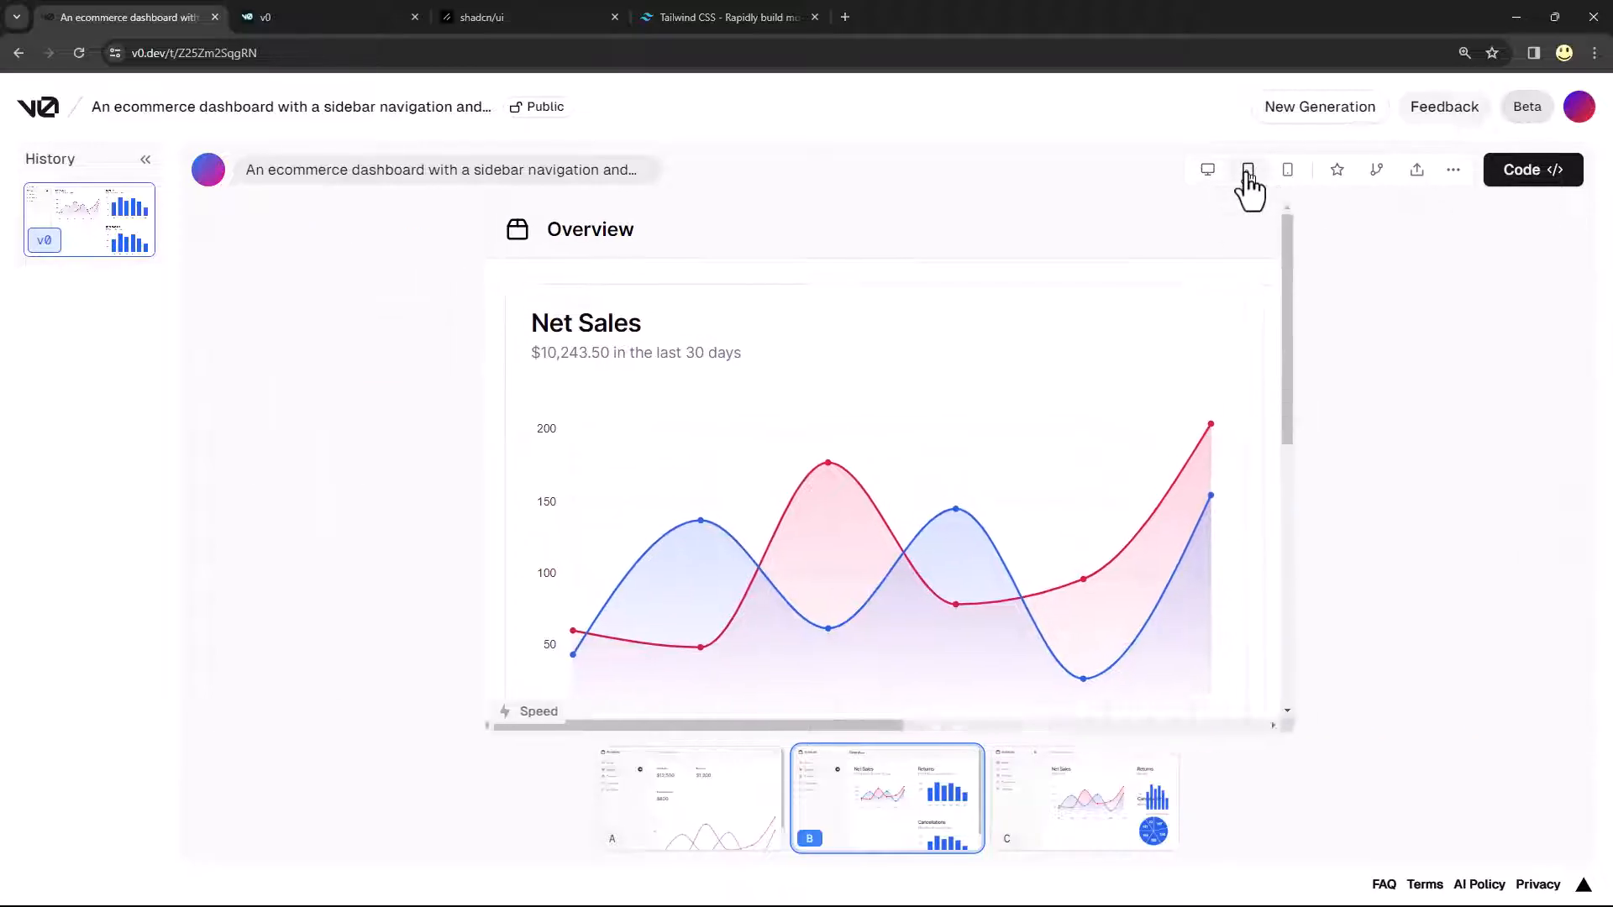
pyautogui.click(1287, 172)
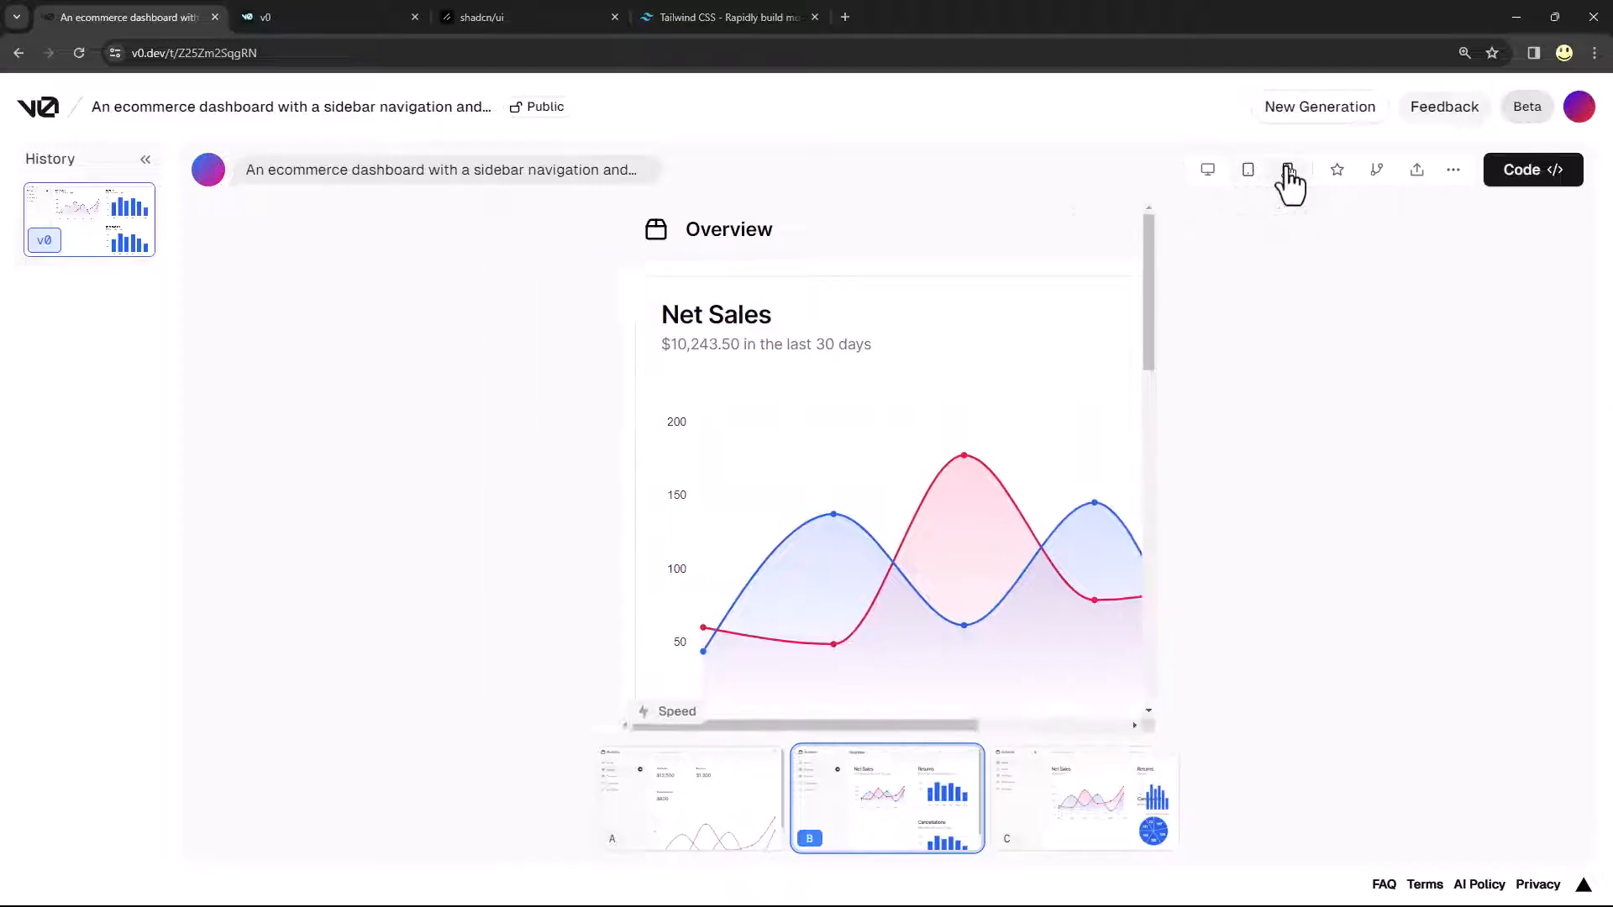
pyautogui.click(1208, 172)
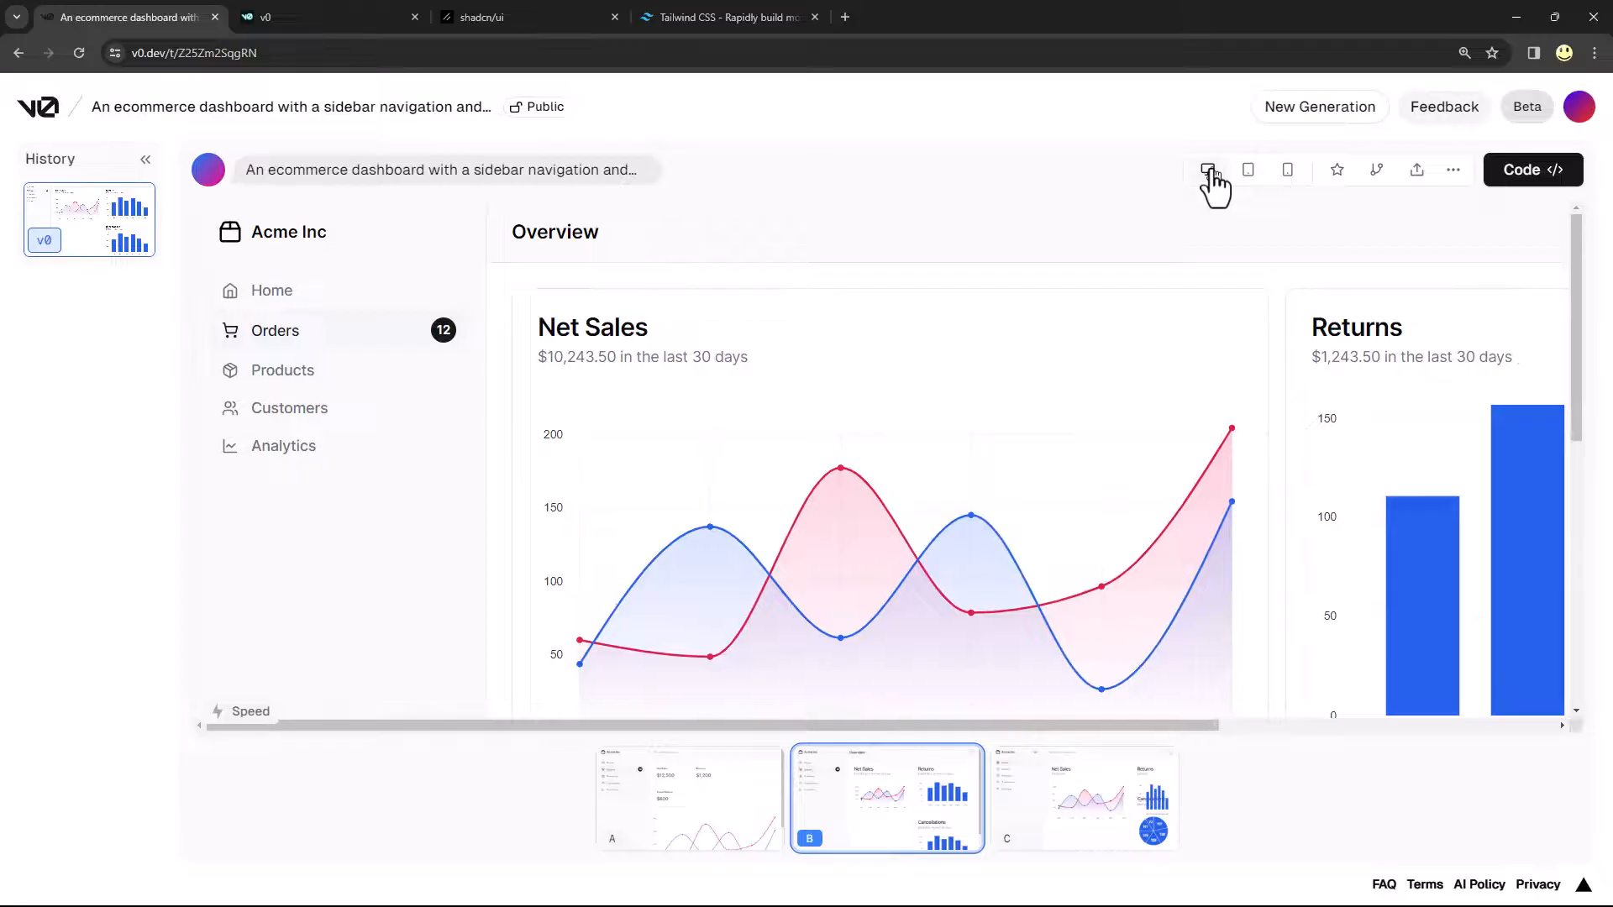
pyautogui.click(1247, 173)
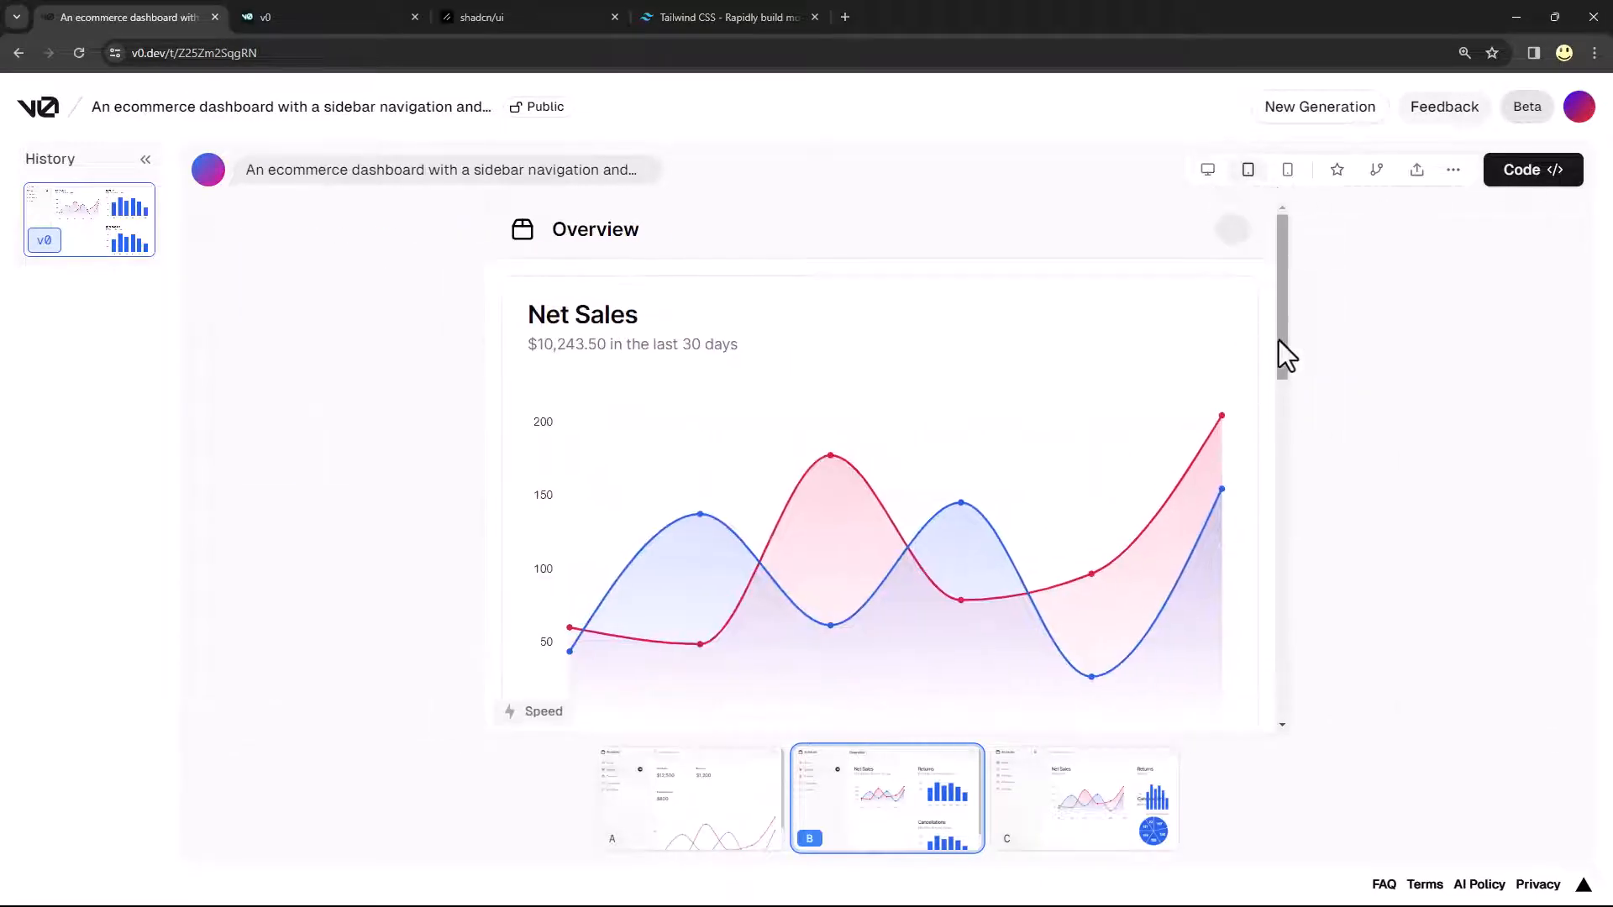
pyautogui.moveTo(1281, 340); pyautogui.dragTo(1267, 209)
pyautogui.click(1287, 172)
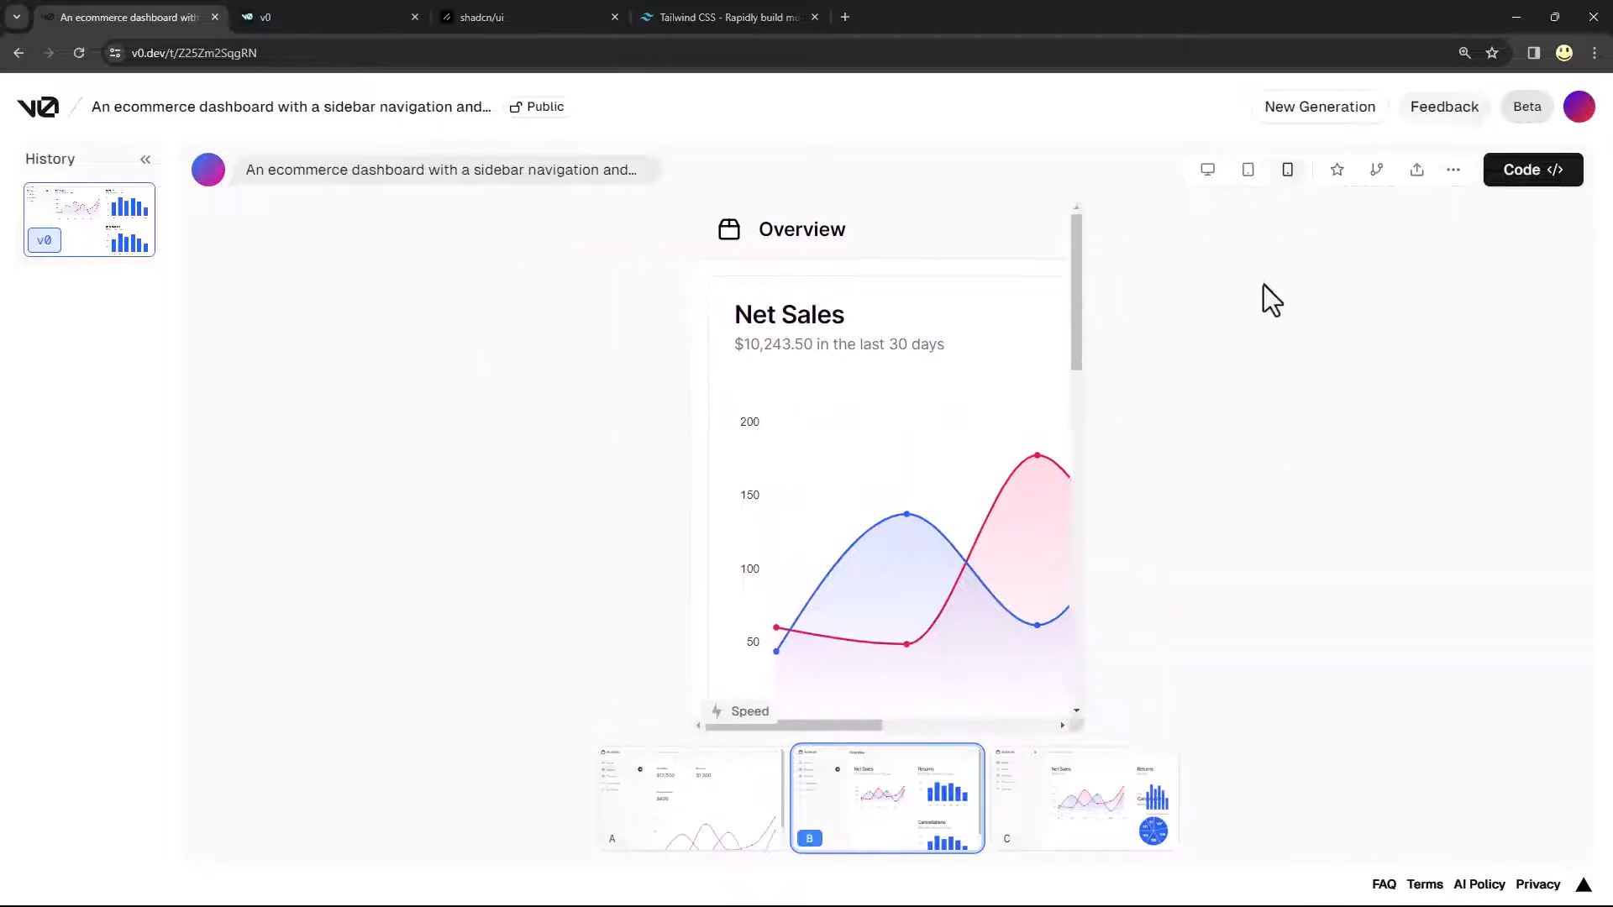
pyautogui.moveTo(1080, 302); pyautogui.dragTo(1196, 203)
pyautogui.click(1207, 170)
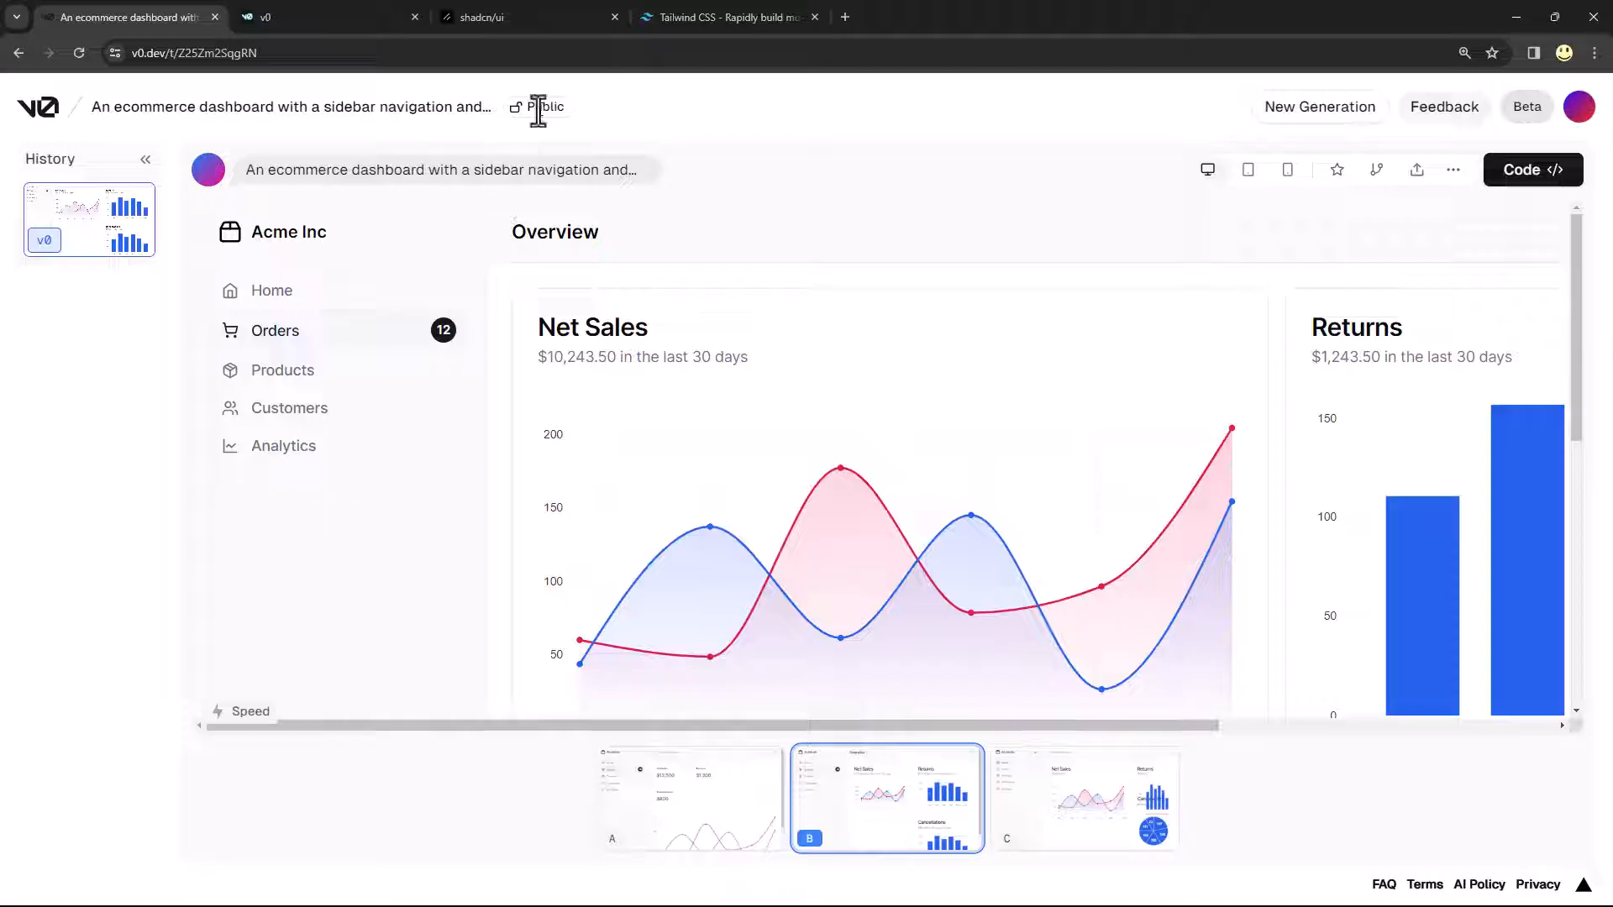
pyautogui.moveTo(543, 108); pyautogui.dragTo(567, 107)
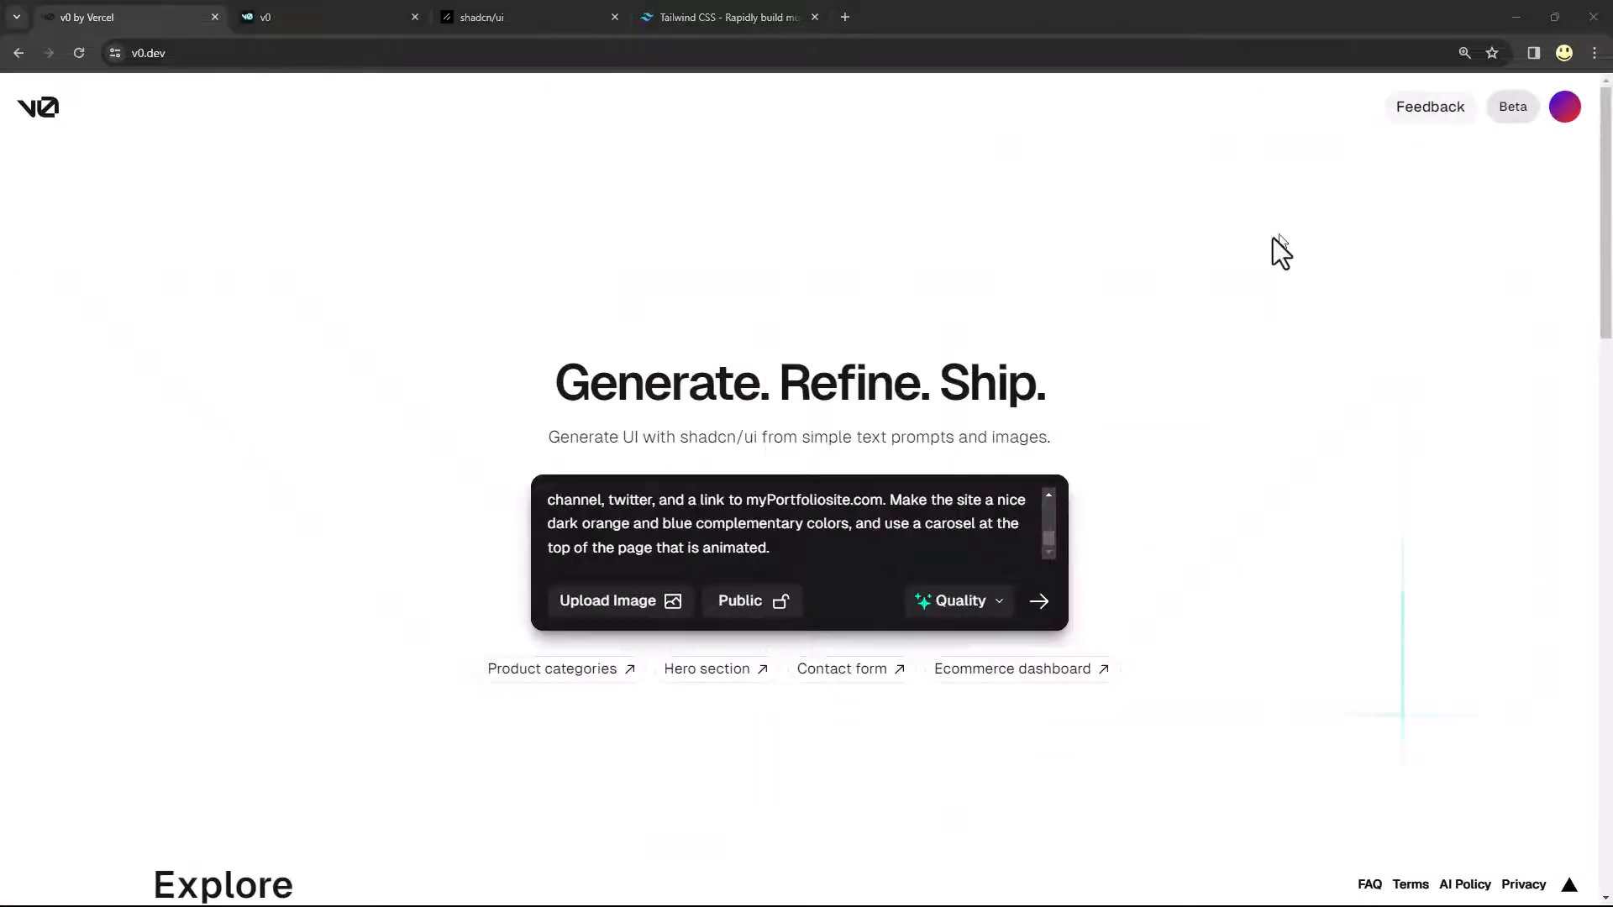
# Read through the full stack web developer portfolio prompt from its beginning to the animated carousel request at the end
pyautogui.scroll(3, 1046, 495)
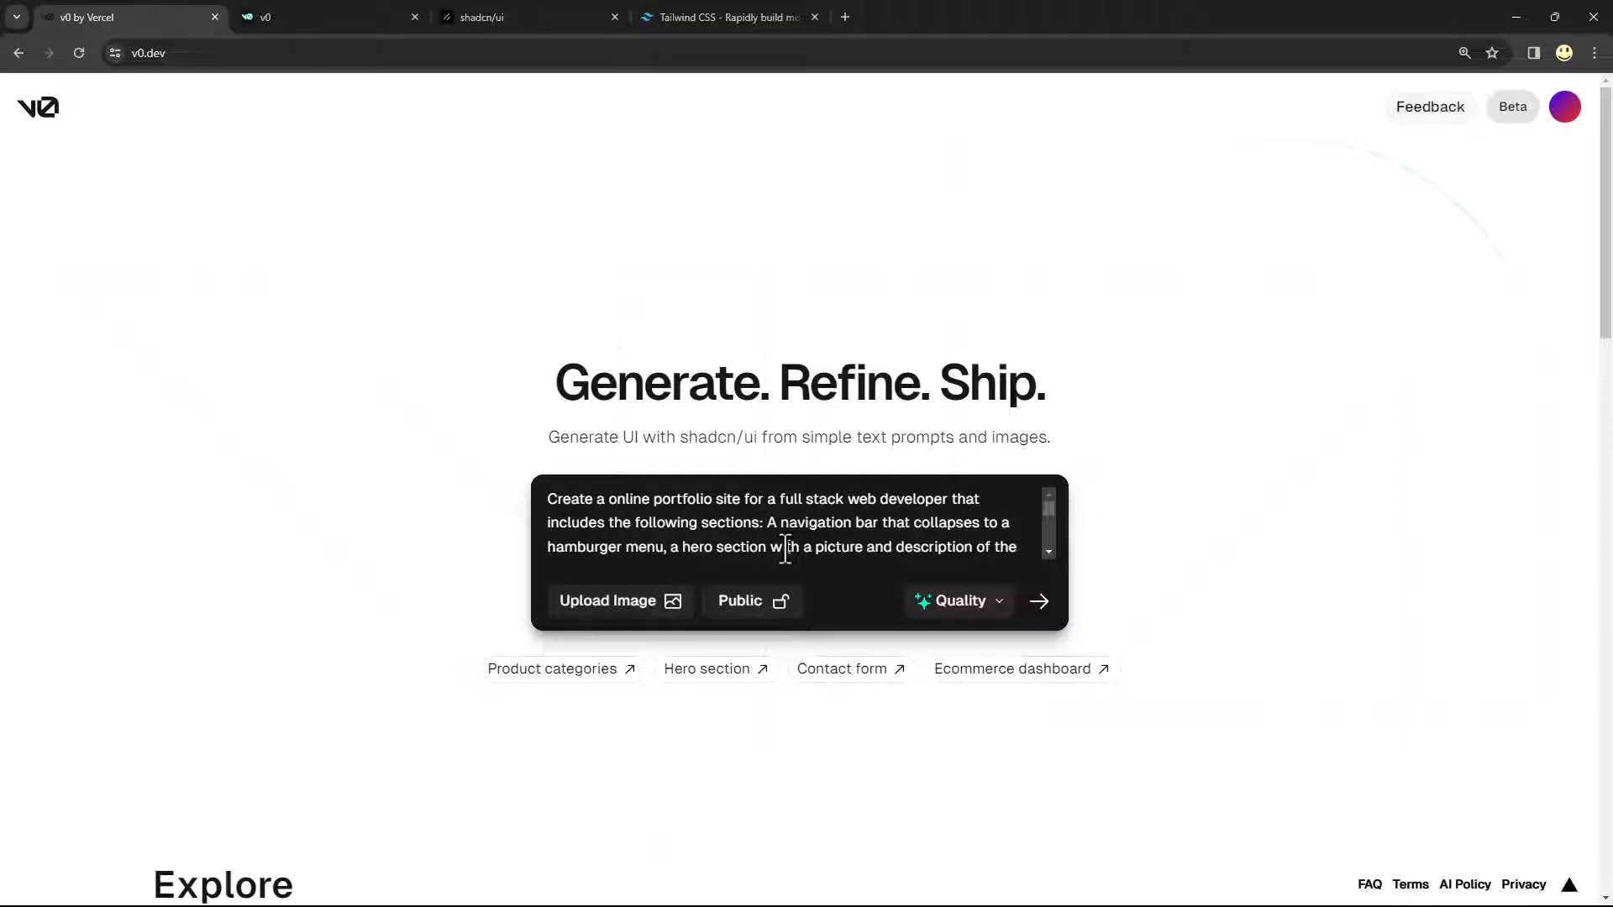
pyautogui.scroll(-1, 786, 549)
pyautogui.scroll(1, 785, 548)
pyautogui.click(1047, 552)
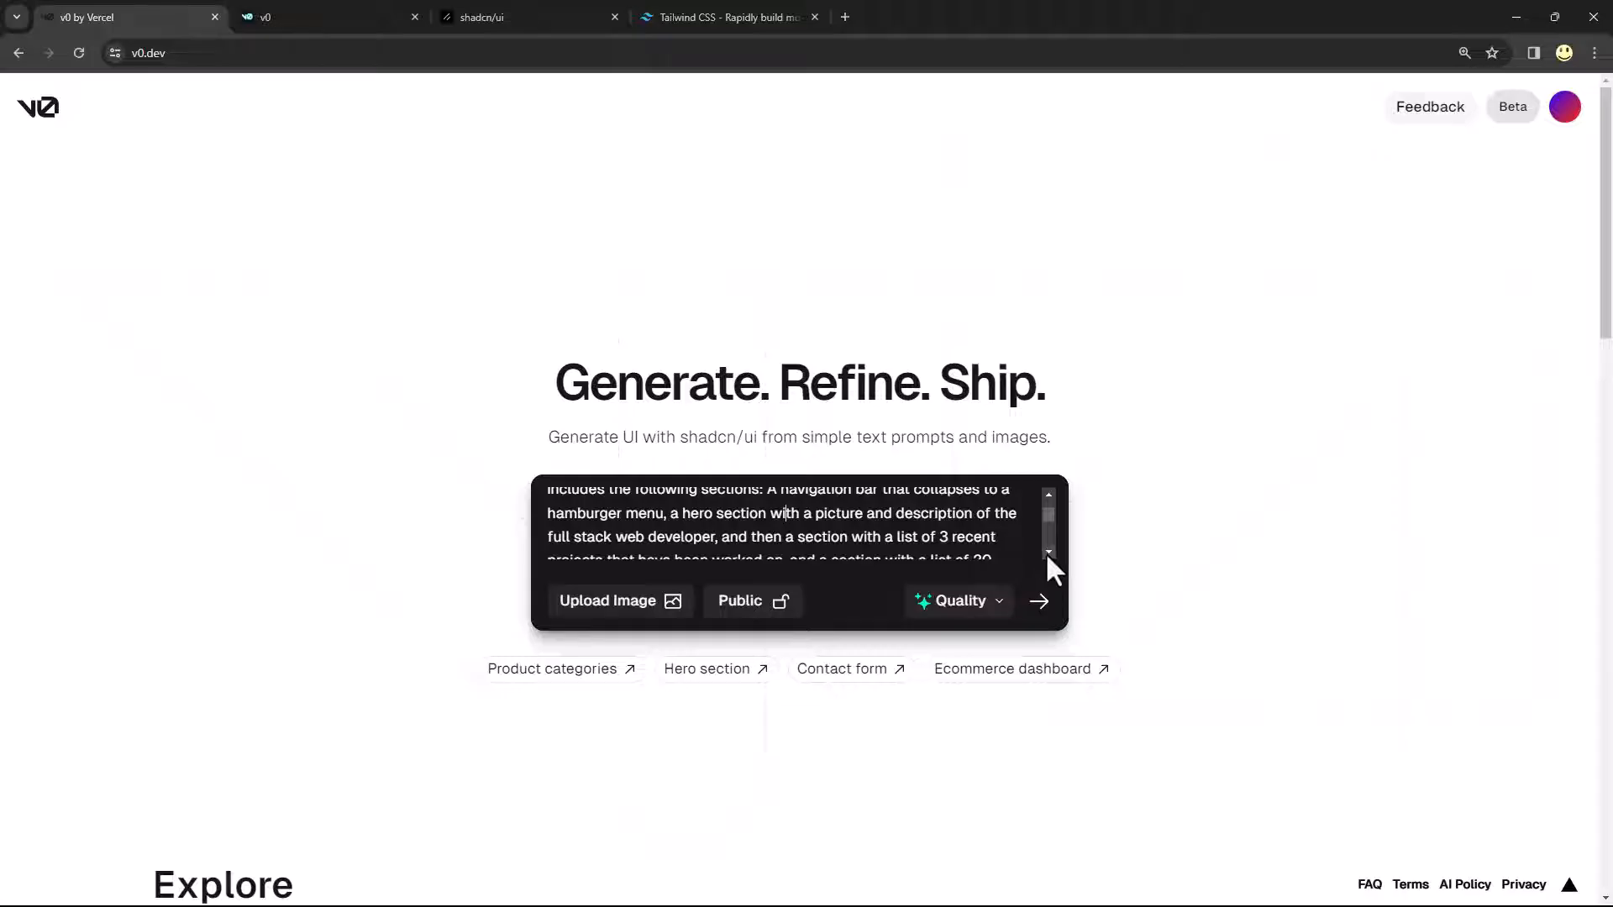
pyautogui.click(1048, 553)
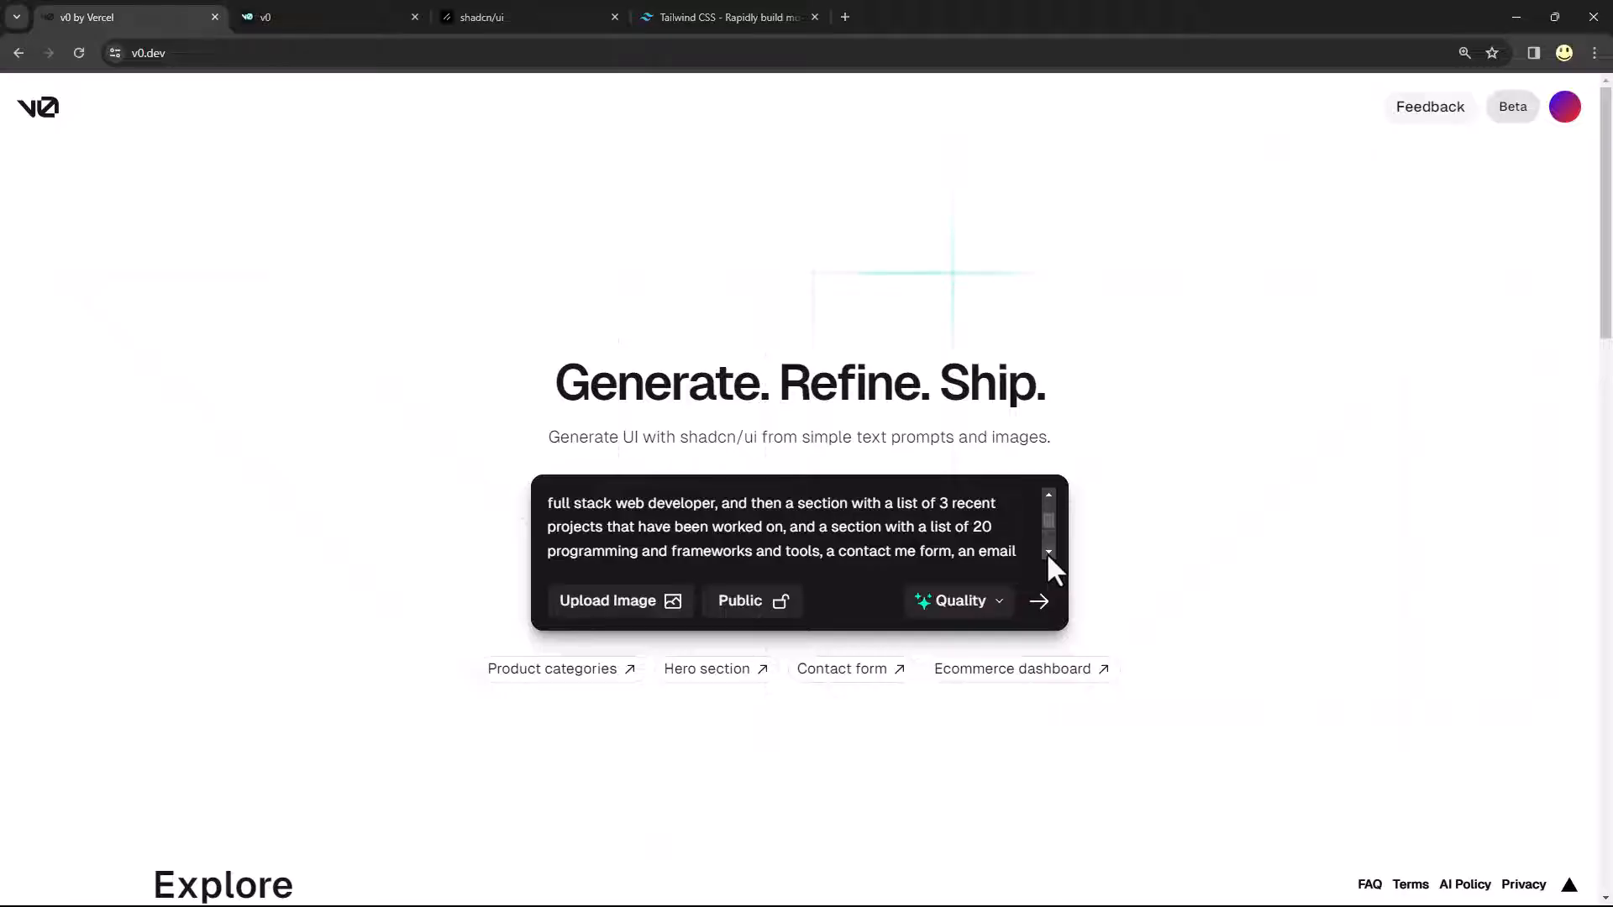
pyautogui.click(1049, 553)
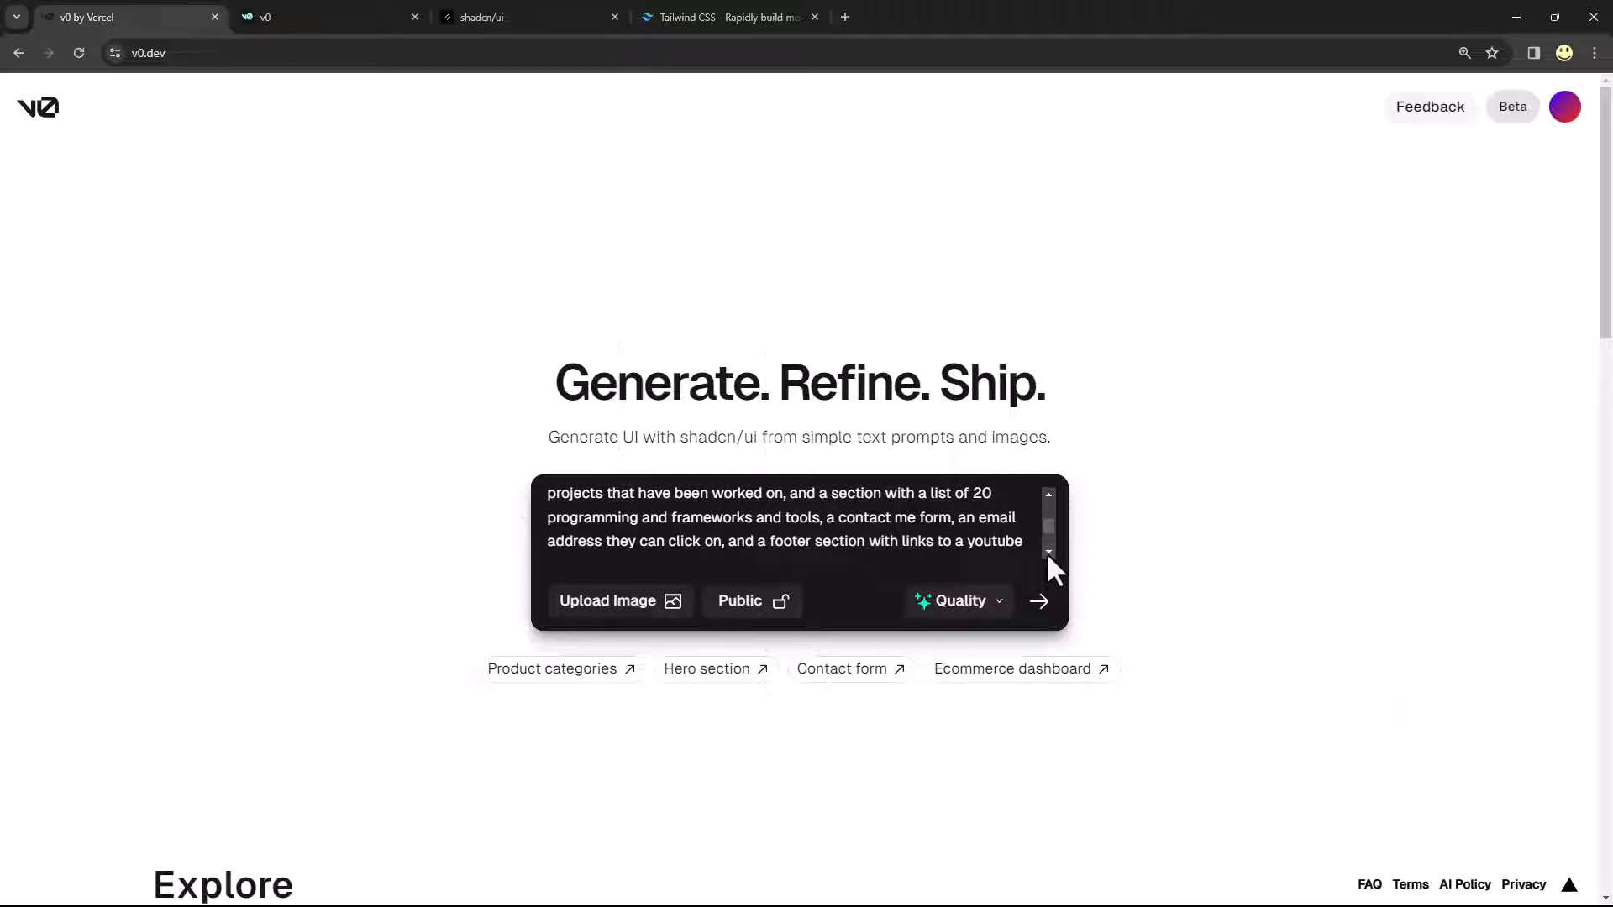
pyautogui.click(1048, 553)
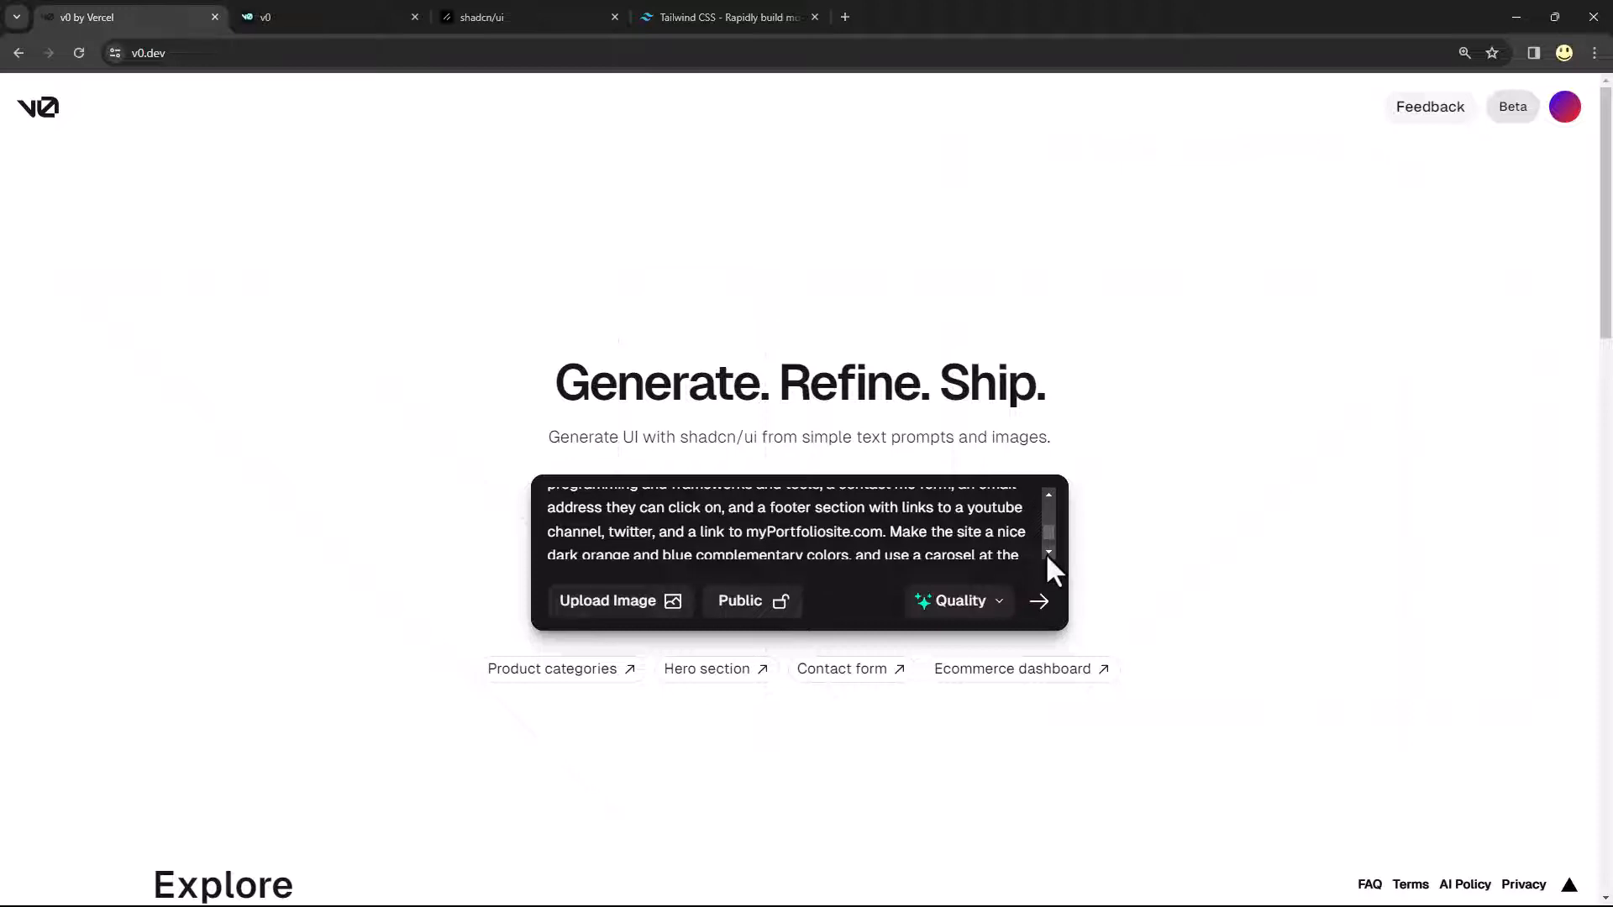
pyautogui.click(1048, 552)
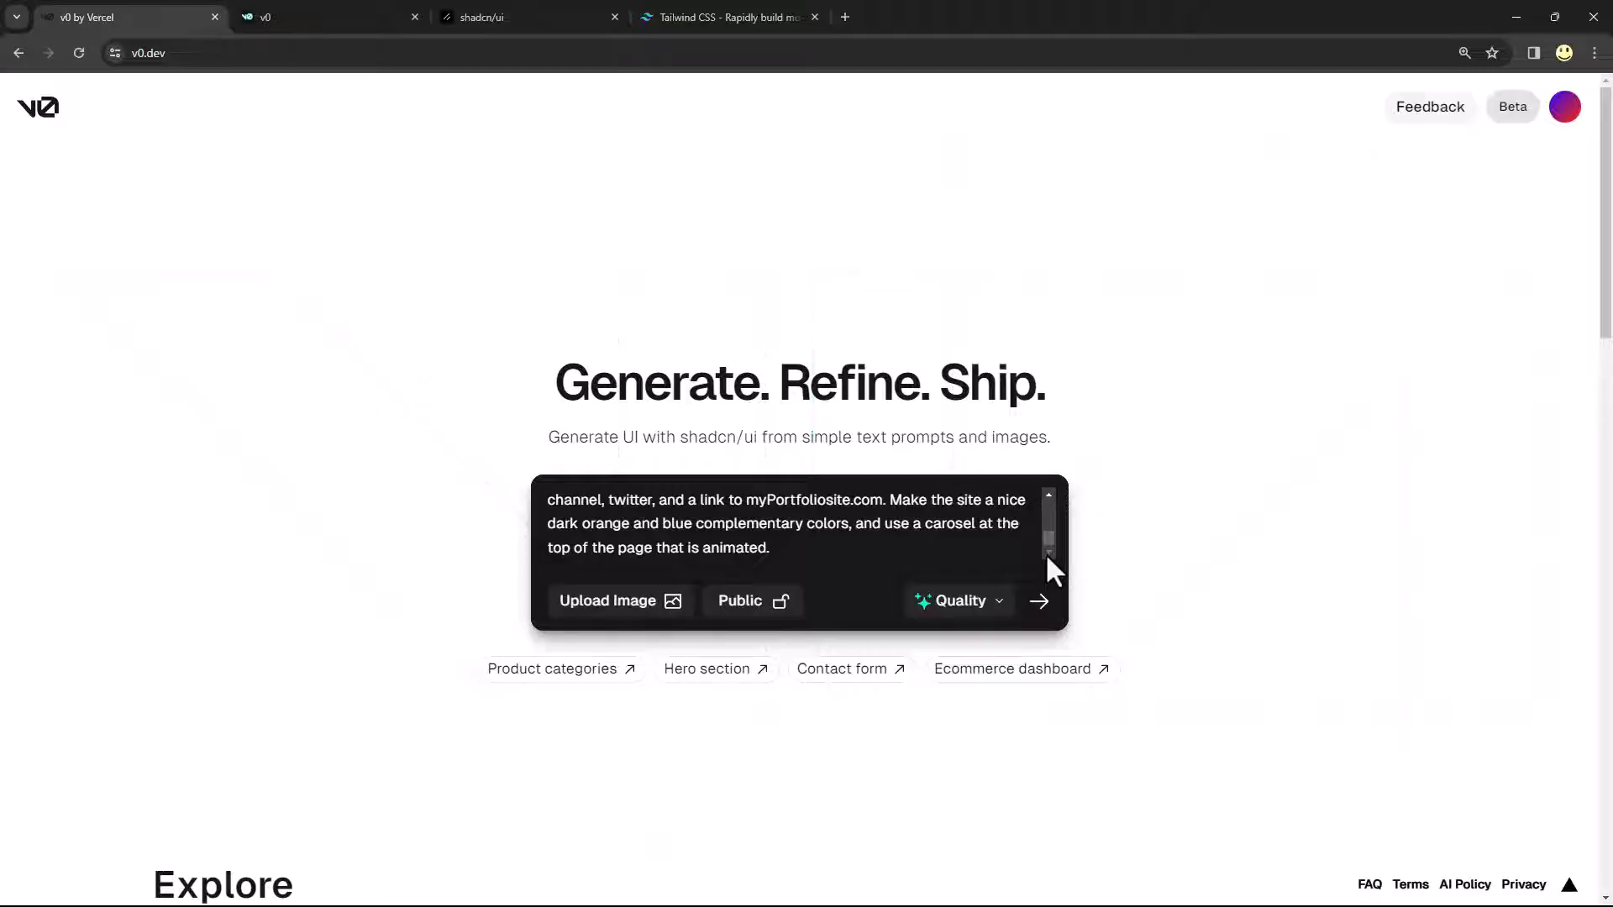
# Check the generation mode, keep it on Quality, and submit the portfolio site prompt for generation
pyautogui.click(933, 608)
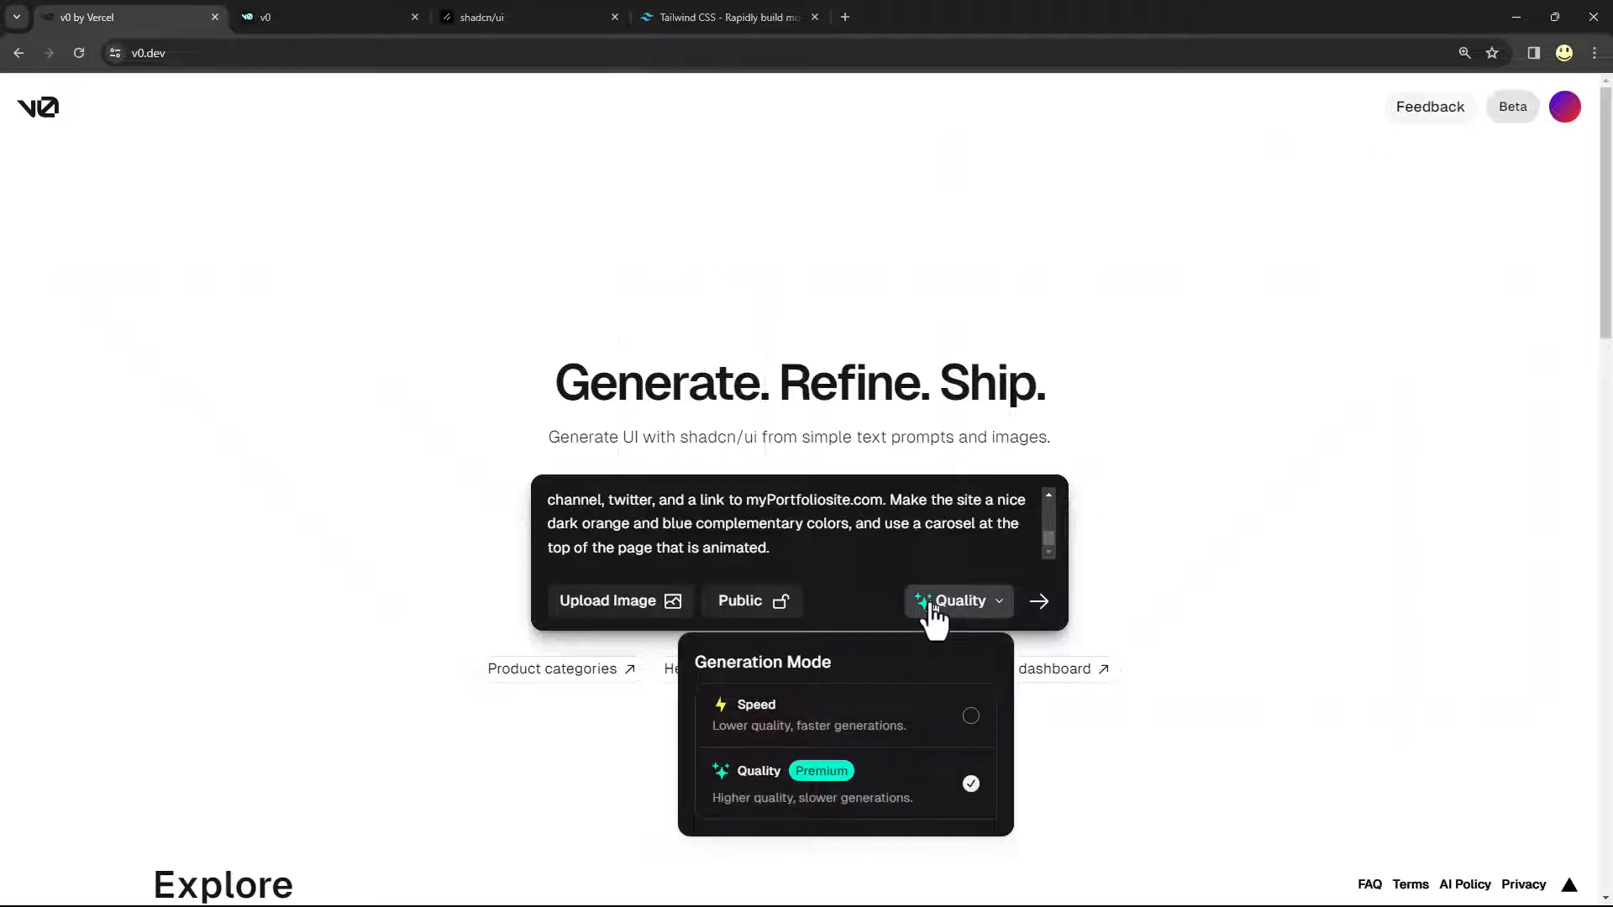
pyautogui.click(933, 608)
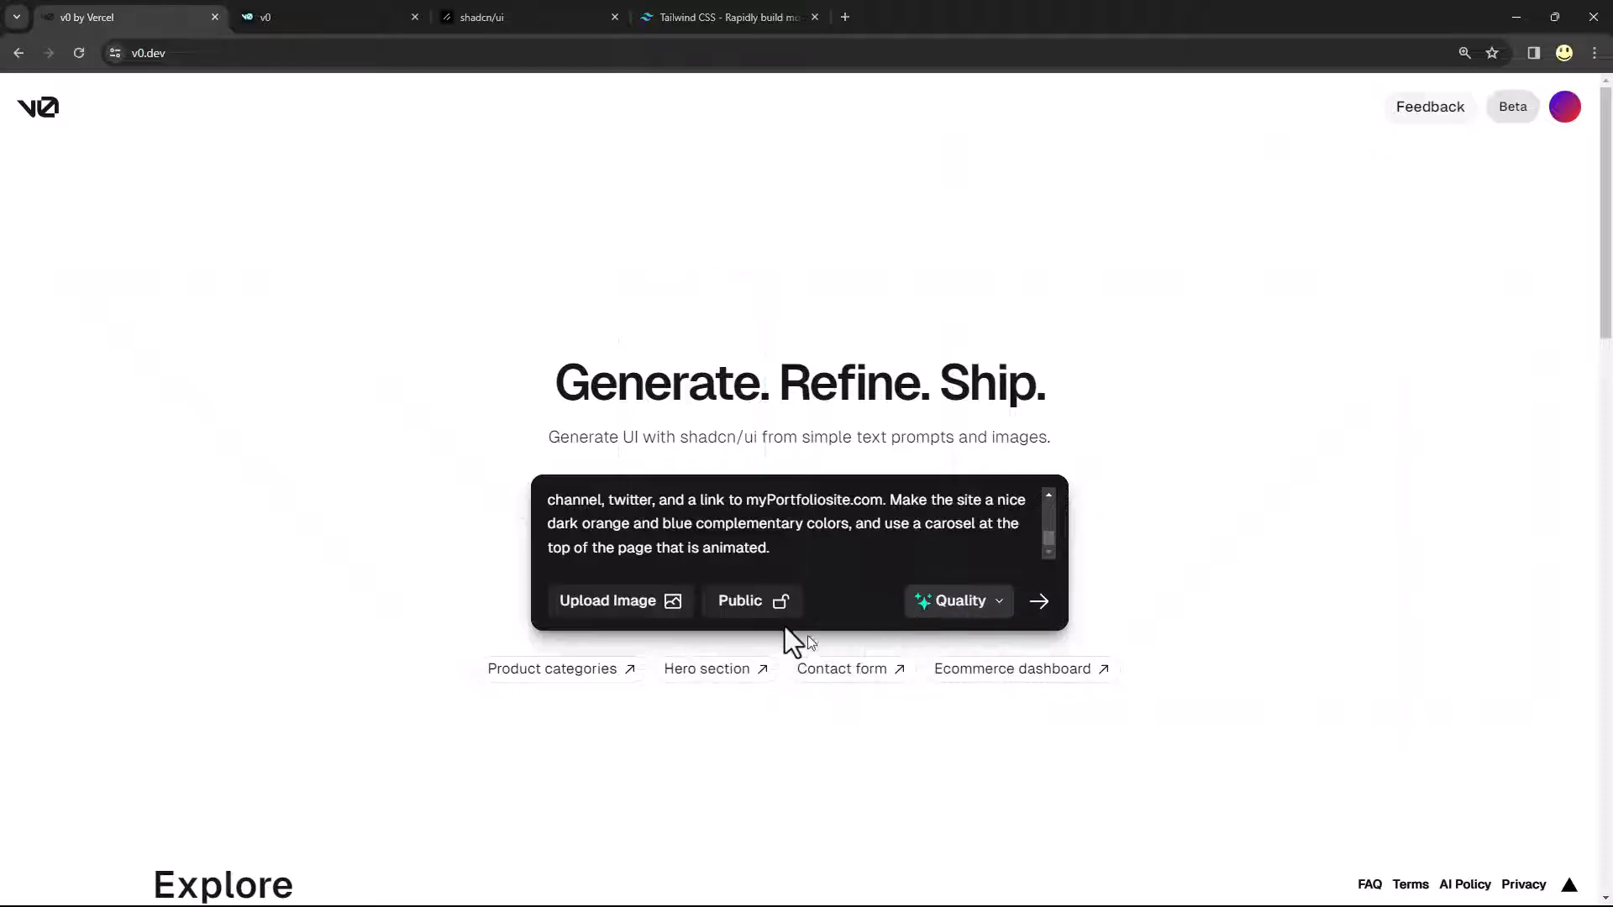
pyautogui.click(788, 554)
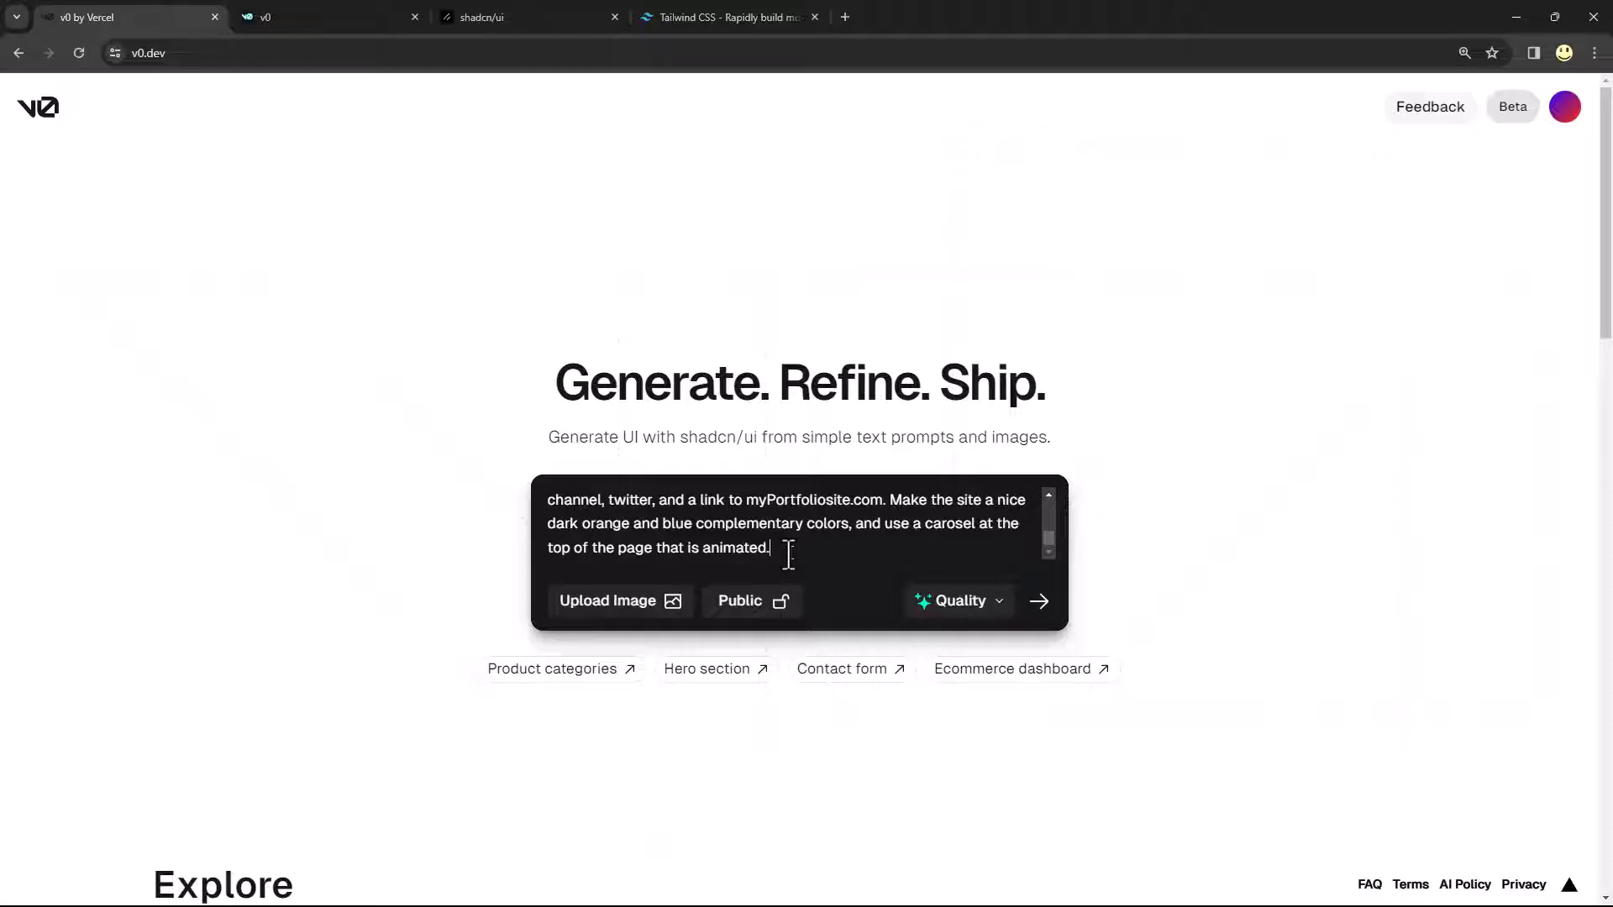
pyautogui.press('Return')
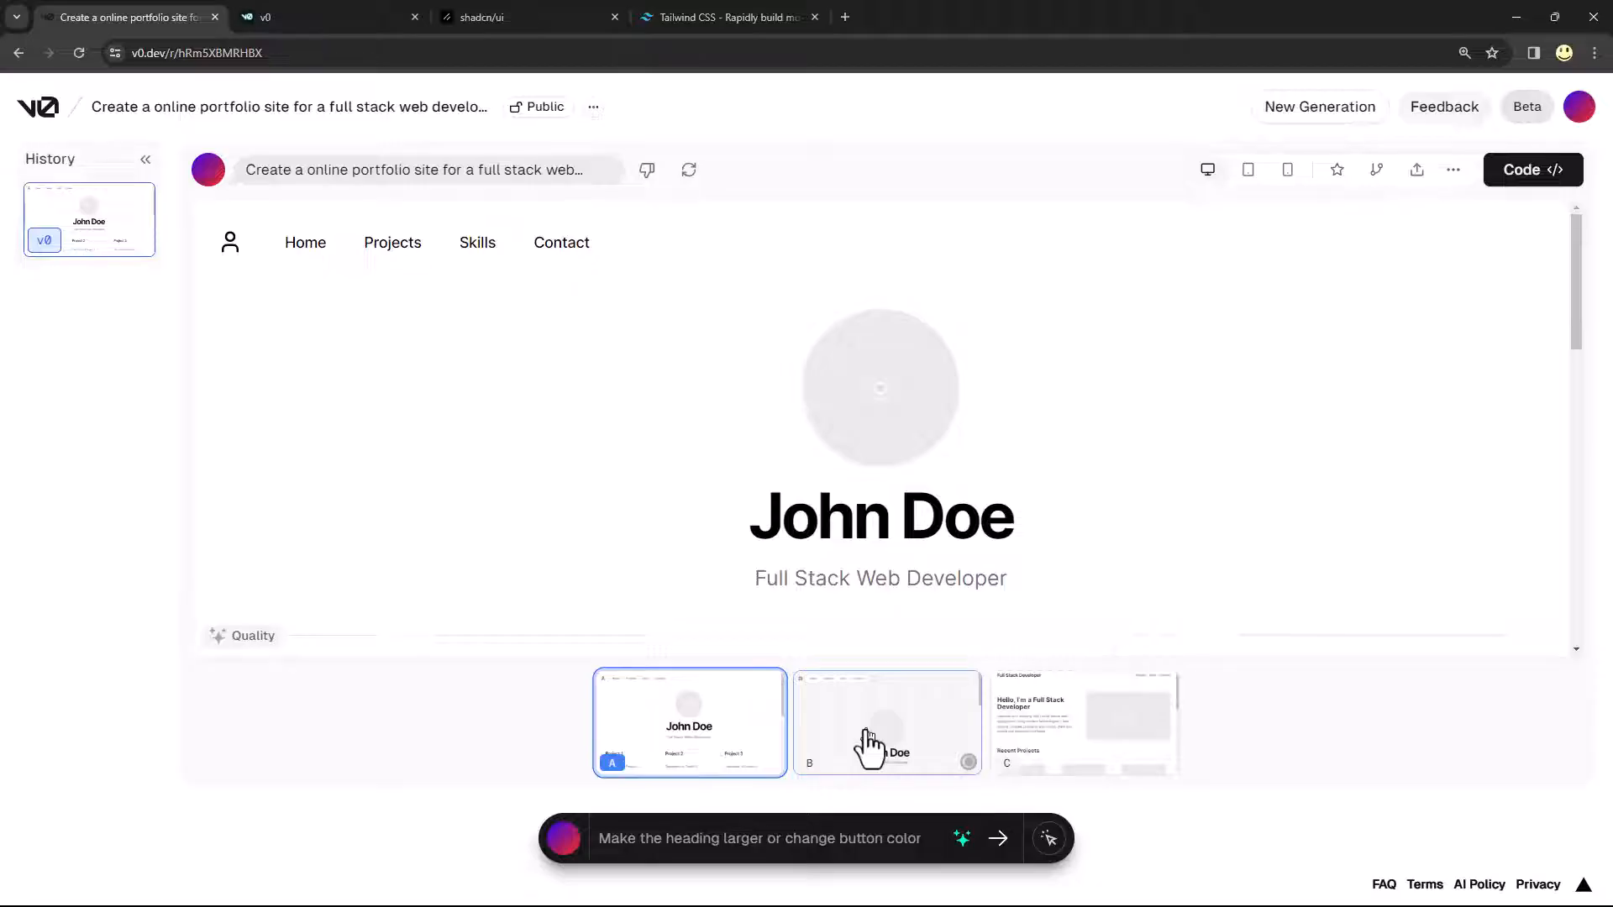
# Examine the navigation bar, hero, project cards and skills list in version A of the generated portfolio site
pyautogui.scroll(-2, 1223, 445)
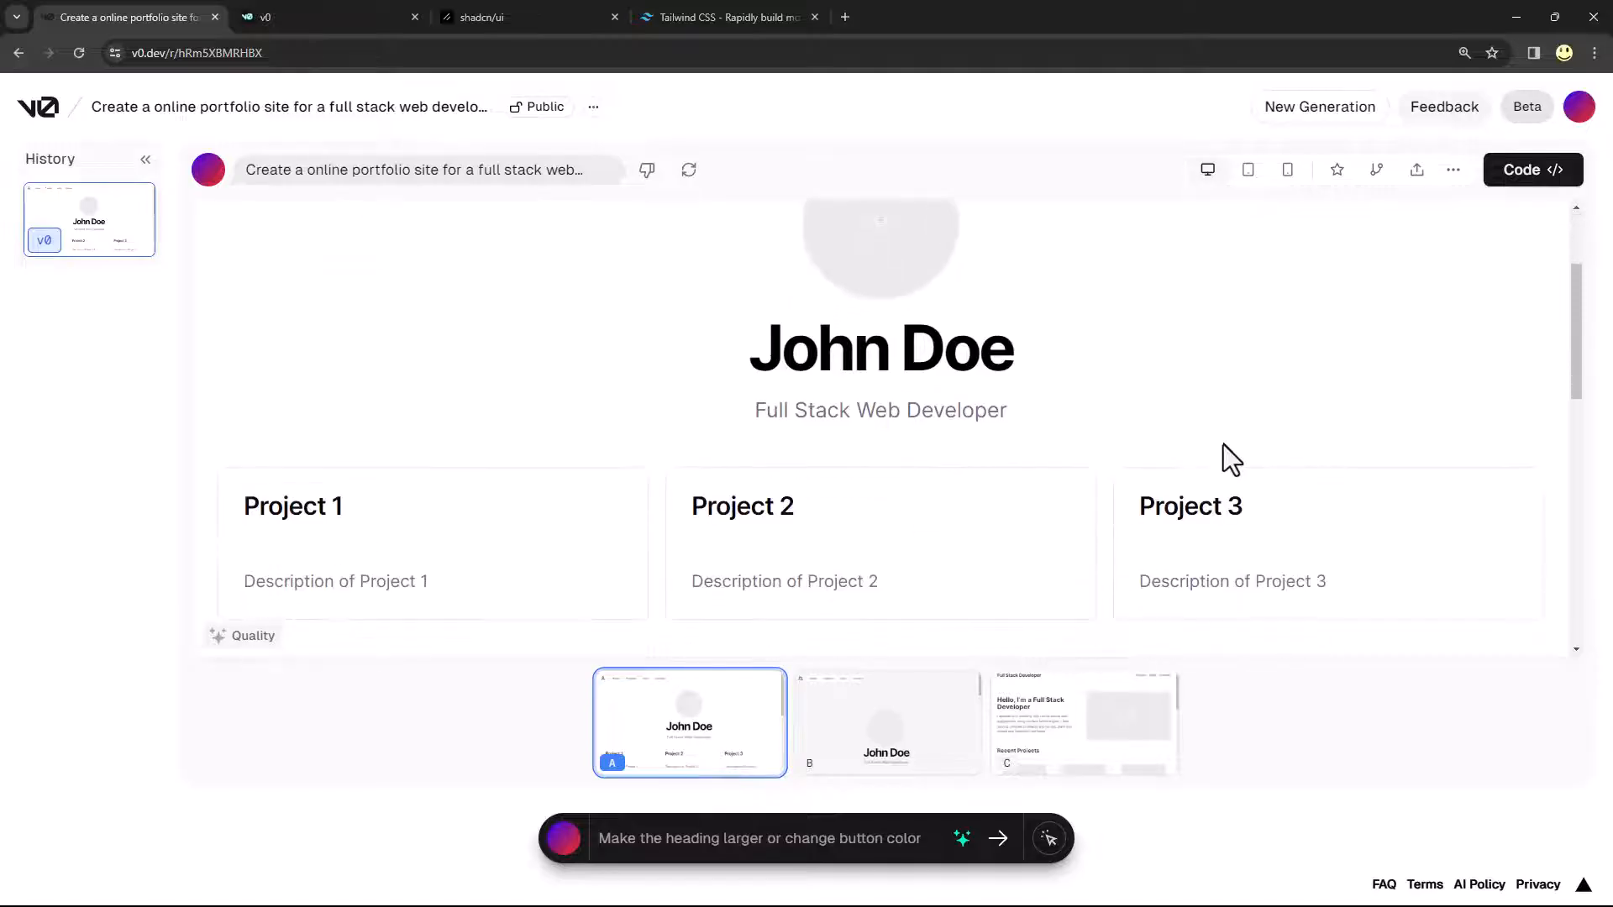
pyautogui.scroll(2, 1223, 445)
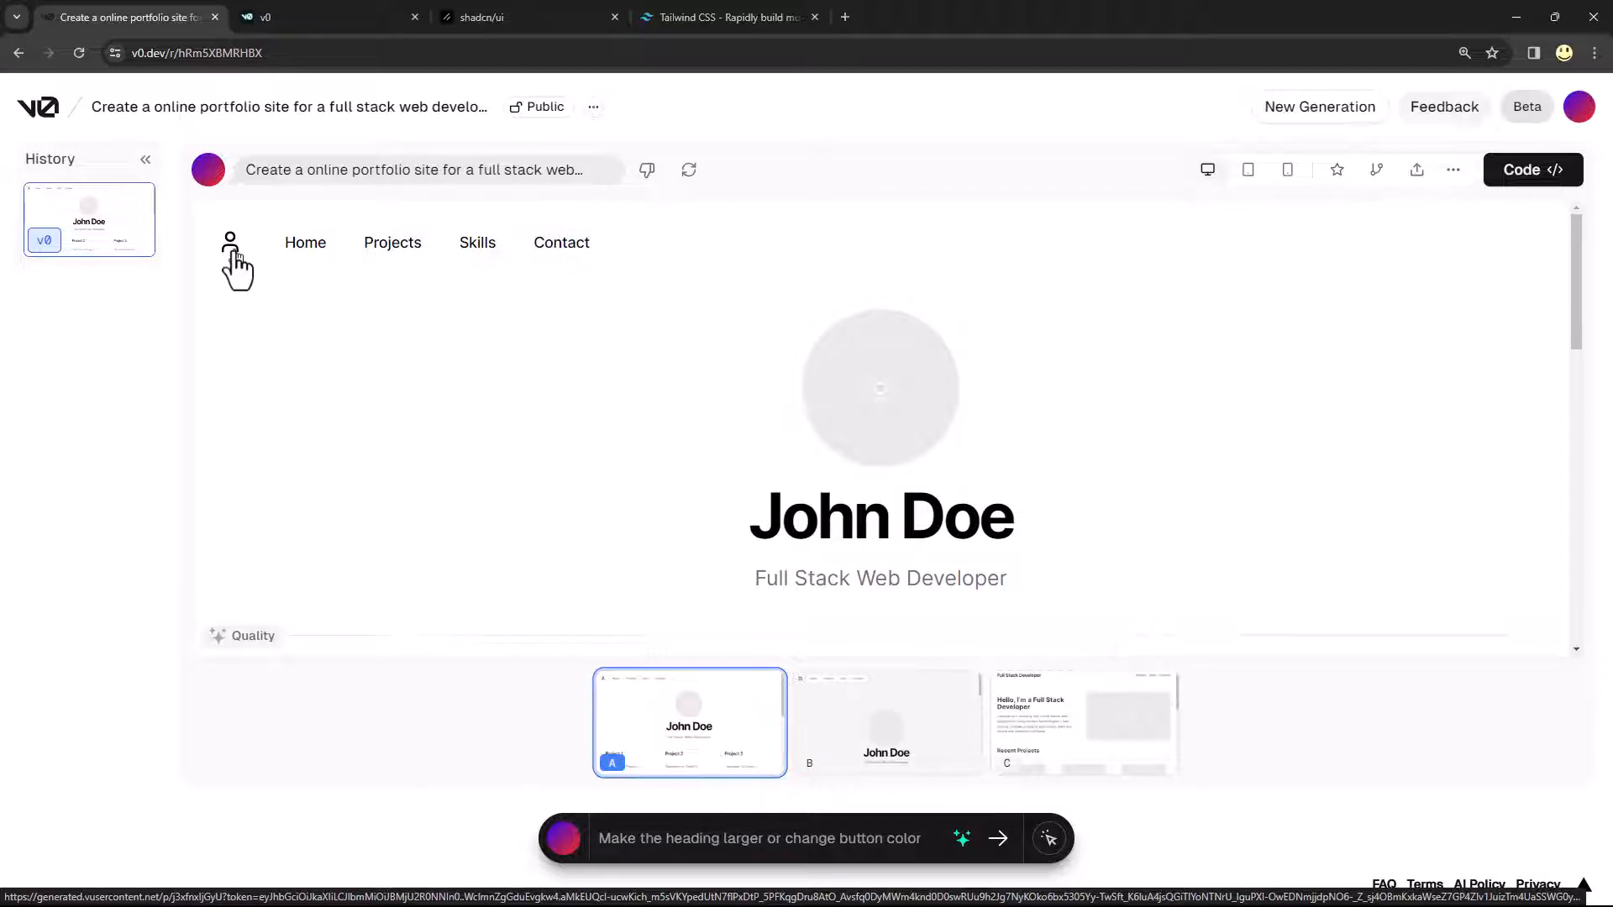
pyautogui.scroll(-2, 767, 395)
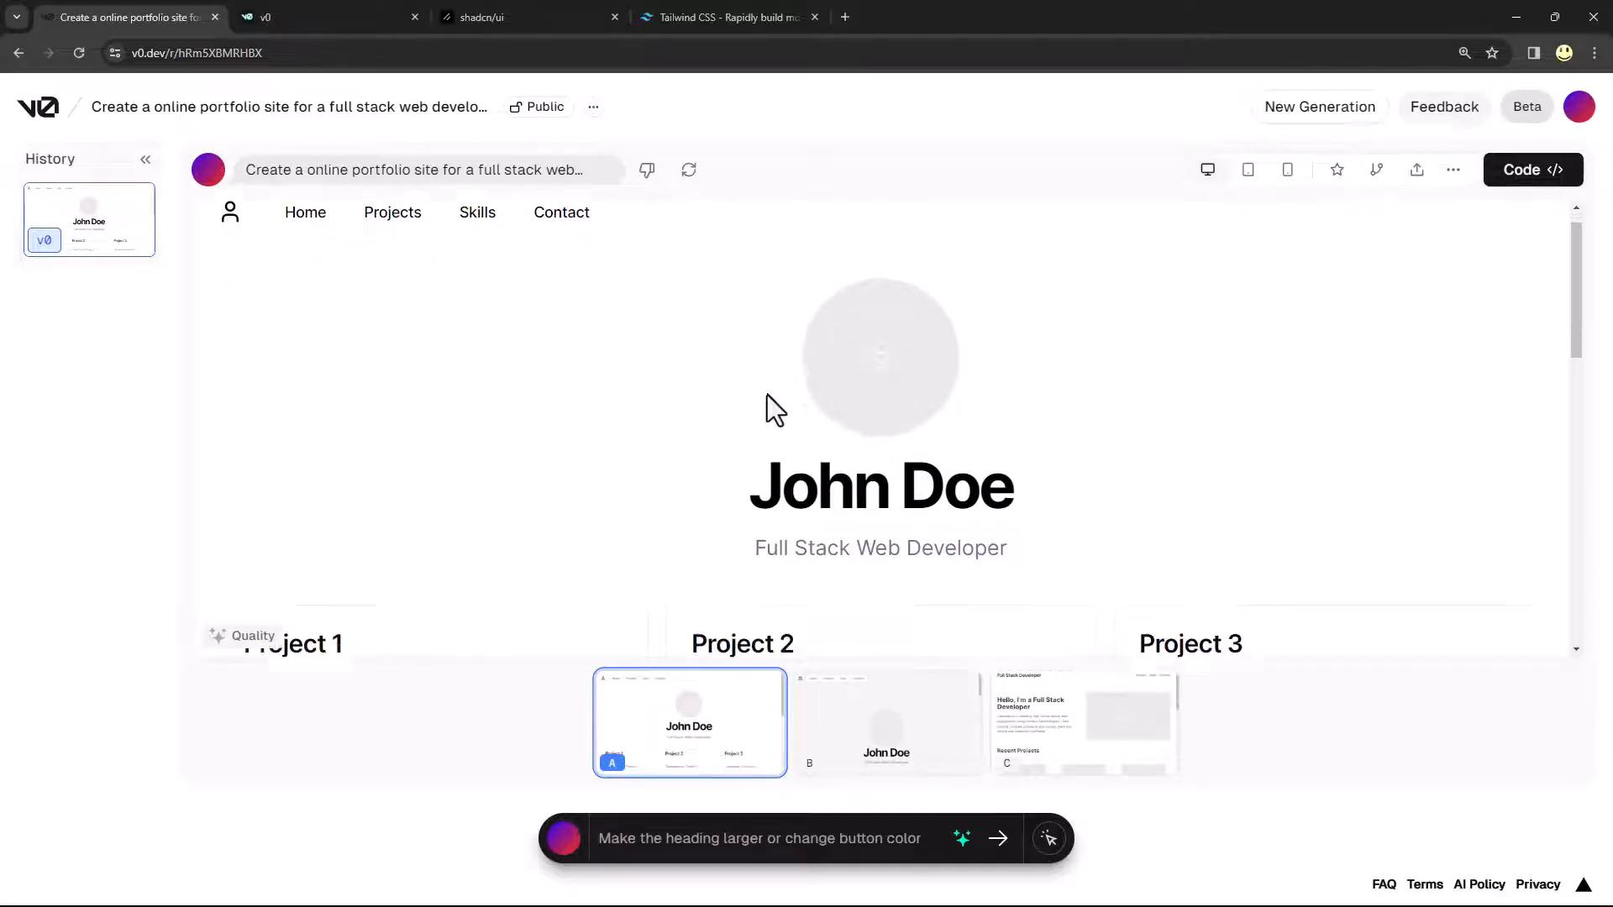
pyautogui.scroll(1, 768, 395)
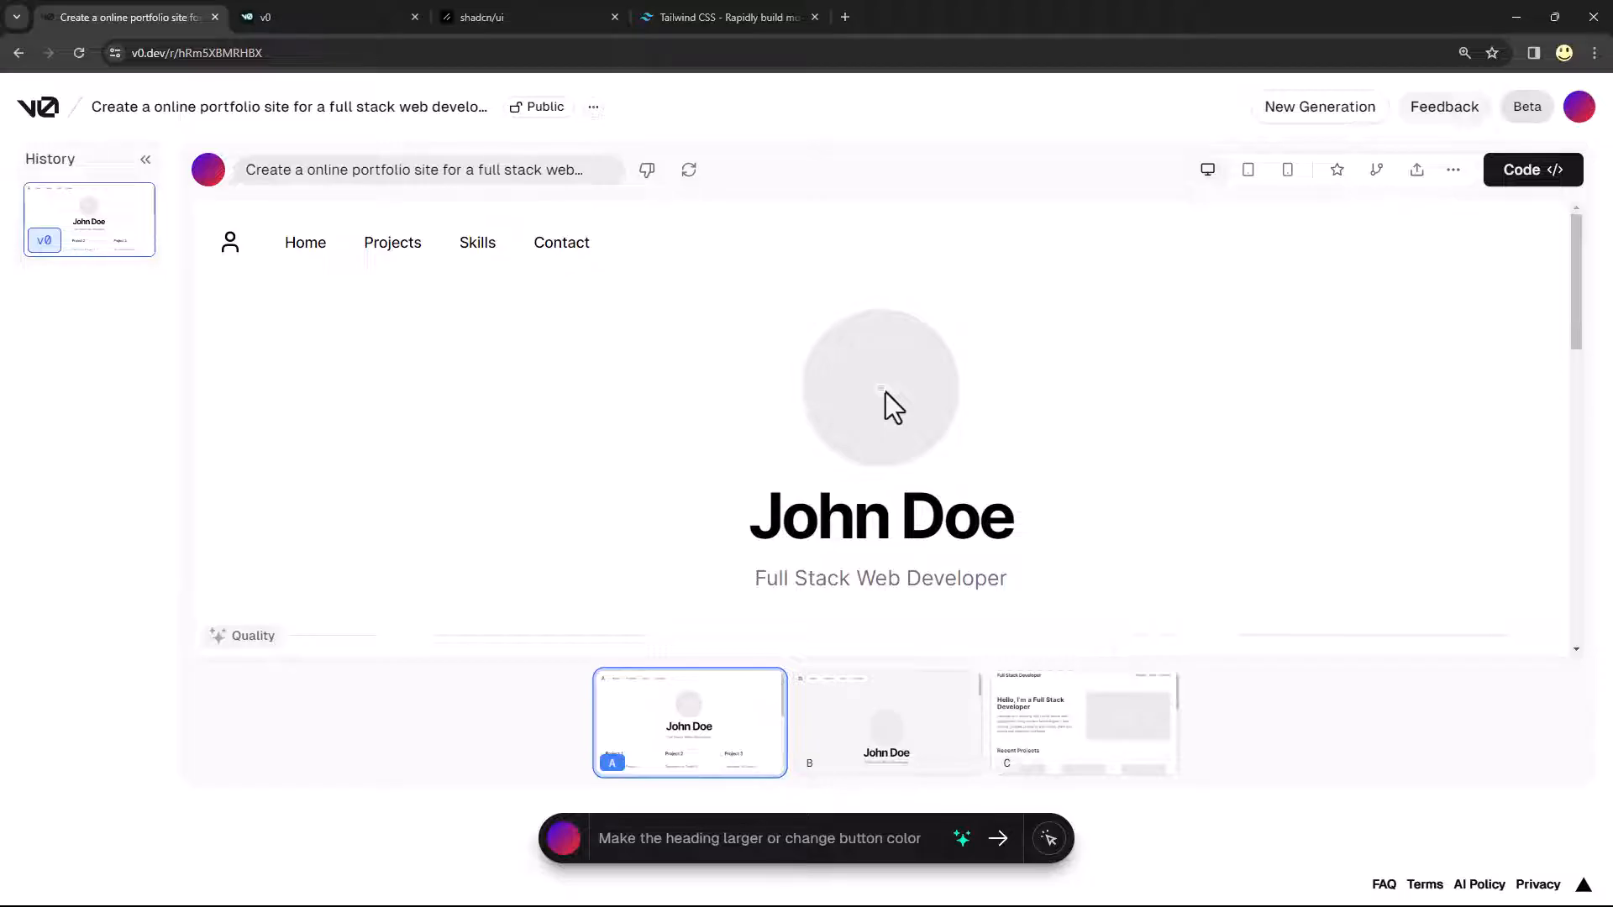
pyautogui.scroll(-3, 885, 392)
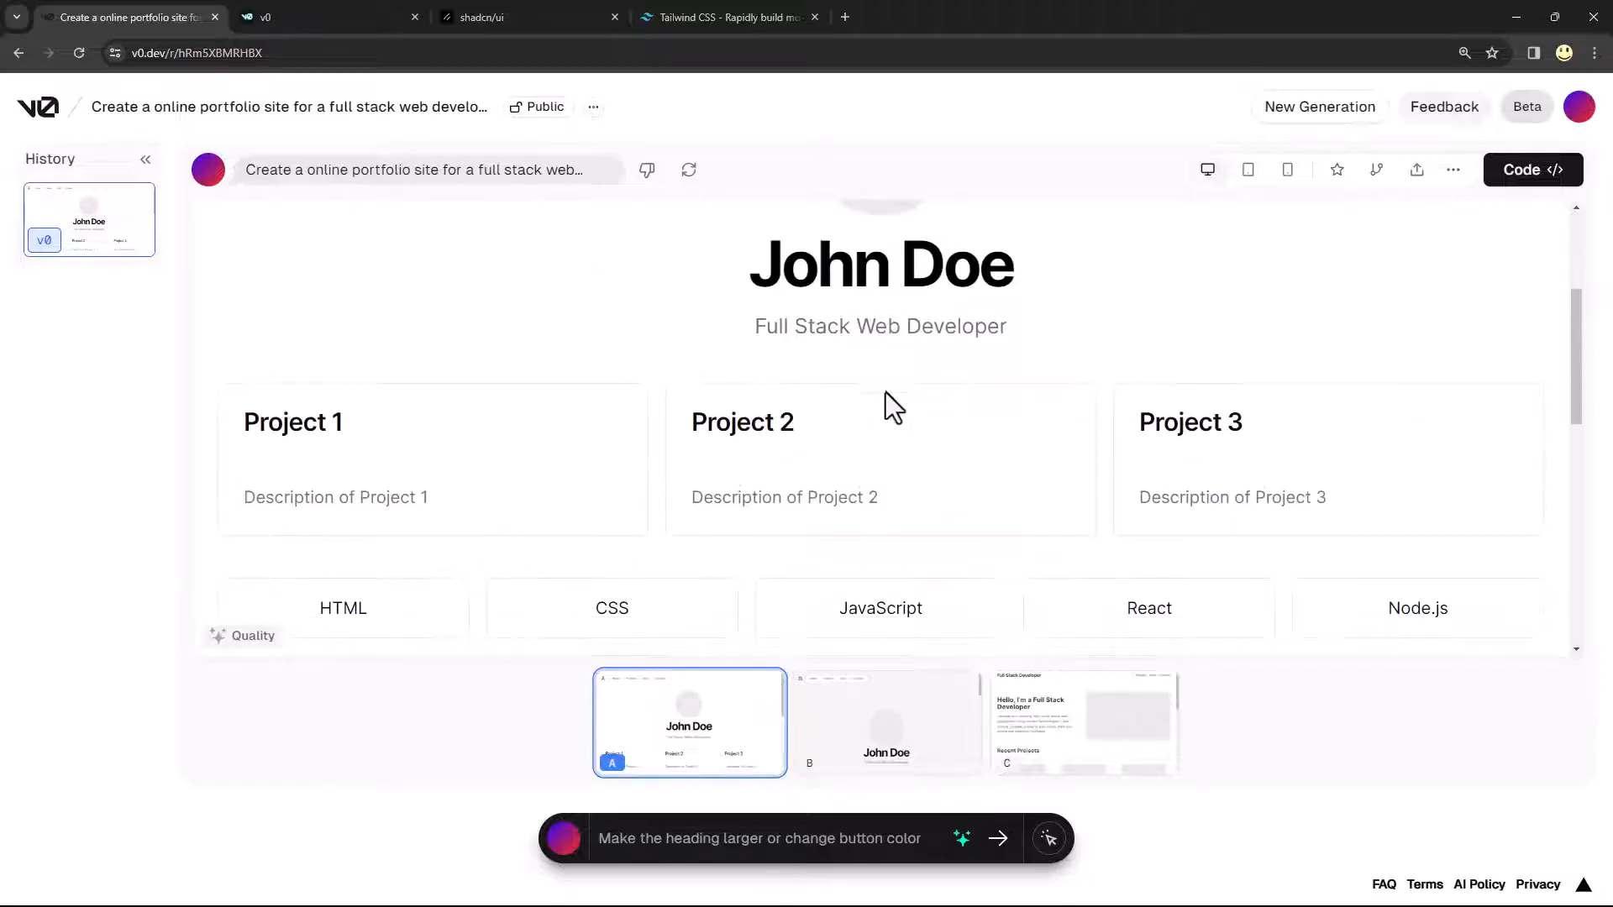
pyautogui.scroll(1, 885, 391)
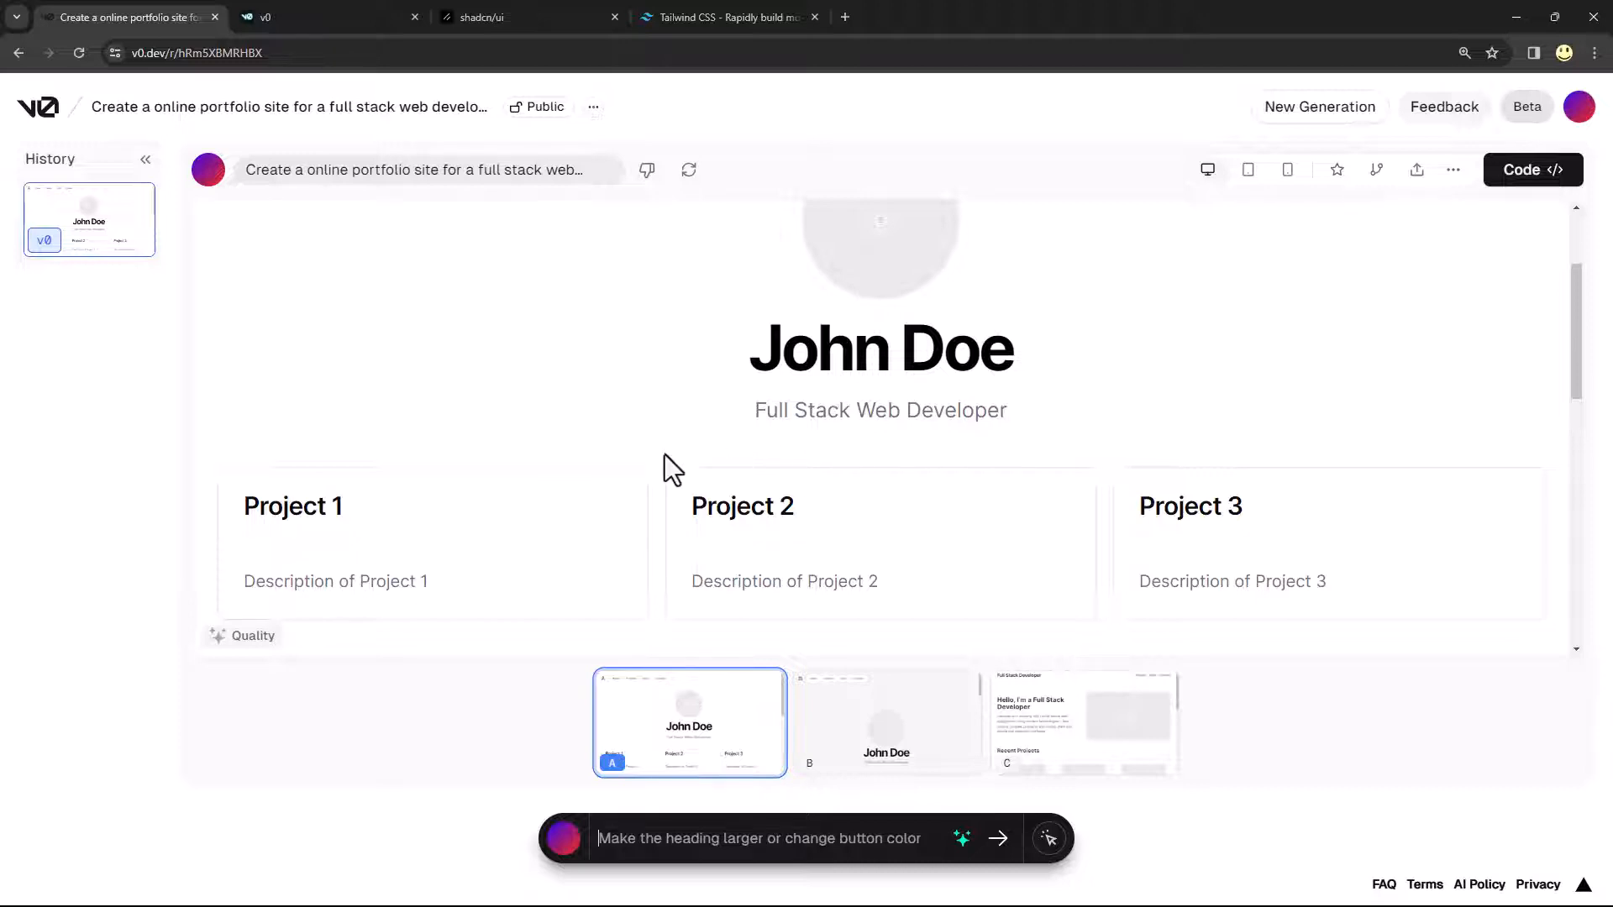
# Review version A's project cards, skills grid, contact form and footer social links, then return to the page's beginning
pyautogui.scroll(-2, 664, 455)
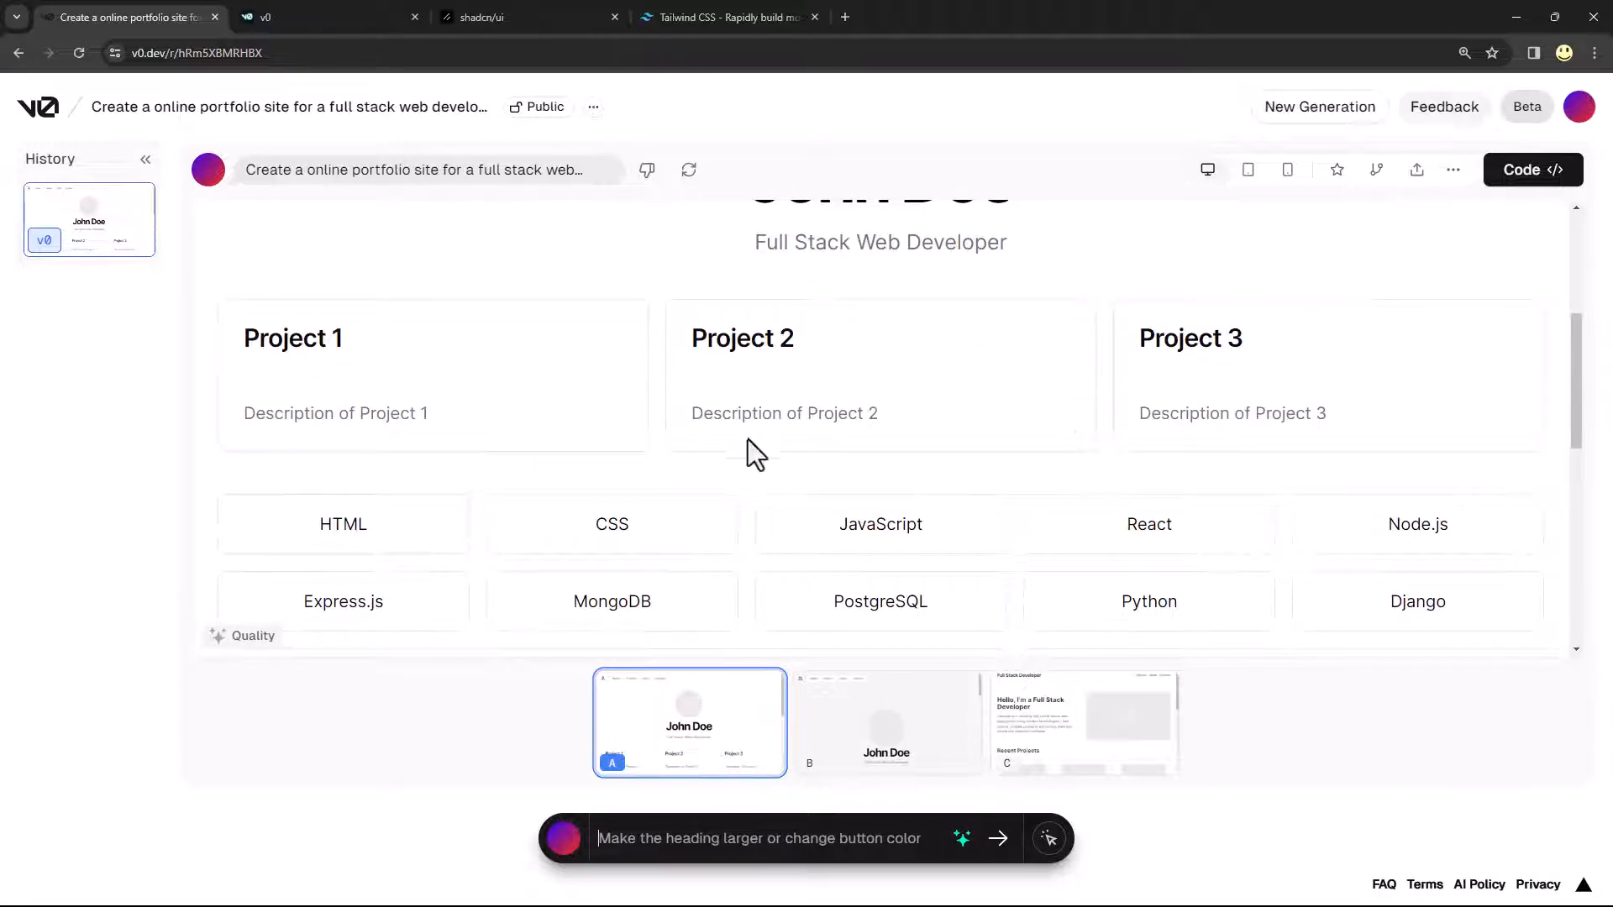
pyautogui.scroll(-3, 662, 494)
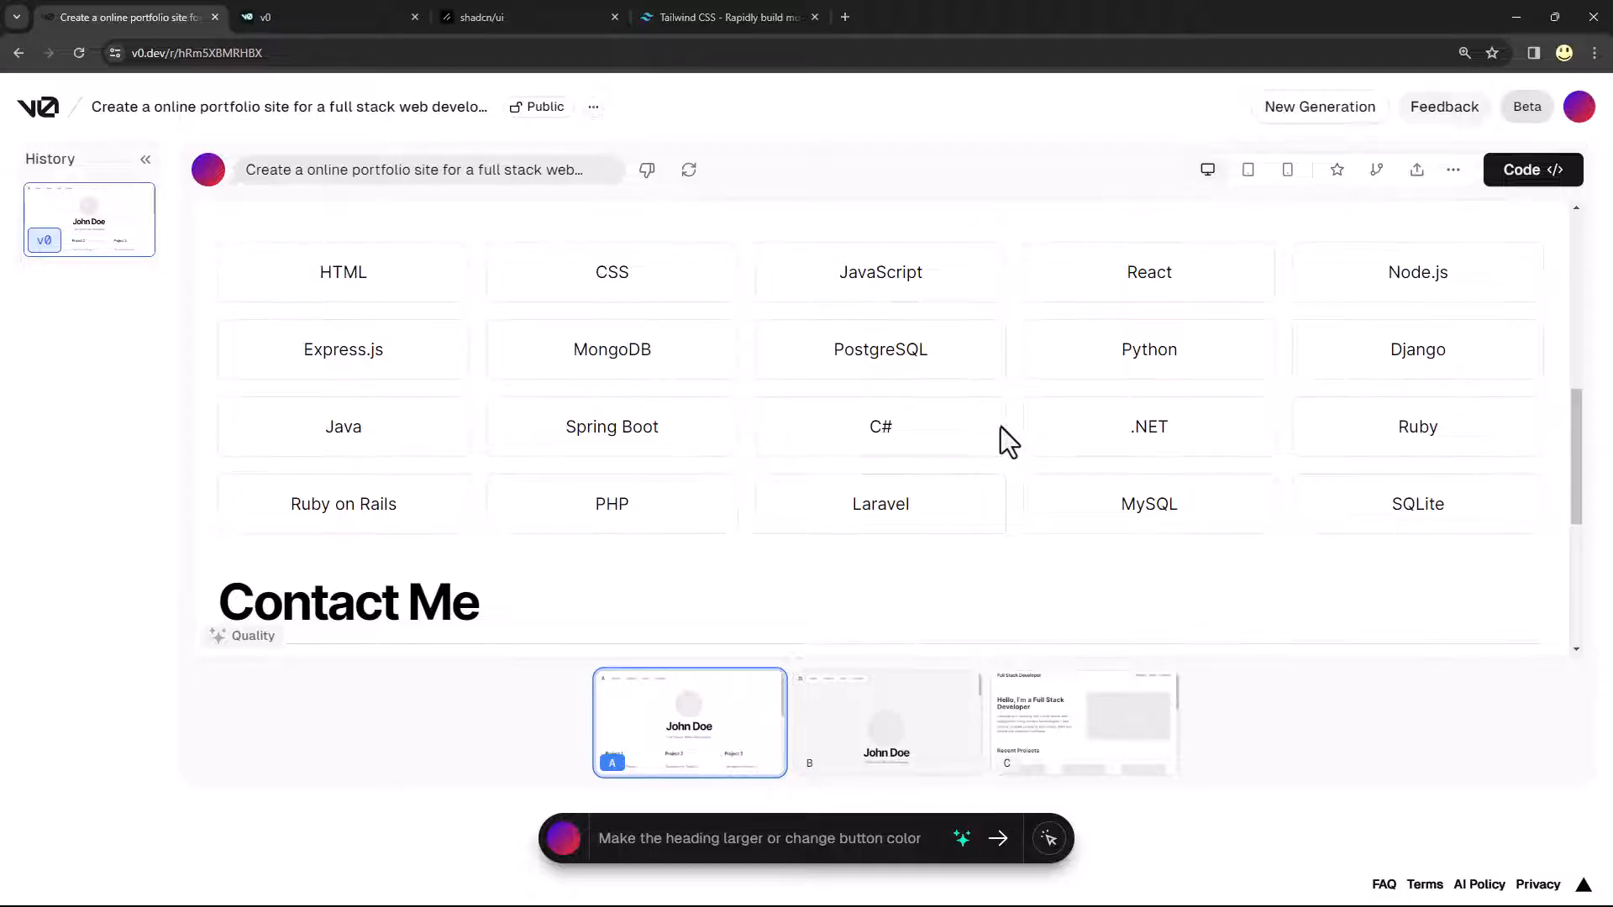
pyautogui.scroll(-4, 1000, 427)
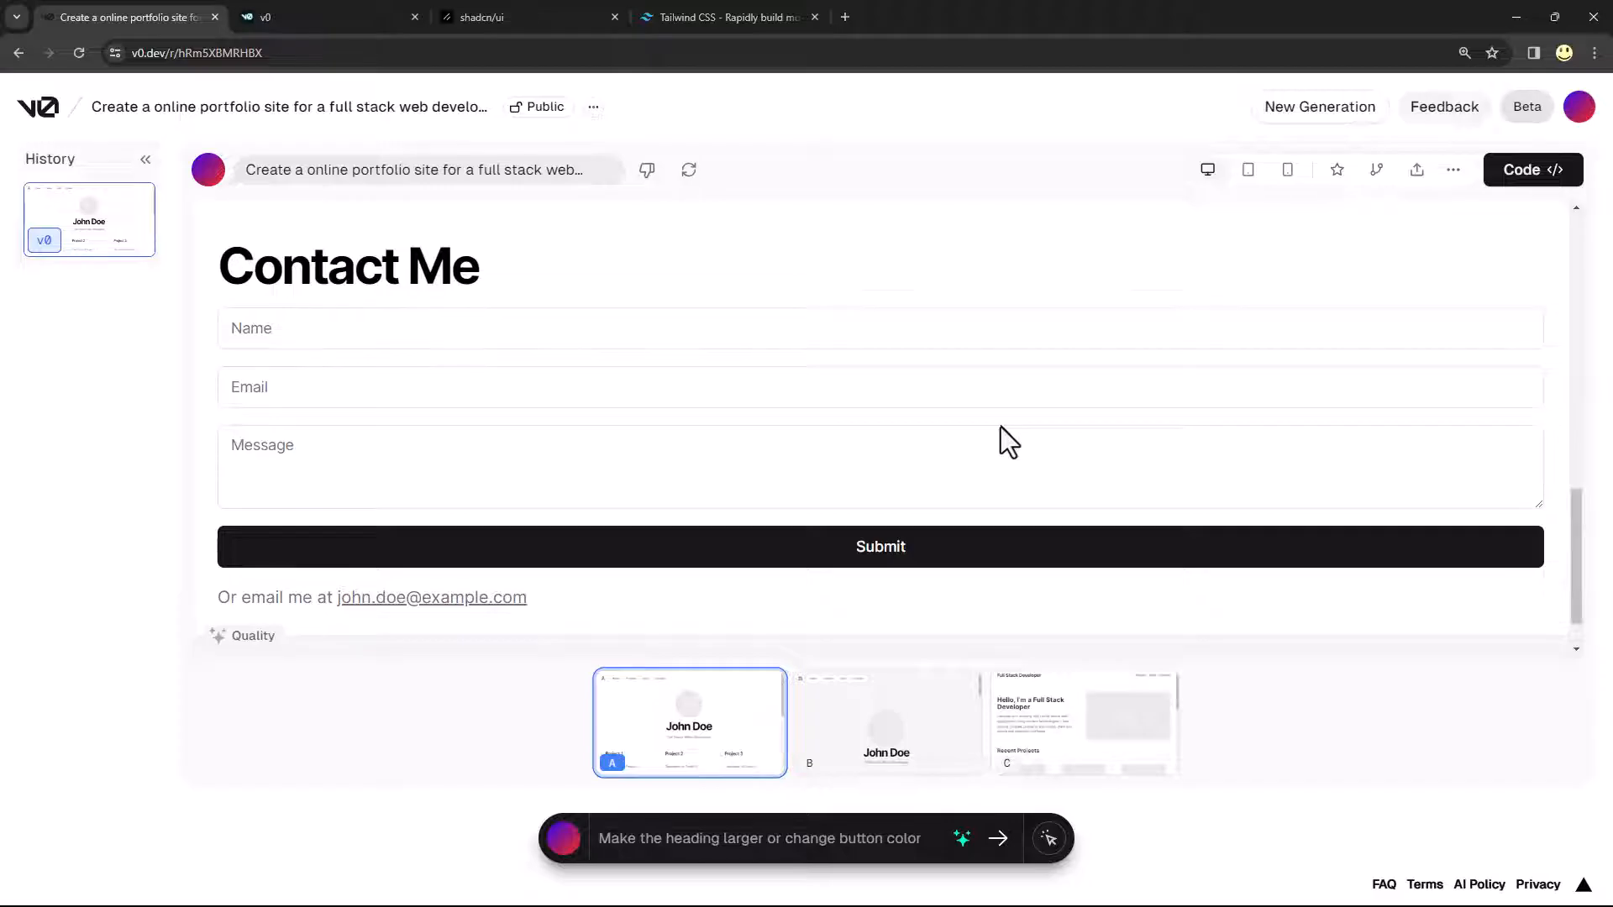
pyautogui.scroll(-1, 1001, 427)
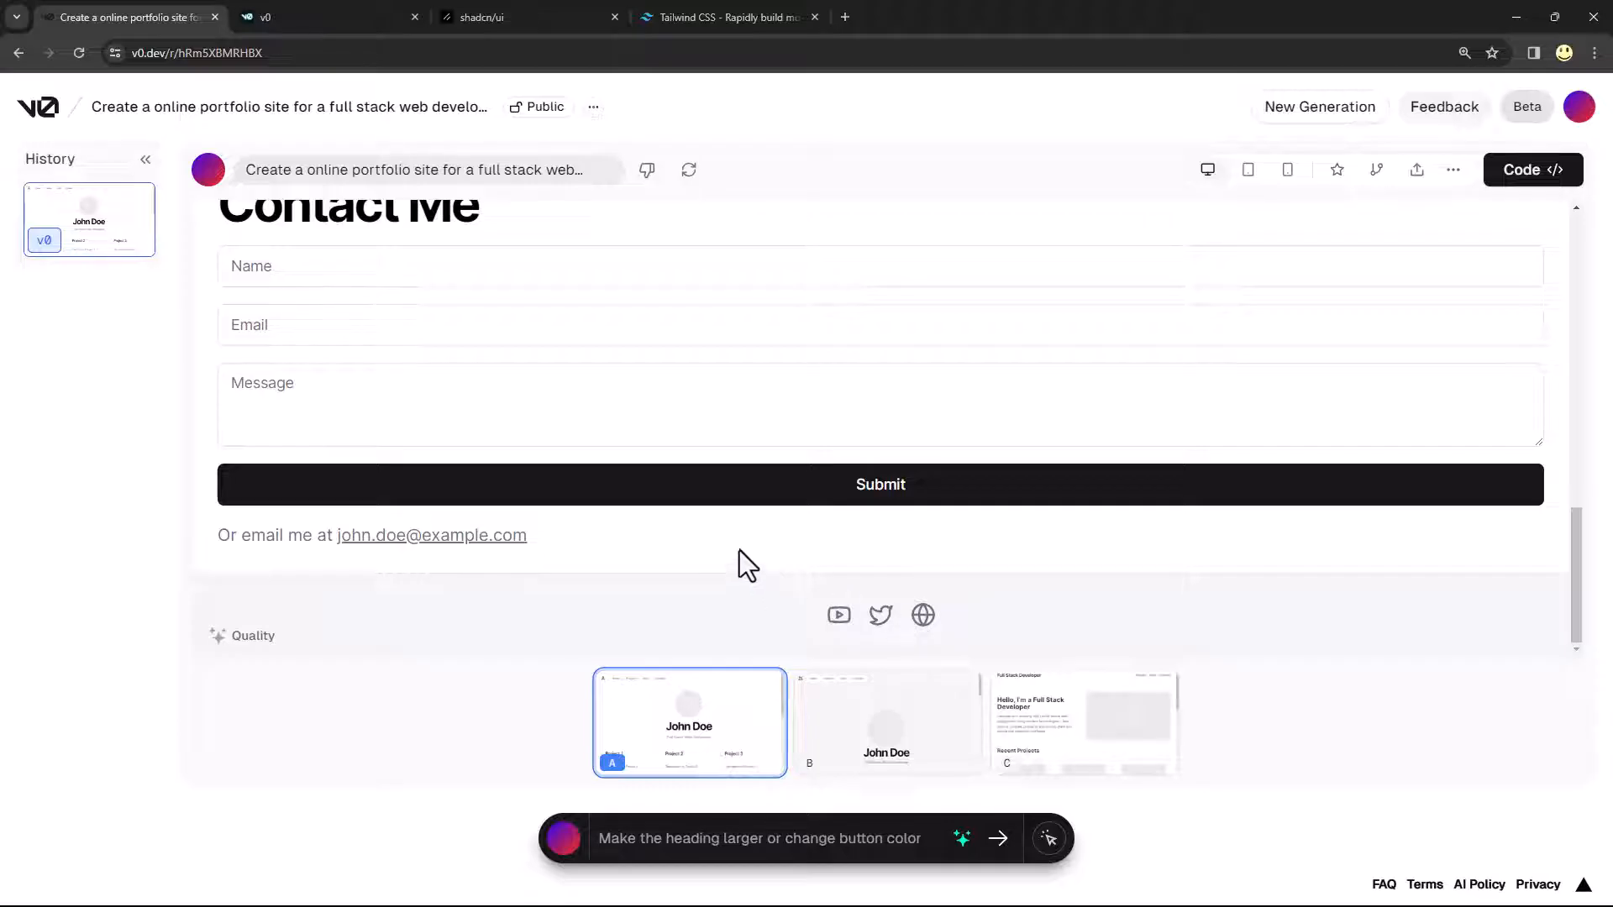
pyautogui.scroll(4, 739, 551)
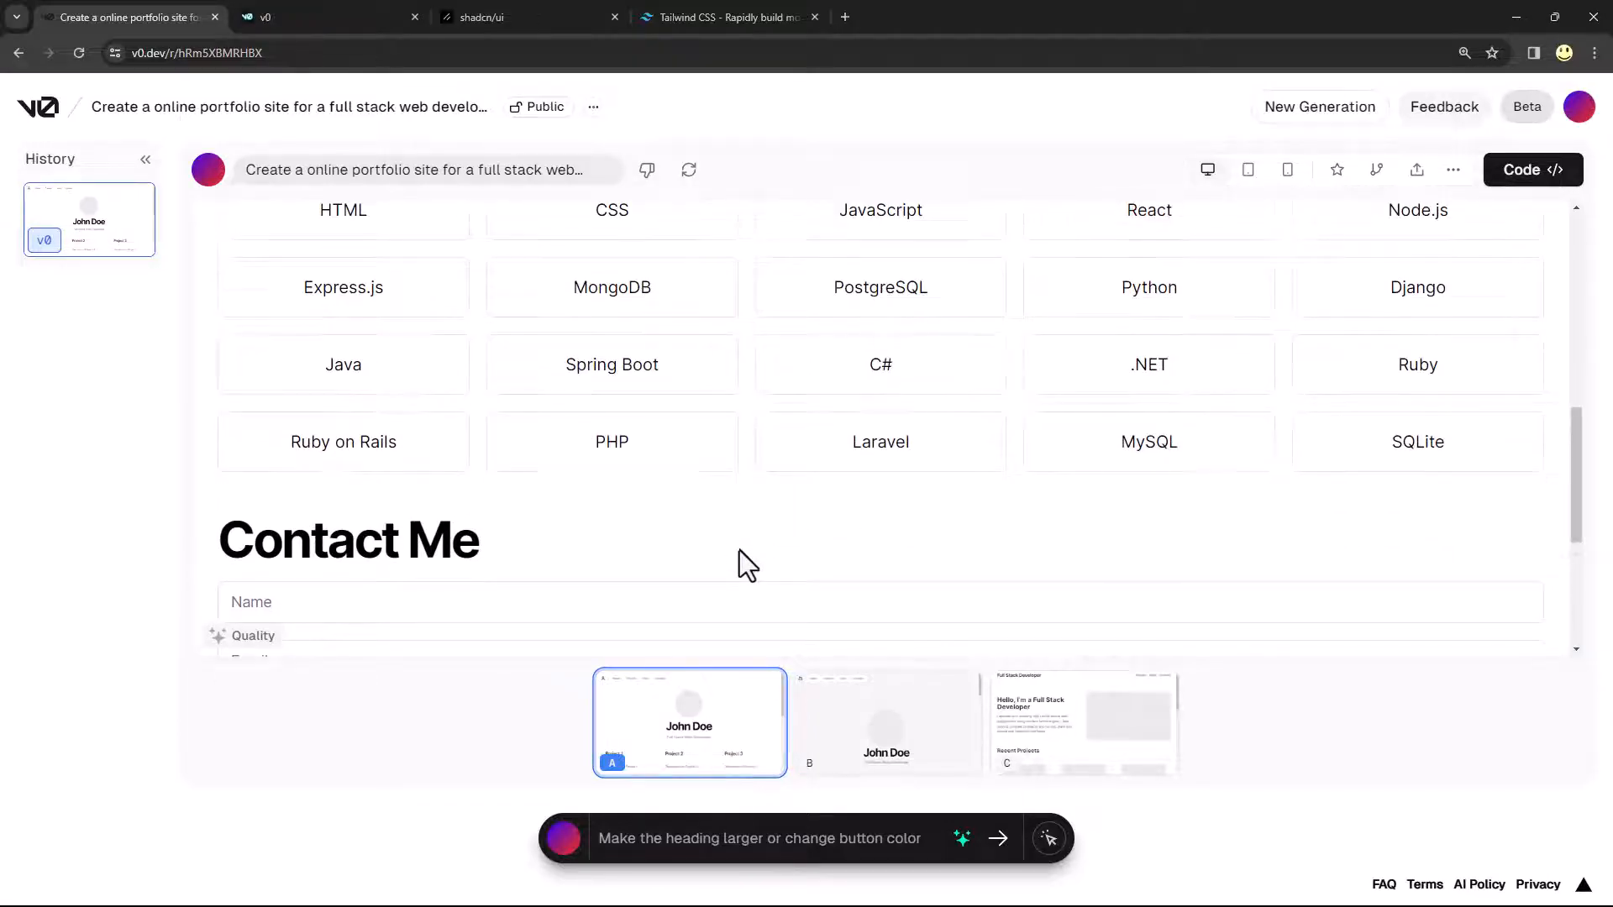
pyautogui.scroll(8, 739, 551)
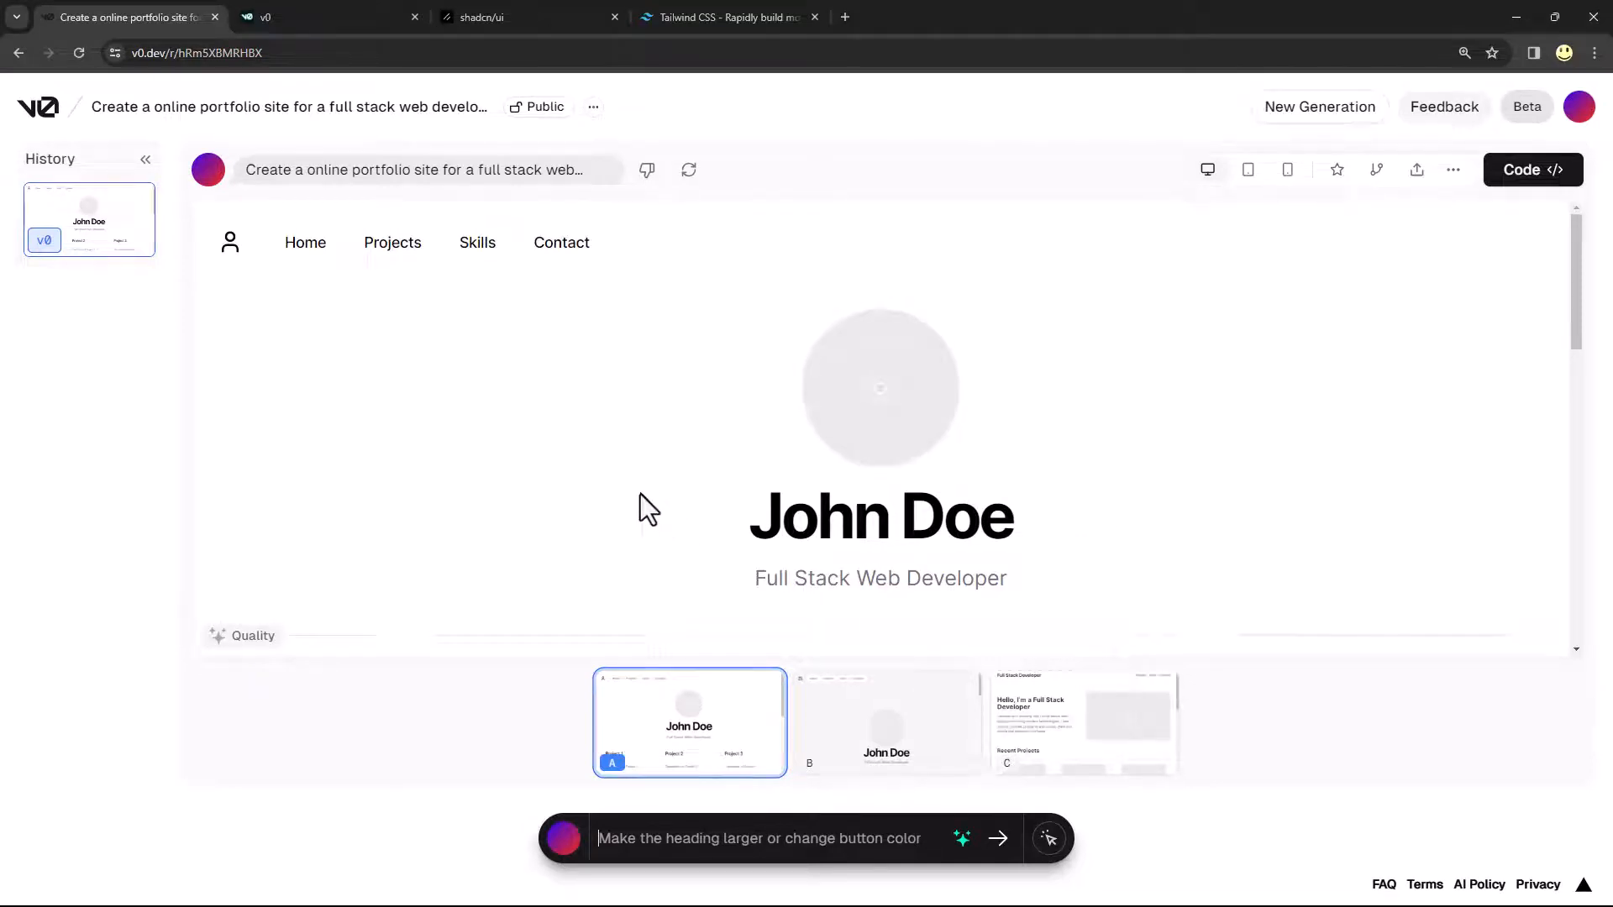
# Look through the component.tsx code generated for version A, then return to the canvas preview
pyautogui.click(1529, 172)
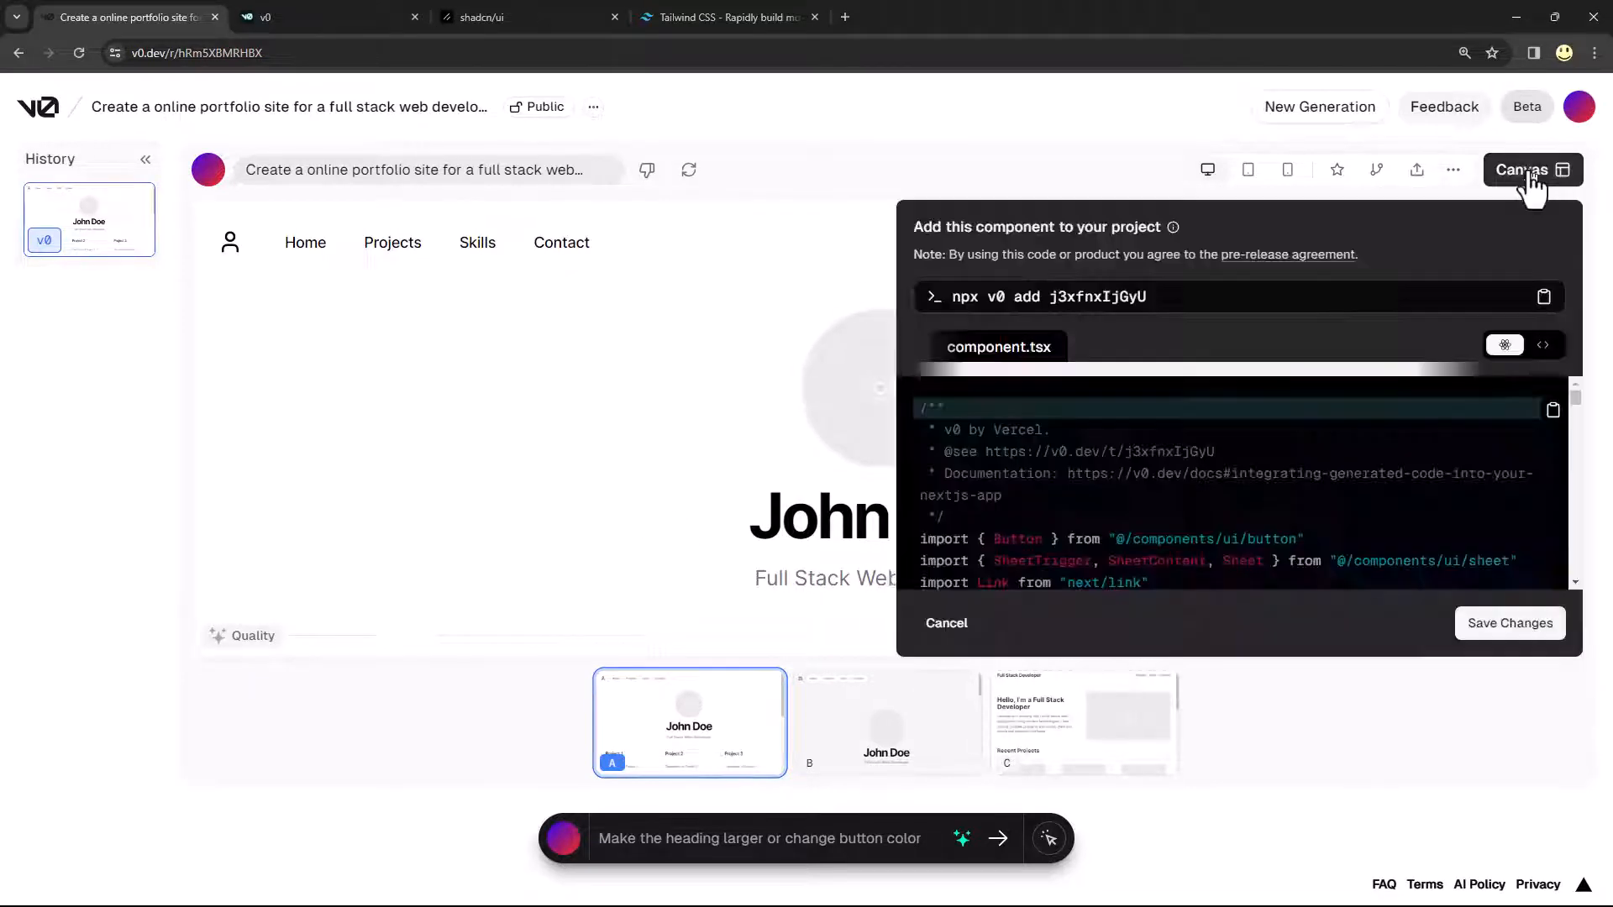
pyautogui.scroll(-3, 1199, 463)
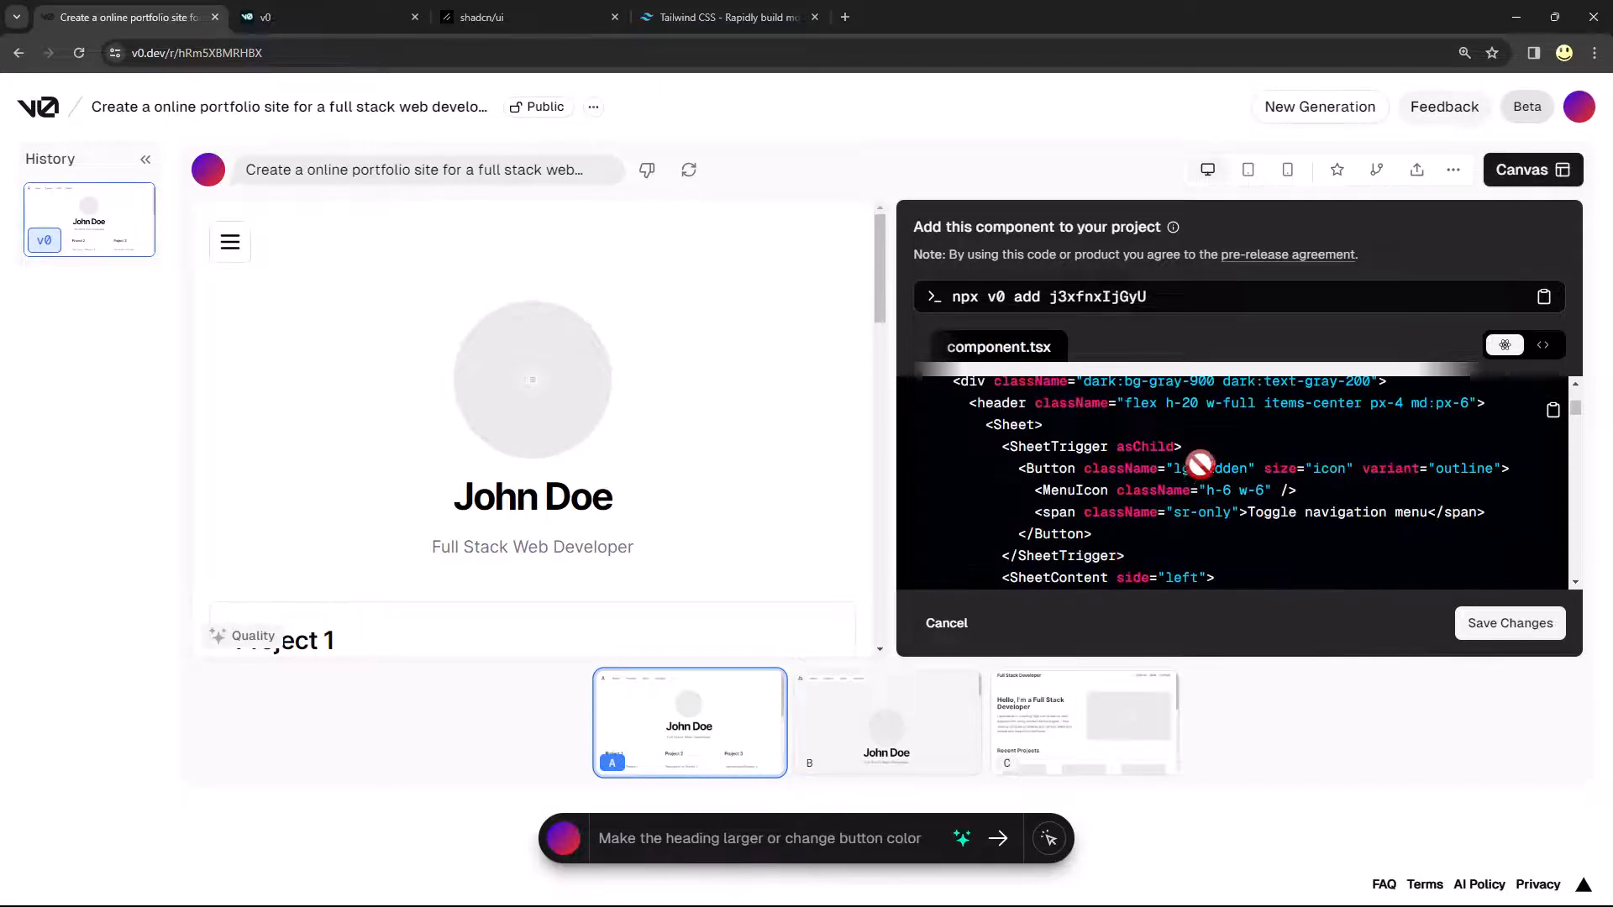
pyautogui.scroll(-5, 1199, 463)
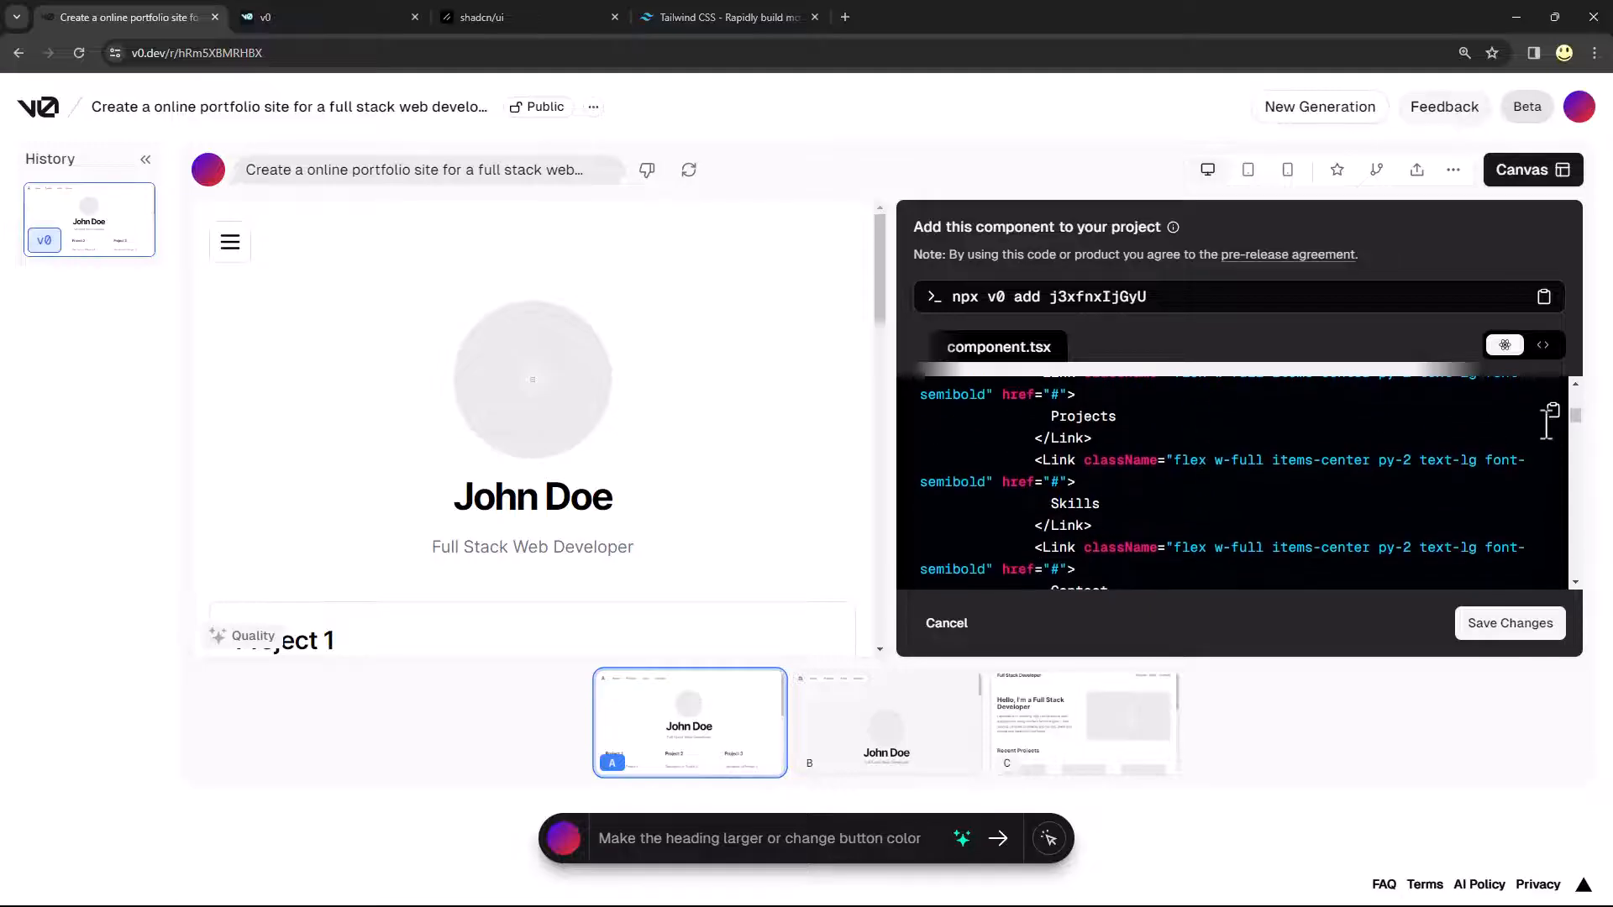
pyautogui.moveTo(1574, 417); pyautogui.dragTo(723, 516)
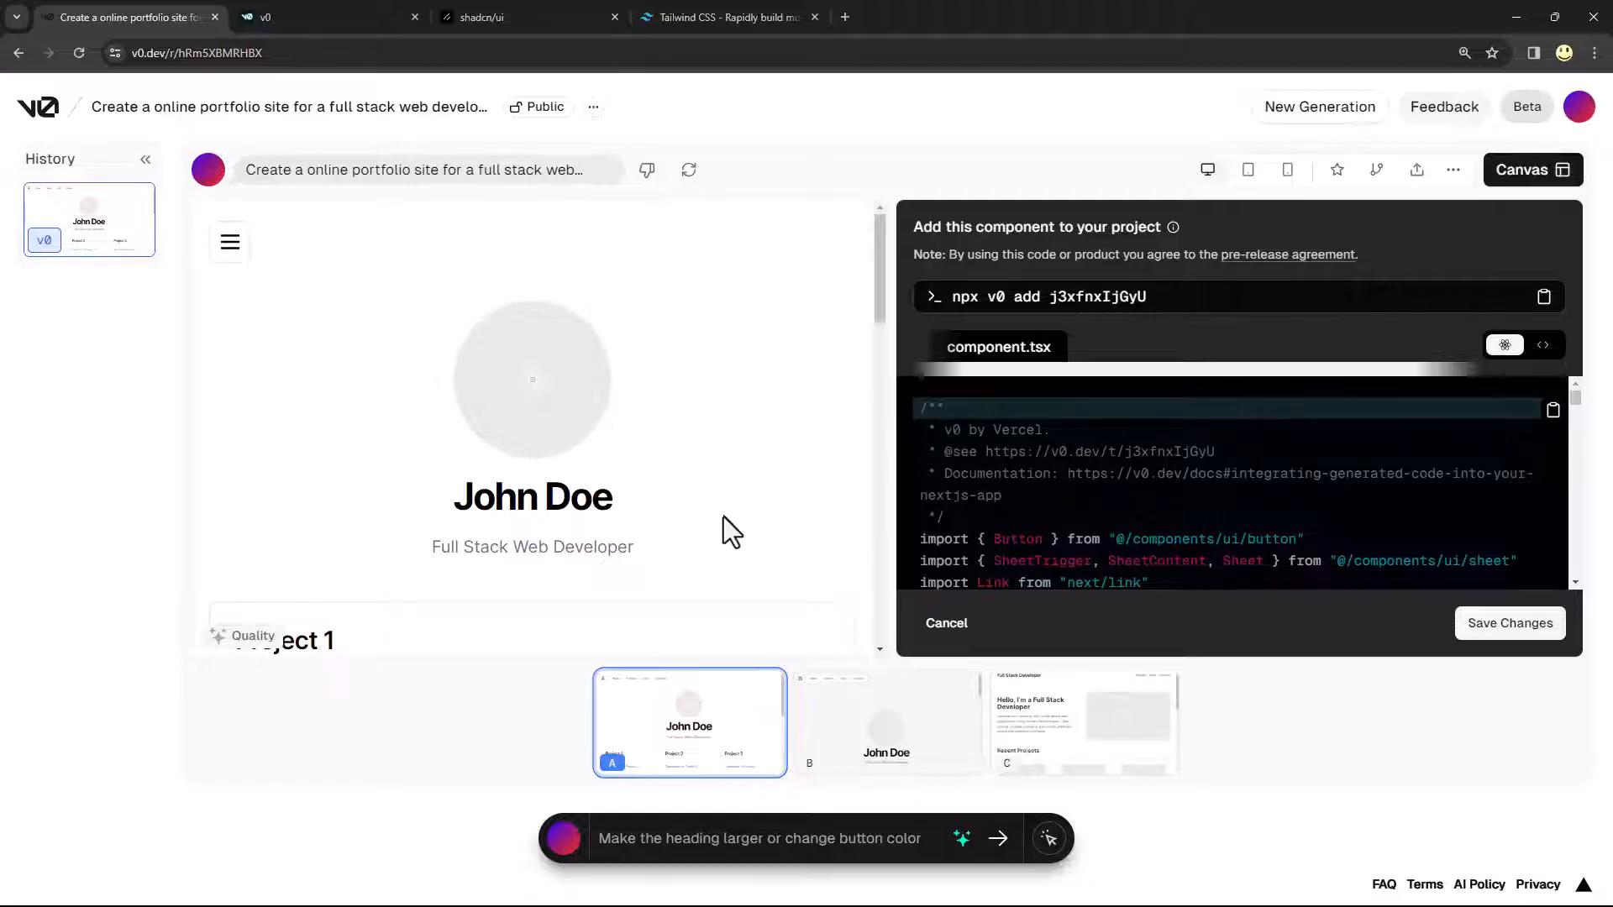
pyautogui.click(1507, 173)
# Examine version B of the portfolio site from its hero through projects and skills to the contact form and footer
pyautogui.click(895, 750)
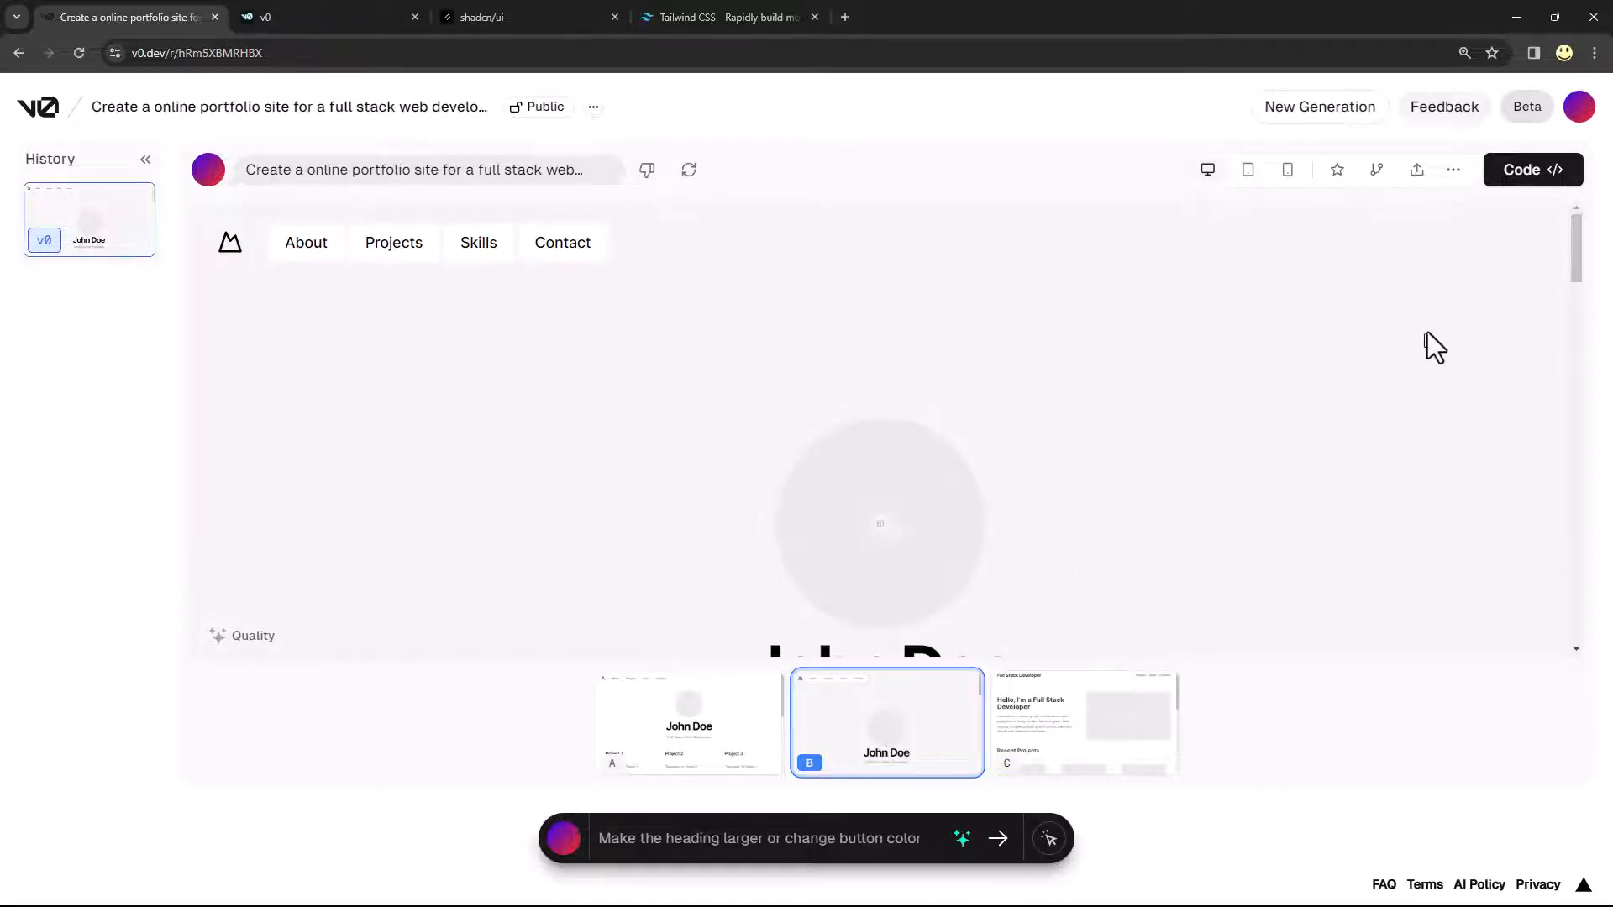
pyautogui.scroll(-3, 1576, 290)
pyautogui.moveTo(1575, 304); pyautogui.dragTo(1572, 400)
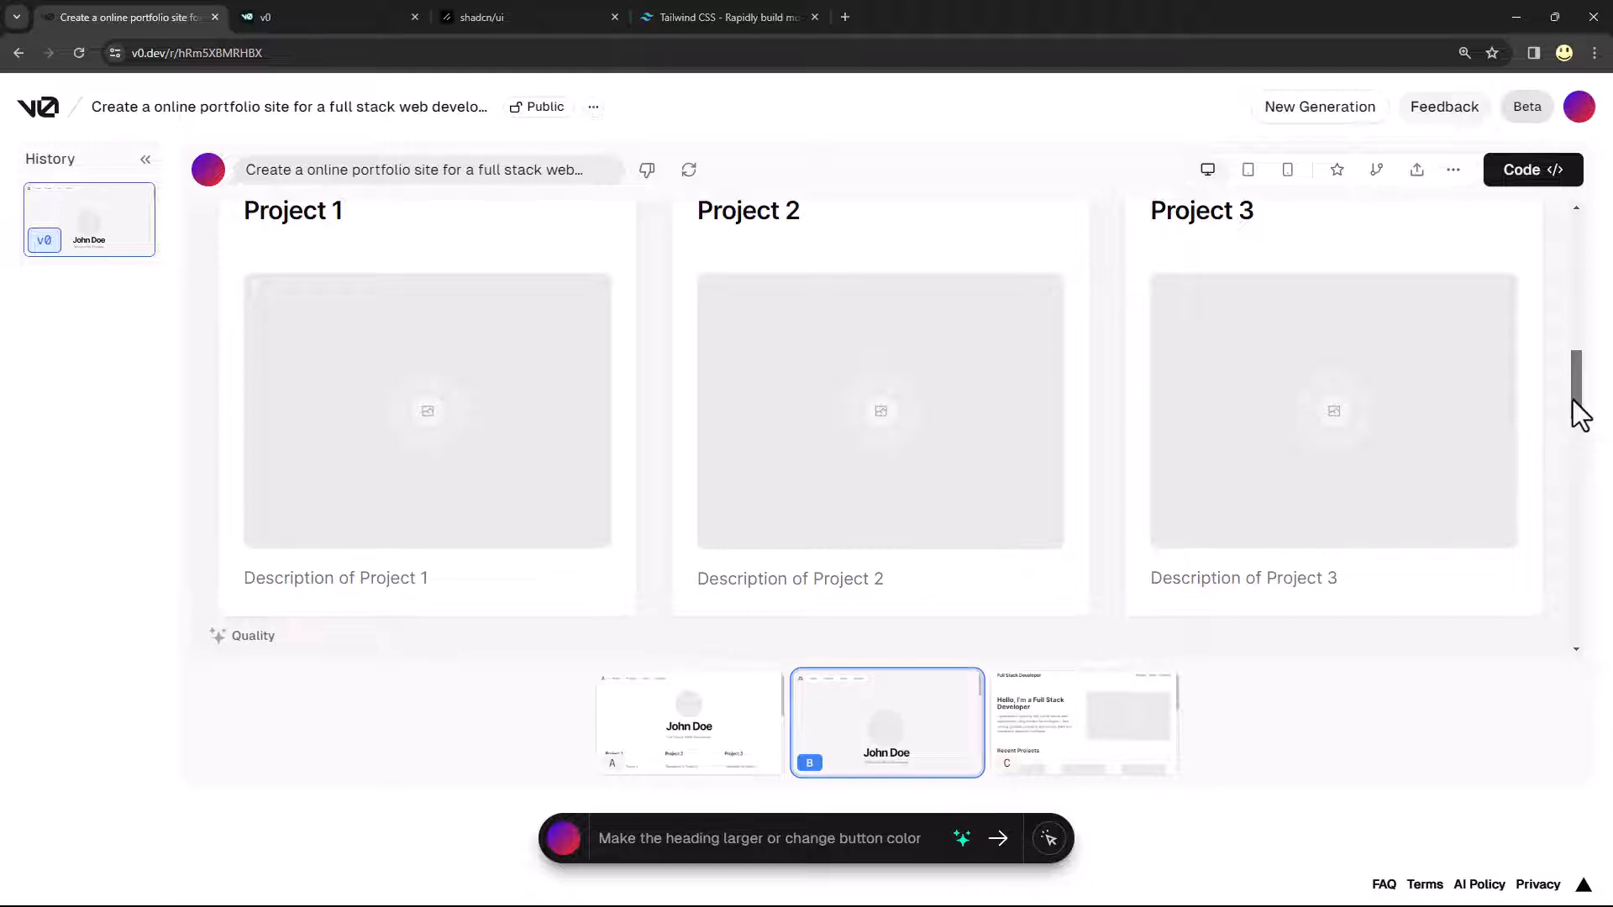
pyautogui.moveTo(1572, 400); pyautogui.dragTo(1579, 502)
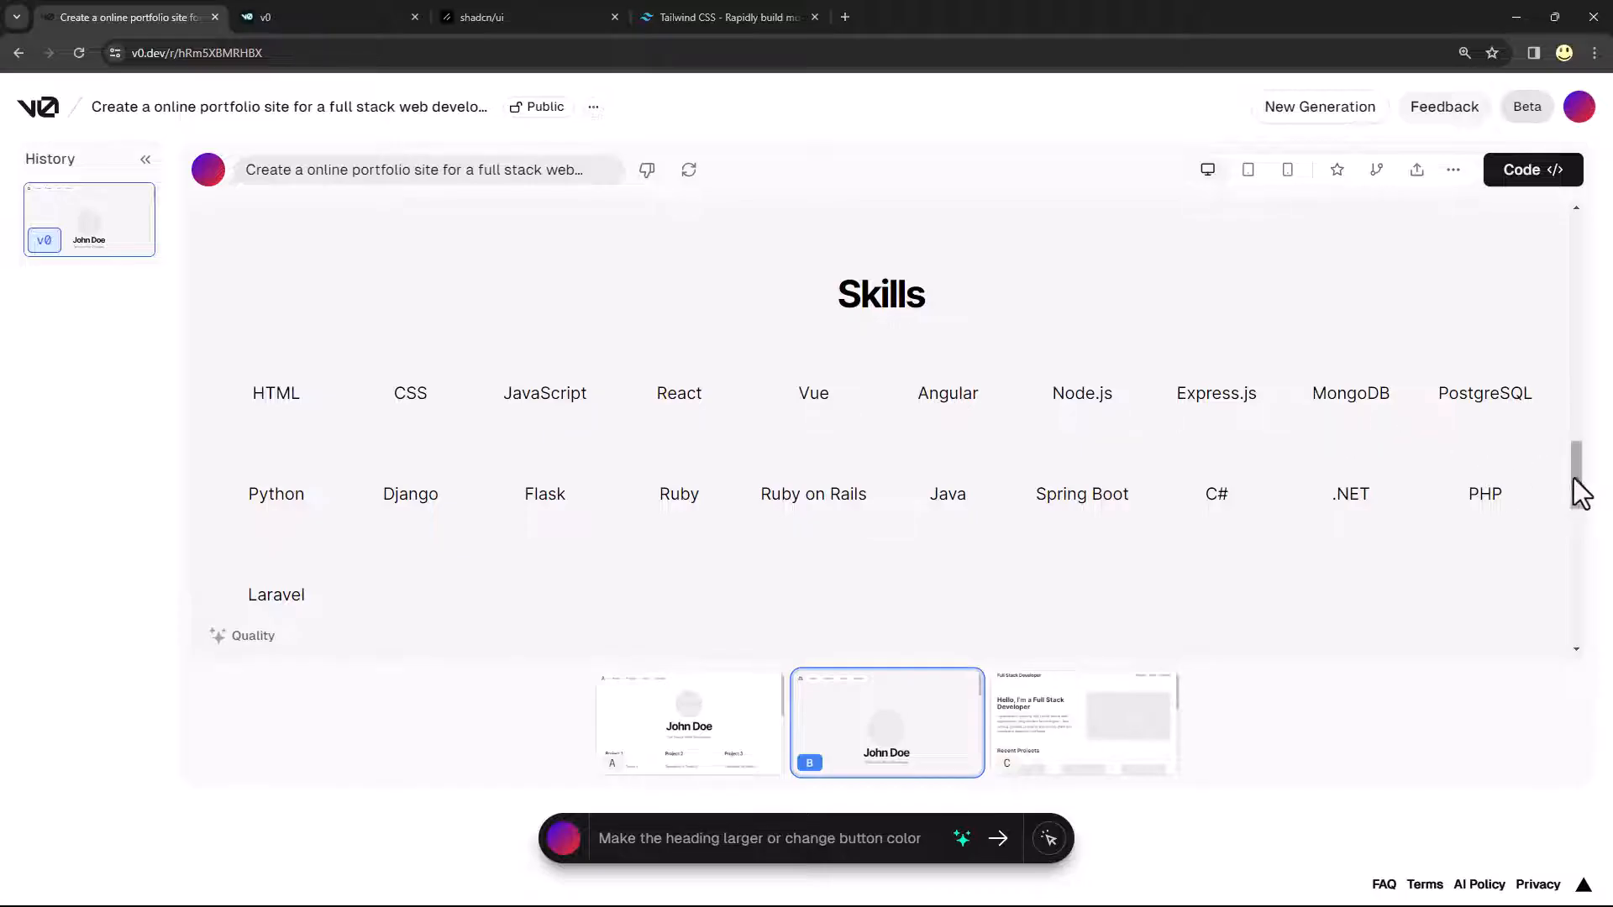
pyautogui.moveTo(1573, 493); pyautogui.dragTo(1592, 643)
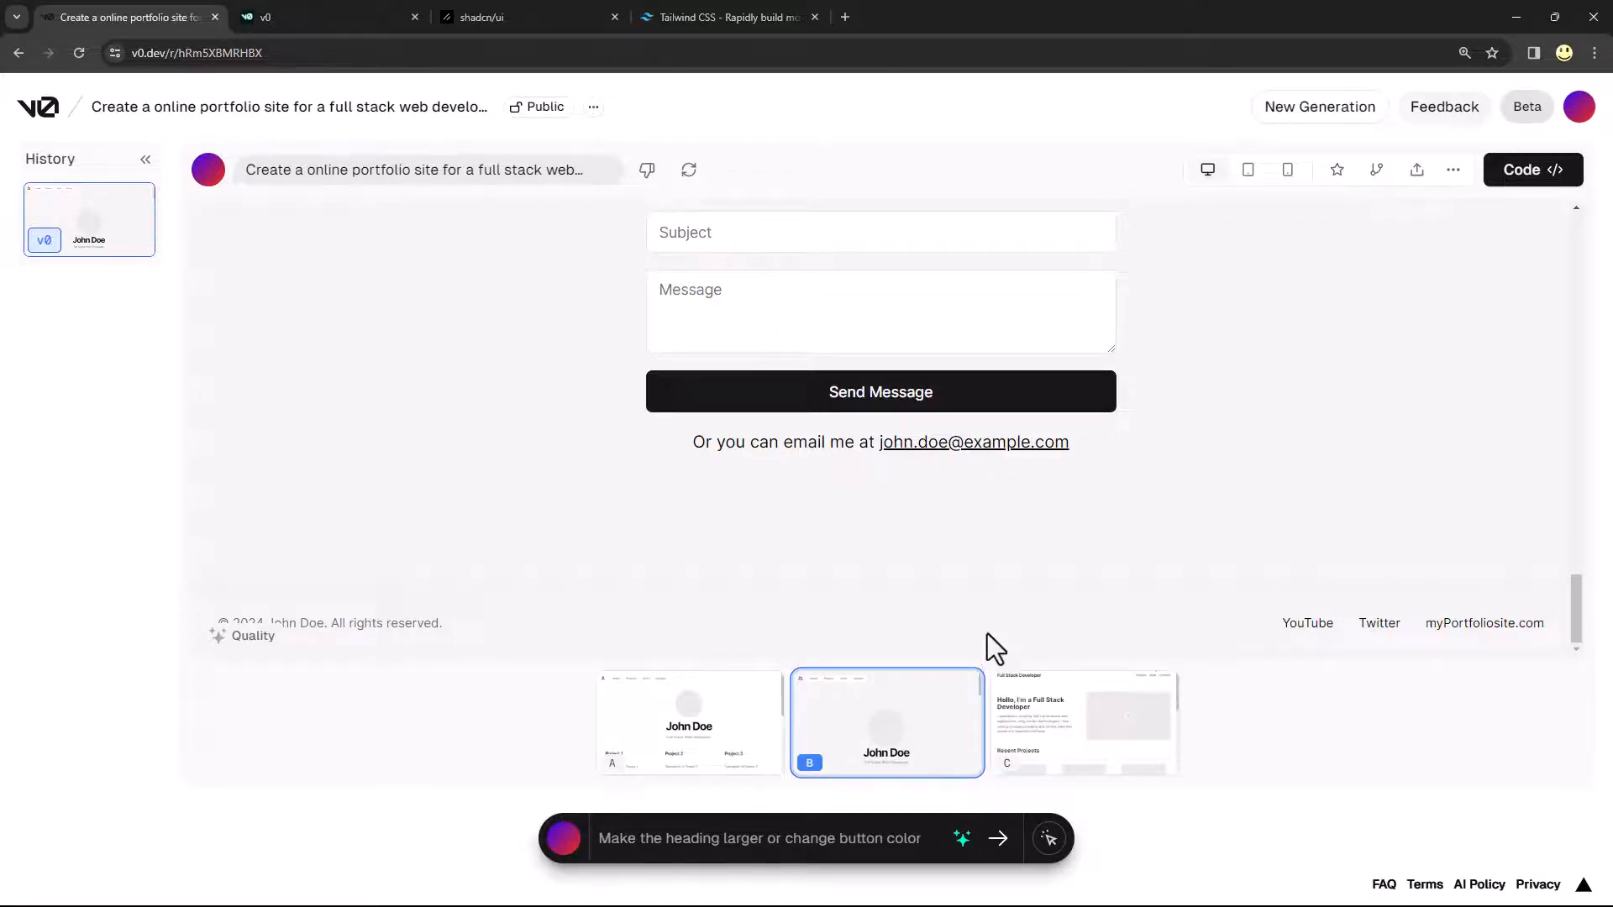
pyautogui.scroll(1, 992, 632)
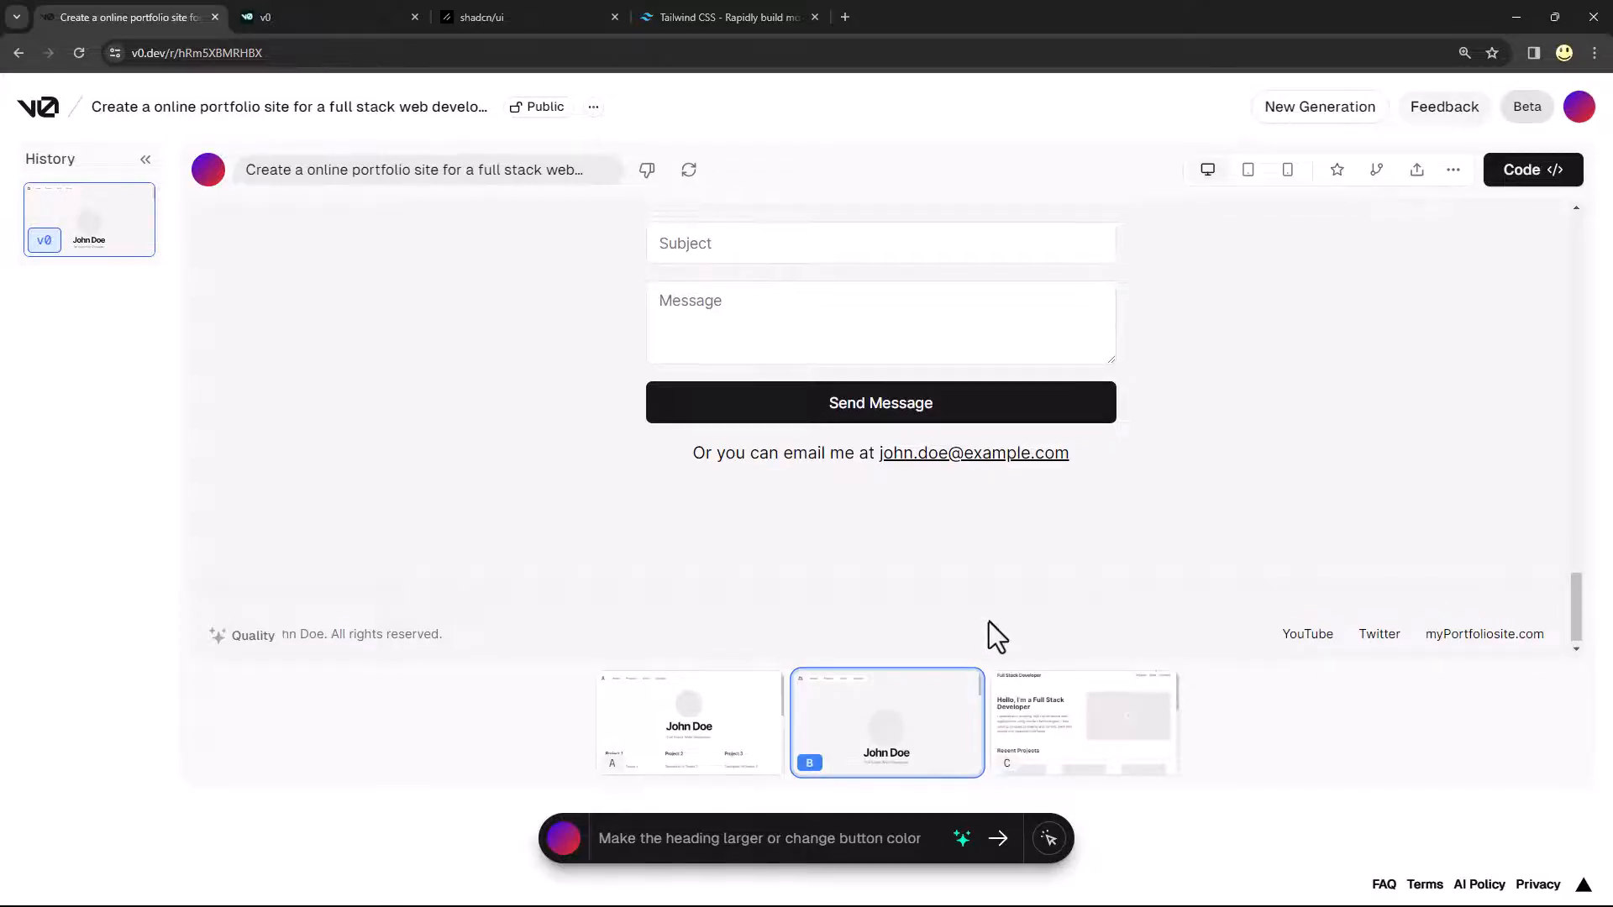
# Open version C of the portfolio site and examine its navigation links, hero section and Recent Projects cards
pyautogui.click(1059, 726)
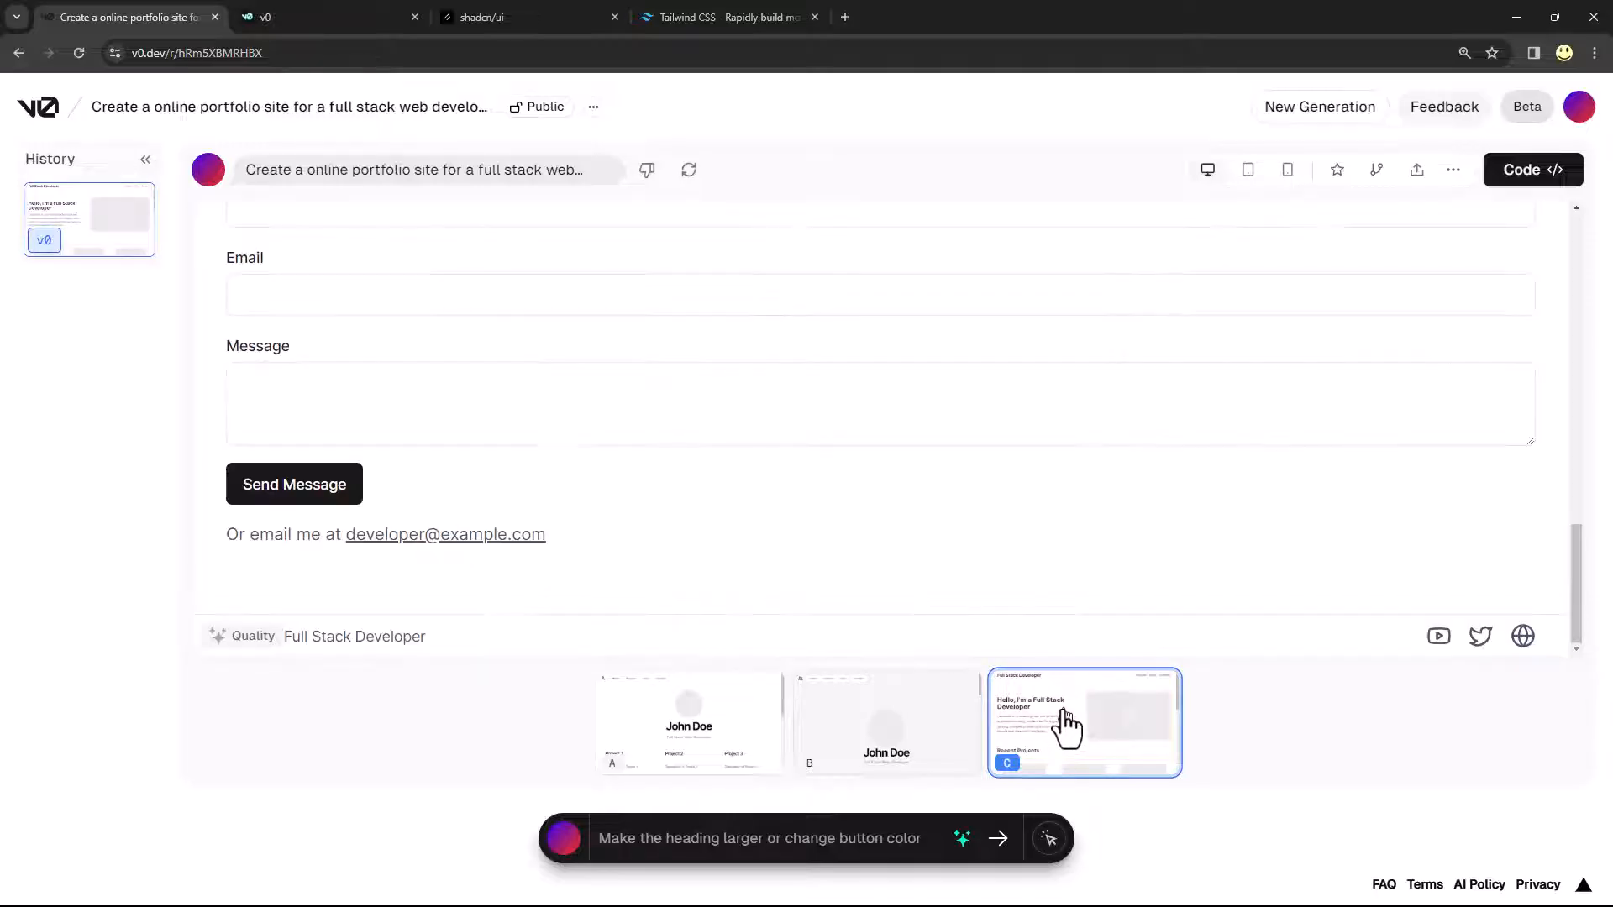
pyautogui.moveTo(1569, 610); pyautogui.dragTo(1556, 227)
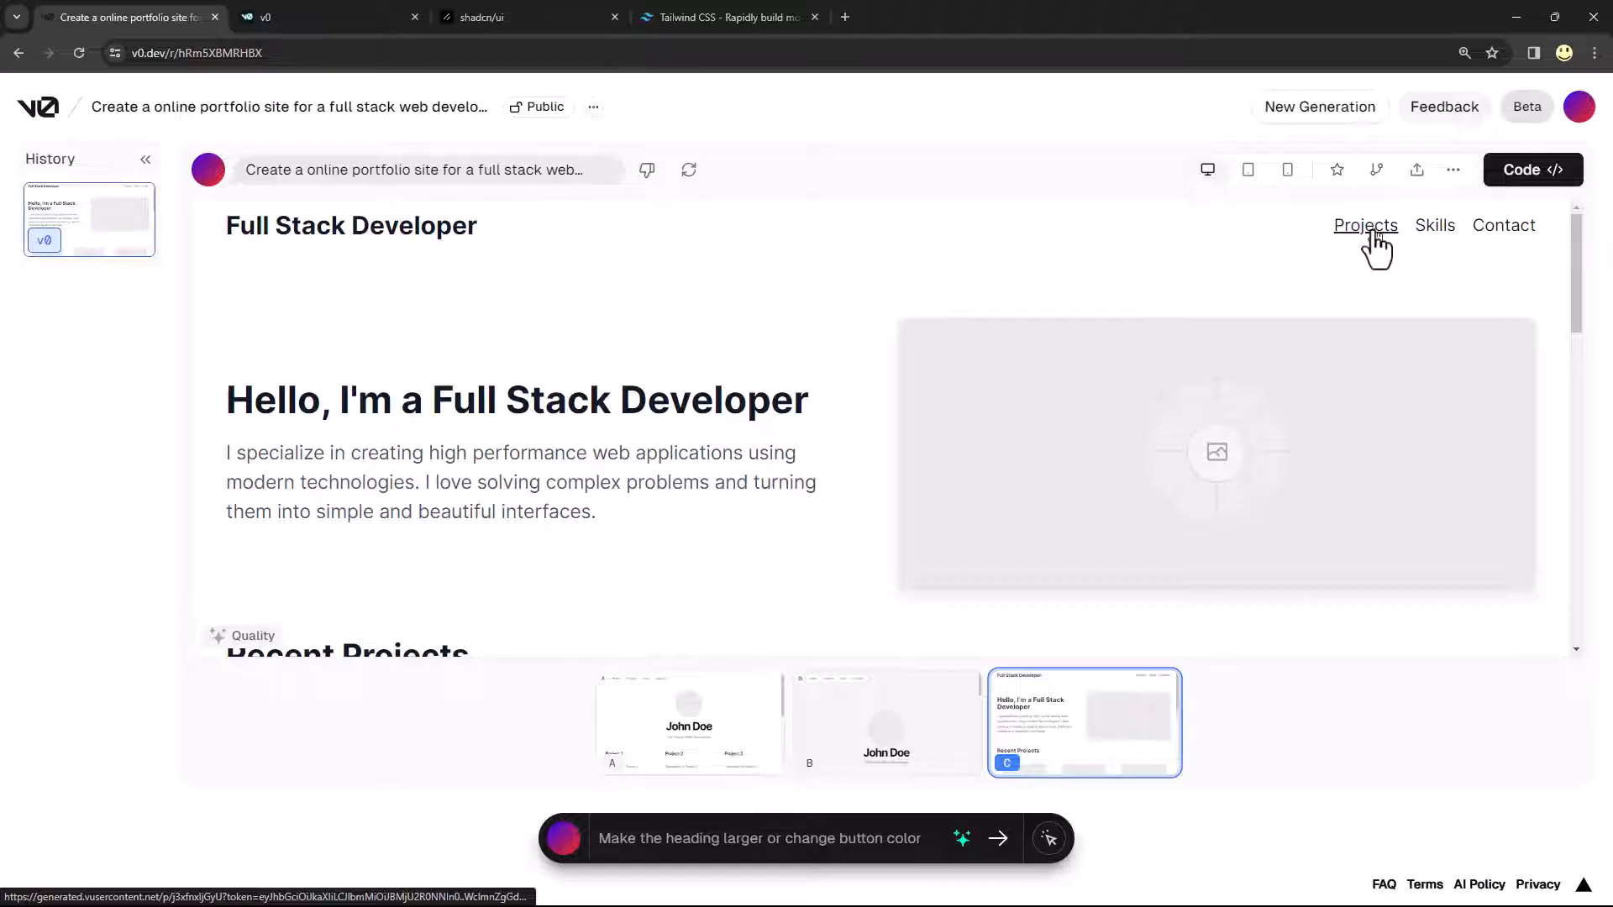
pyautogui.scroll(-3, 691, 477)
pyautogui.scroll(-3, 691, 477)
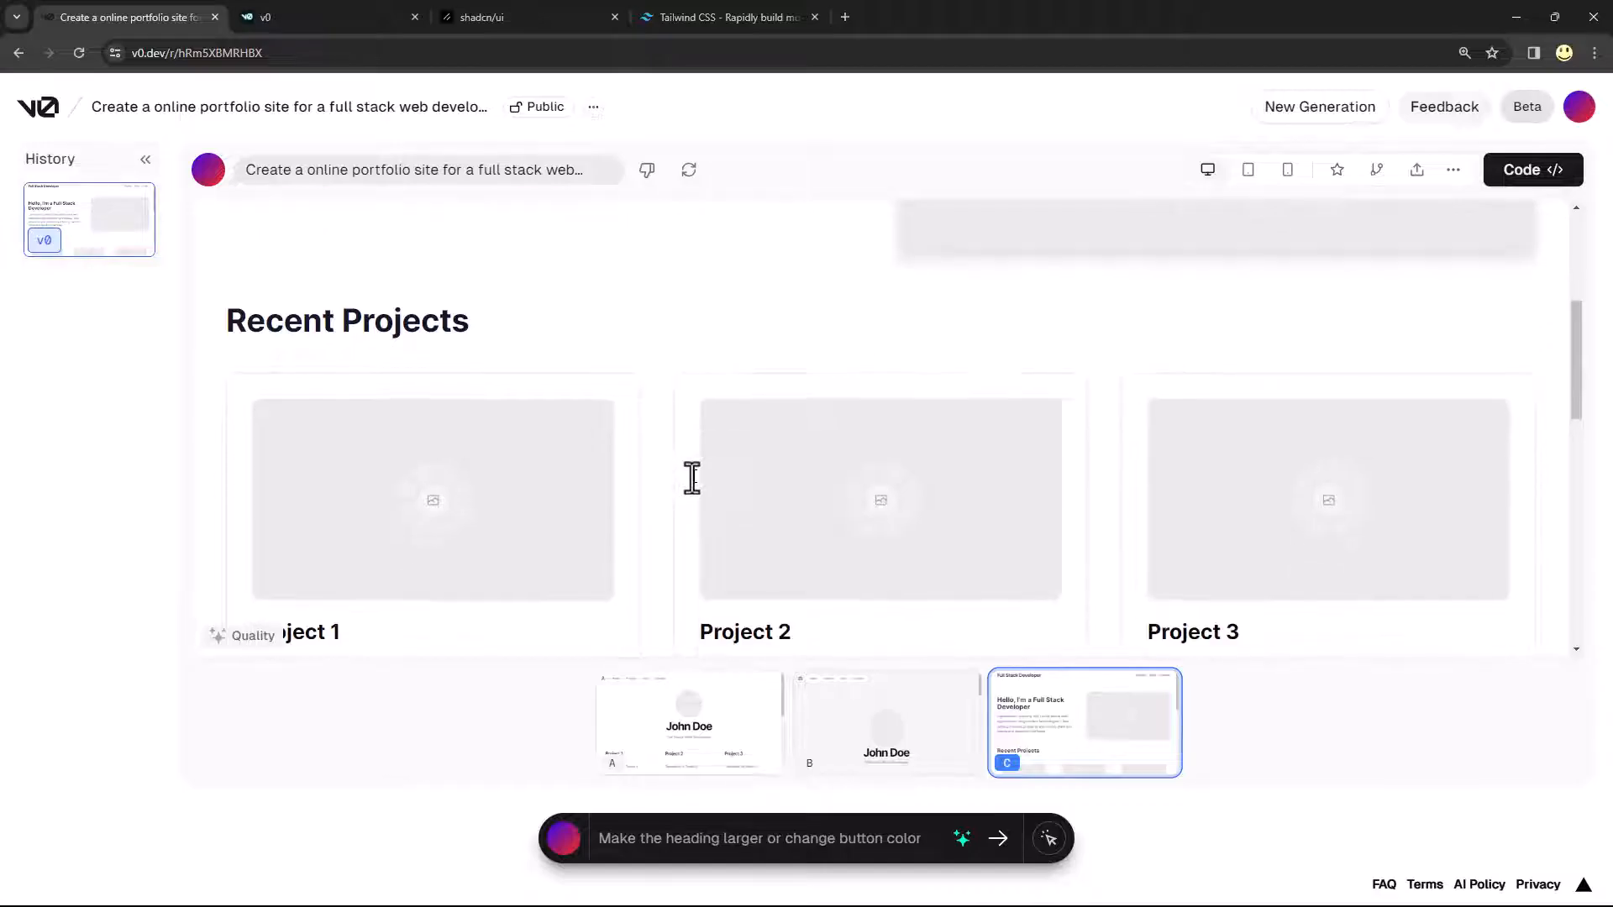
pyautogui.scroll(2, 692, 475)
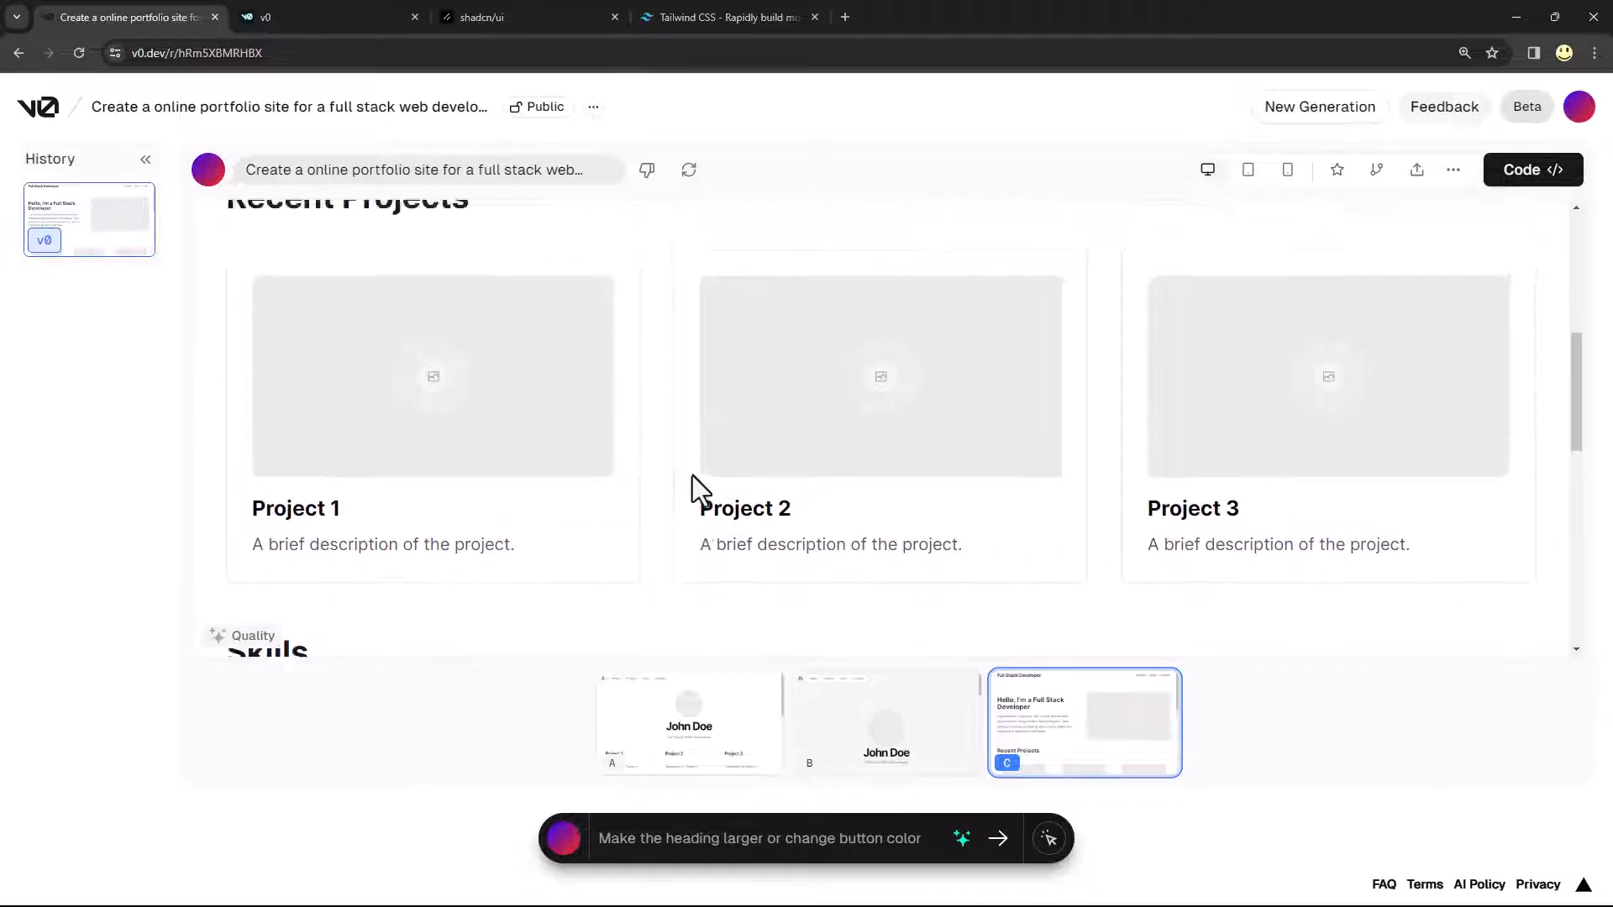
pyautogui.scroll(-2, 692, 475)
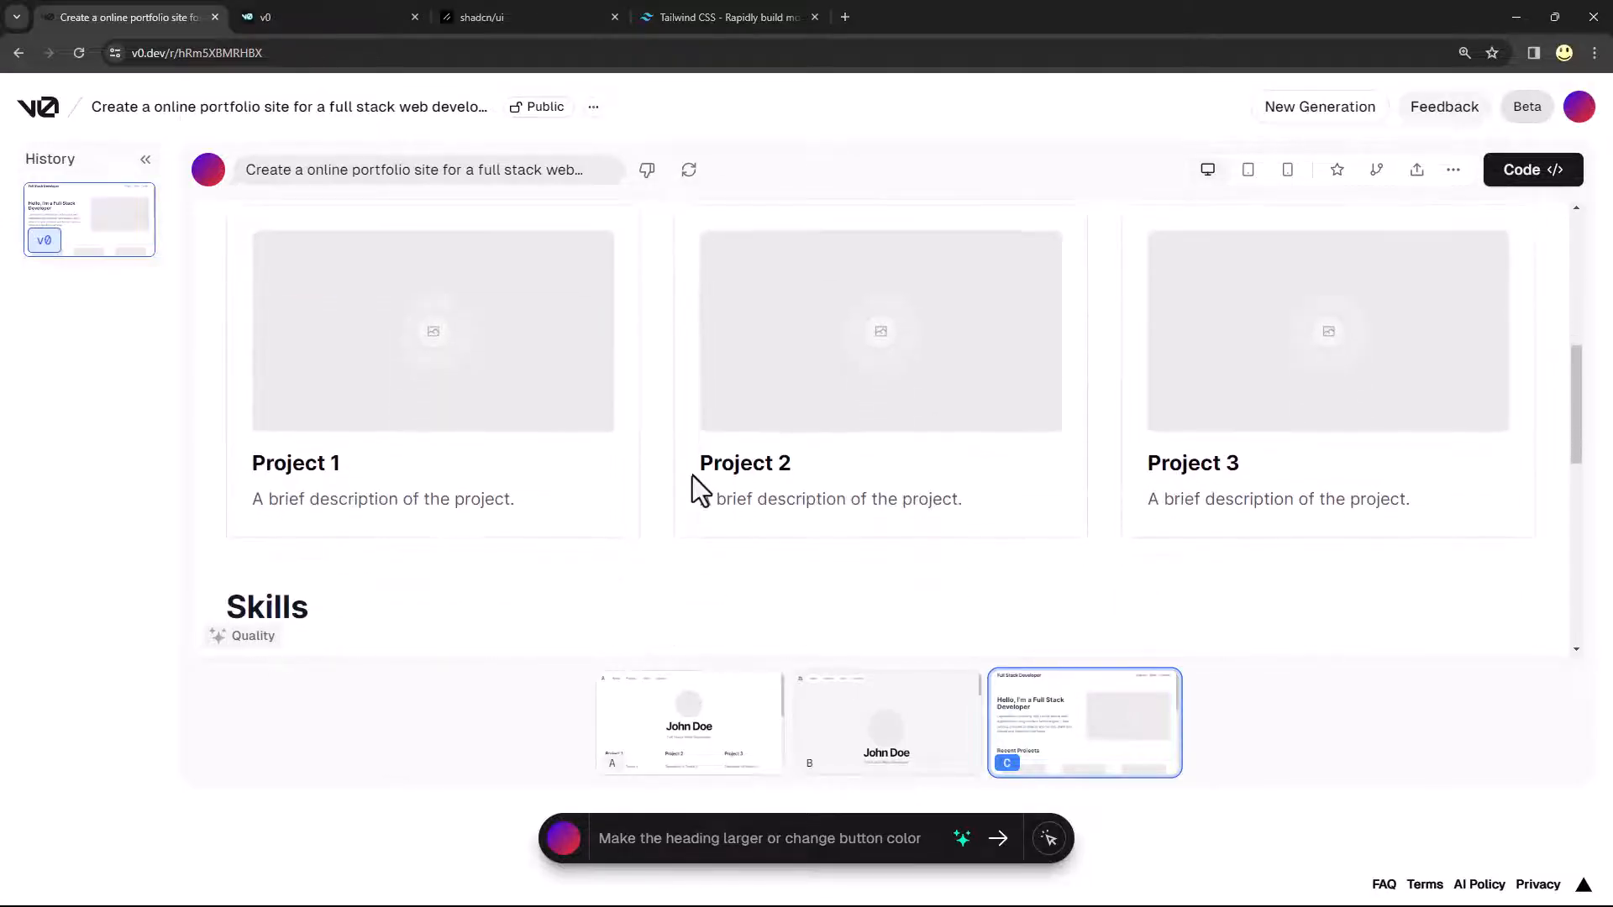
# Examine version C's Skills section, Contact Me form and footer social links
pyautogui.scroll(-4, 692, 476)
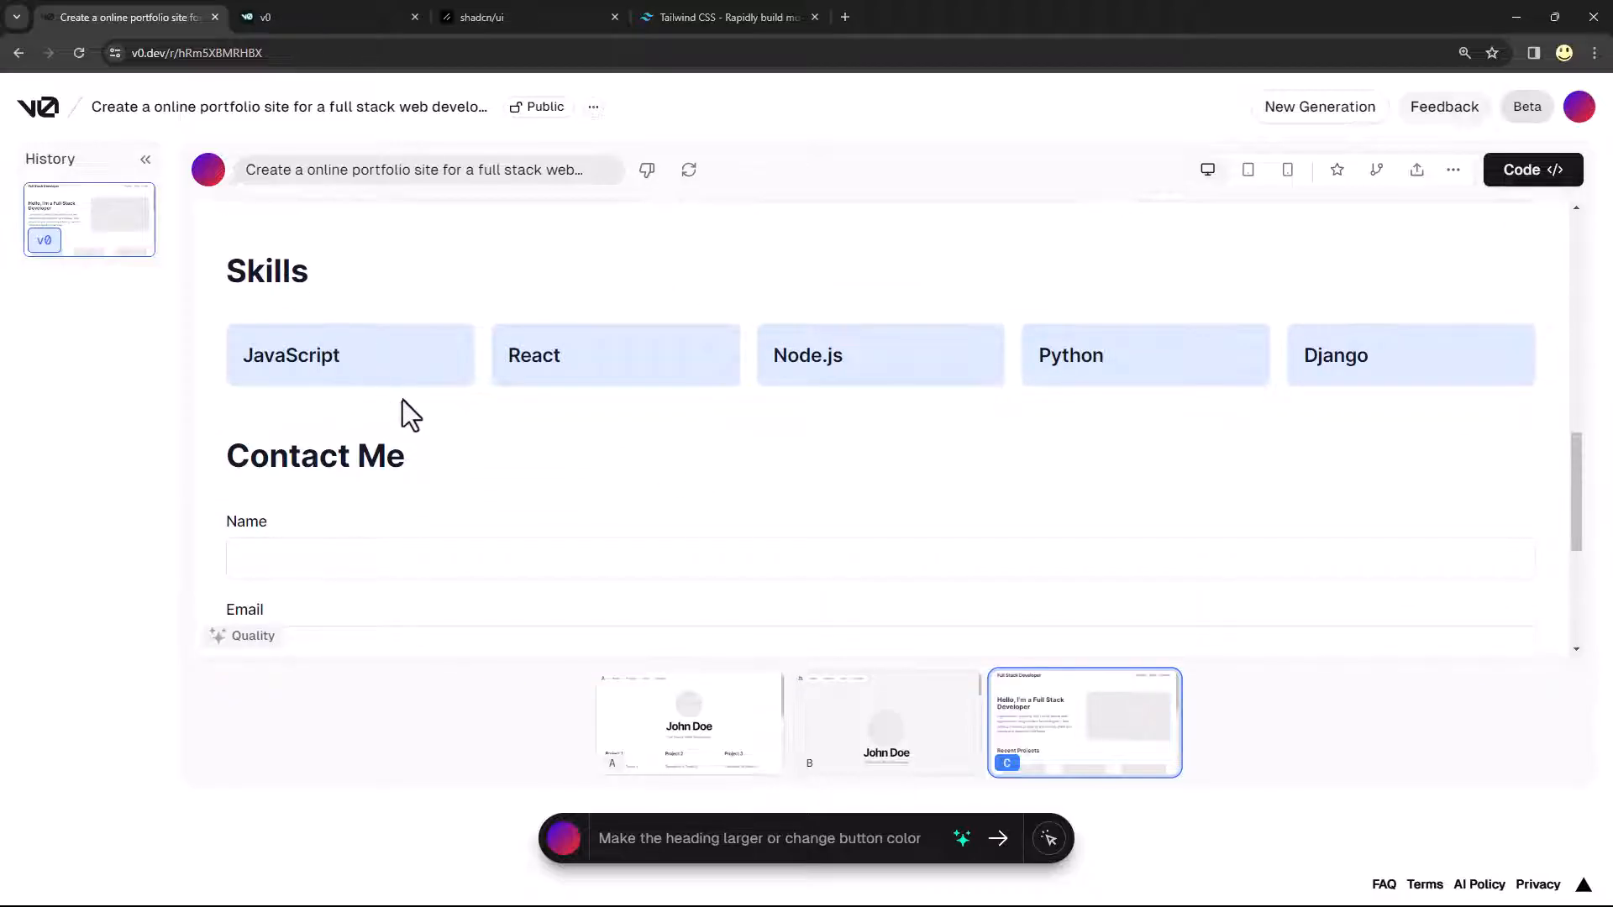
pyautogui.scroll(-3, 425, 401)
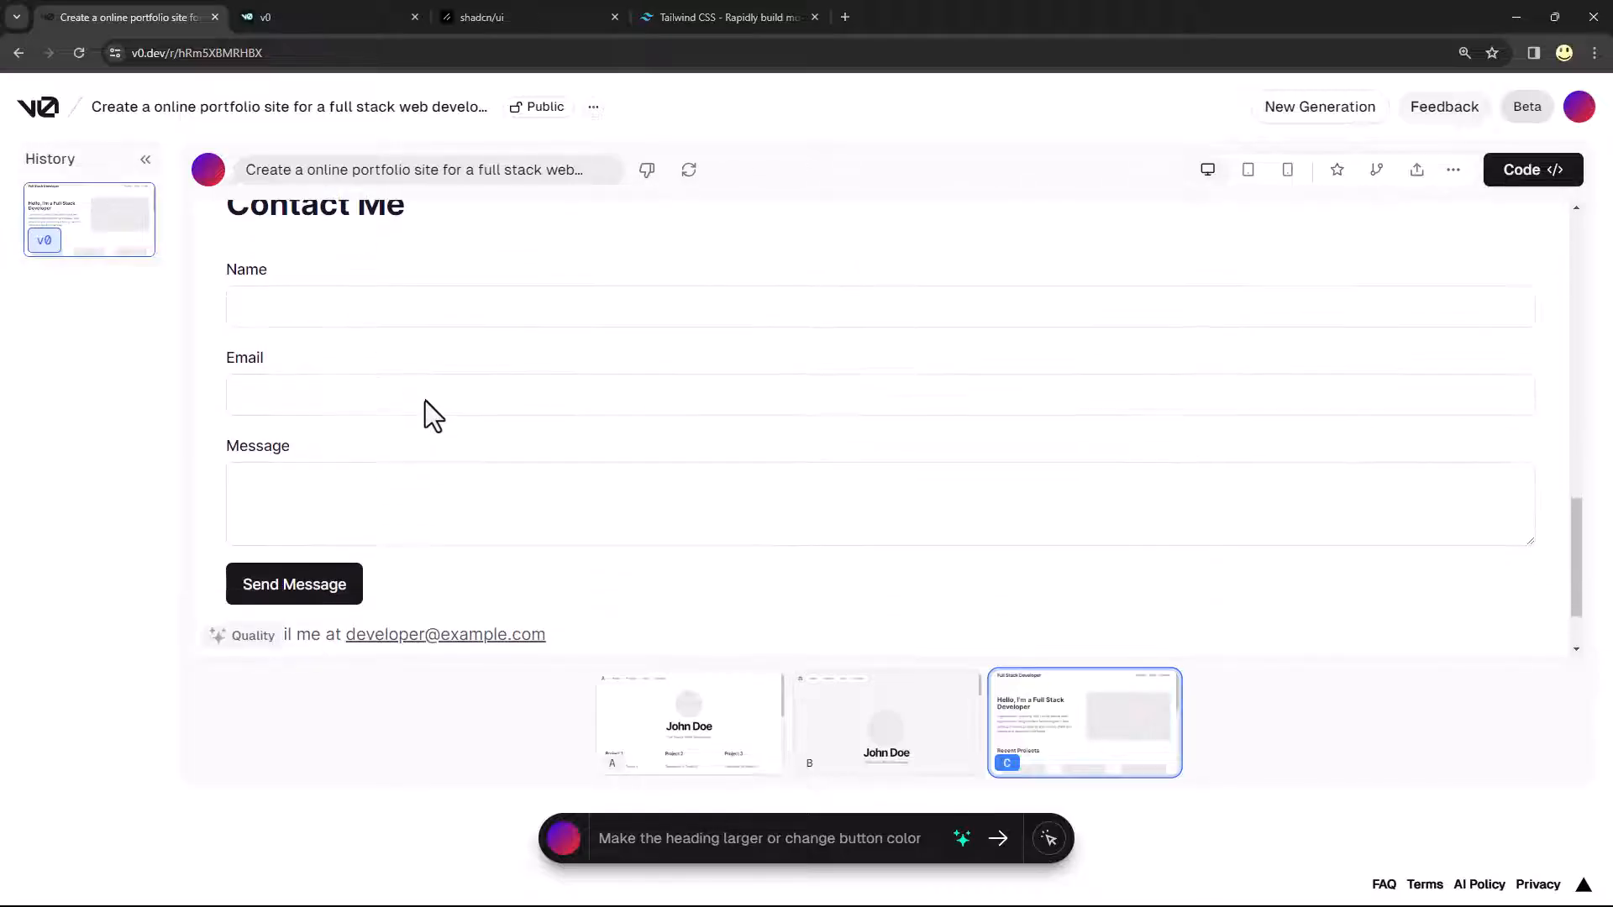
pyautogui.scroll(1, 425, 401)
pyautogui.scroll(-2, 425, 401)
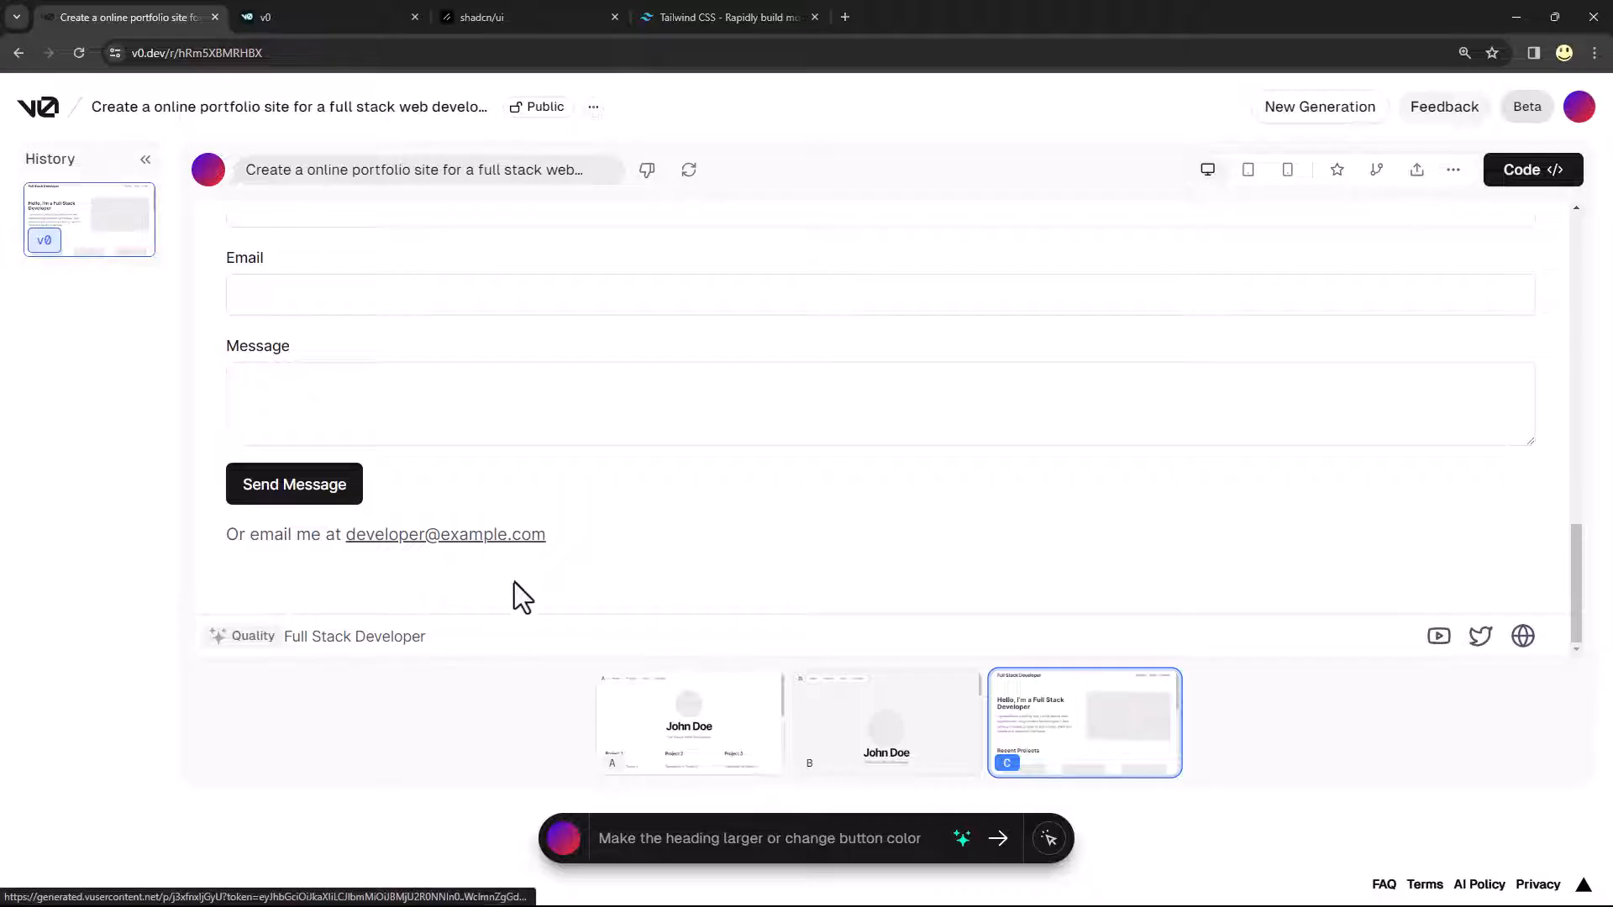
pyautogui.scroll(1, 514, 582)
pyautogui.scroll(-1, 516, 583)
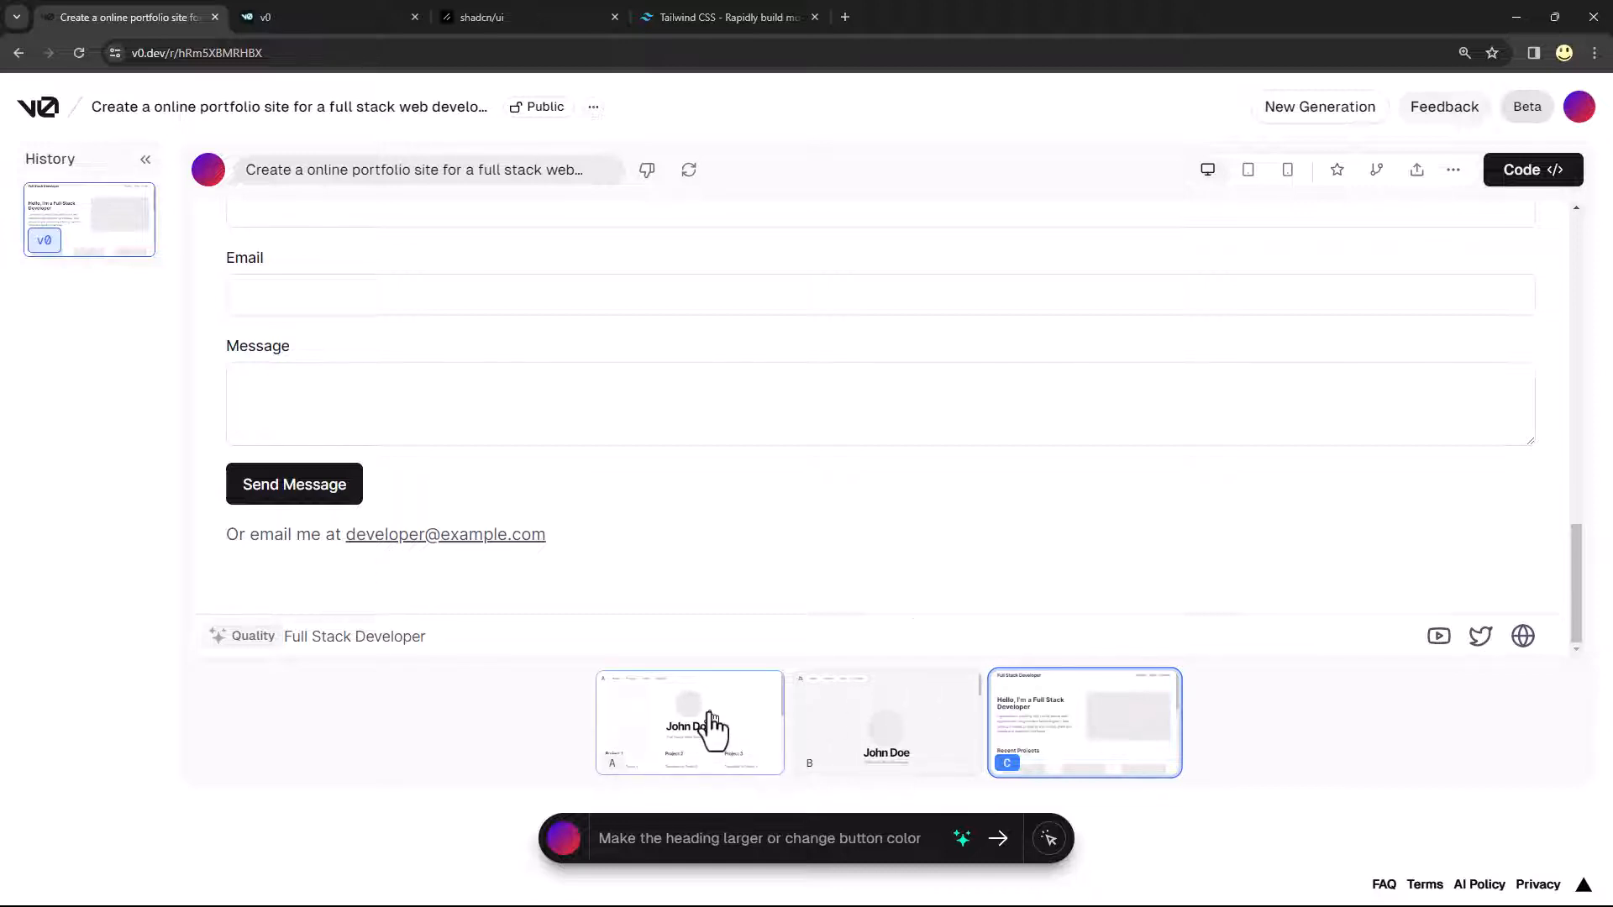
# Return to version A and set the generation's visibility to Private with Link
pyautogui.click(608, 735)
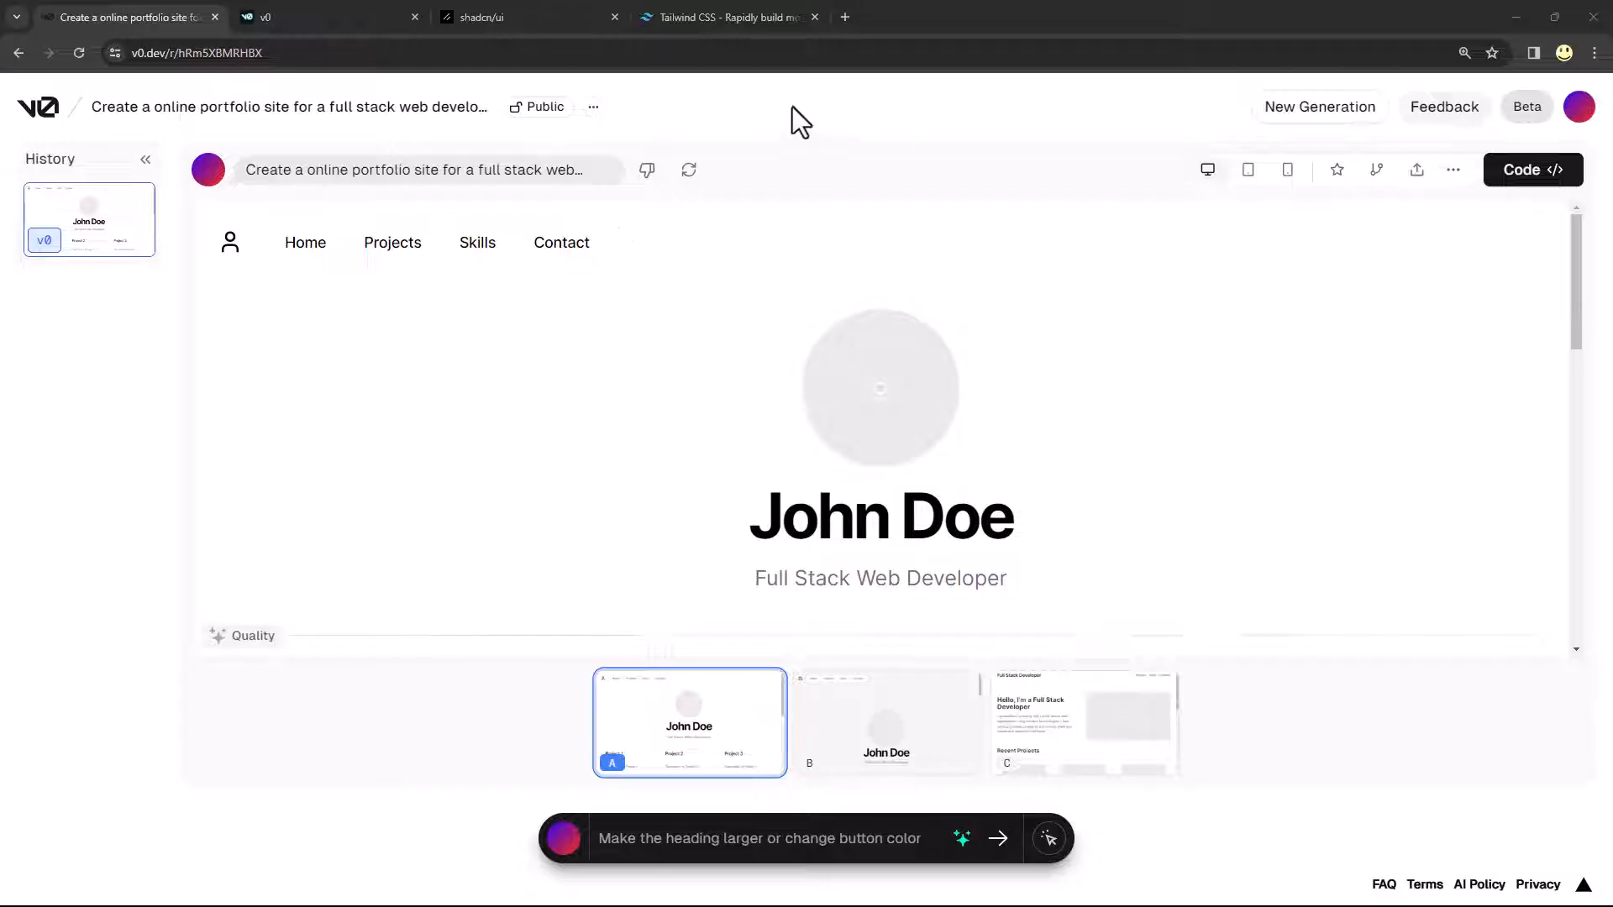
pyautogui.click(542, 114)
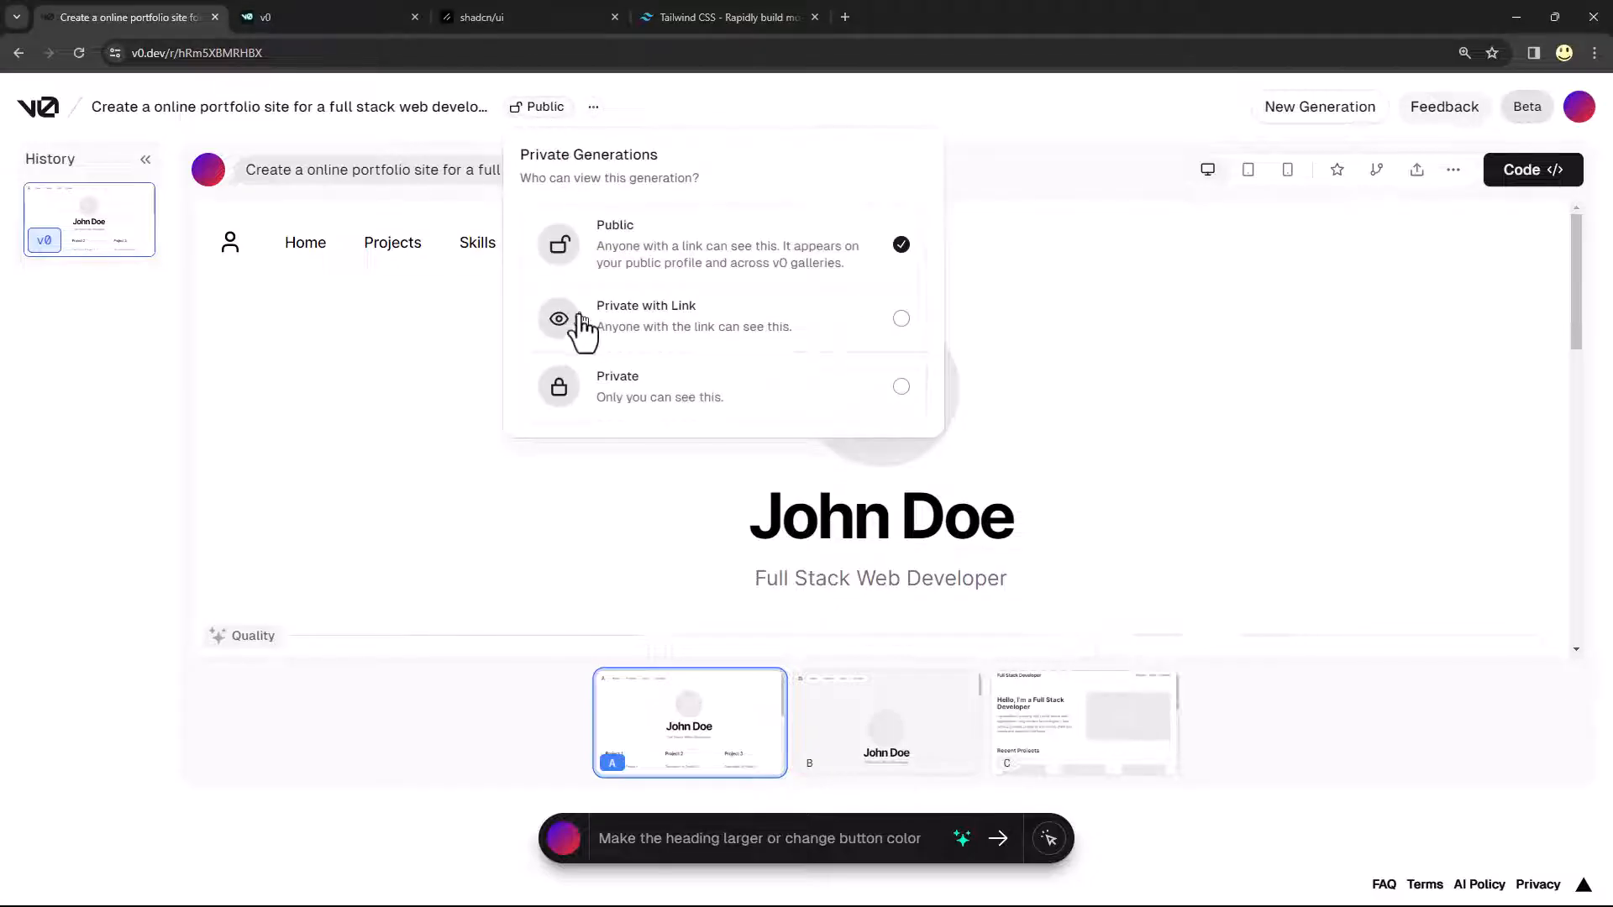
pyautogui.click(901, 320)
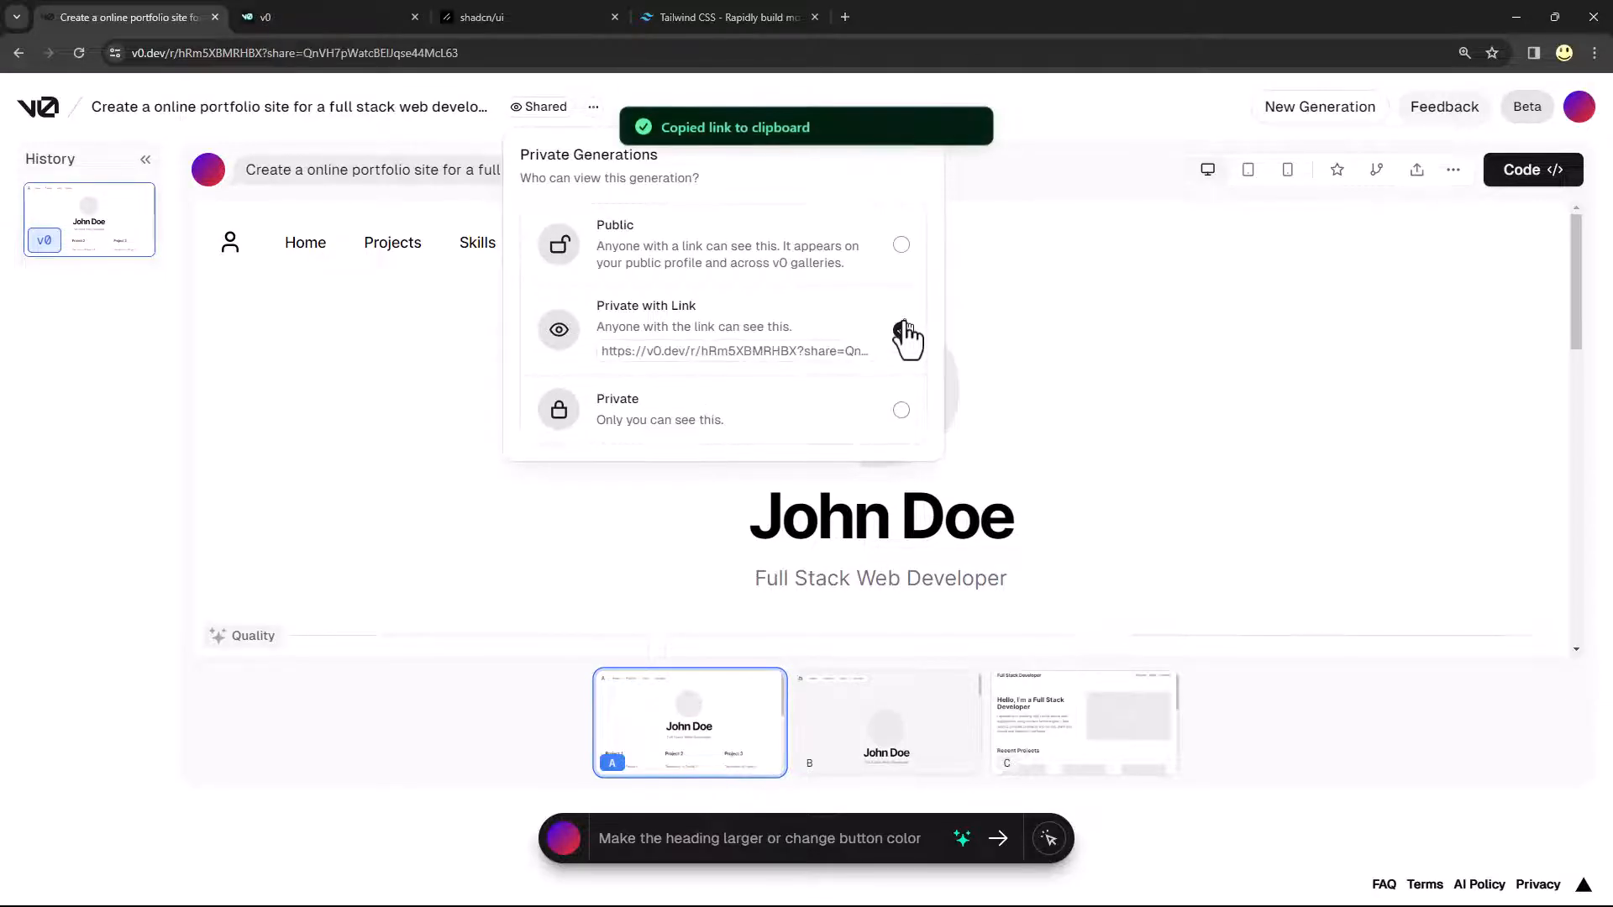
pyautogui.click(401, 347)
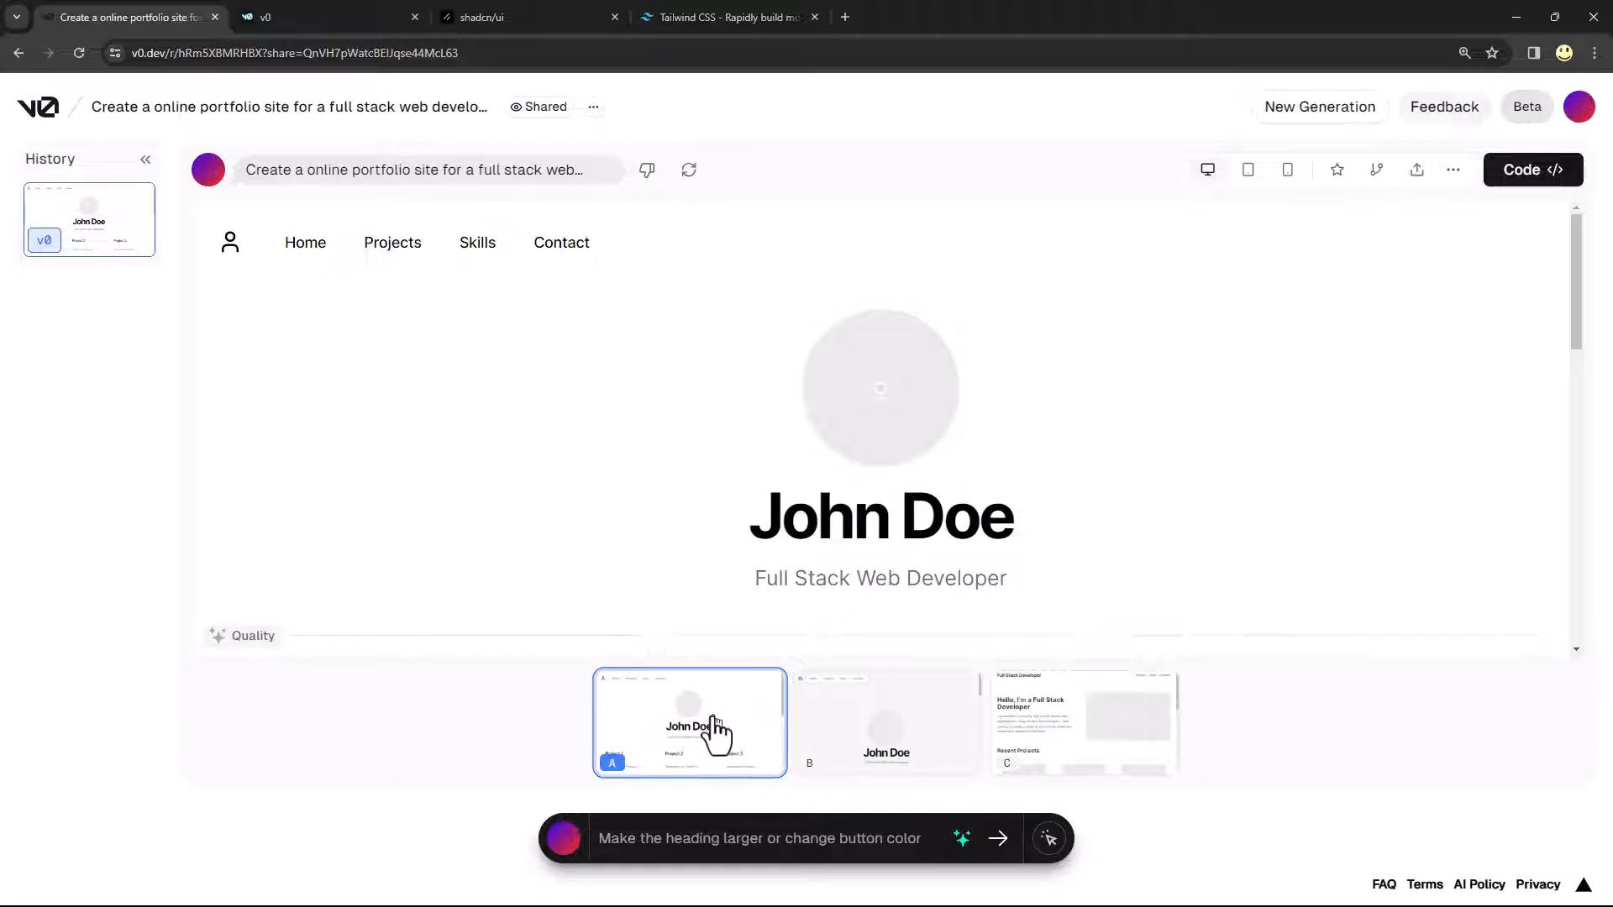
# Review version A's full layout again, comparing its project cards, skills grid, contact form and footer
pyautogui.scroll(-10, 652, 467)
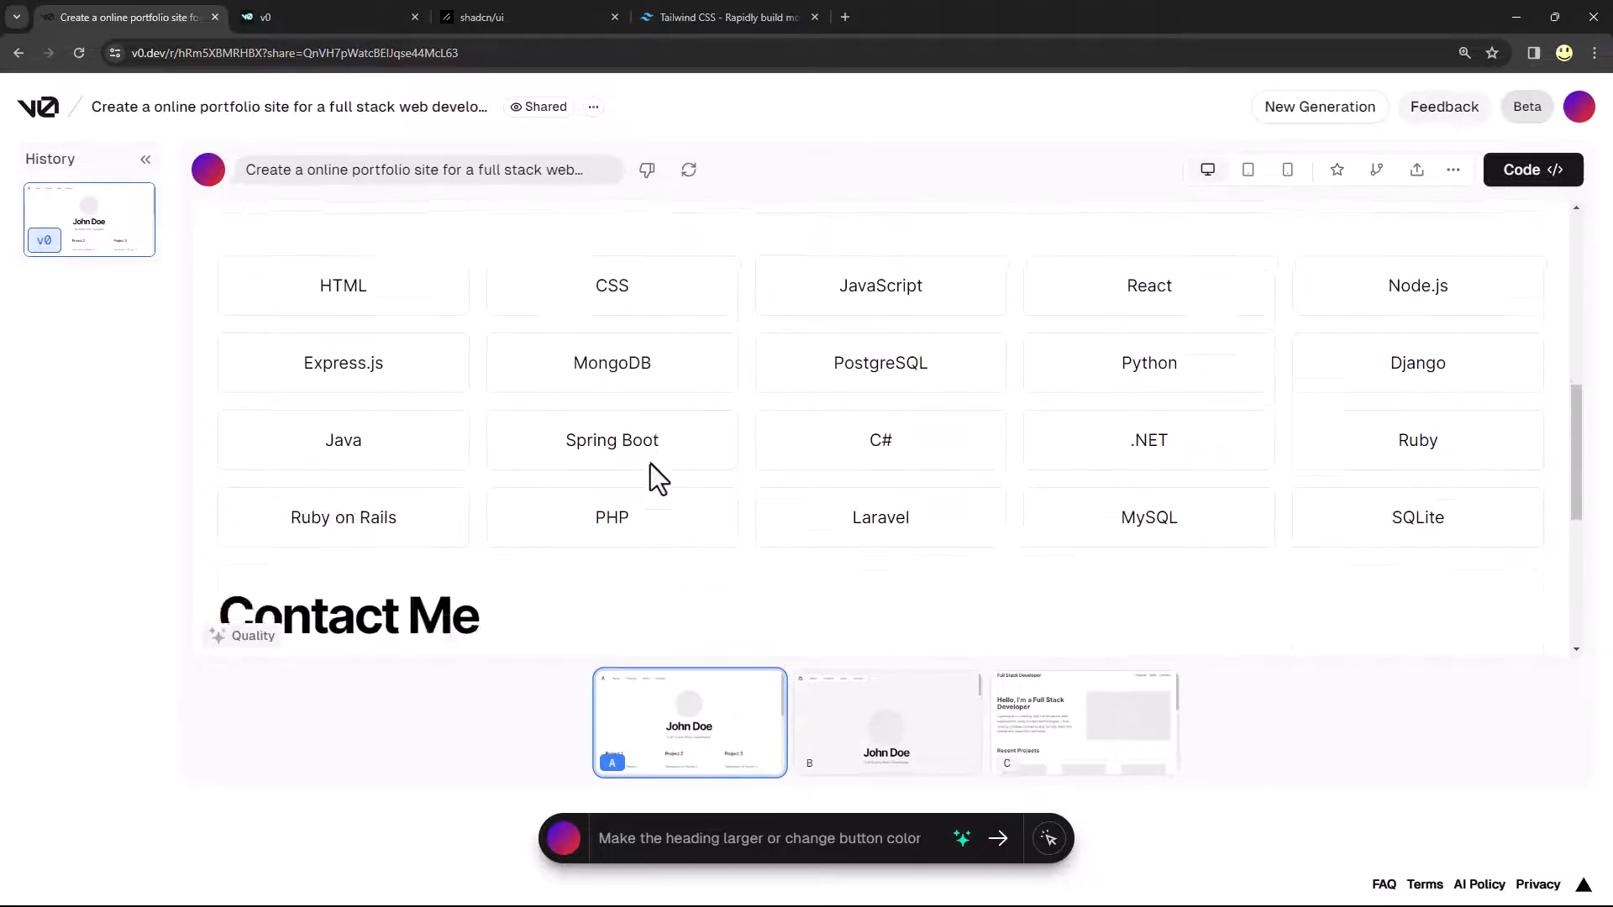
pyautogui.scroll(8, 649, 476)
pyautogui.scroll(-10, 649, 475)
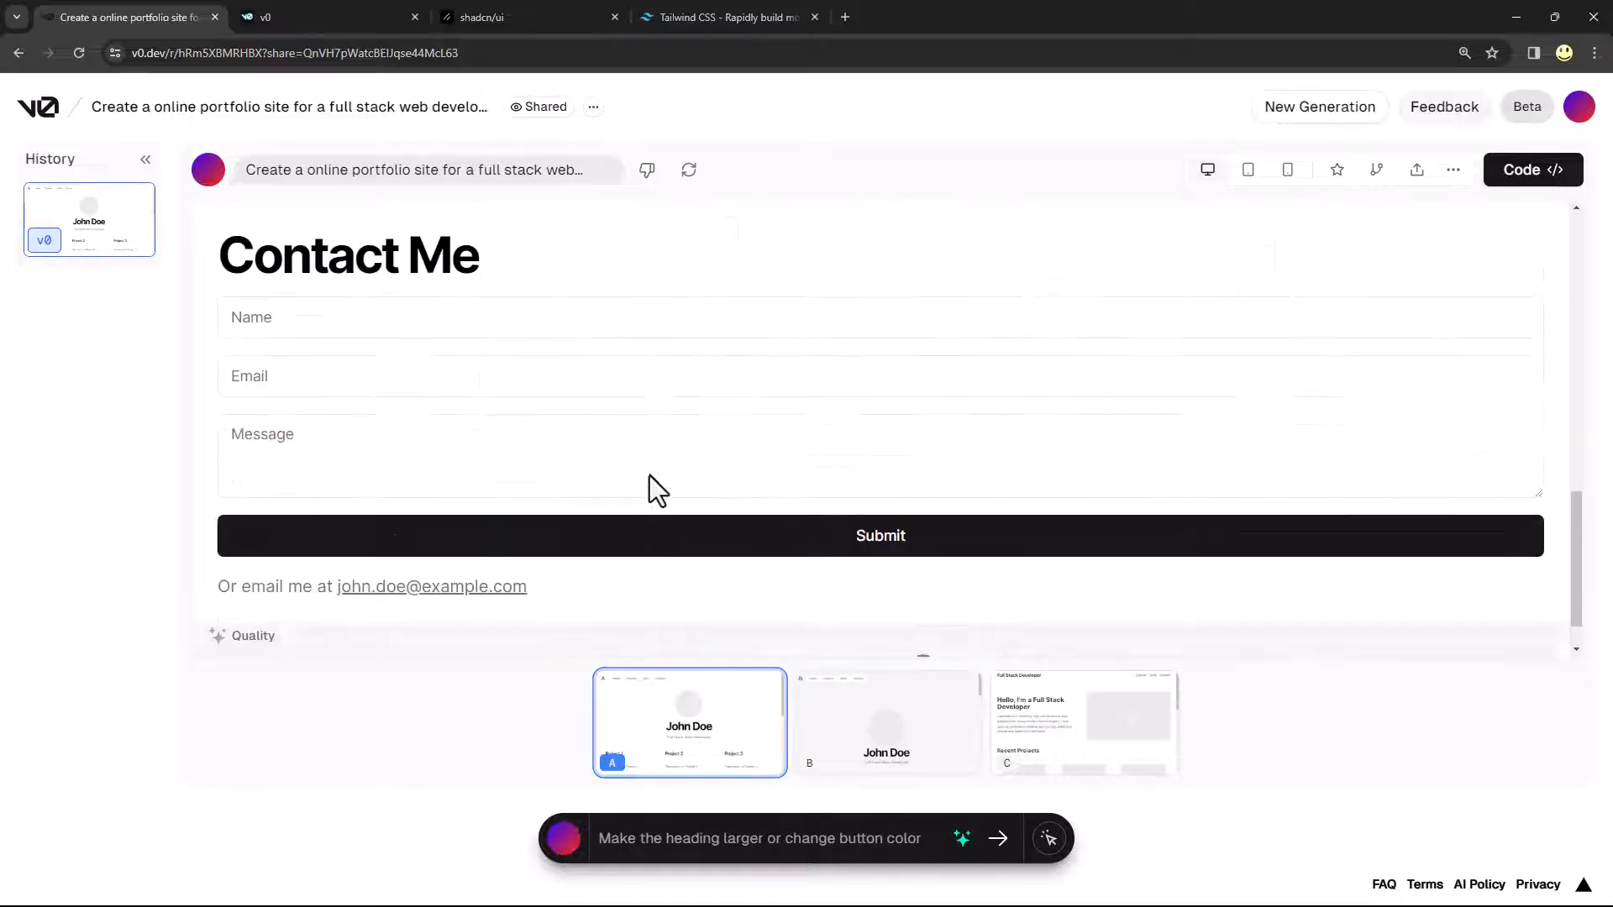
pyautogui.scroll(5, 651, 483)
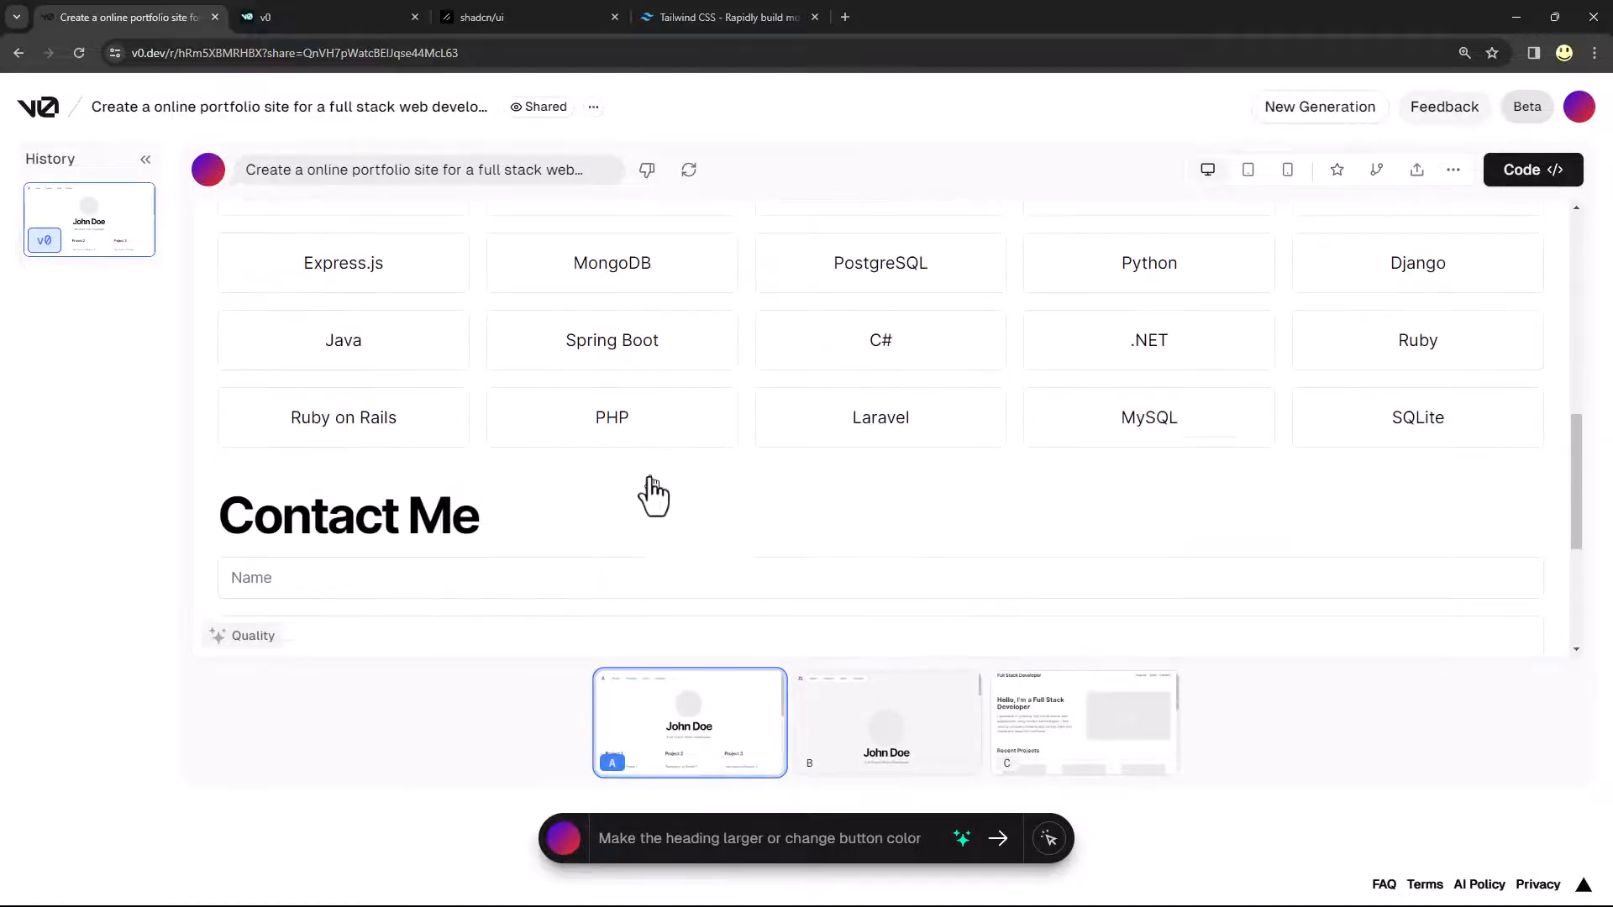
pyautogui.scroll(3, 652, 491)
pyautogui.scroll(-3, 652, 492)
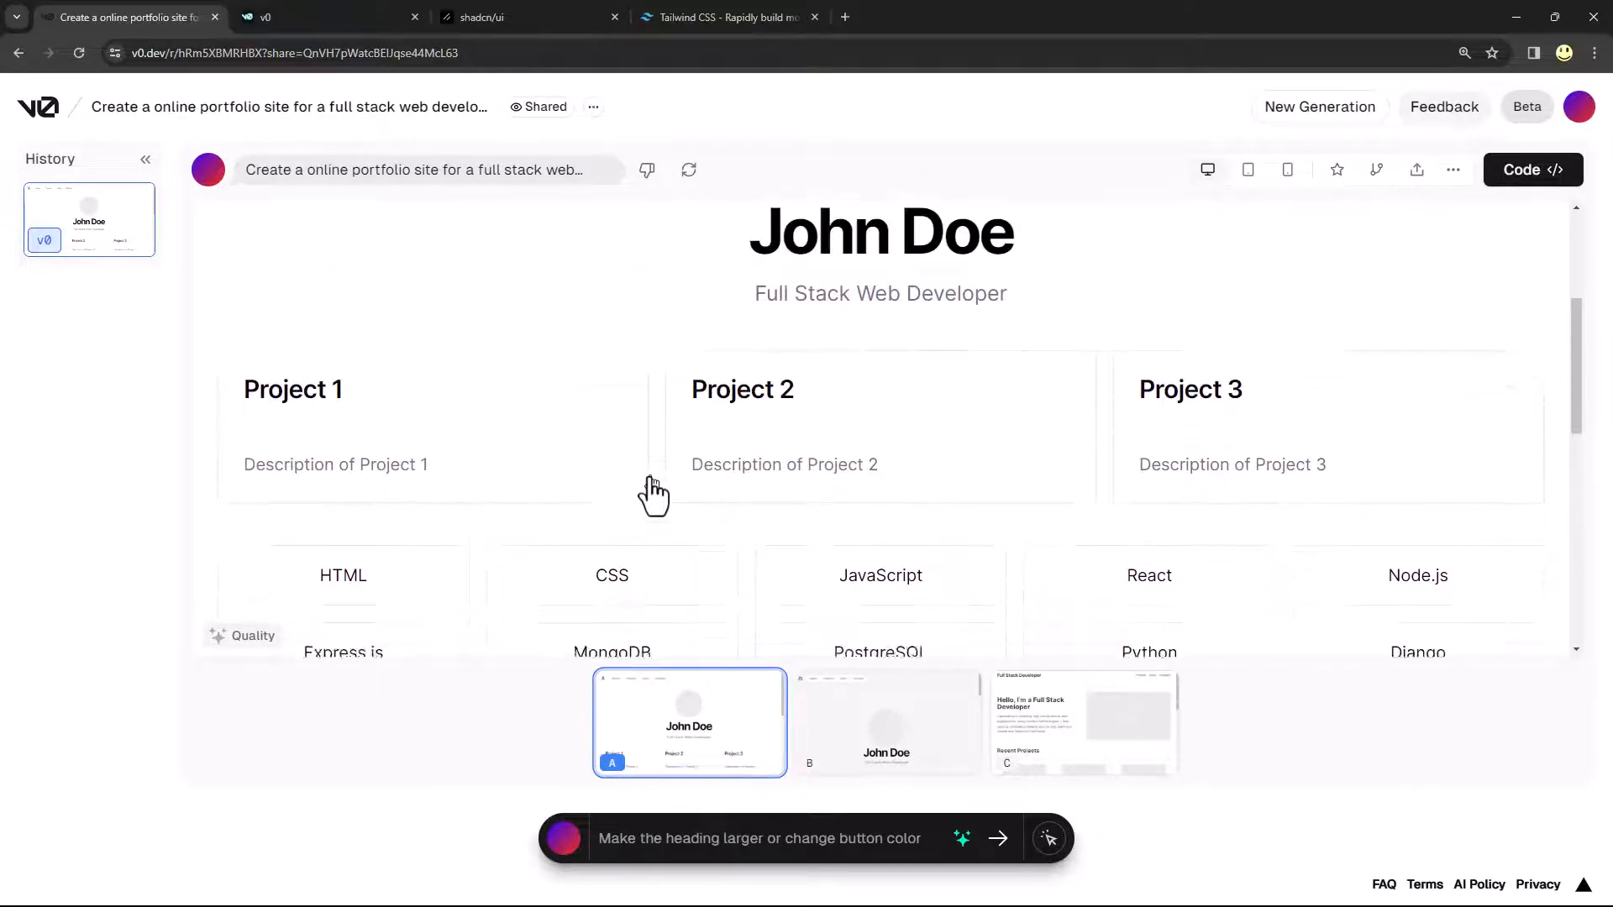
pyautogui.scroll(-5, 652, 491)
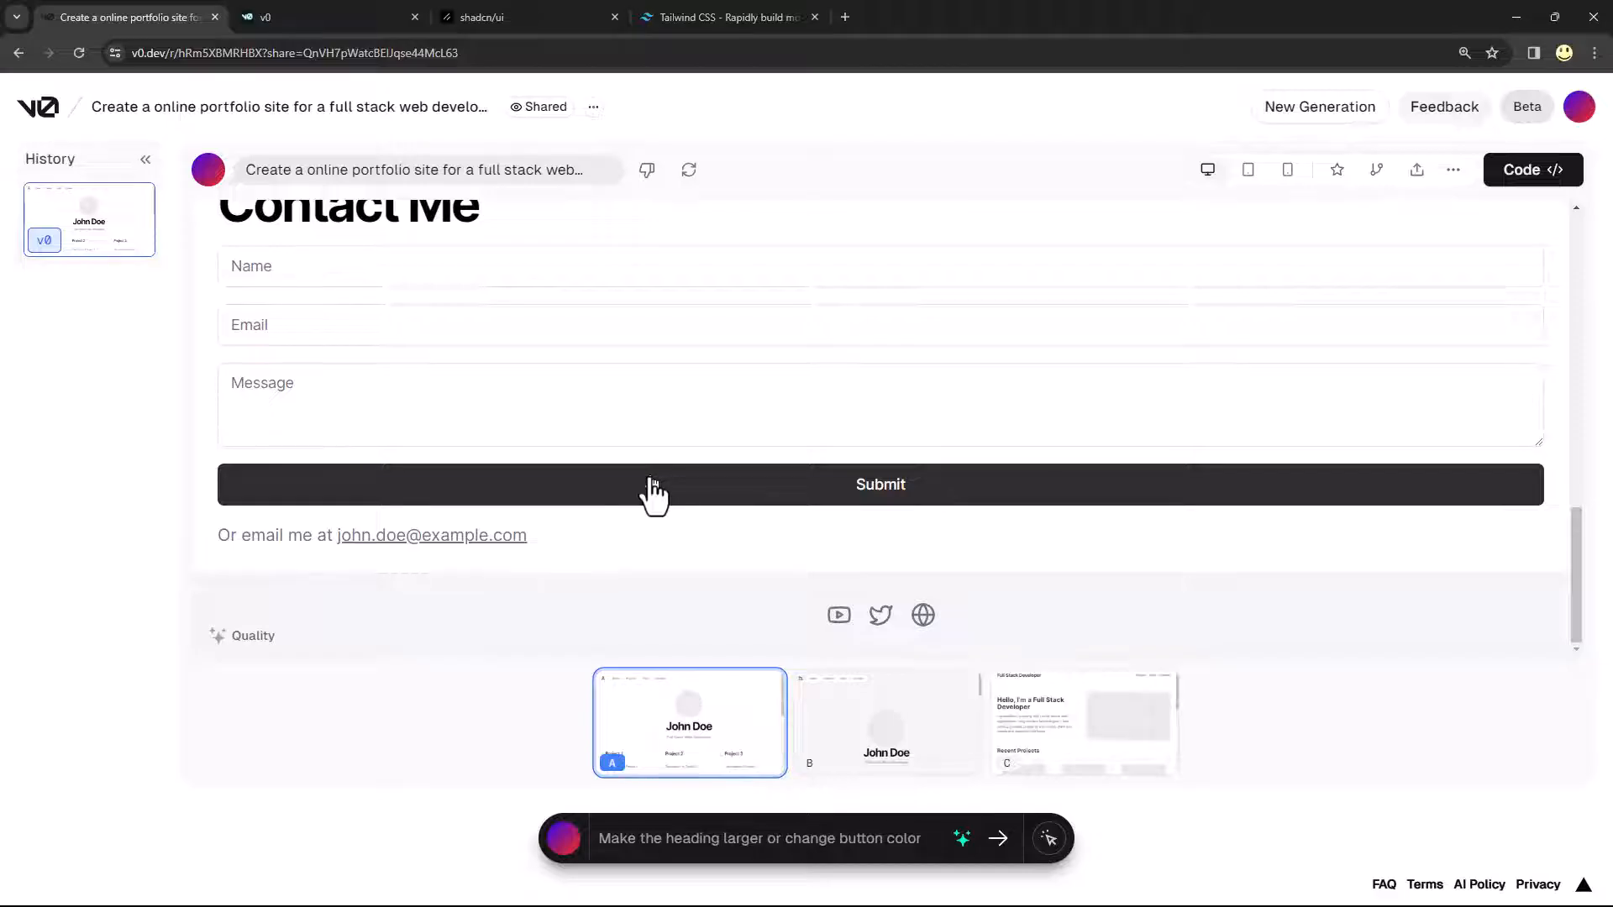
pyautogui.scroll(5, 651, 492)
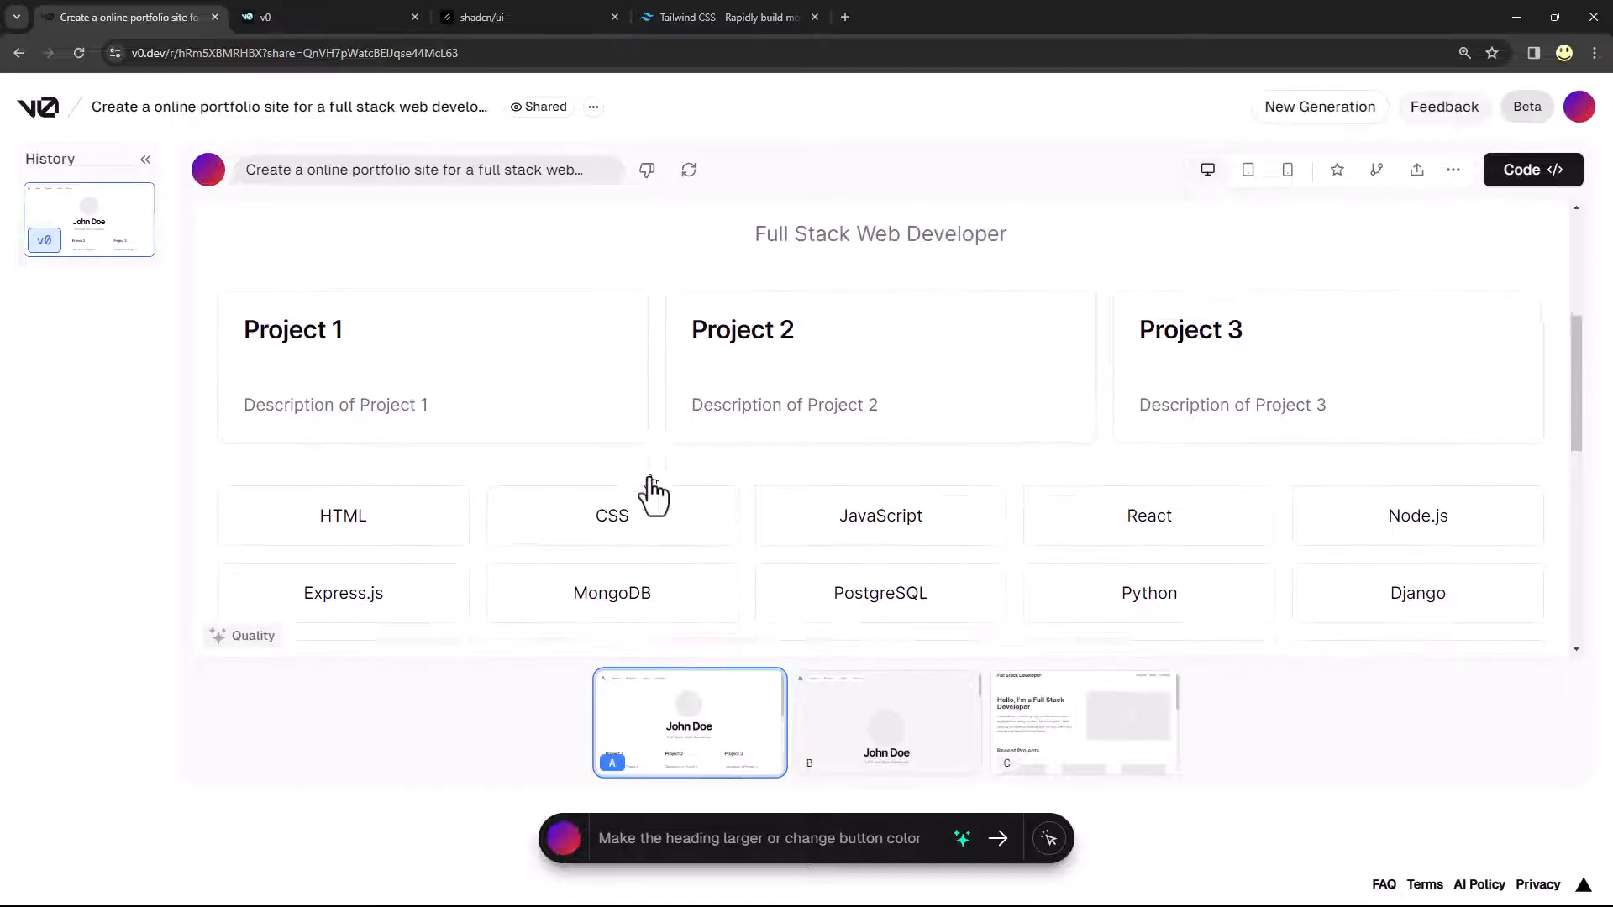
pyautogui.scroll(-2, 652, 492)
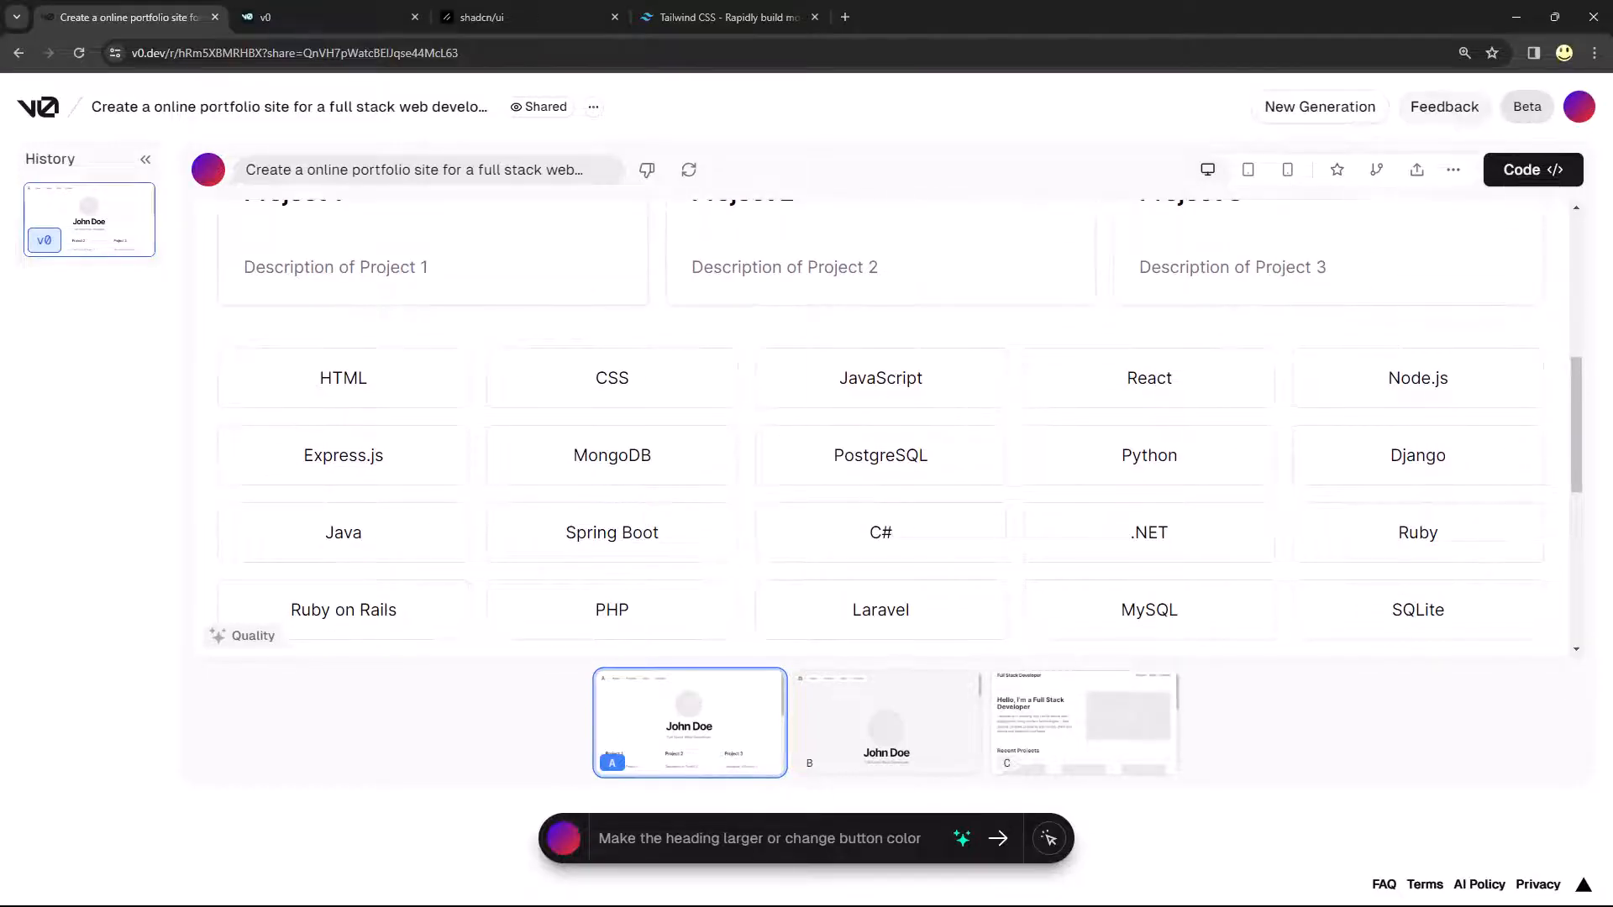
# Generate a revision that gives the 20 skills a gradient background fill fitting an orange and blue theme
pyautogui.write('Change the background colors of the 20 skills to be a gradient fill to fit an orange and blue theme')
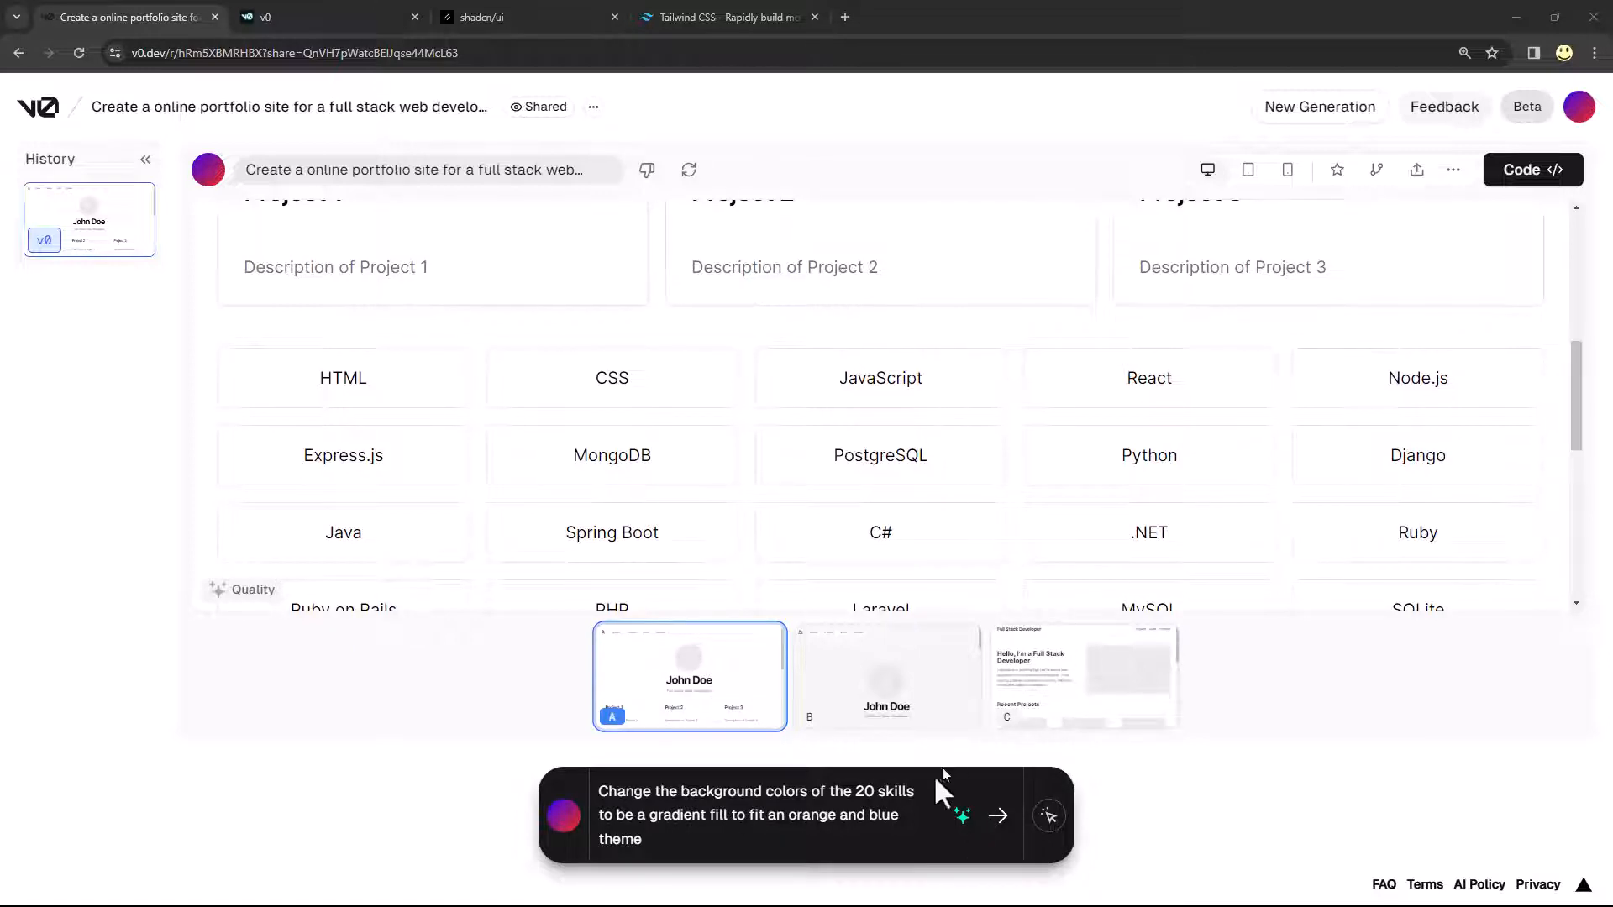
pyautogui.click(996, 814)
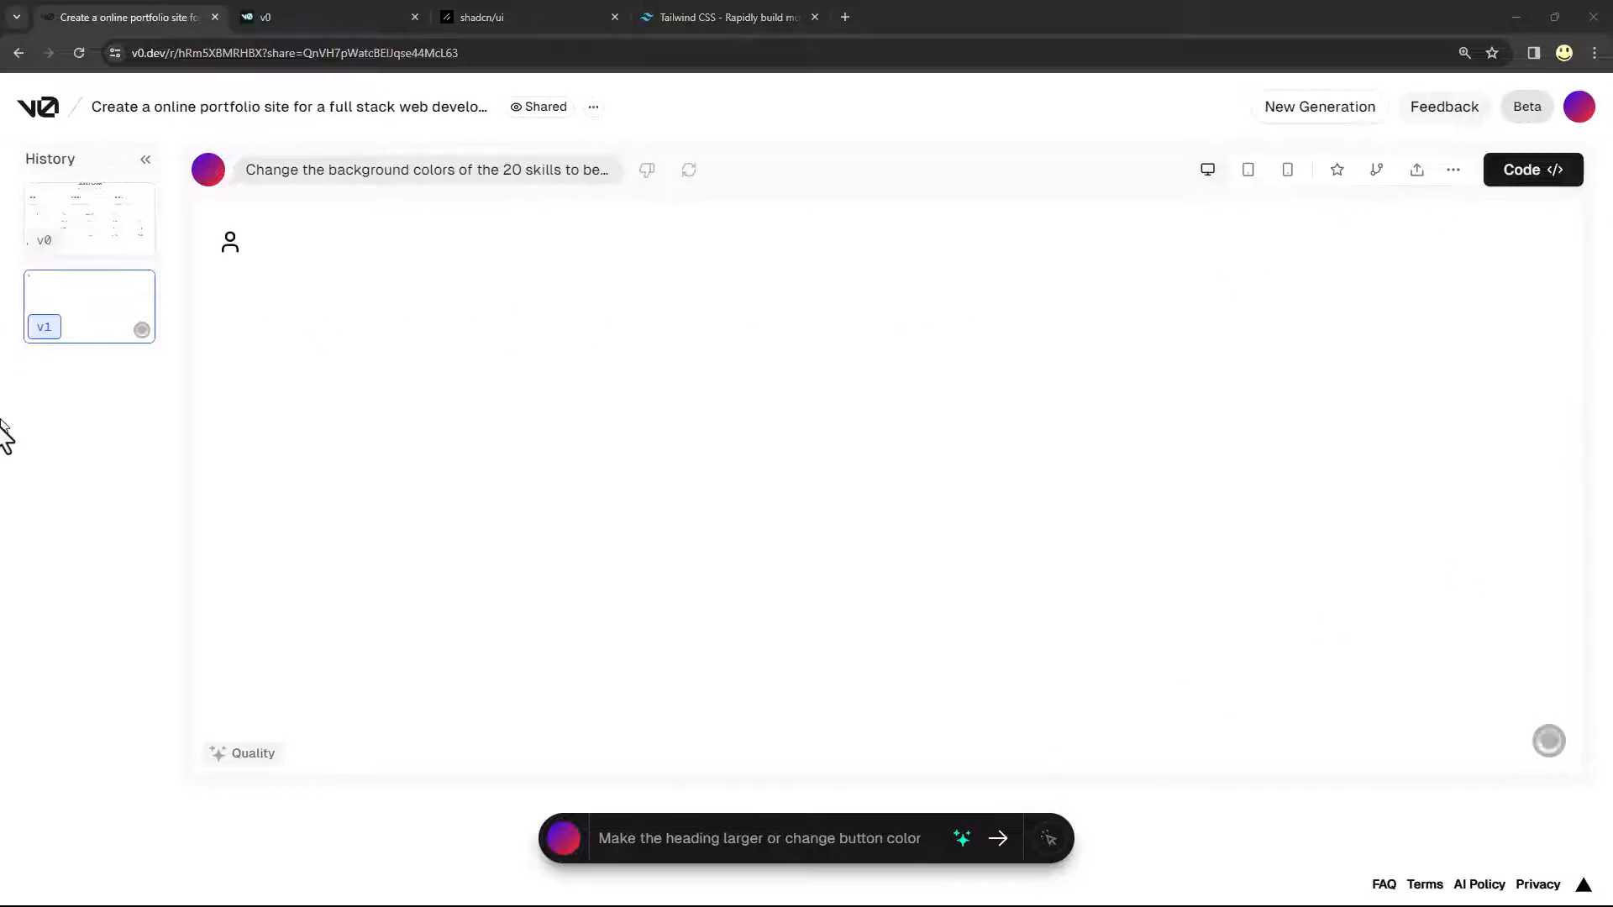
pyautogui.moveTo(92, 323)
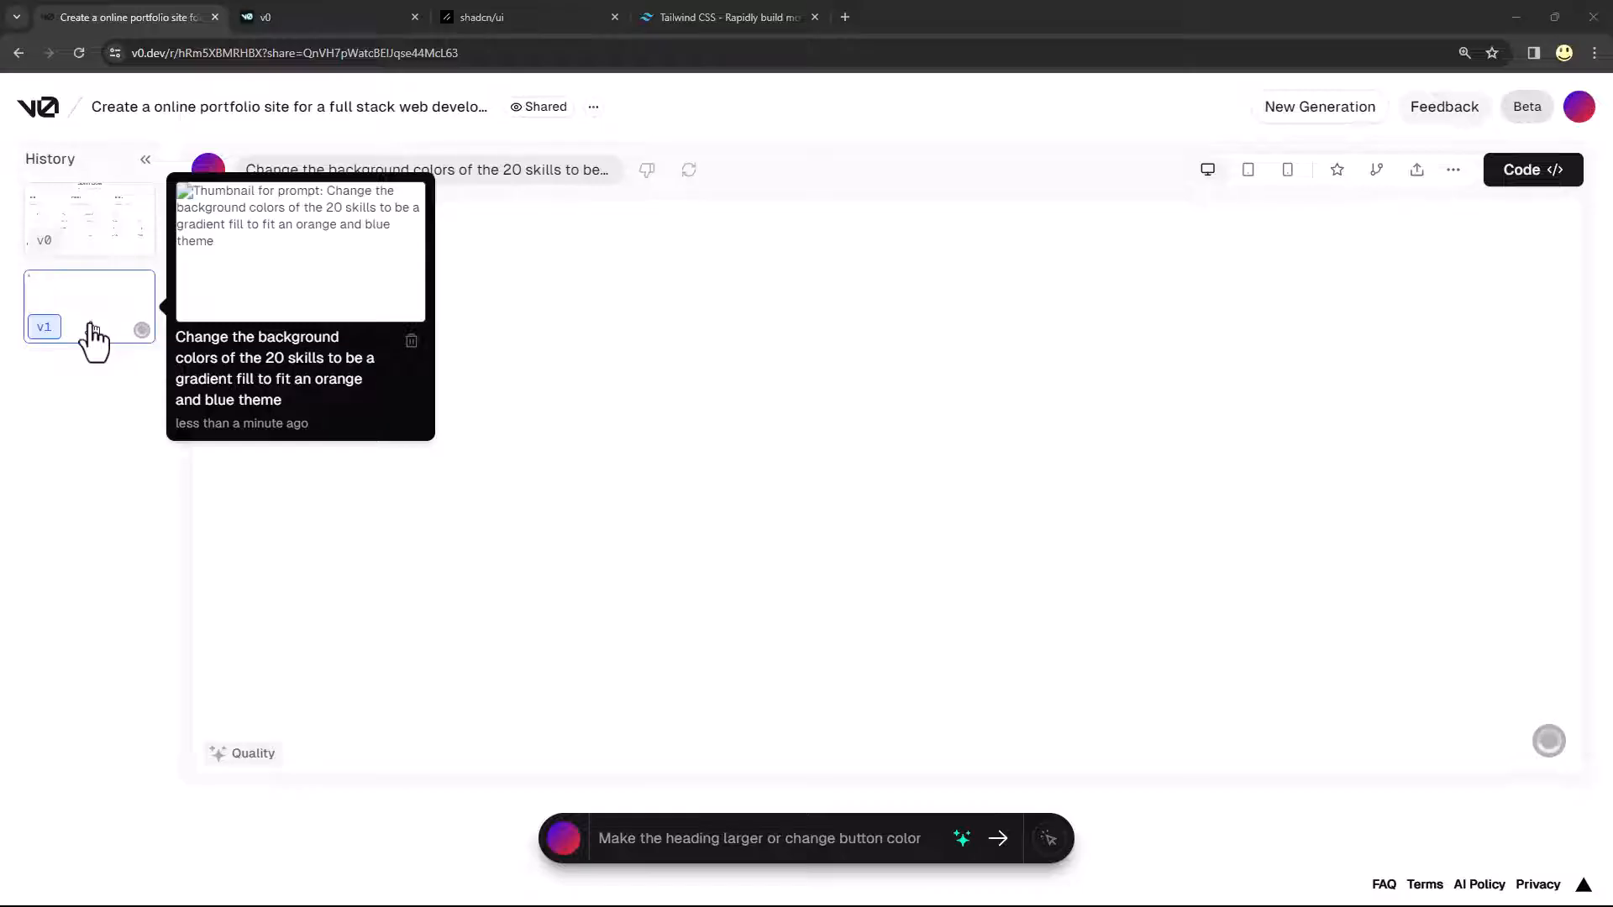
pyautogui.moveTo(71, 236)
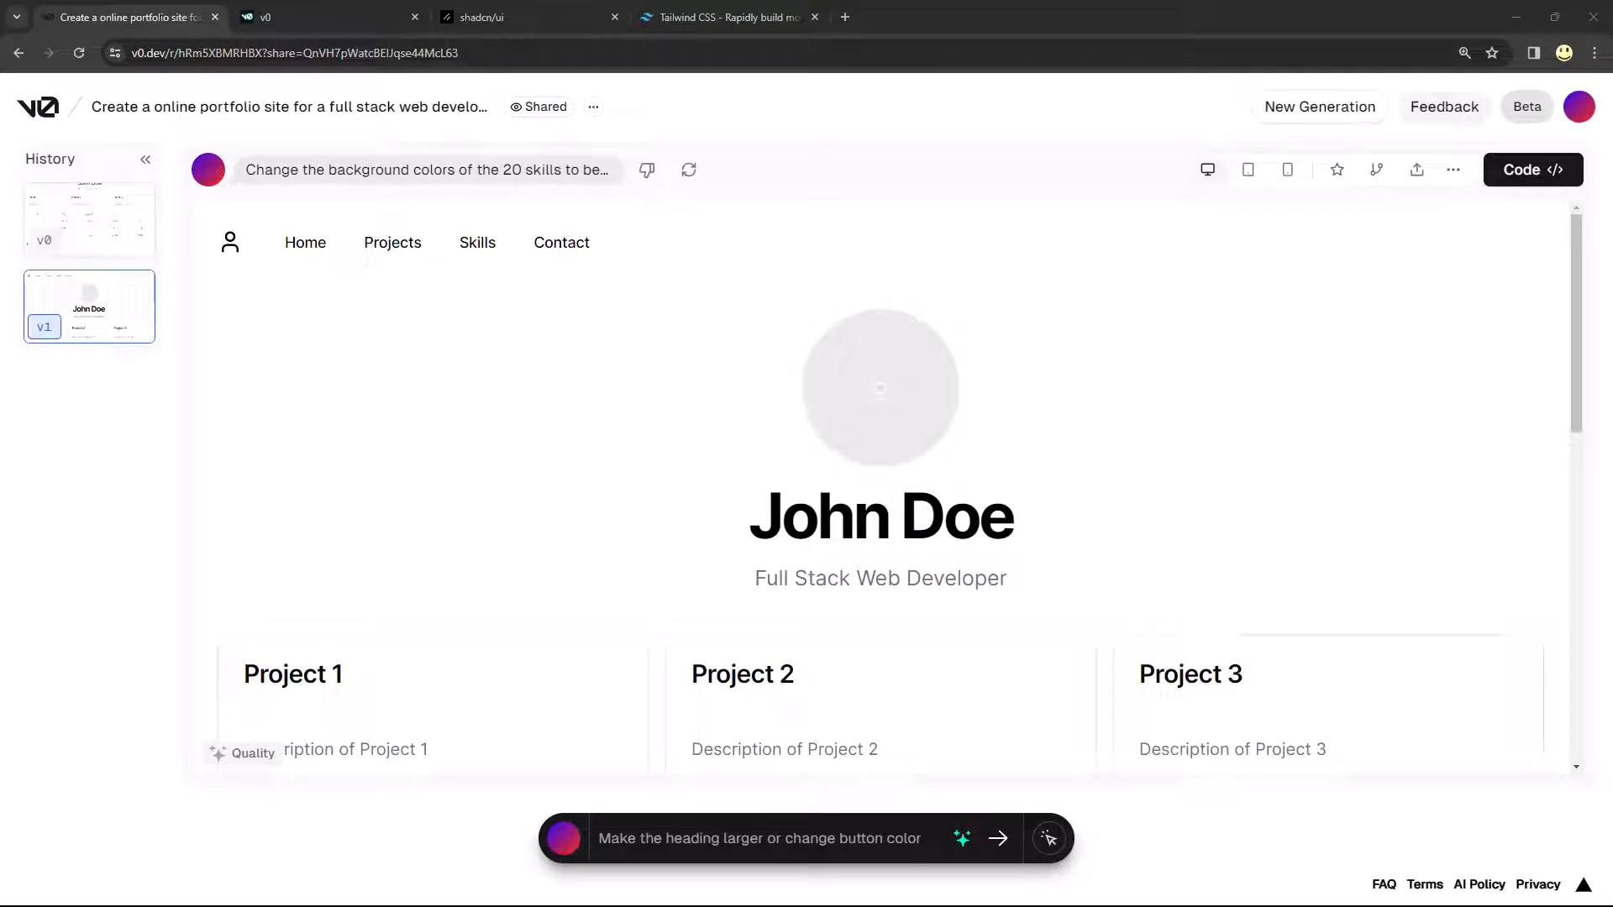
# Examine the revised desktop layout from the hero section through the skills grid, contact form and footer
pyautogui.middleClick(1346, 429)
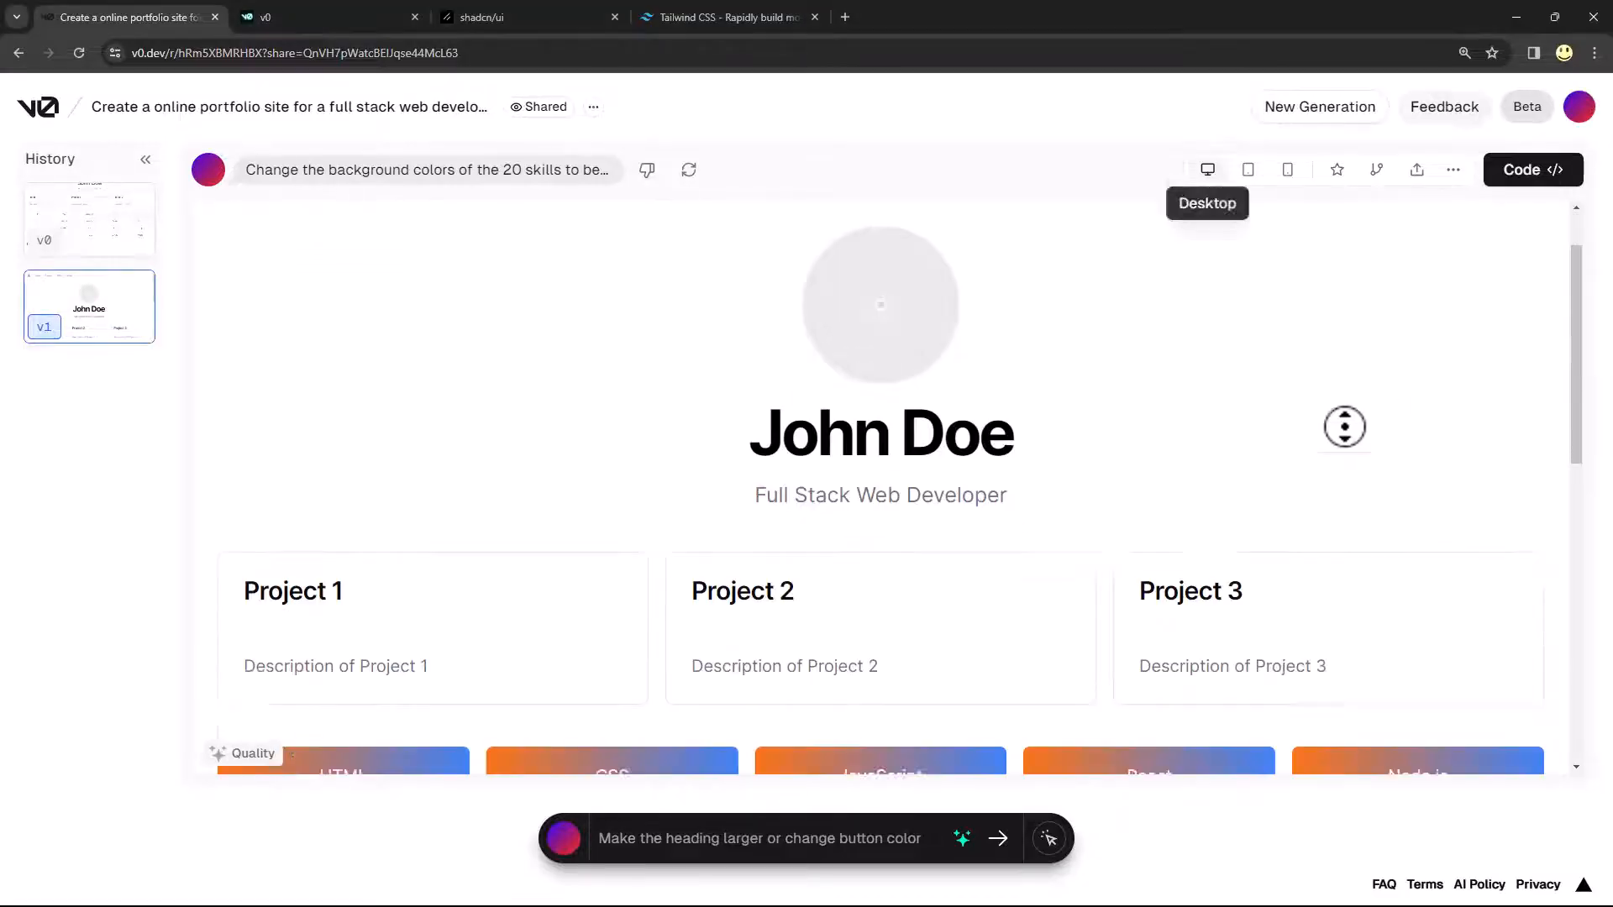
pyautogui.middleClick(1308, 361)
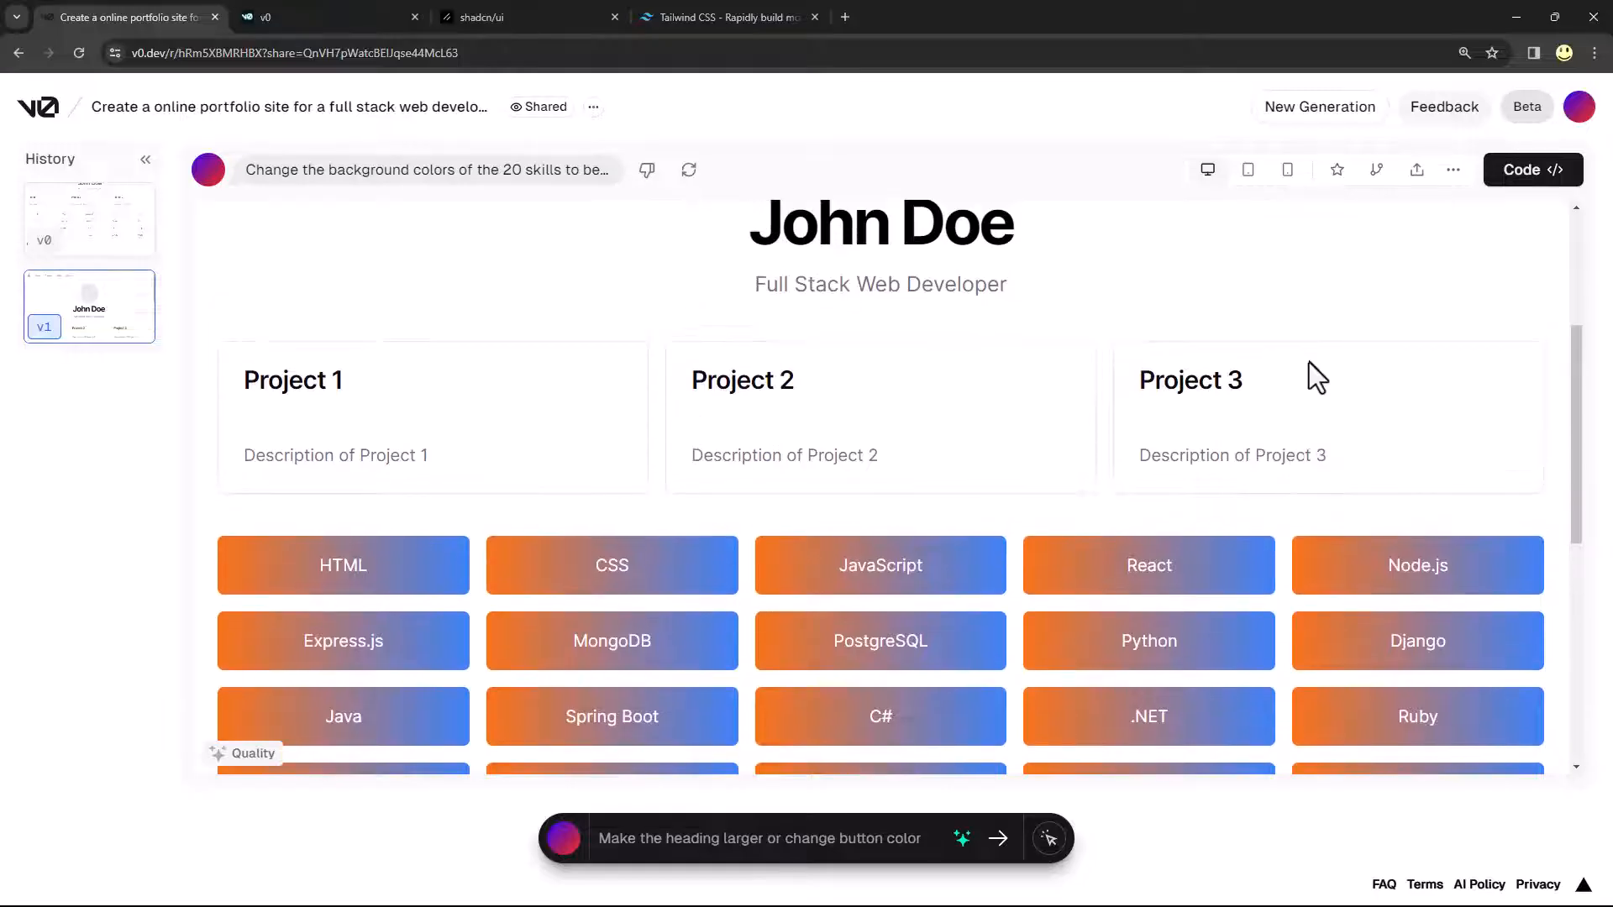
pyautogui.scroll(-7, 1361, 421)
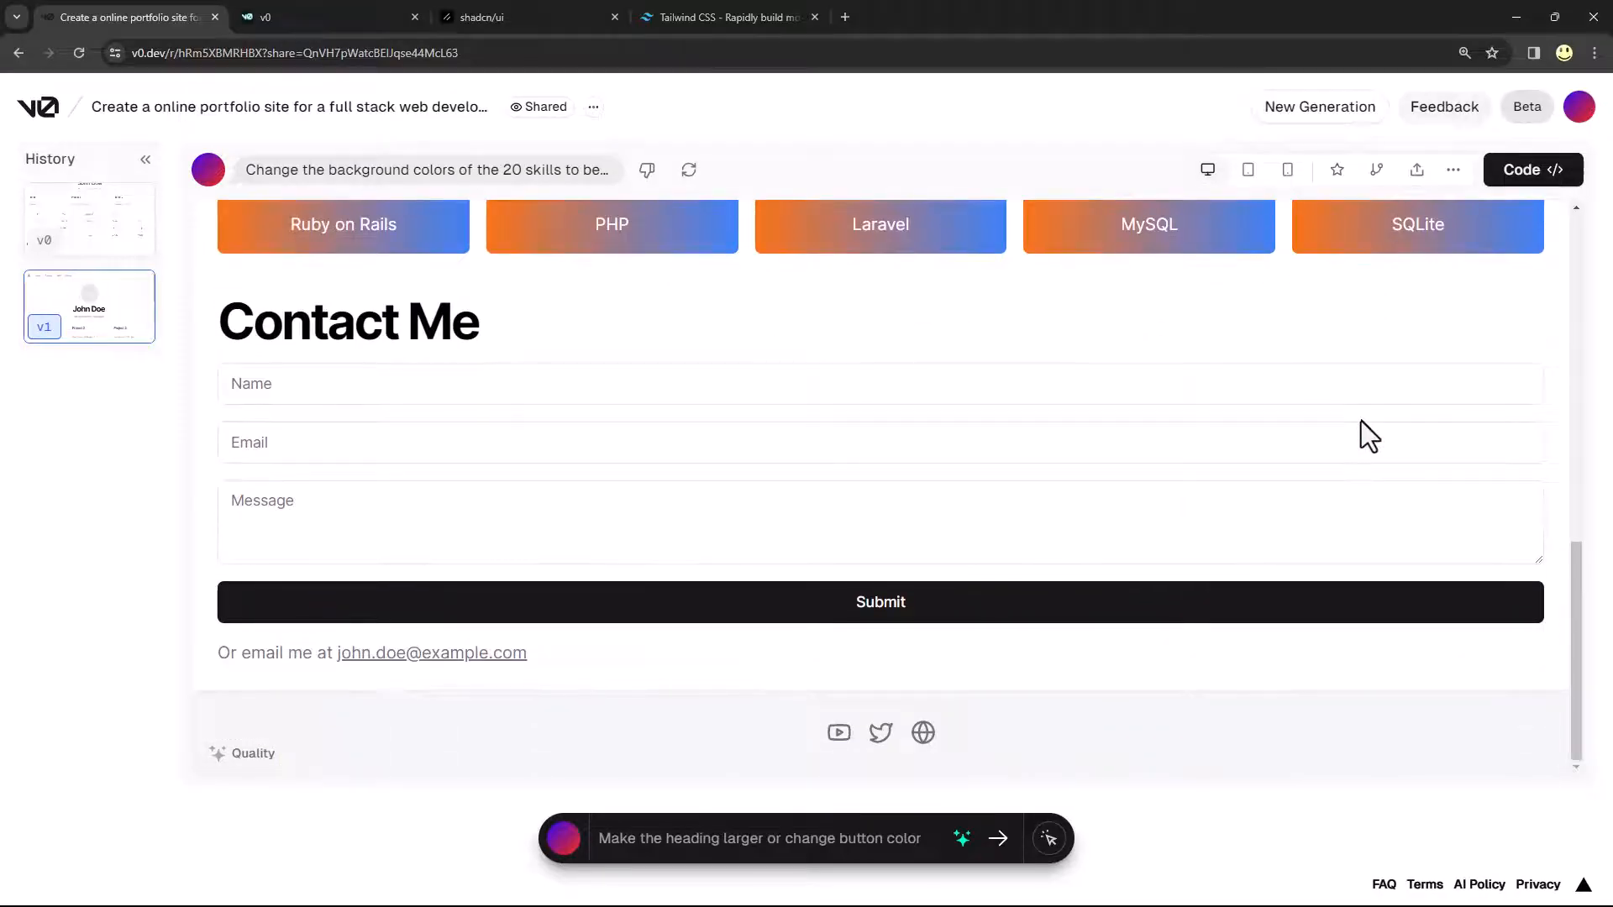
pyautogui.scroll(10, 1361, 420)
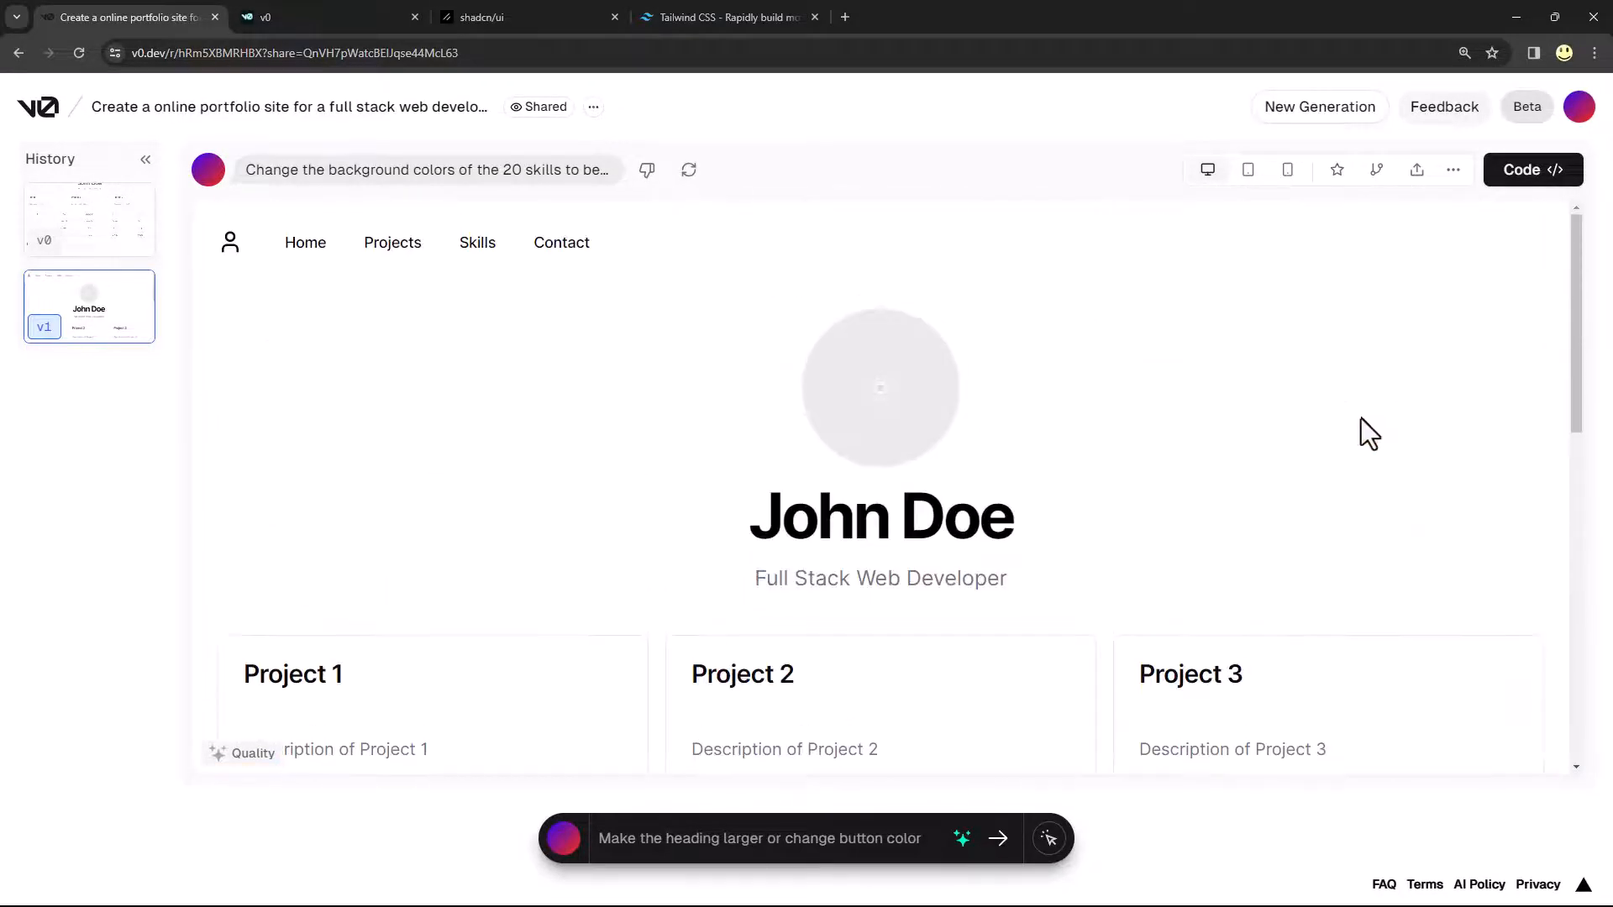
# Preview the revised site at tablet size, checking the skills grid and opening and closing its navigation menu
pyautogui.click(1248, 178)
pyautogui.scroll(-7, 1059, 437)
pyautogui.scroll(-8, 1053, 445)
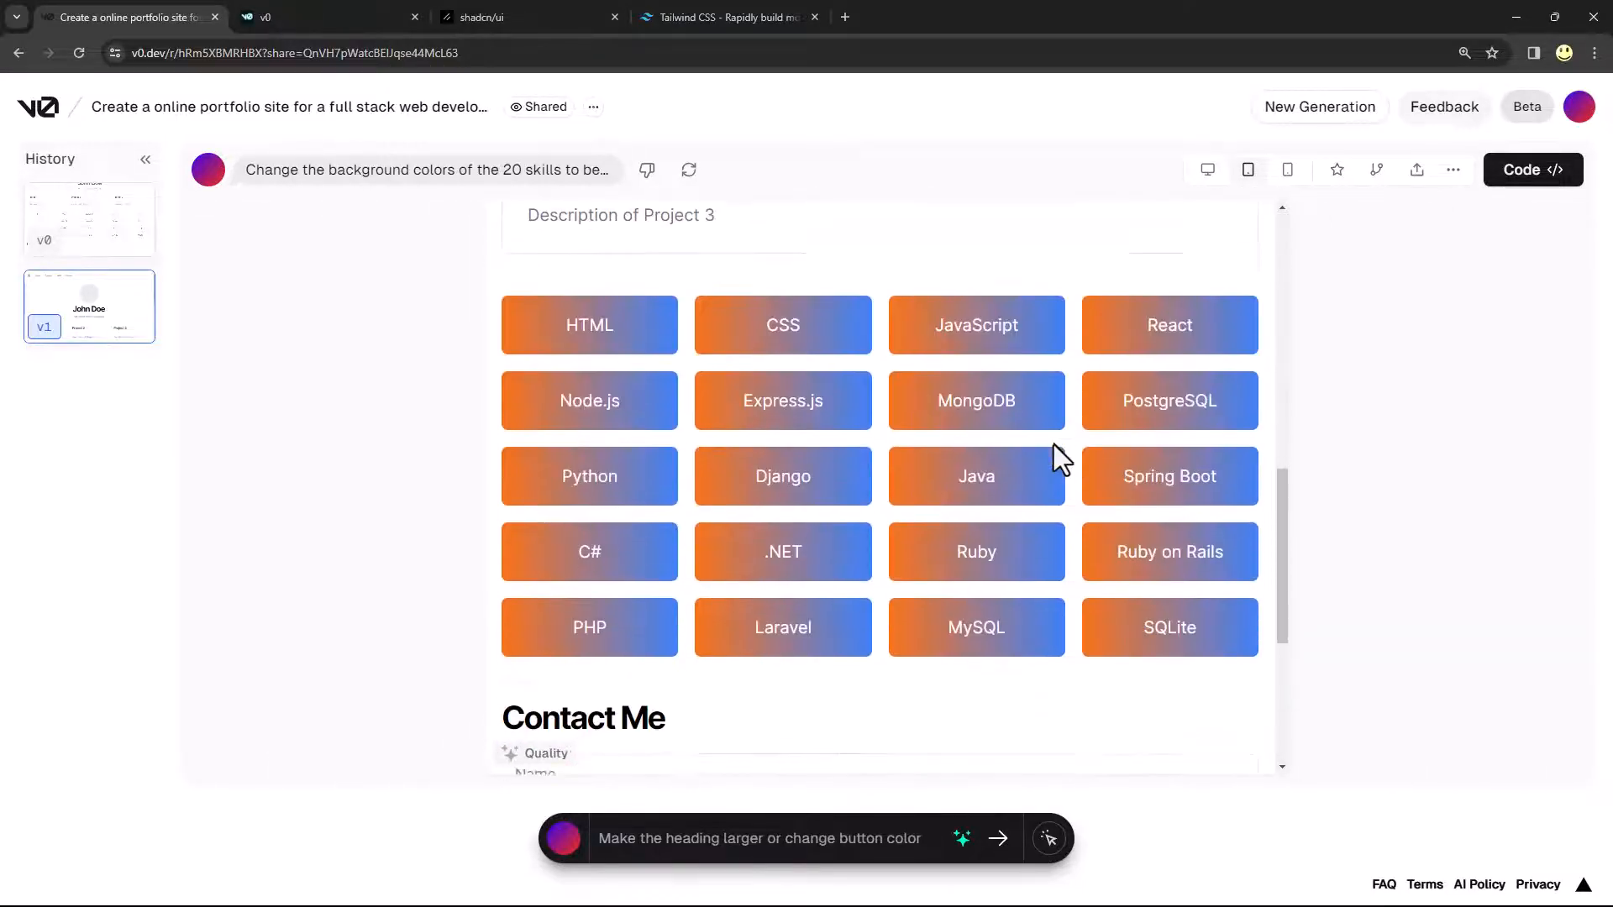
pyautogui.scroll(9, 1053, 445)
pyautogui.scroll(6, 1053, 445)
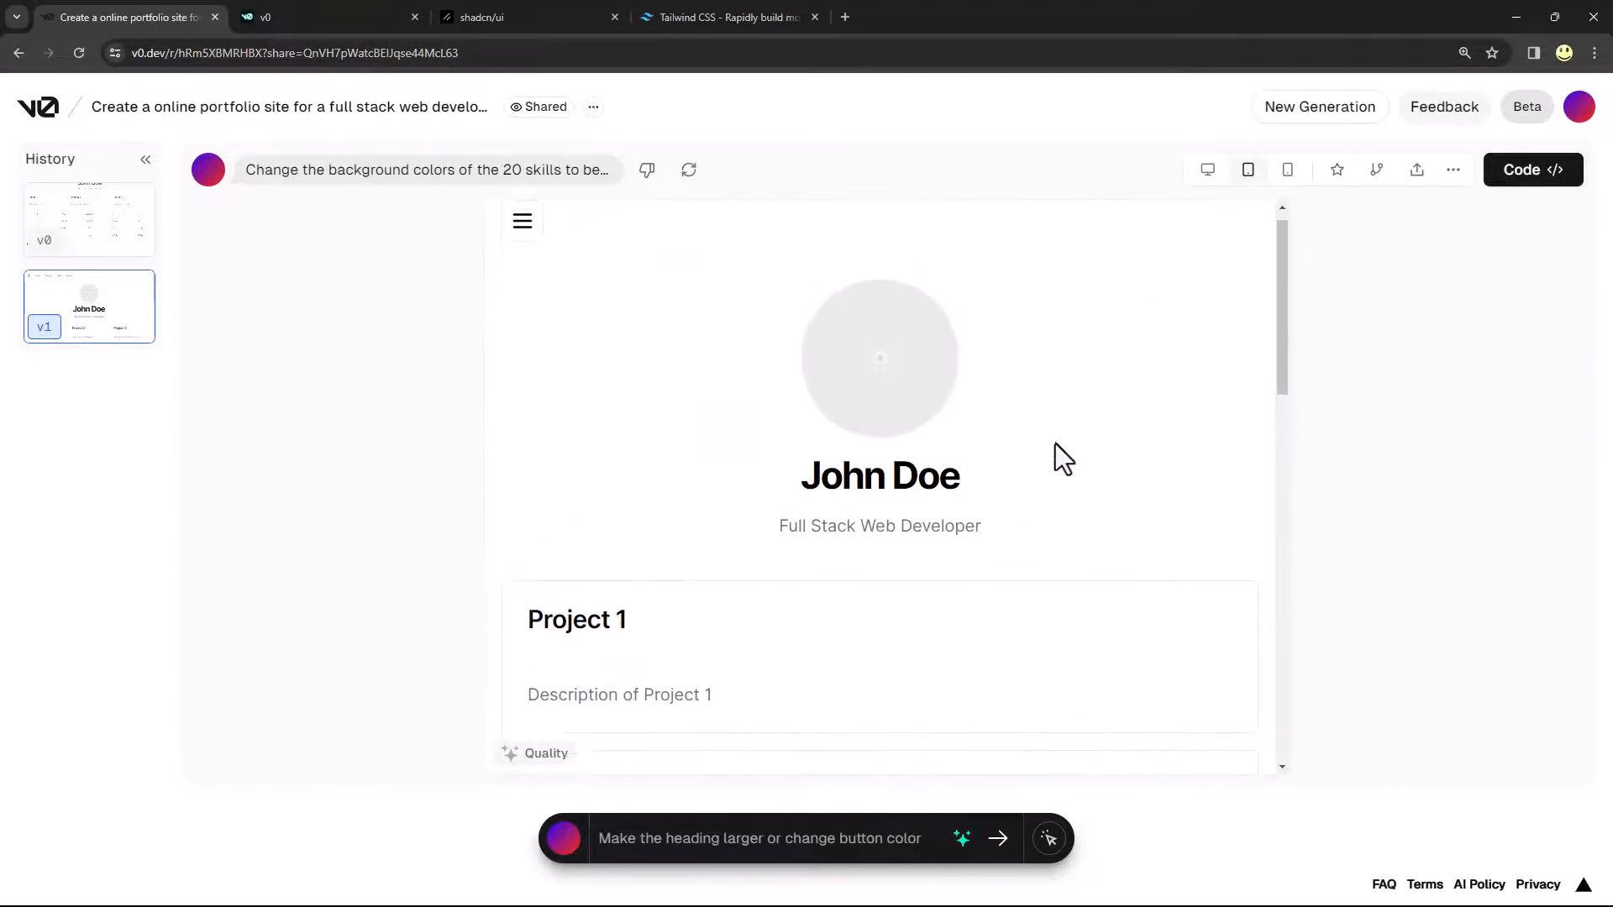
pyautogui.click(522, 244)
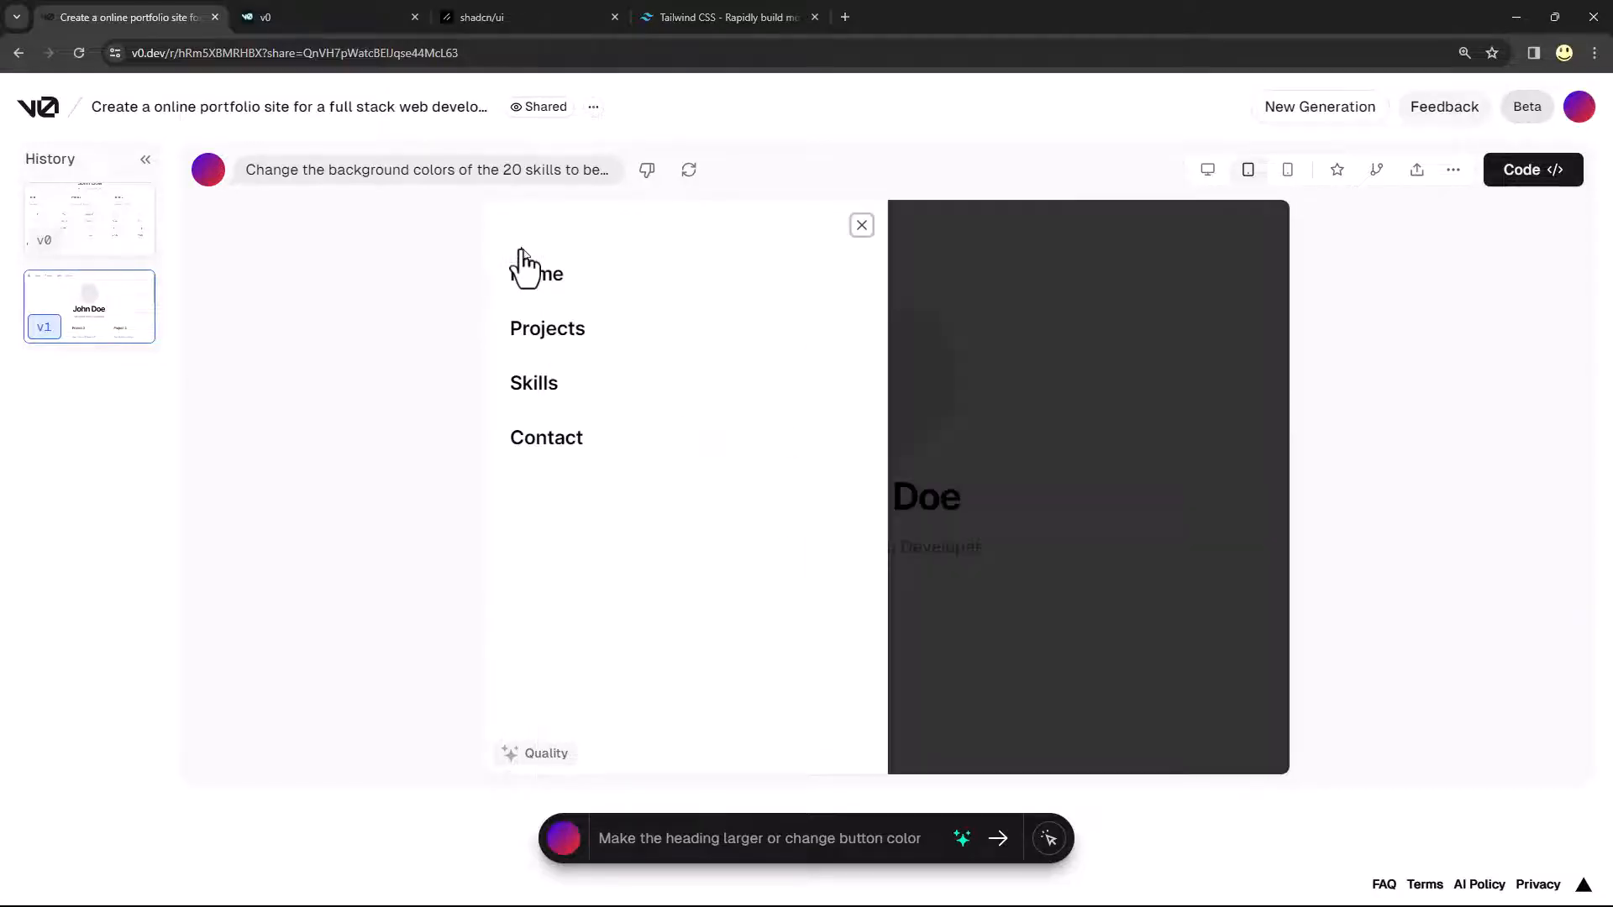
pyautogui.click(862, 225)
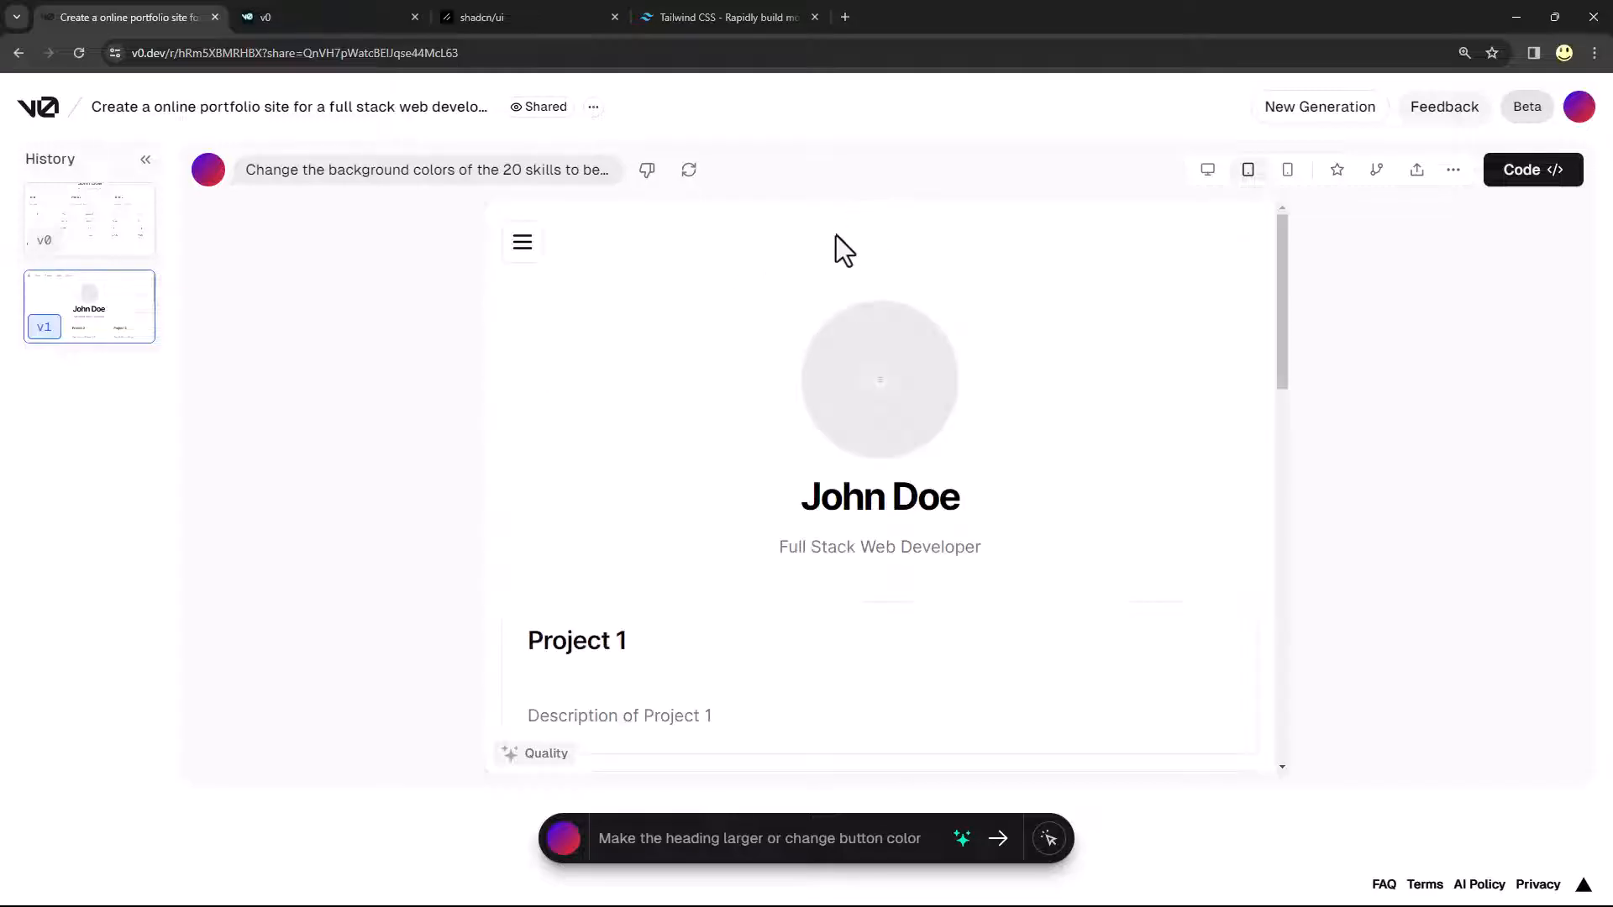
# Preview the site at mobile size, check the project cards and skills grid, and return to the desktop preview
pyautogui.click(1287, 171)
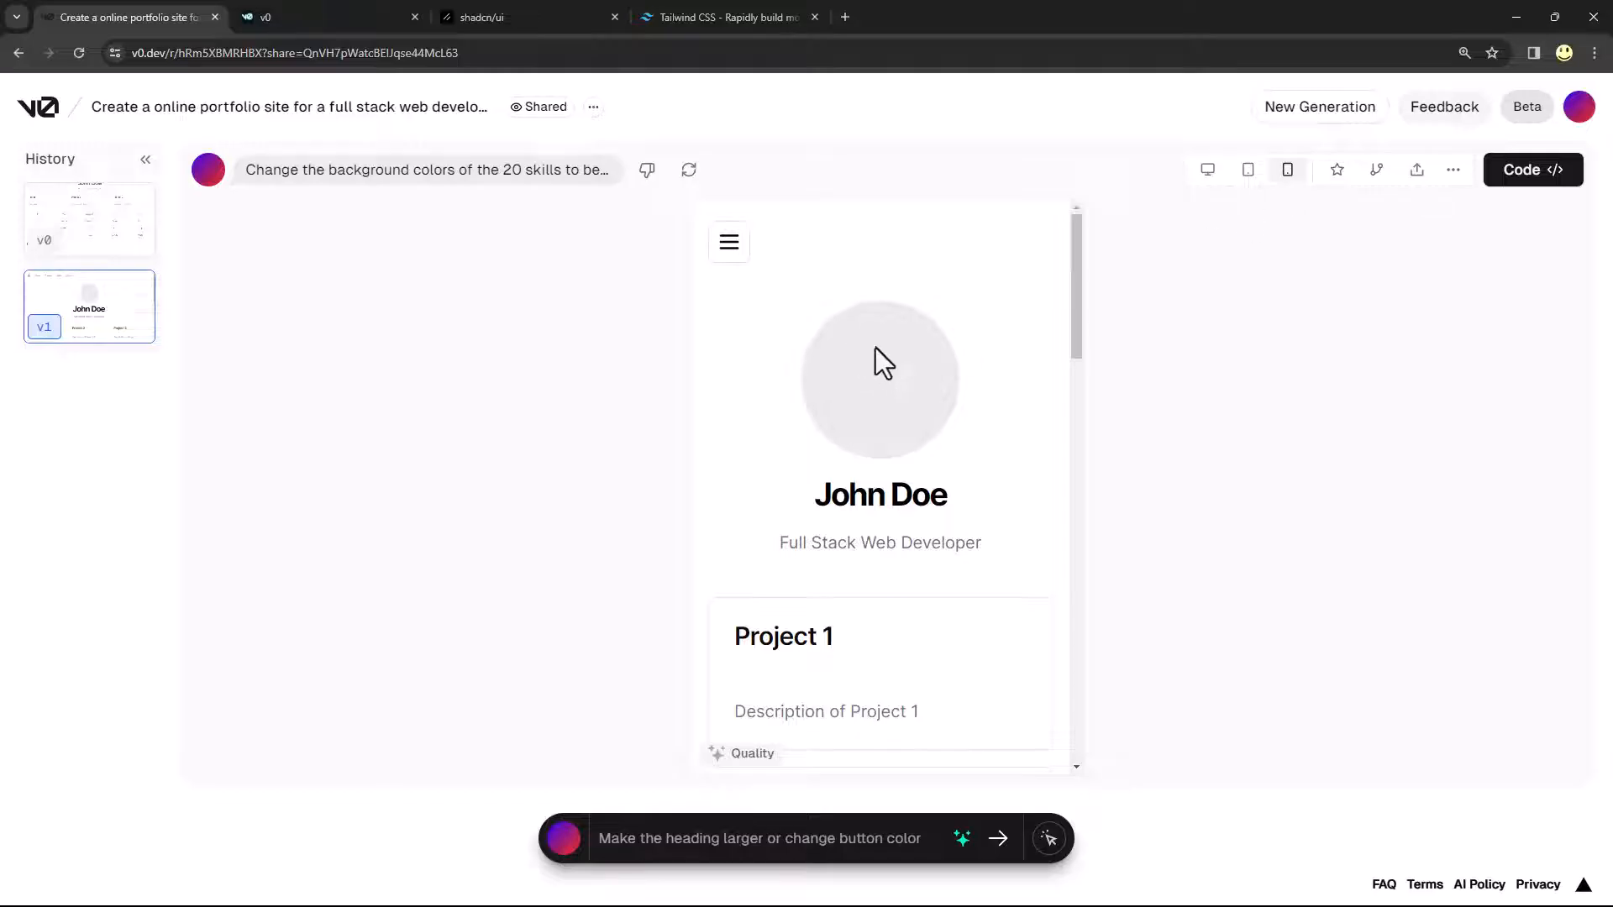
pyautogui.scroll(-4, 958, 376)
pyautogui.scroll(-10, 958, 376)
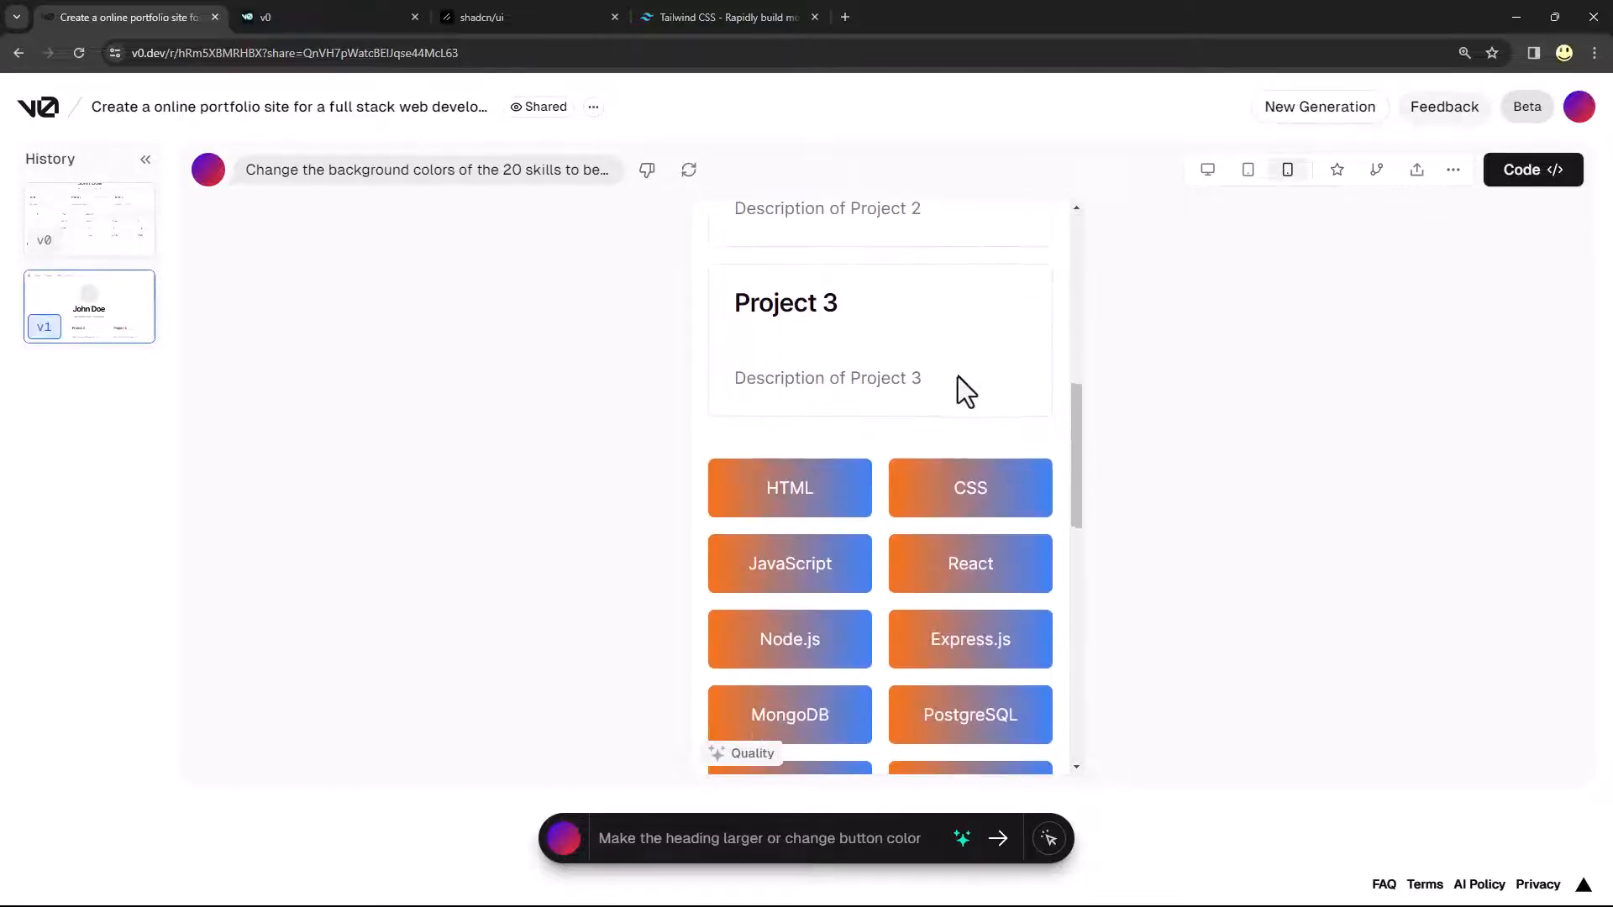
pyautogui.scroll(14, 957, 391)
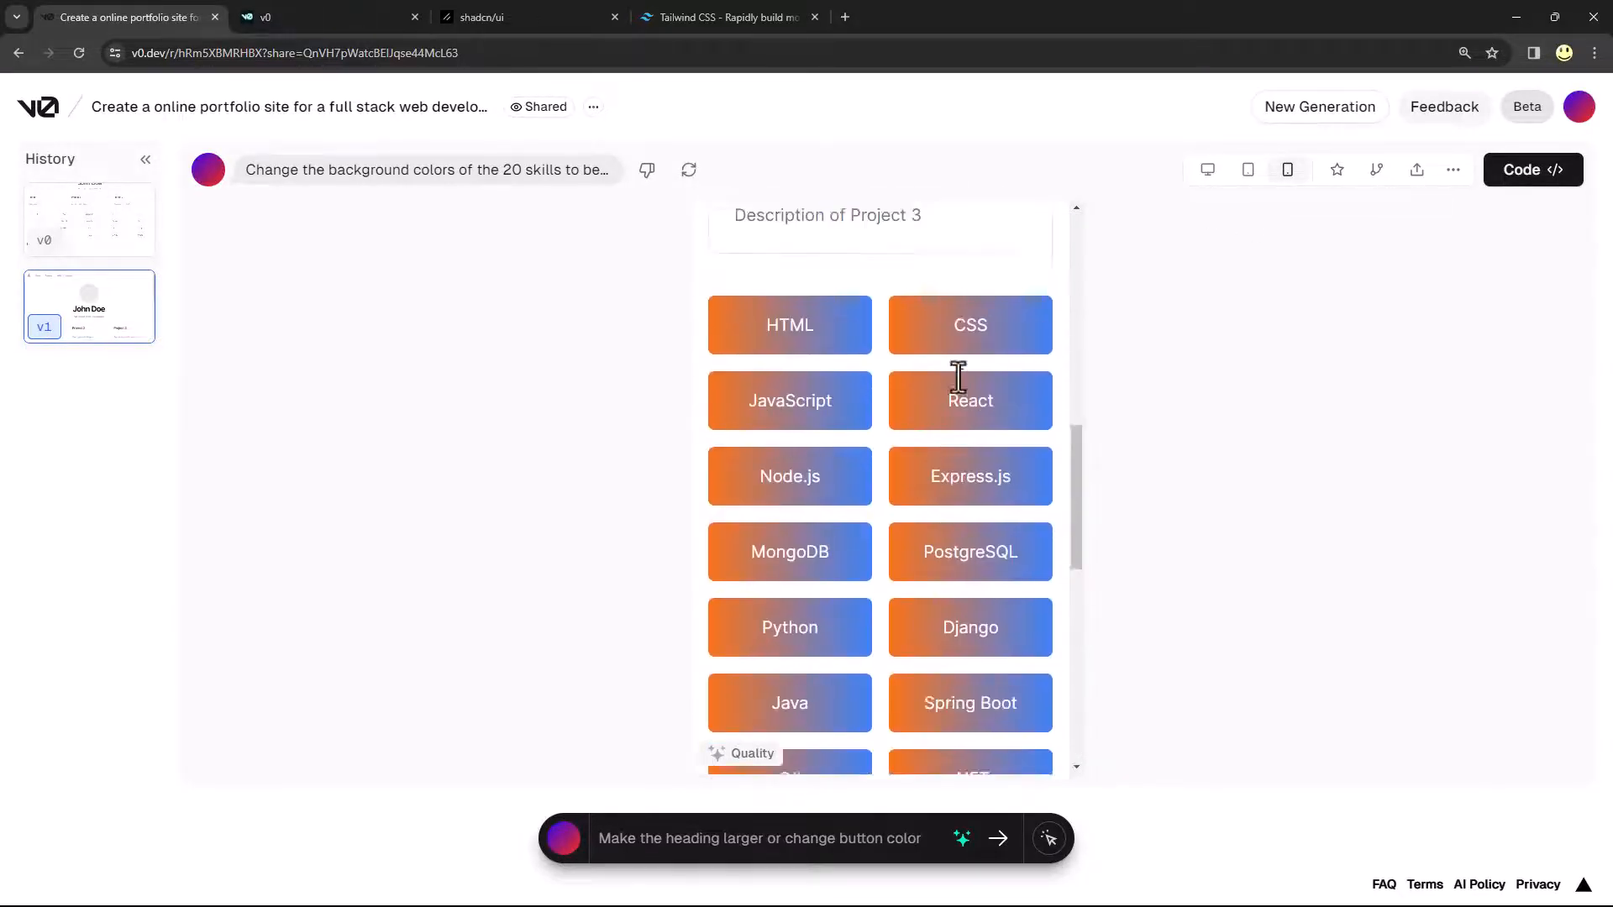
pyautogui.click(1209, 172)
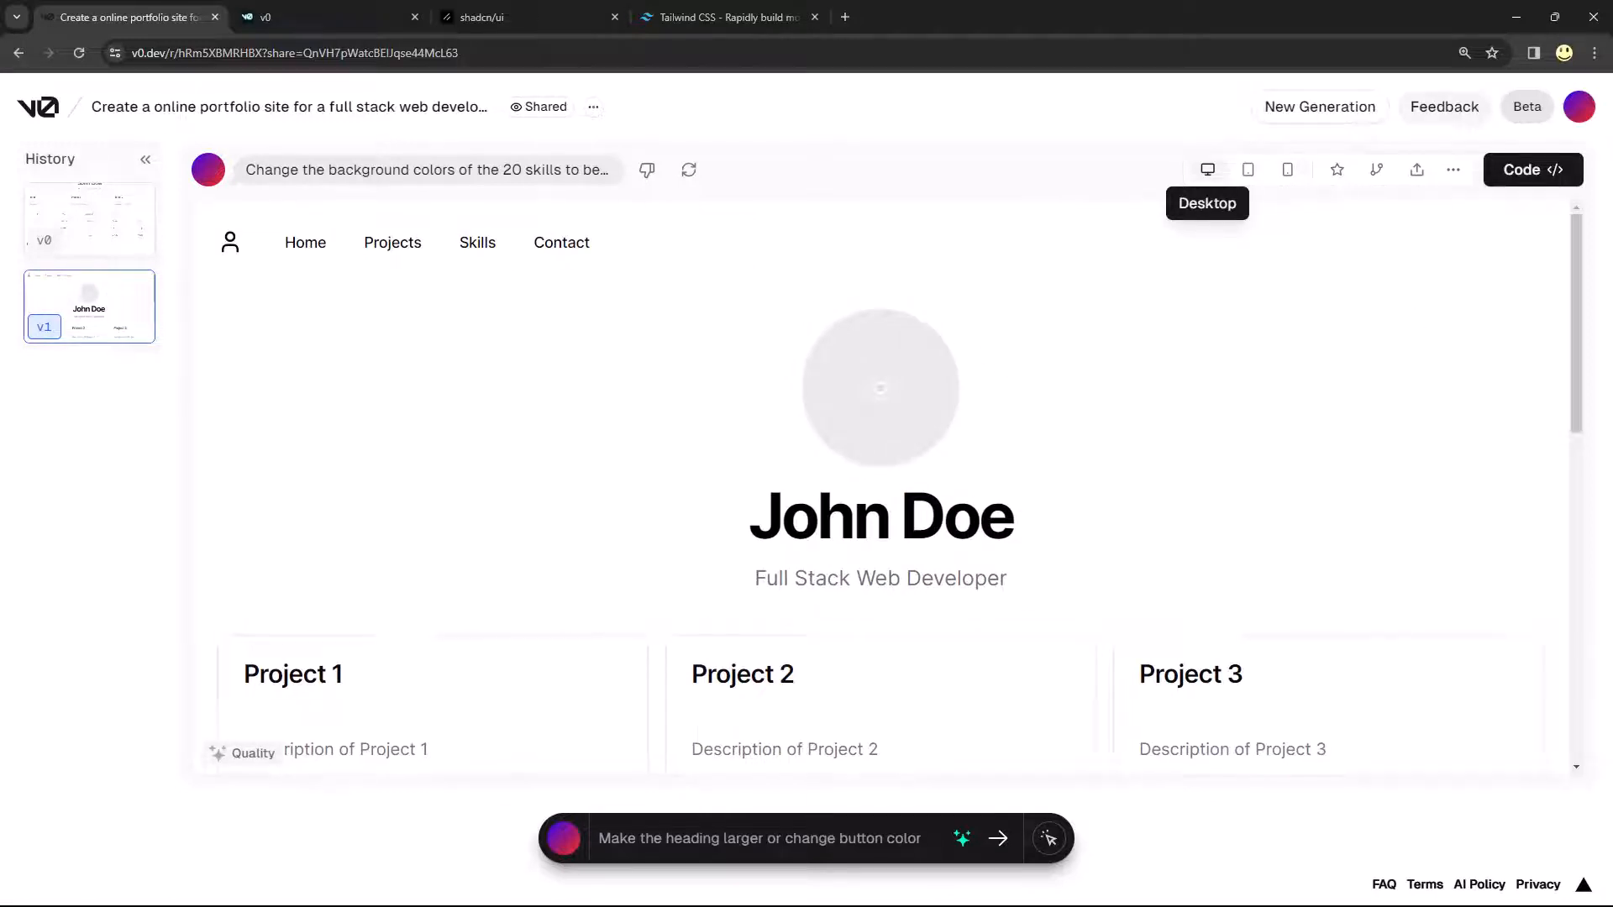
# Generate a revision that gives the hero section a light grey background, and check the resulting page
pyautogui.write('give the hero section a light grey background')
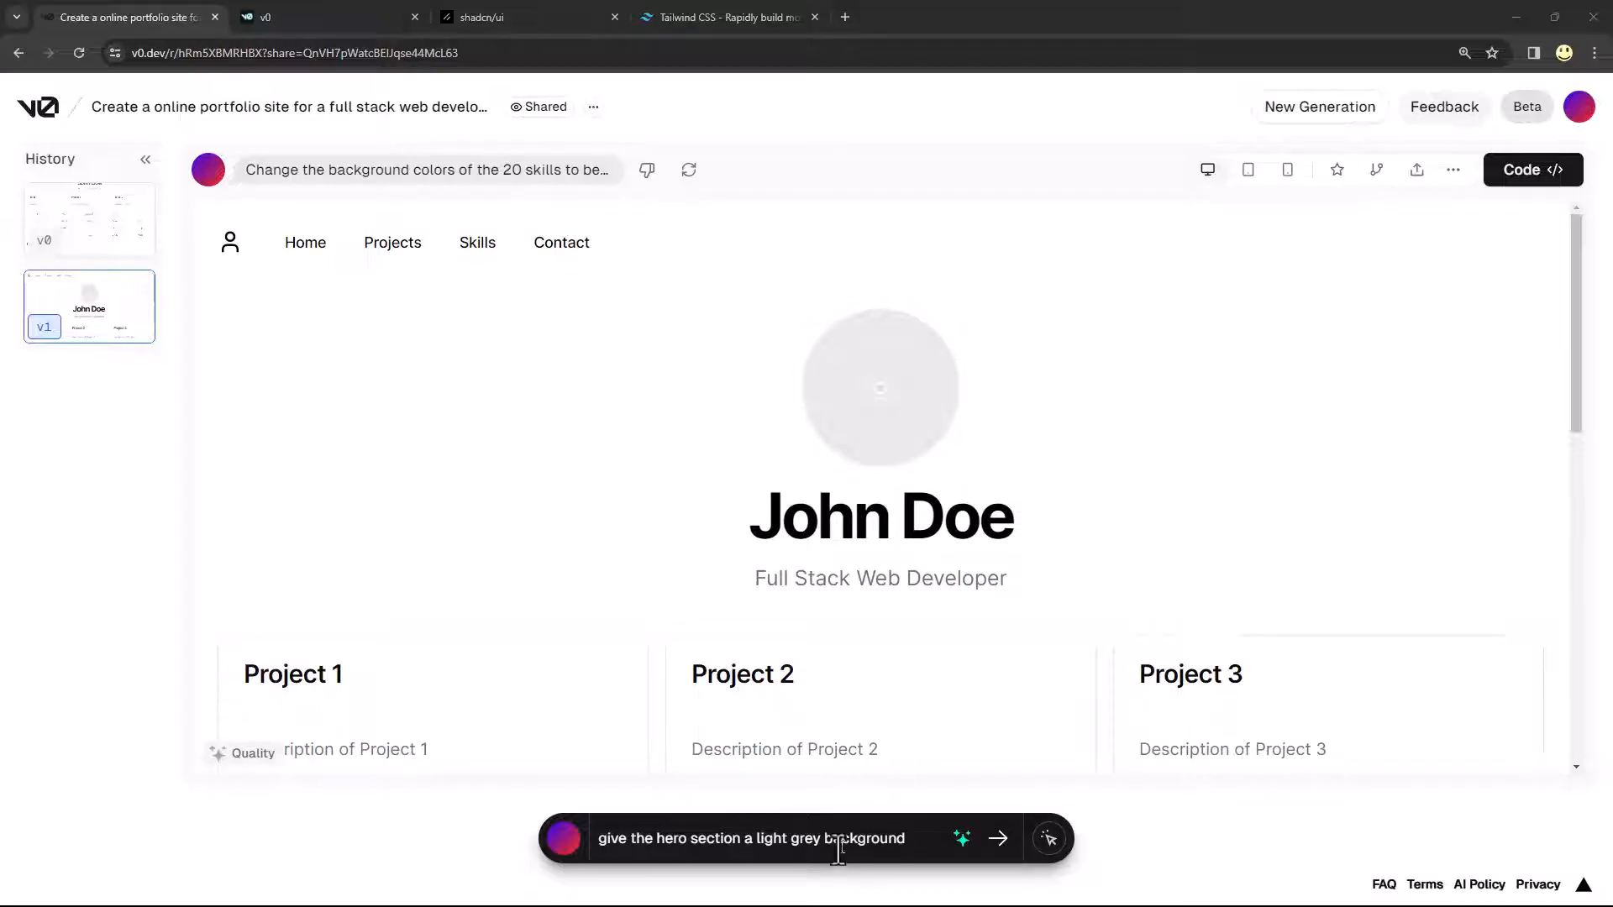
pyautogui.press('Return')
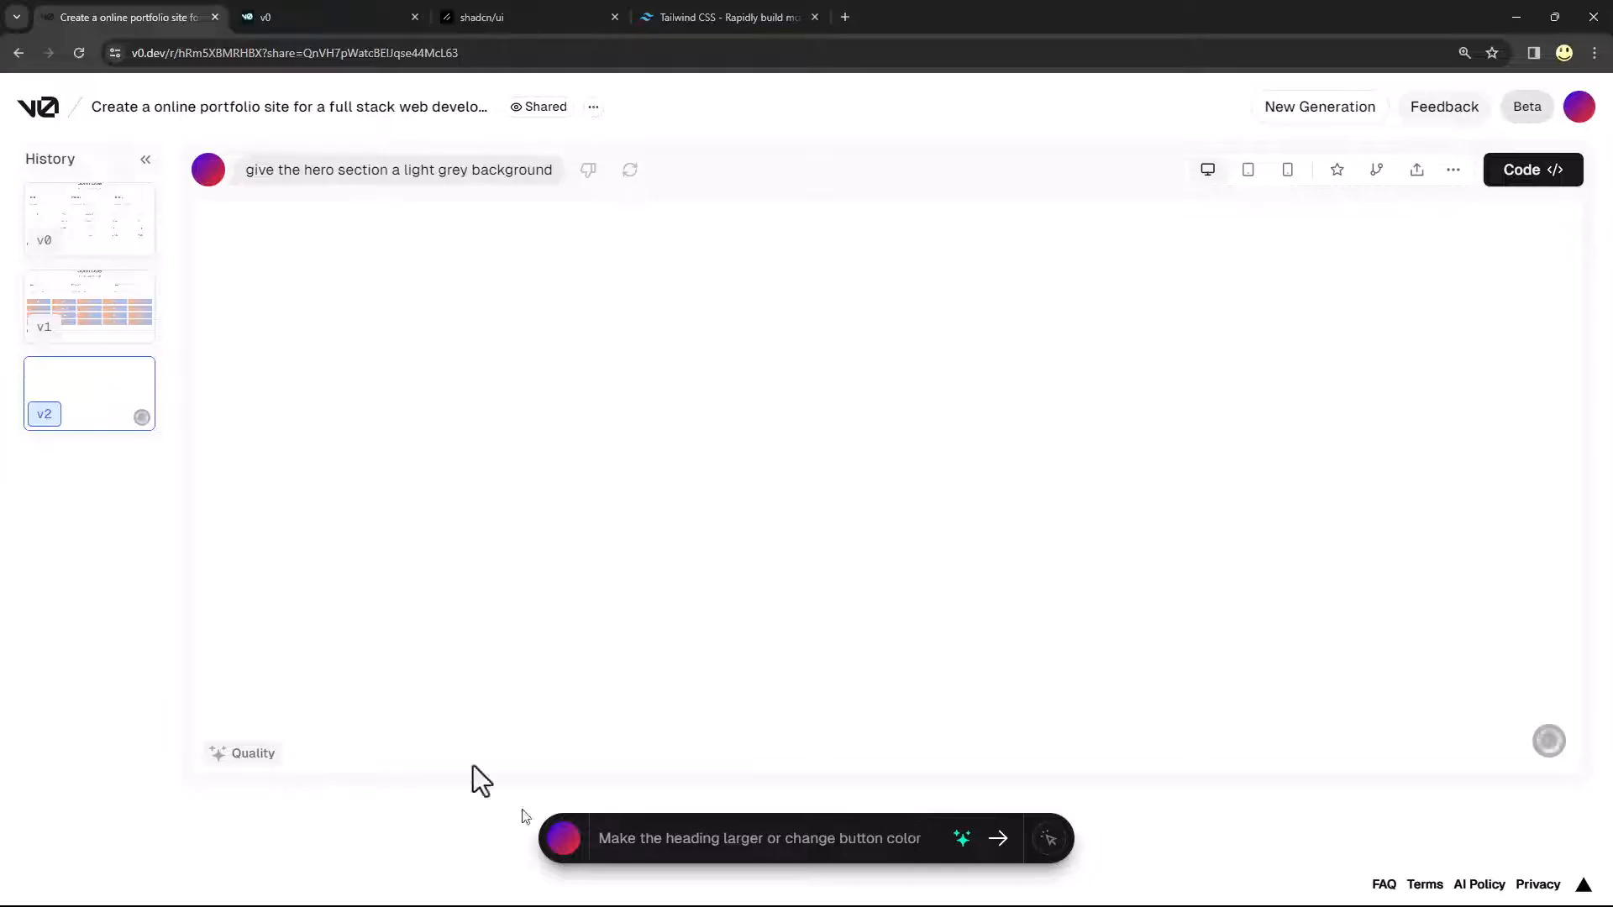
pyautogui.moveTo(67, 420)
pyautogui.moveTo(97, 332)
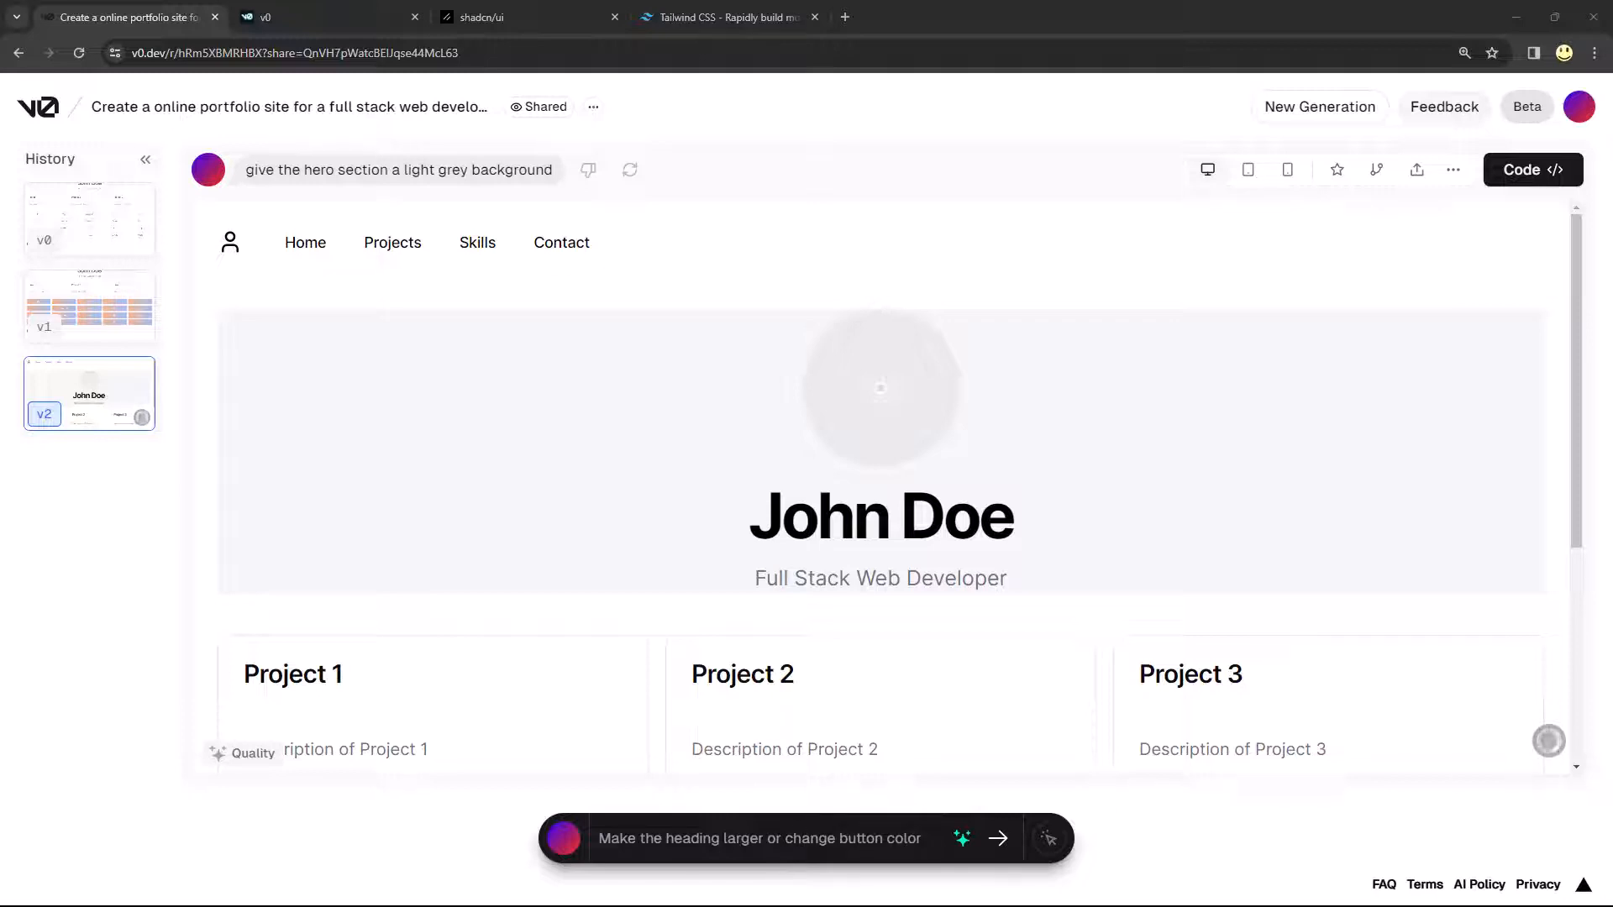
pyautogui.scroll(-3, 881, 487)
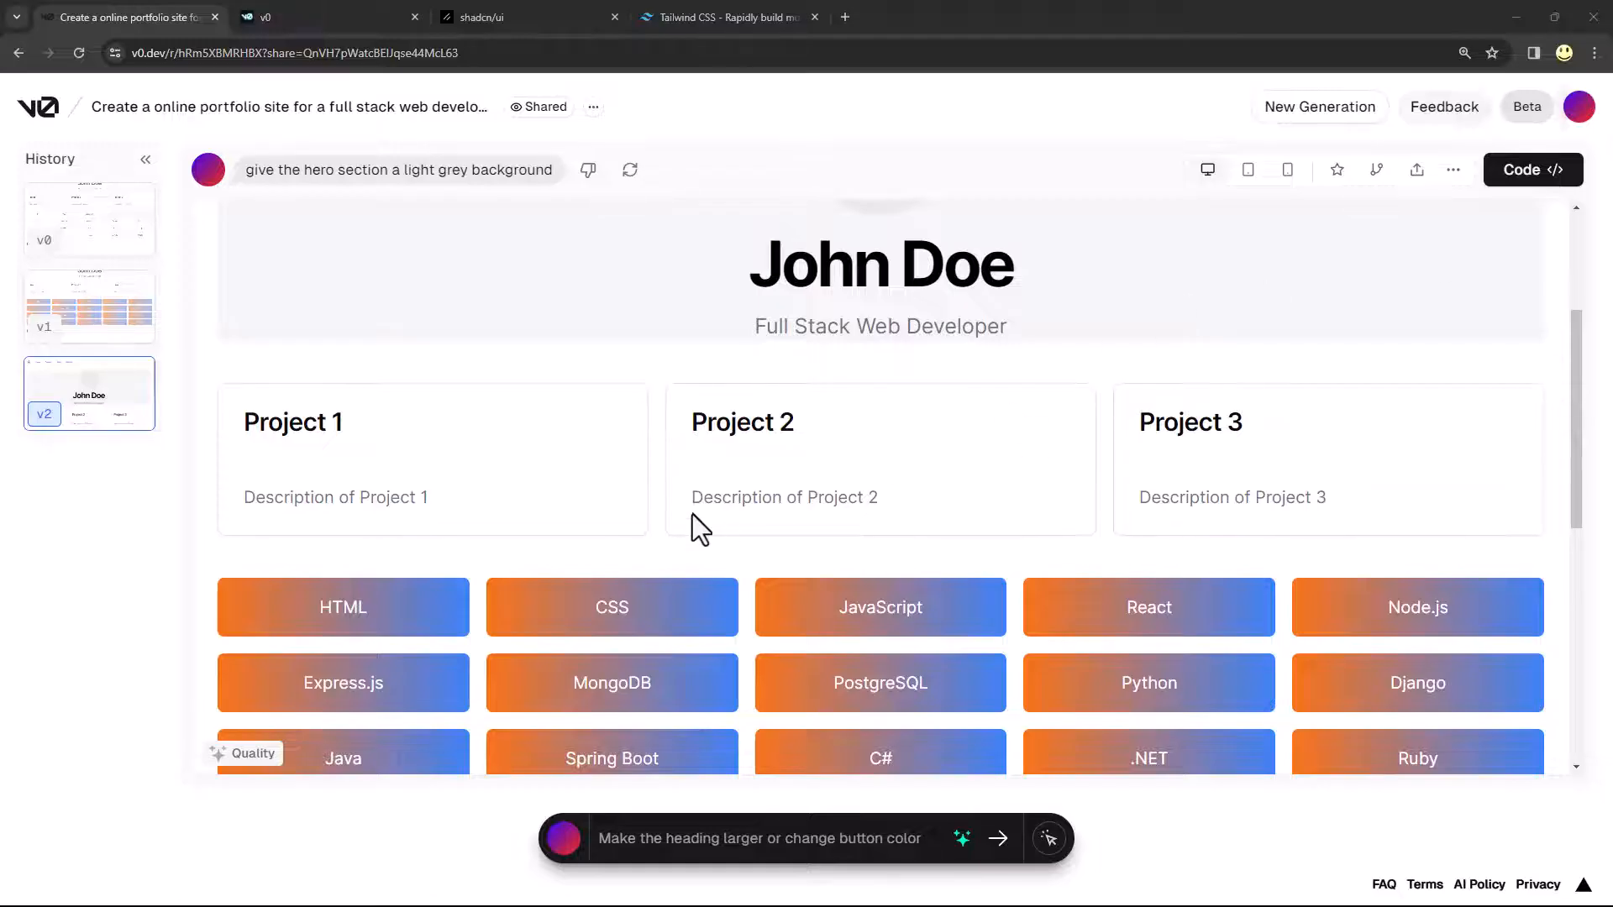
# Select only the Project 1 heading on the canvas and update it with an orange color background
pyautogui.click(1049, 838)
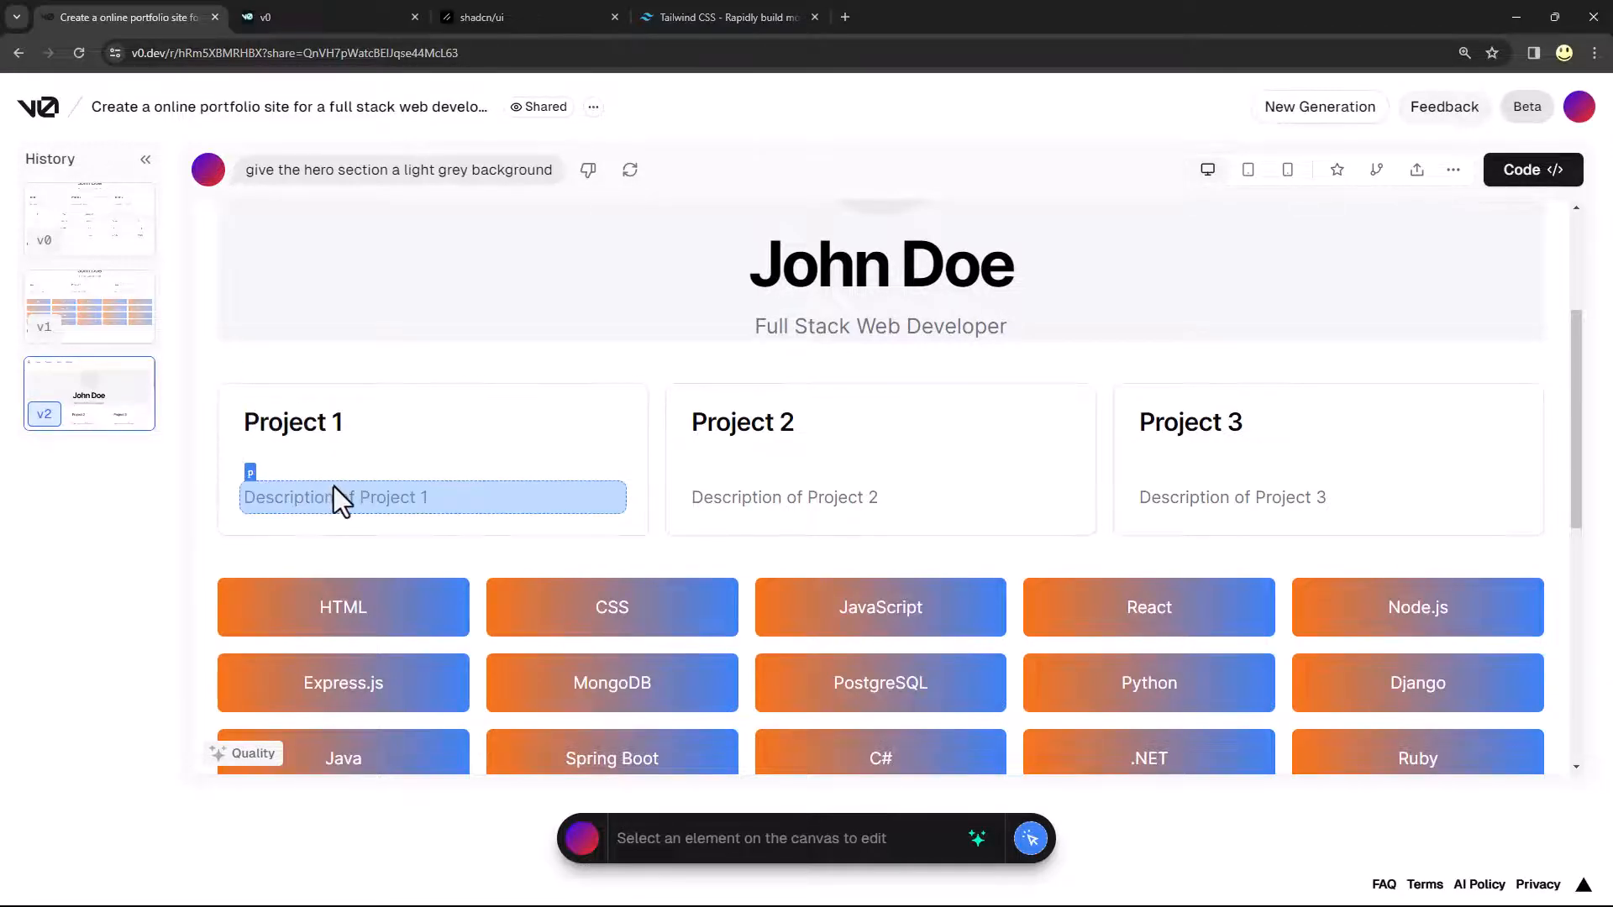
pyautogui.click(357, 424)
pyautogui.write('Give this a orange color')
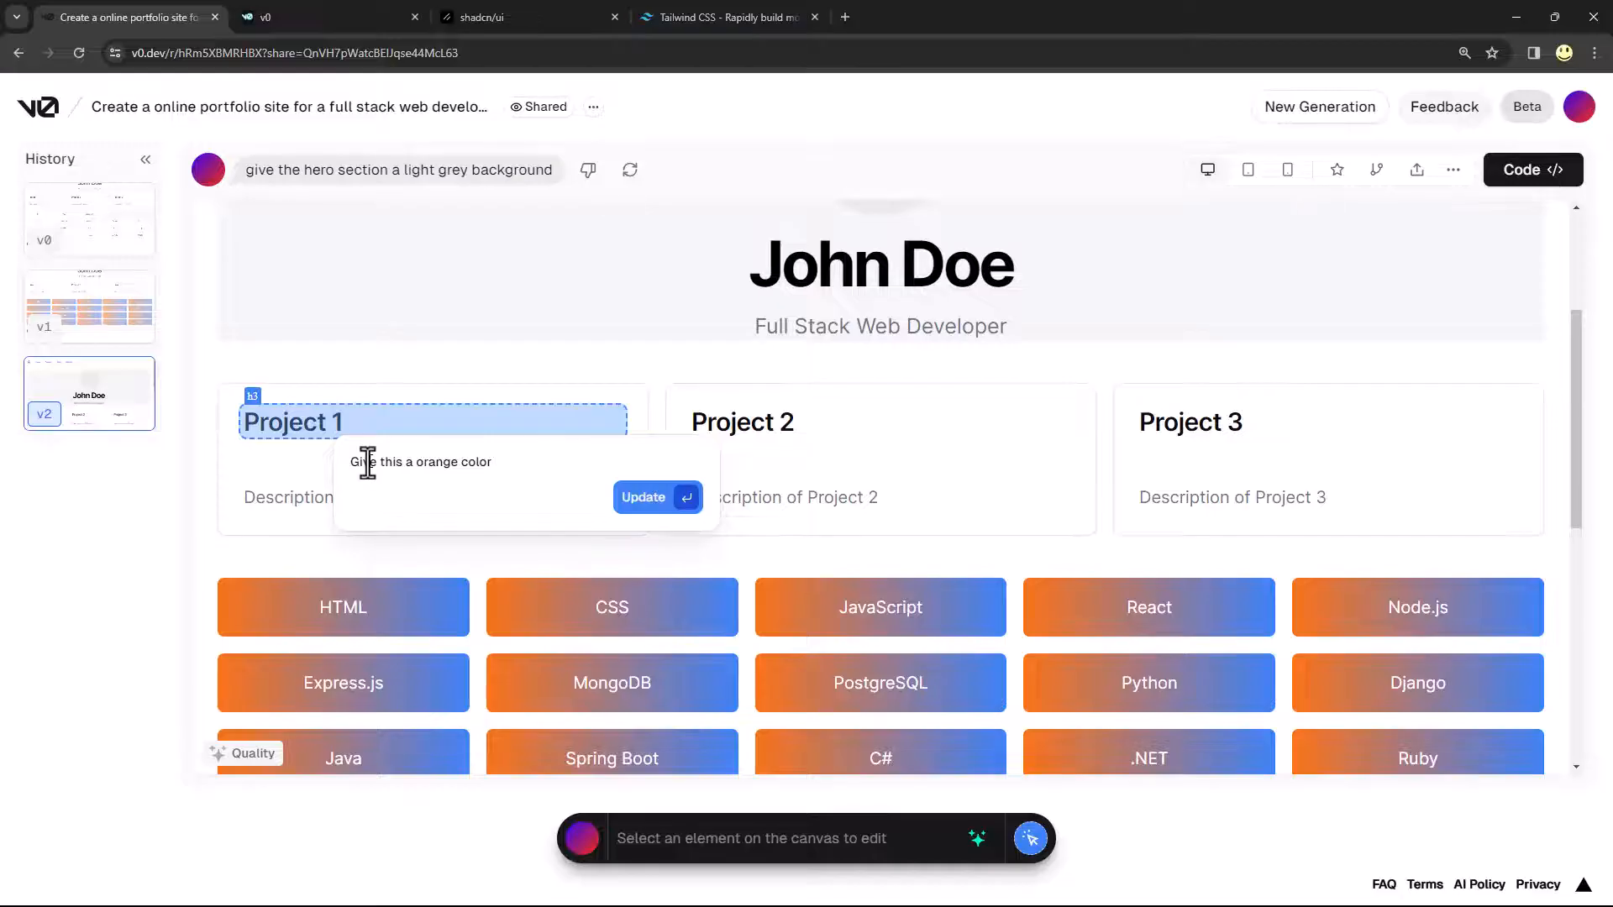
pyautogui.write(' background')
pyautogui.click(620, 497)
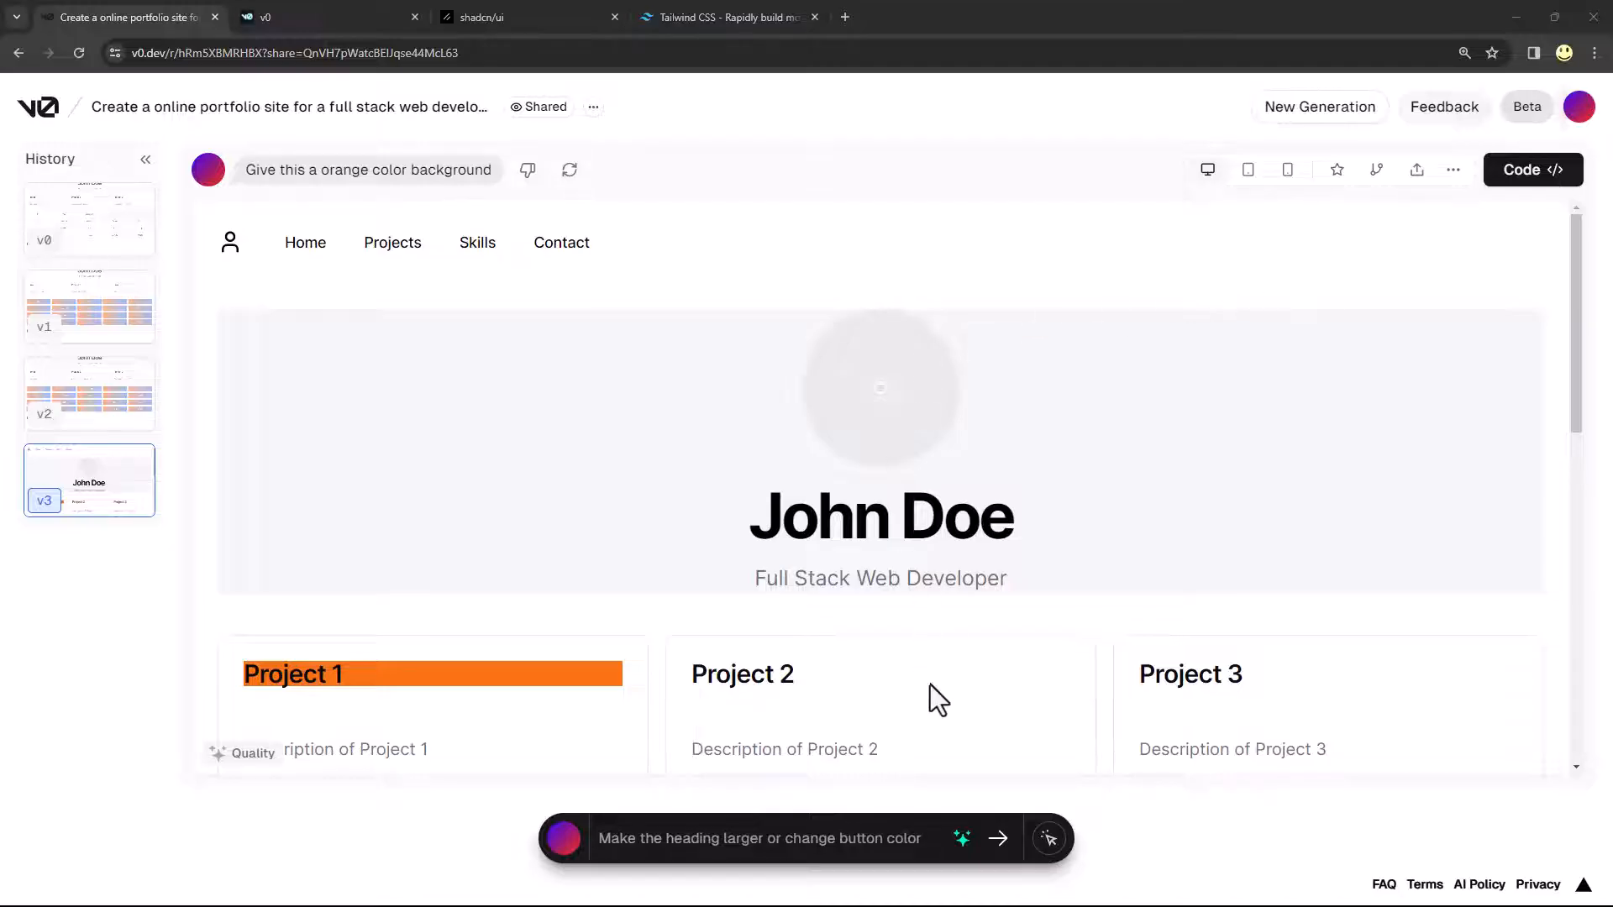
# Select the Project 1 card's header container and update its text to a complementary blue color
pyautogui.click(1052, 842)
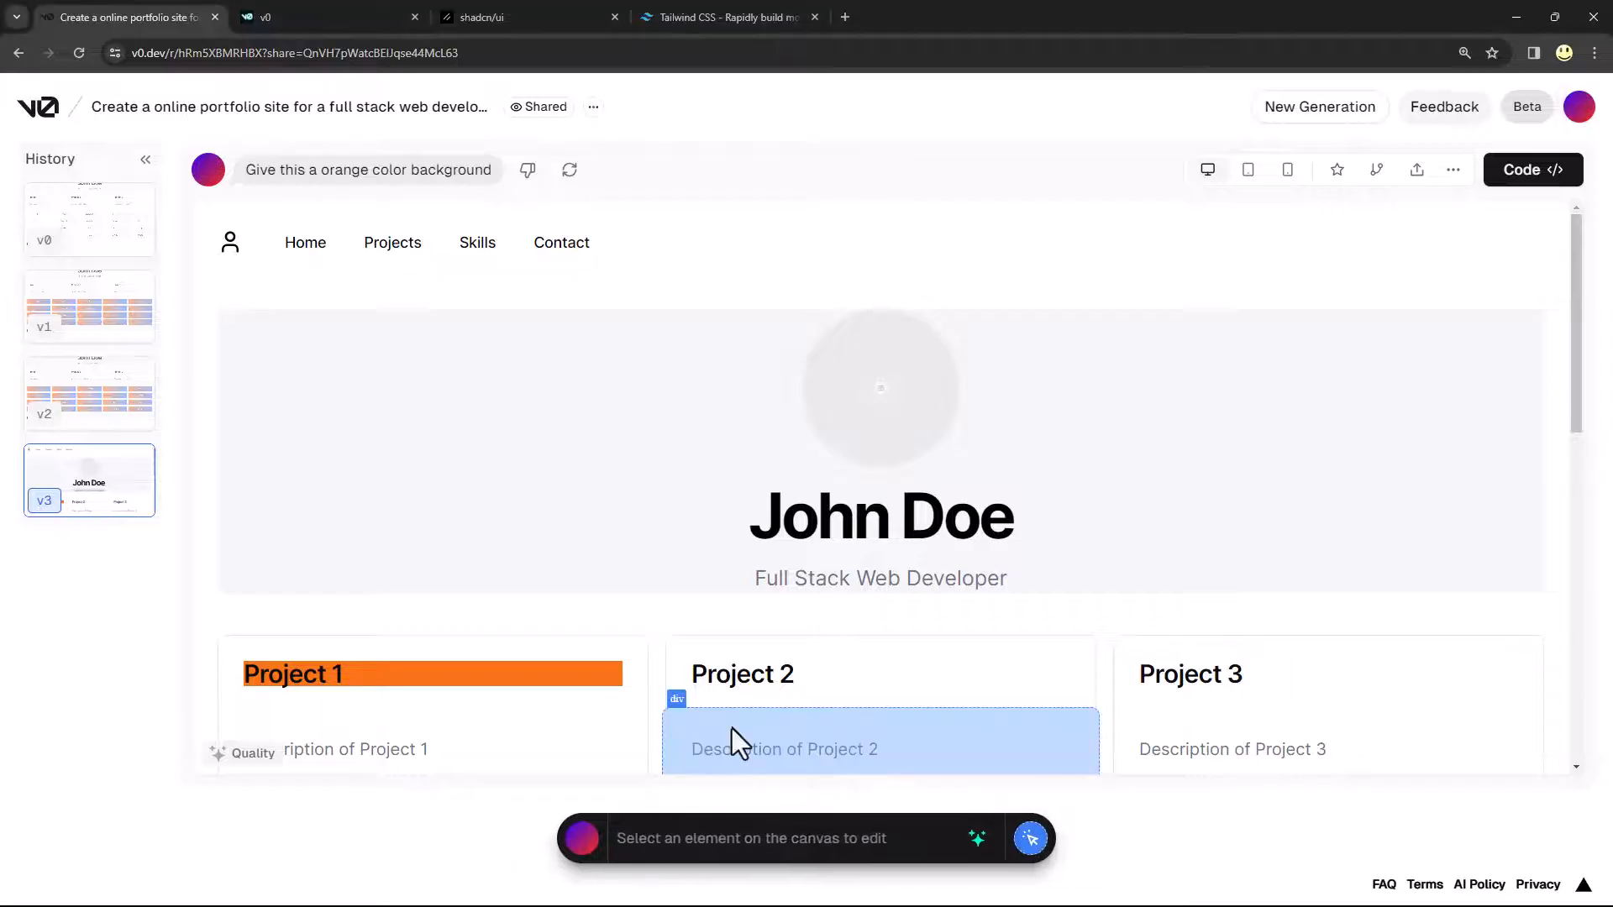
pyautogui.click(432, 688)
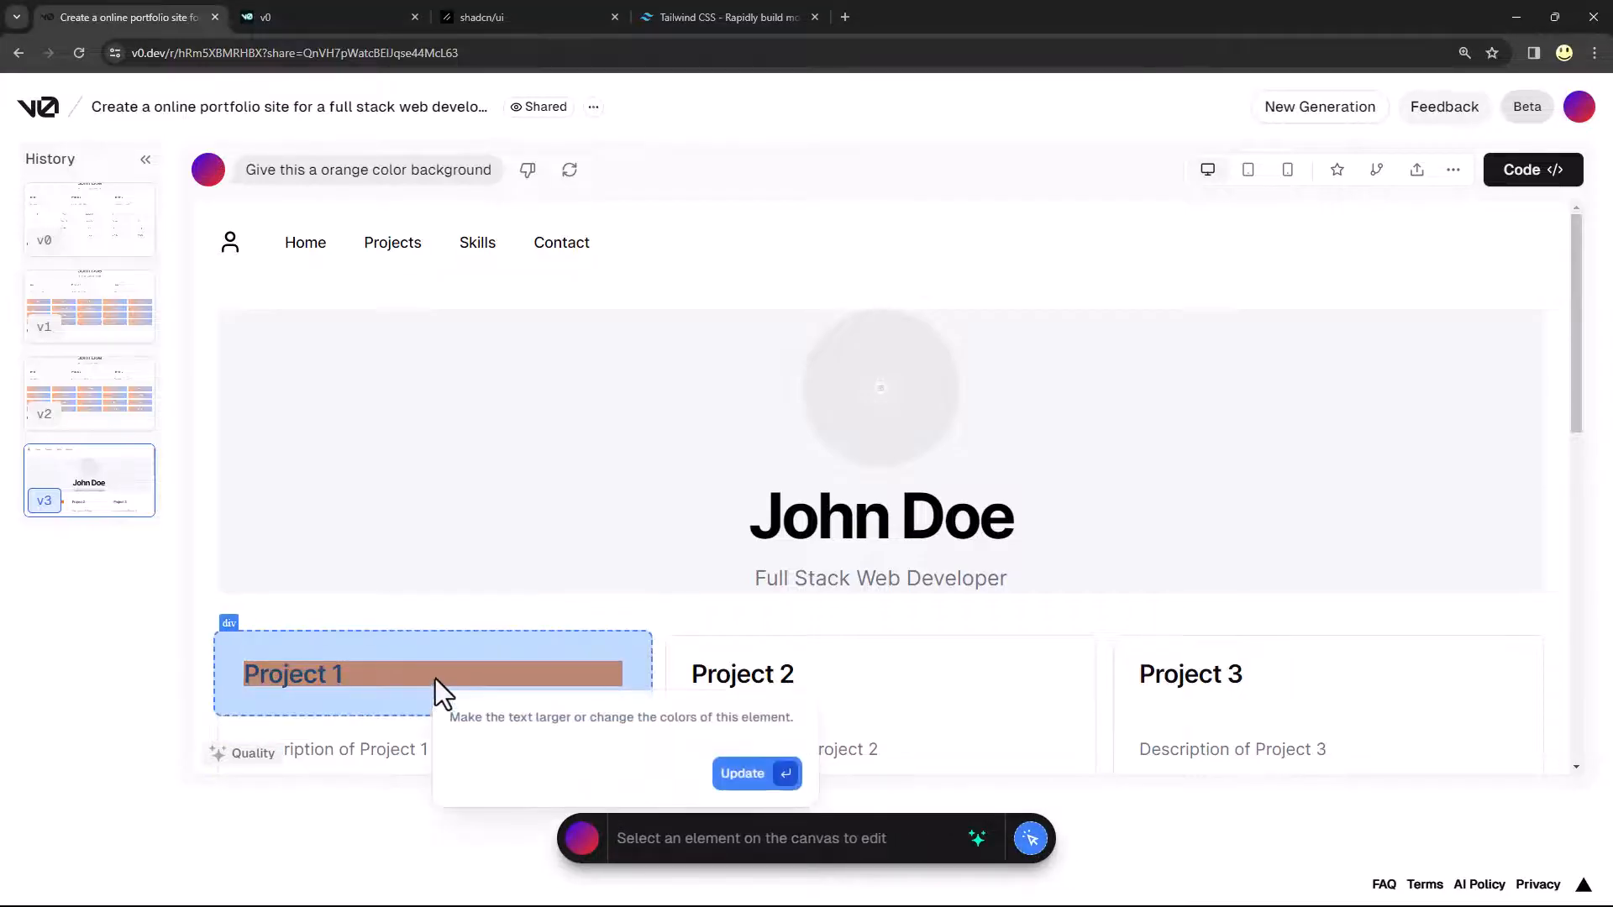
pyautogui.write('make th')
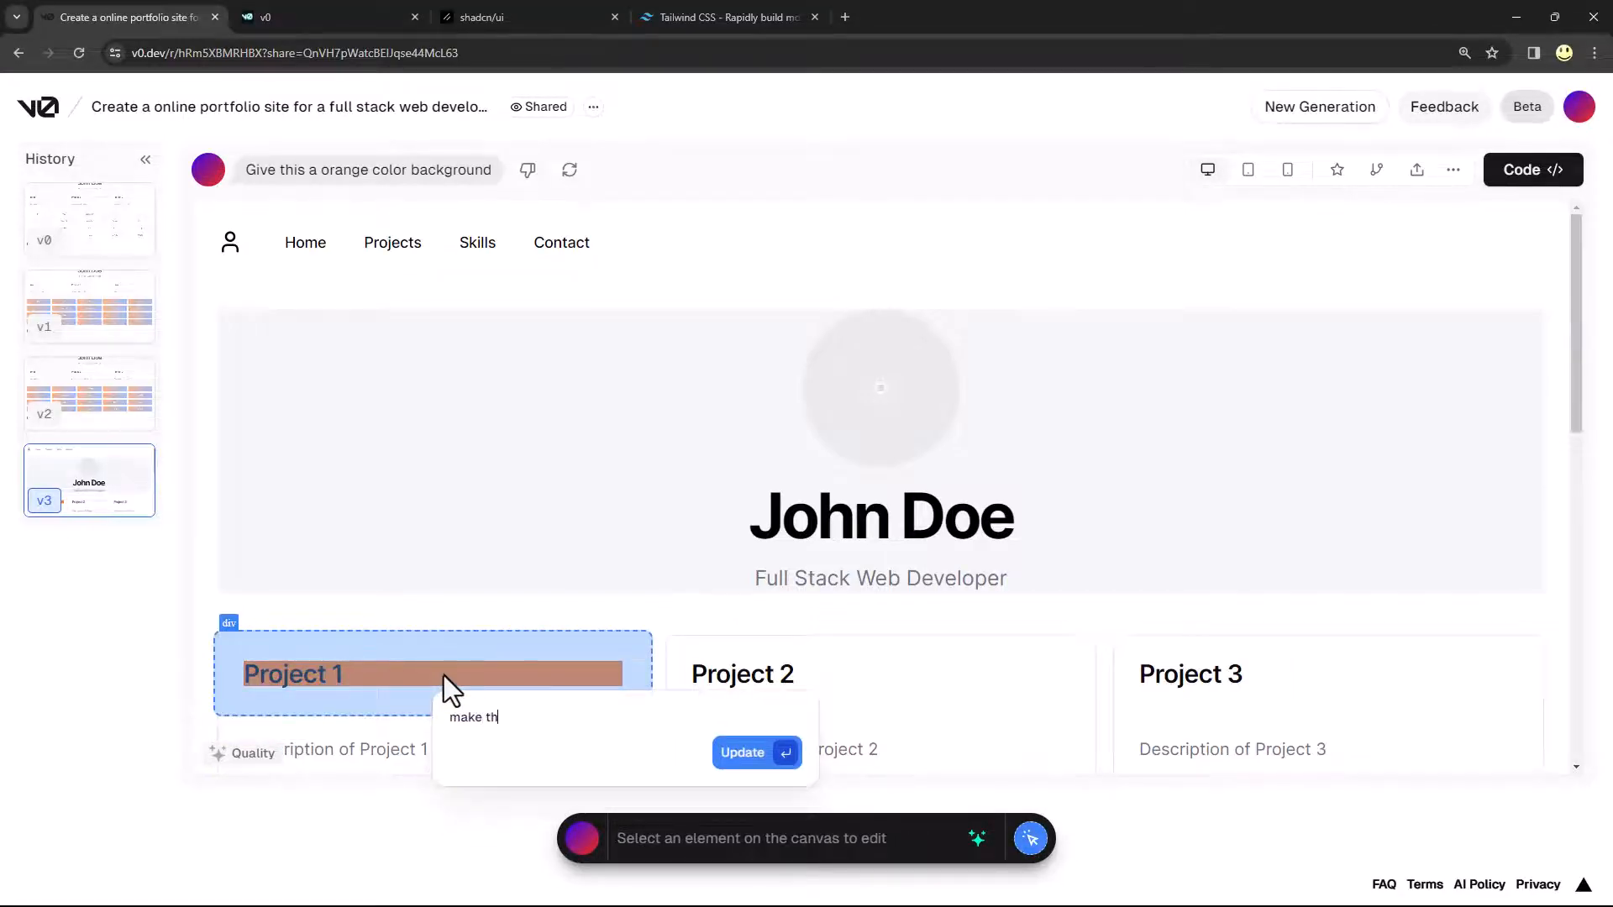
pyautogui.write('e text a complementary blue ')
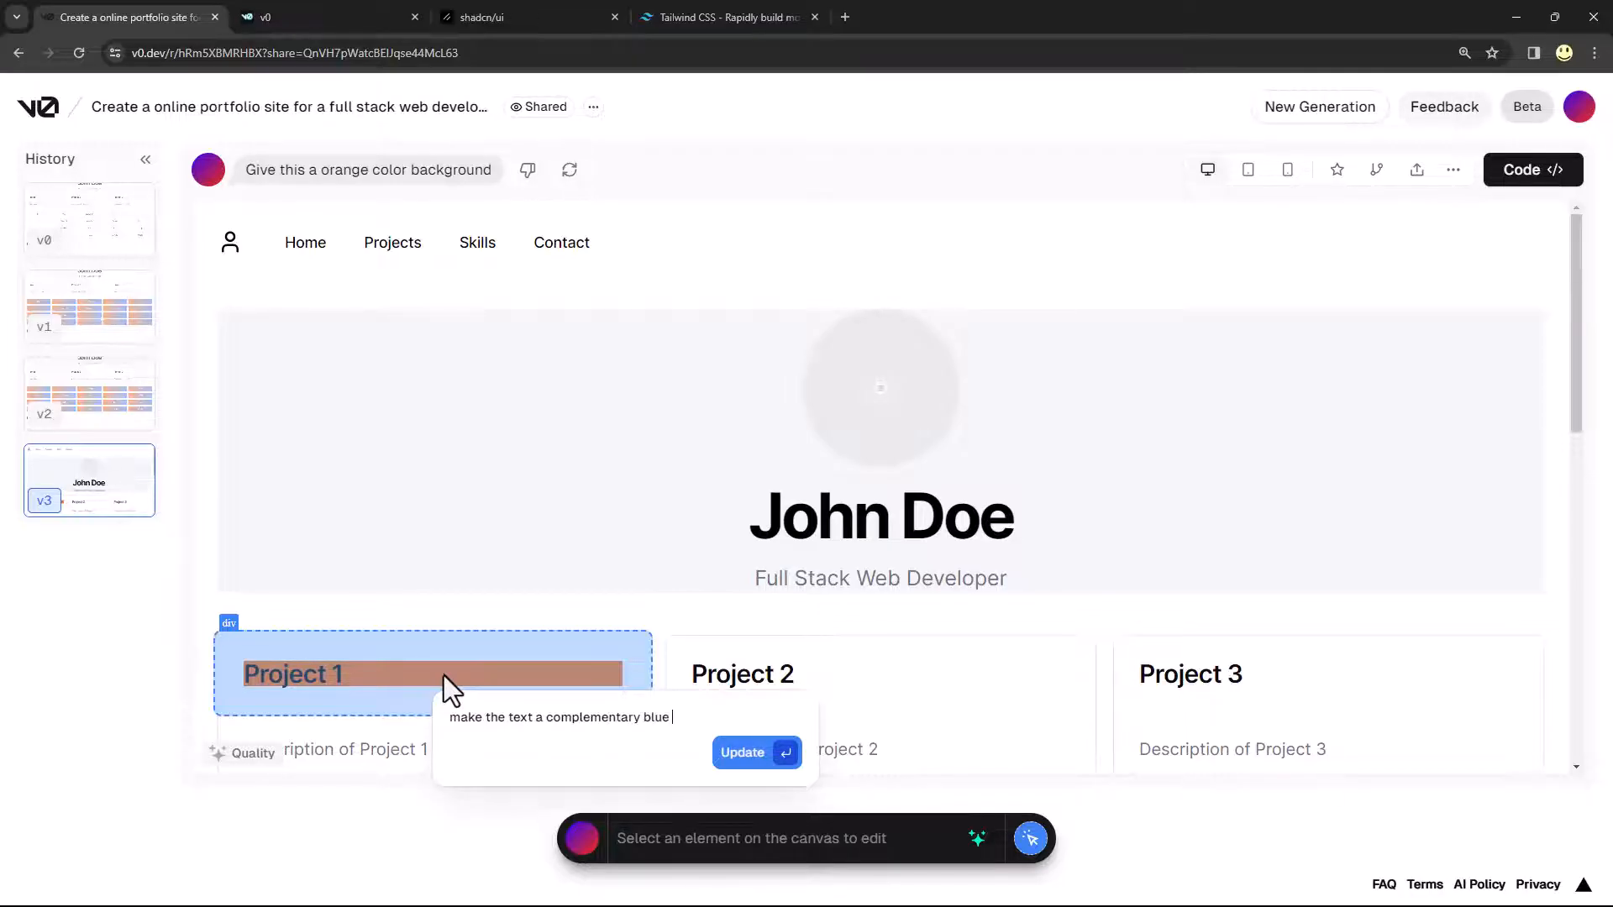
pyautogui.write('color')
pyautogui.press('Return')
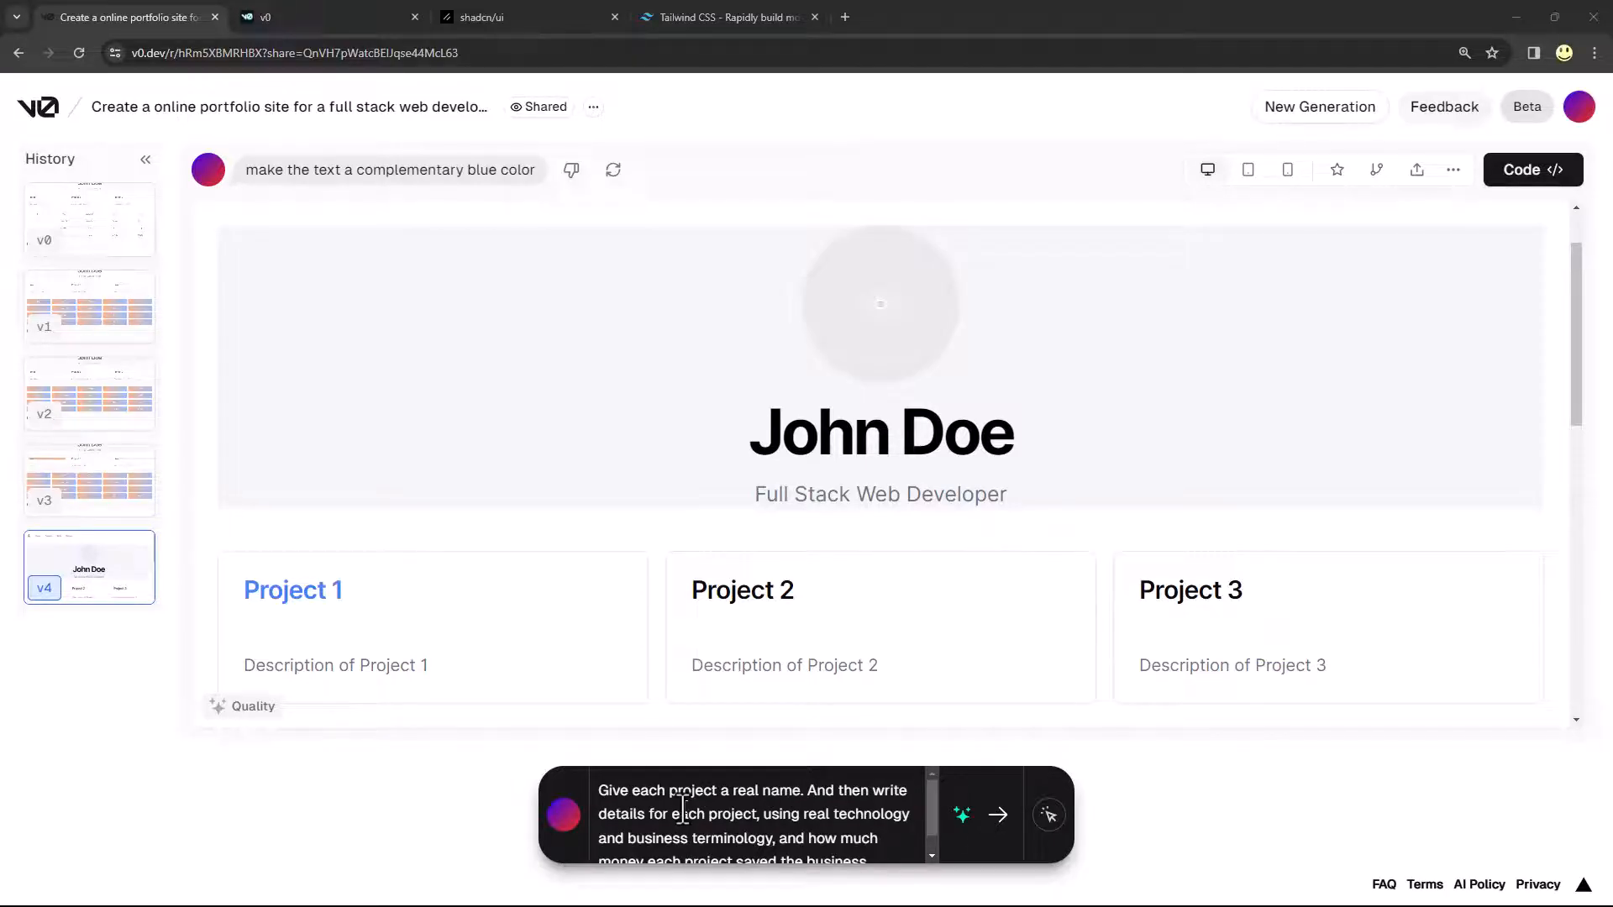
# Generate a revision with real project names, details in technology and business terminology, and cost savings in their own container at the bottom of each project card
pyautogui.scroll(-1, 683, 808)
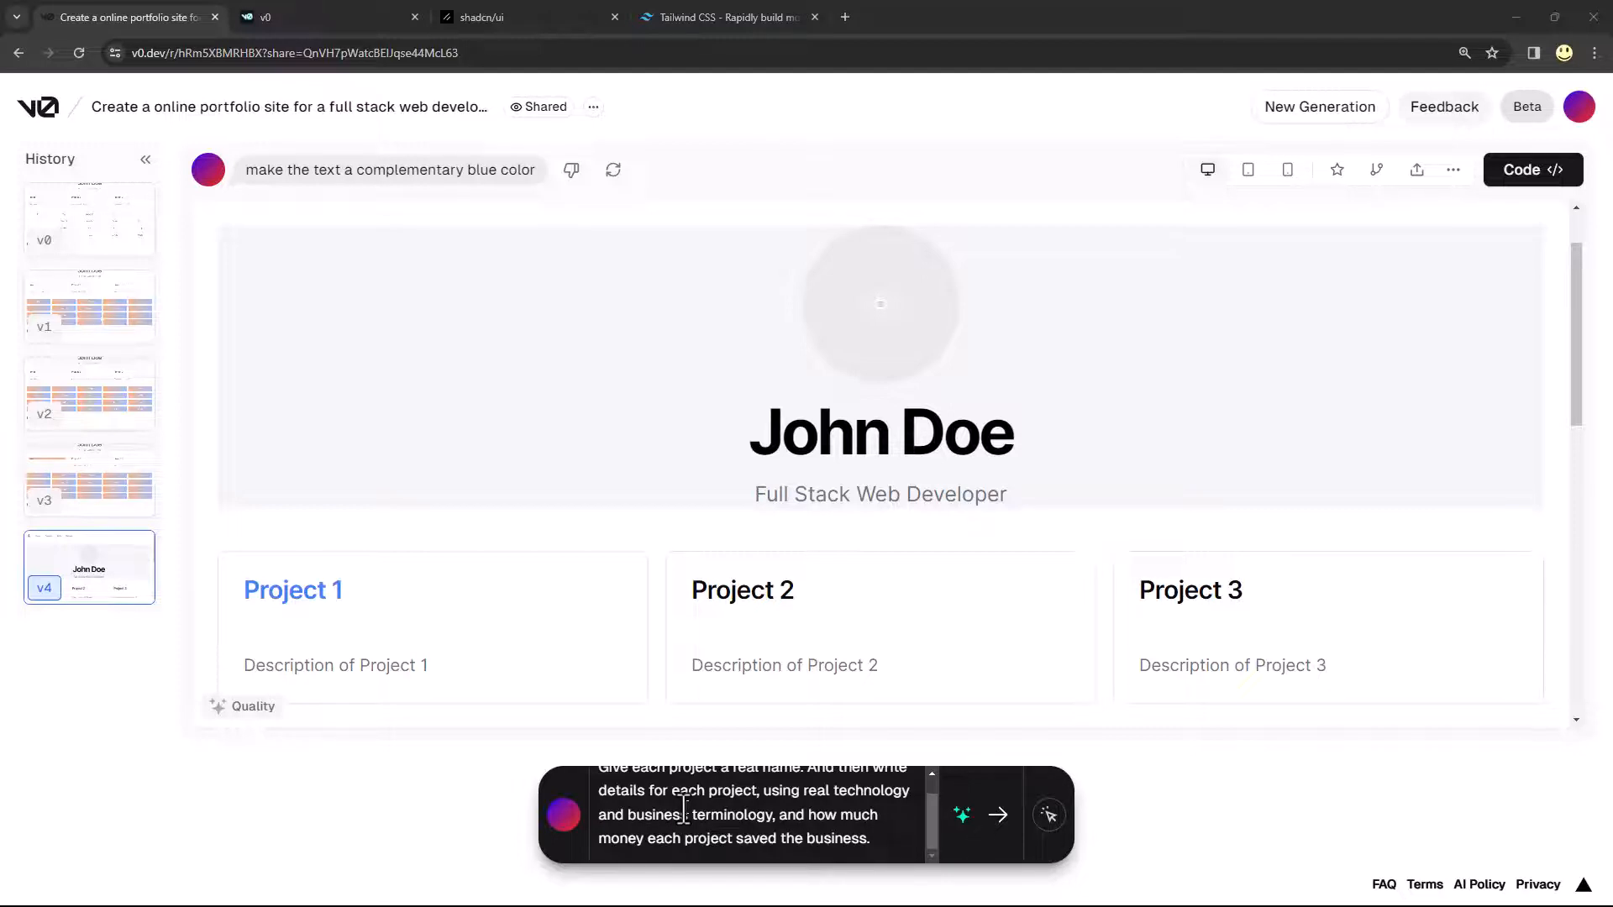
pyautogui.click(865, 842)
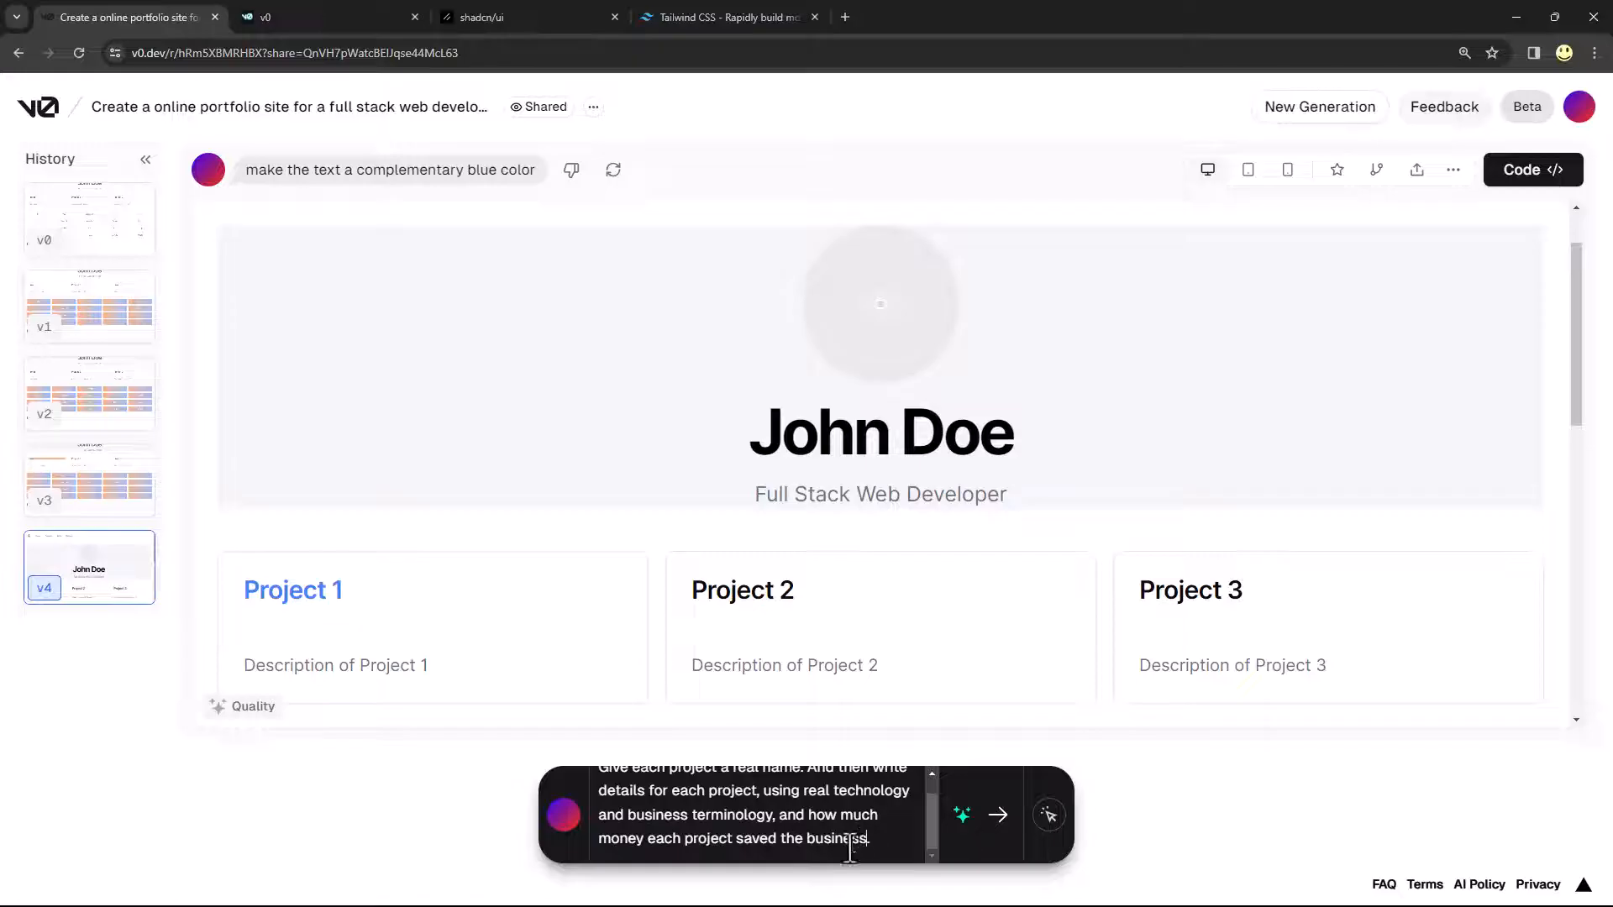
pyautogui.write('and put')
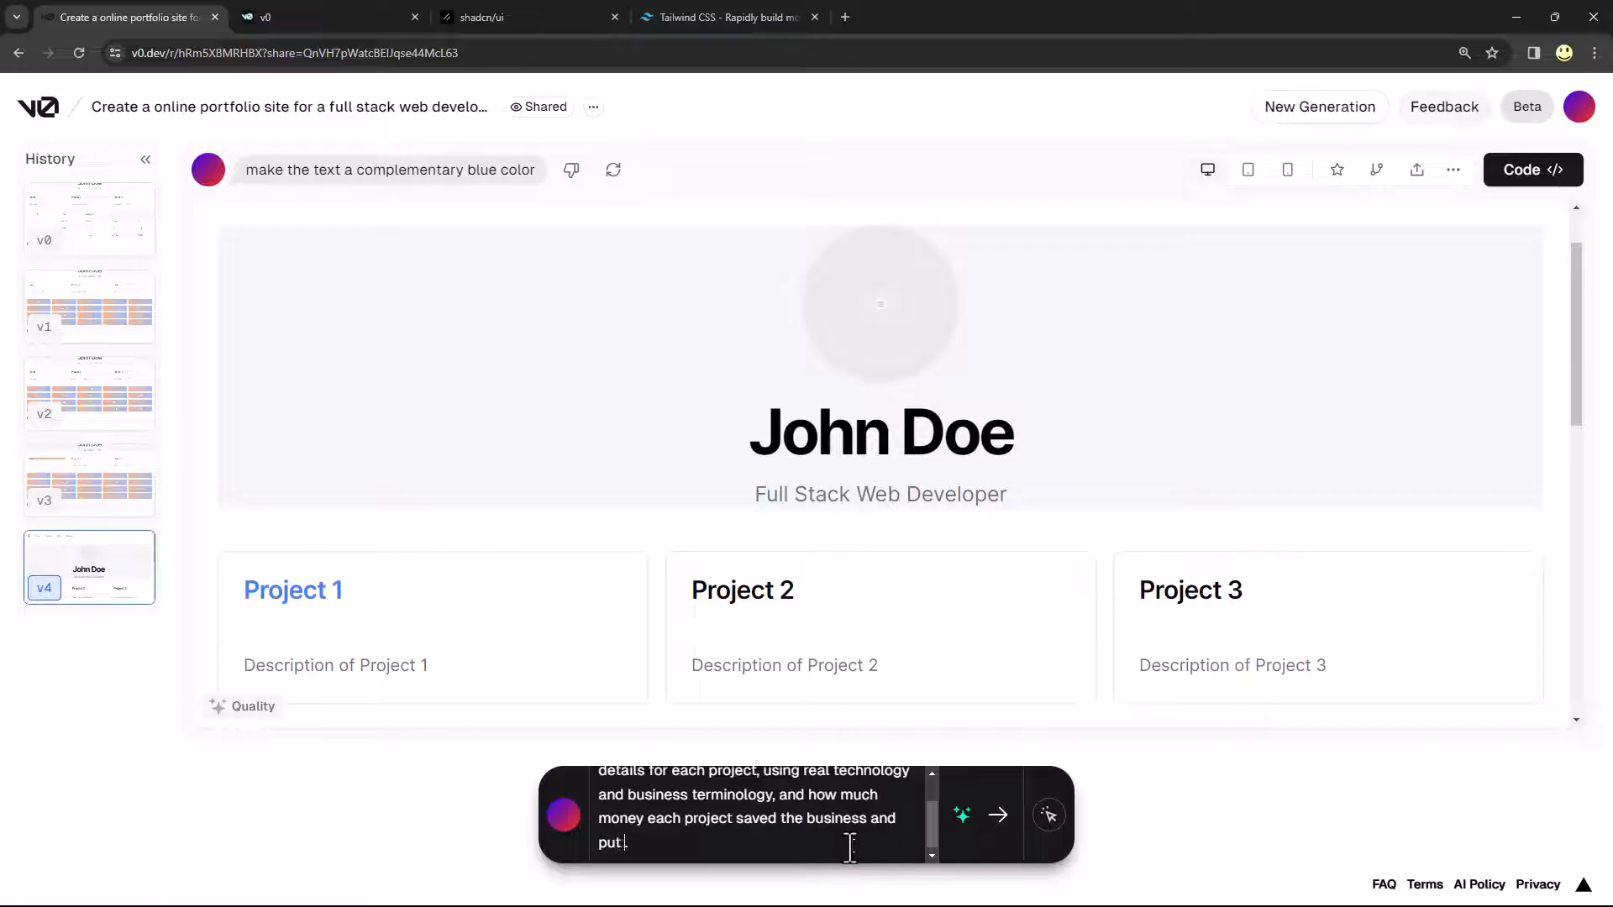
pyautogui.write(' that costs savings into its')
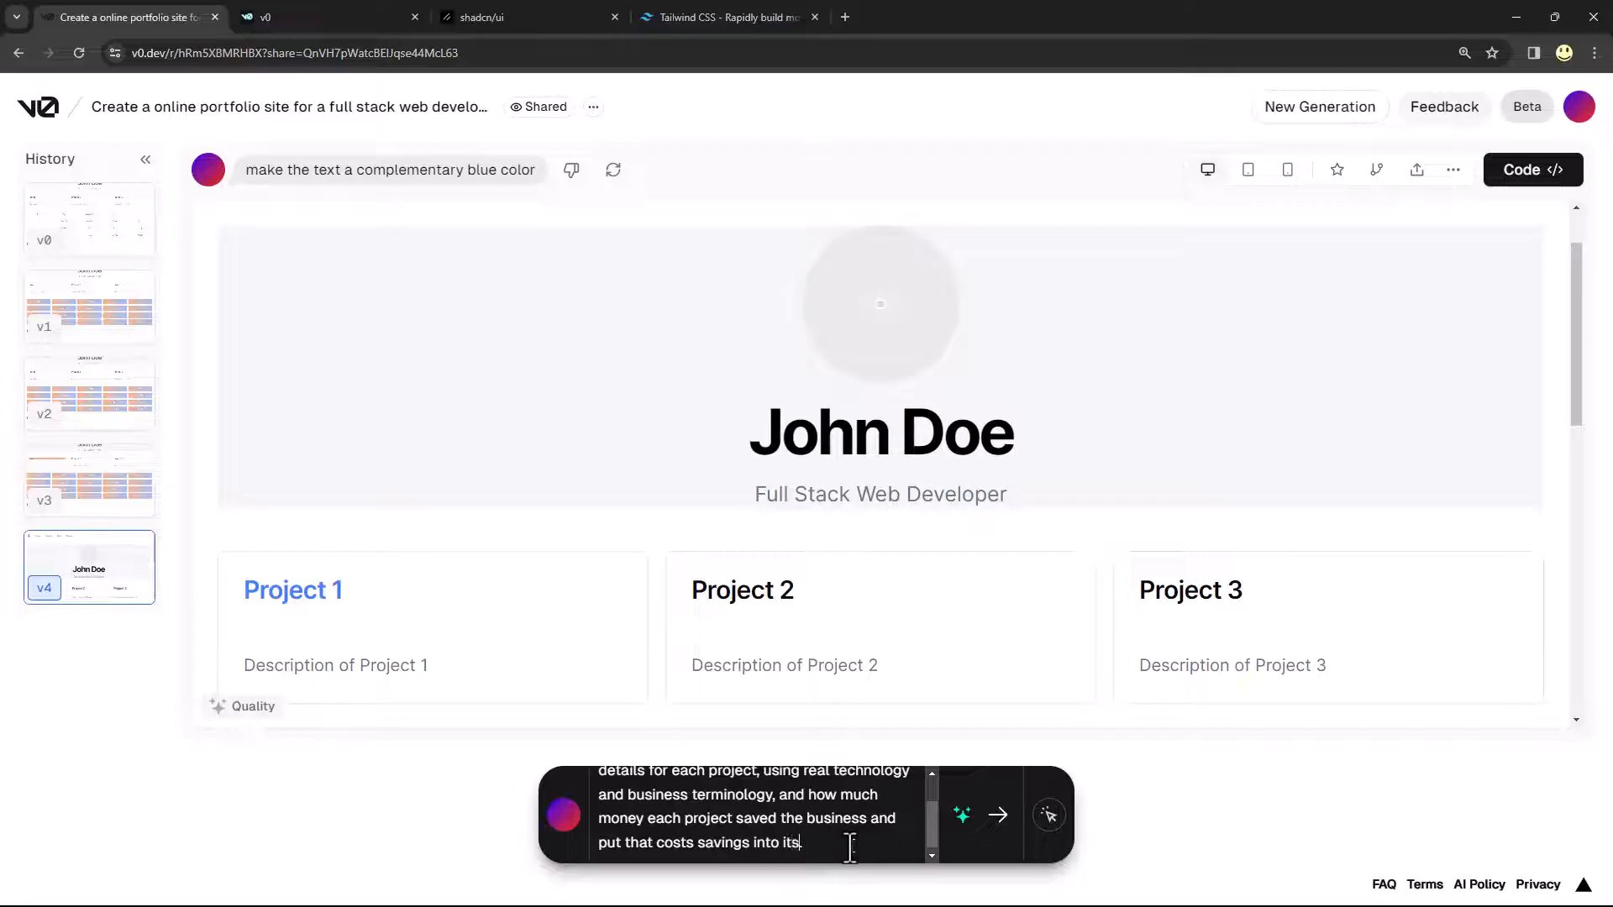
pyautogui.write(' own container in')
pyautogui.write('side of ')
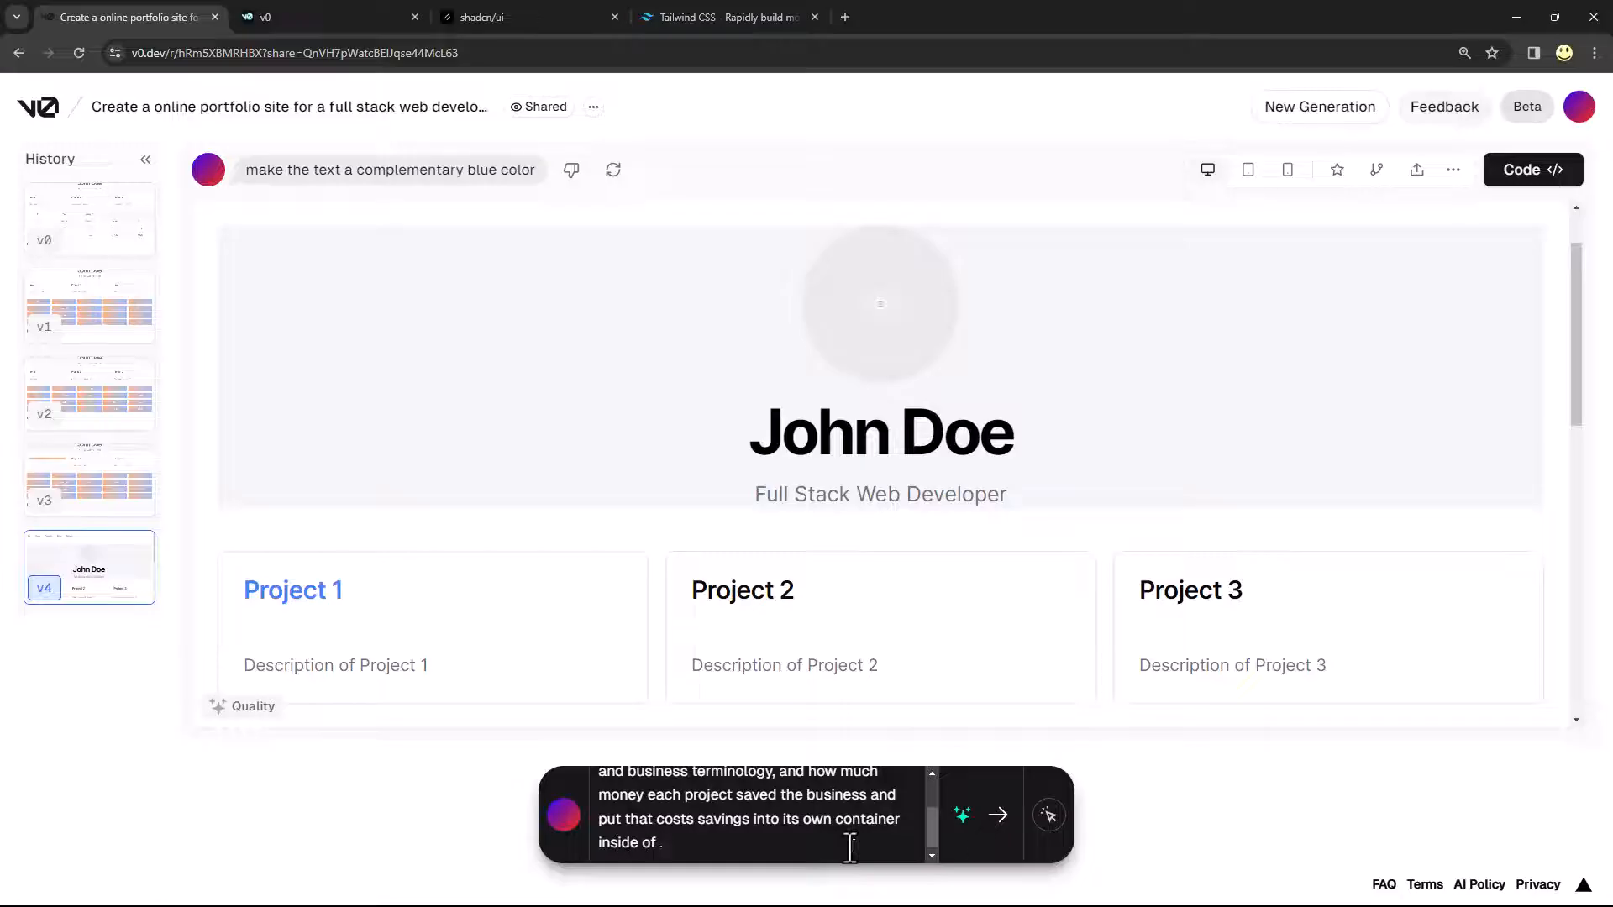
pyautogui.write('the bottom of each')
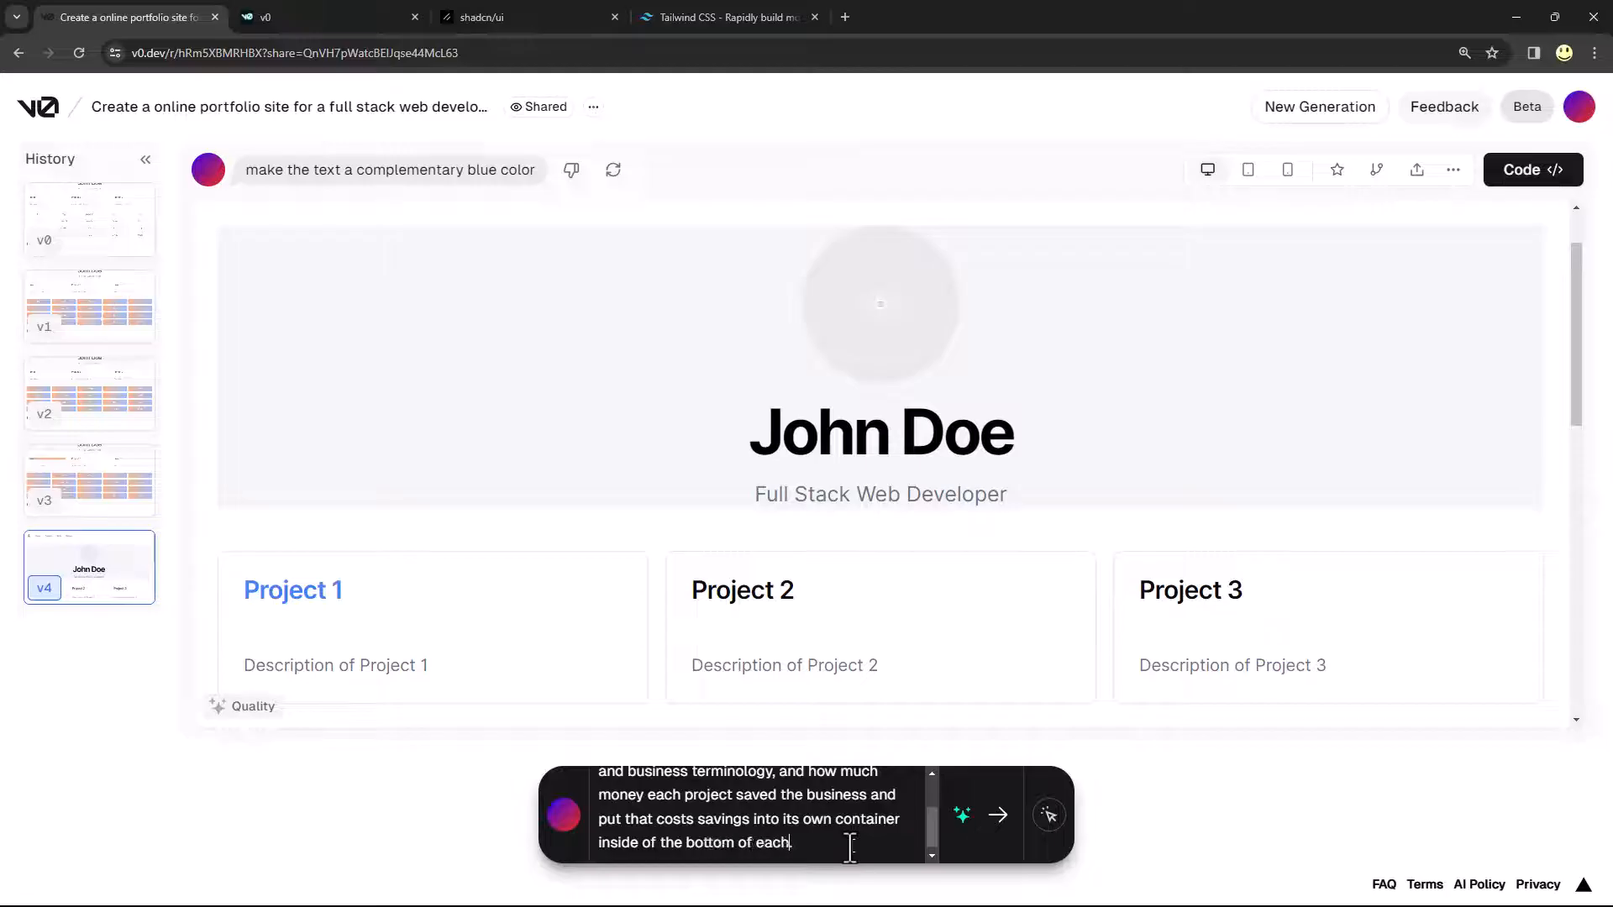
pyautogui.write(' project card.')
pyautogui.click(1005, 819)
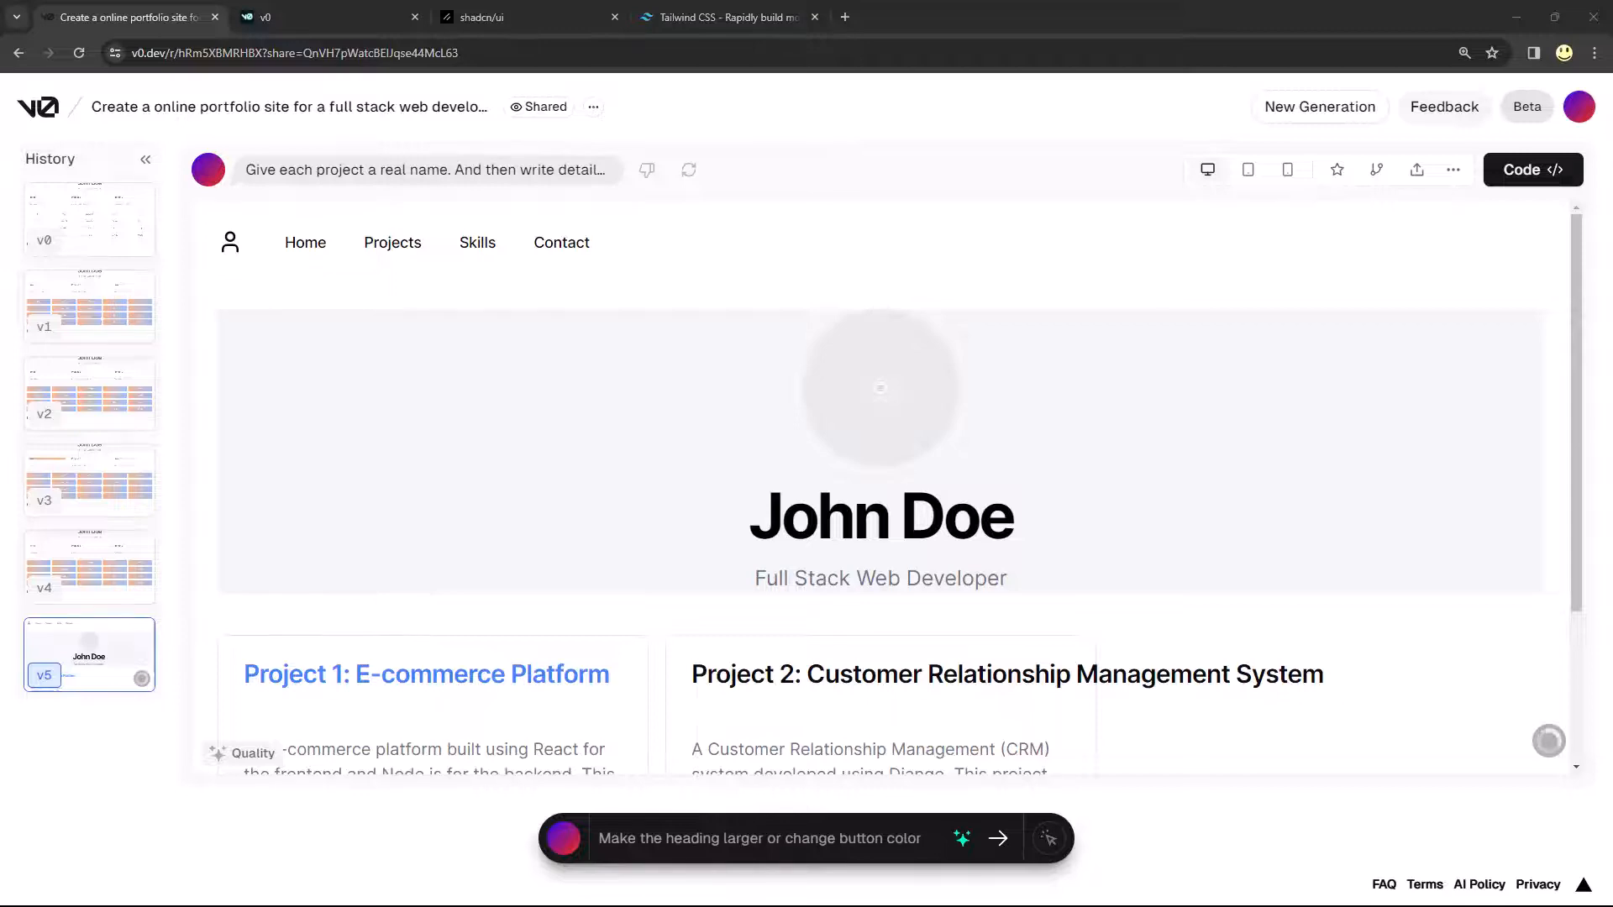
# Generate a revision that wraps project names inside their cards, aligns the cost saved at each card's bottom, and restores the missing page content
pyautogui.hotkey('ctrl', 'v')
pyautogui.scroll(-5, 1223, 331)
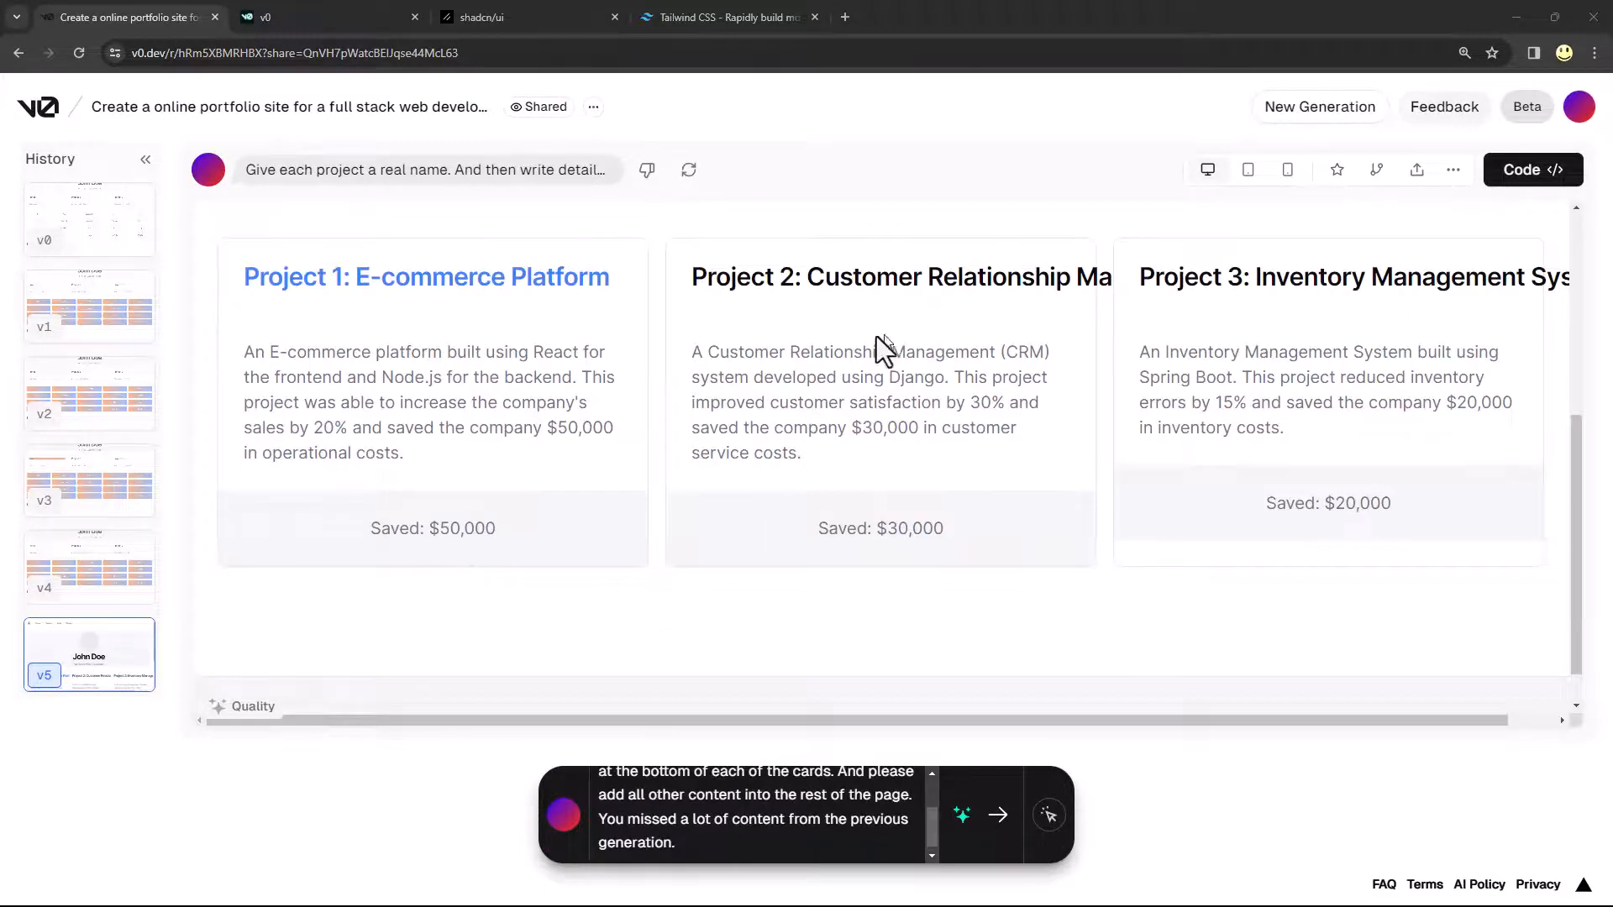
pyautogui.scroll(5, 803, 417)
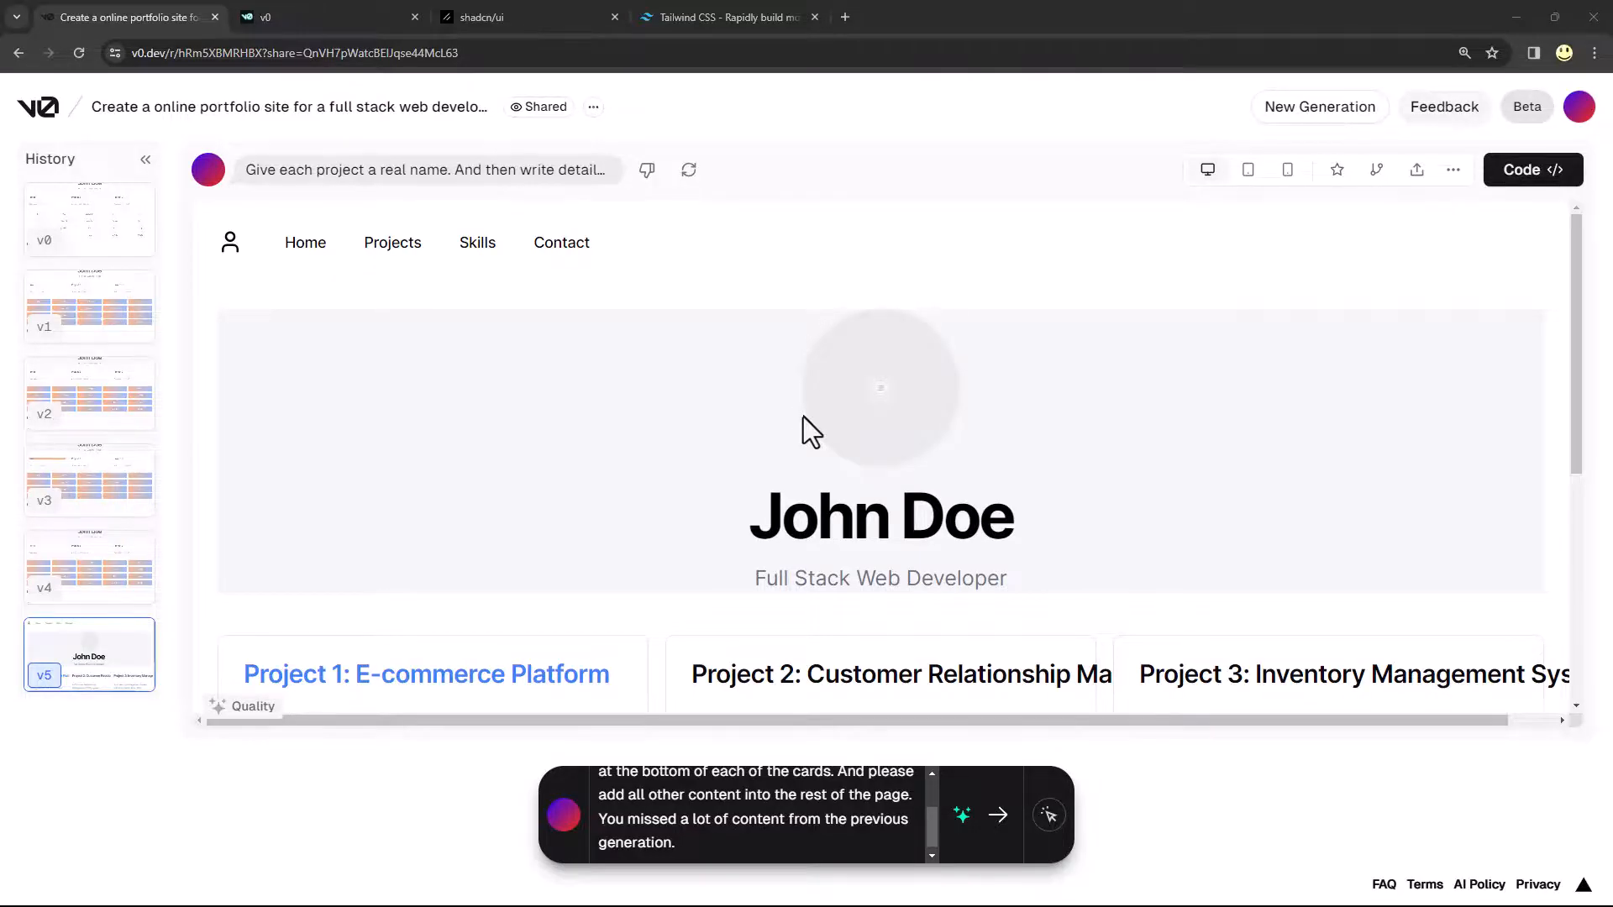
pyautogui.scroll(-4, 803, 417)
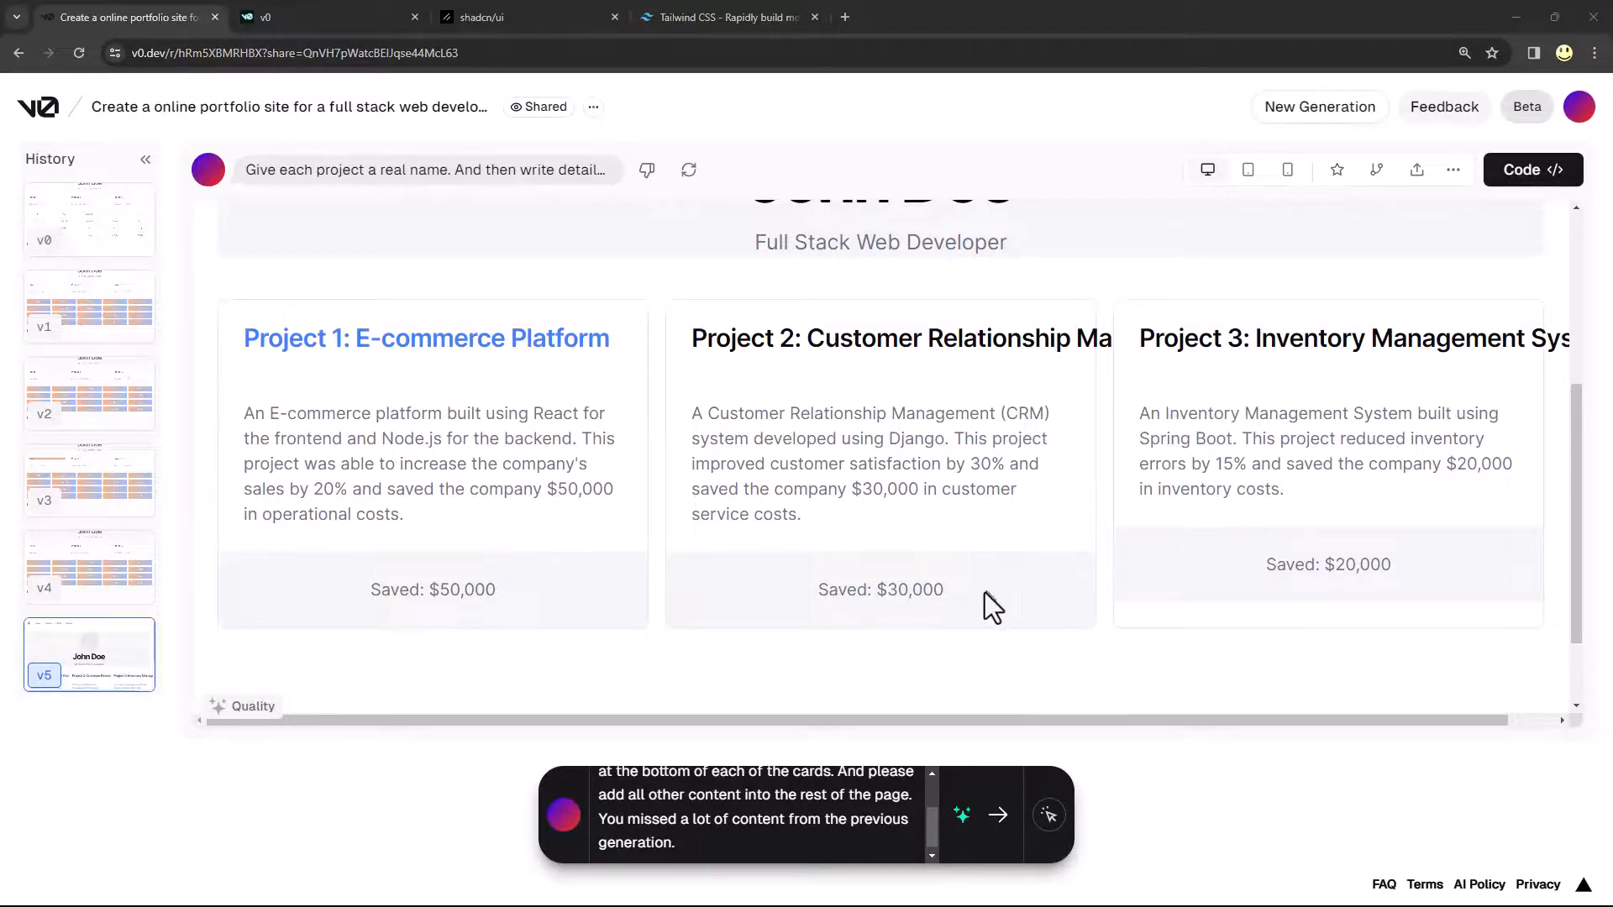
pyautogui.scroll(-1, 983, 592)
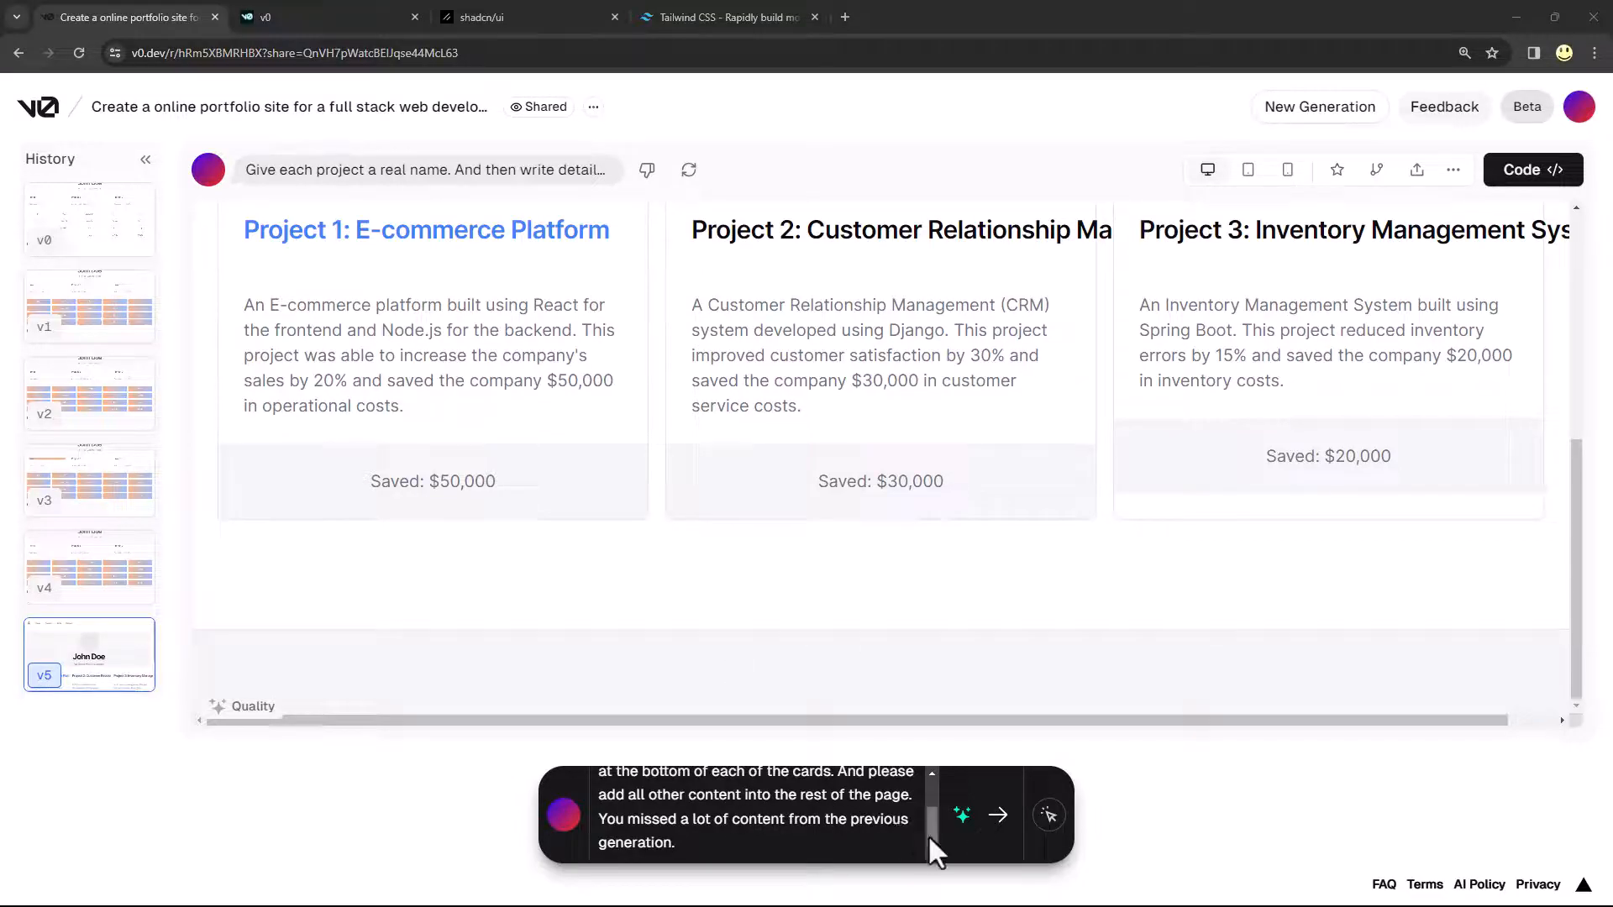
pyautogui.moveTo(928, 837); pyautogui.dragTo(931, 795)
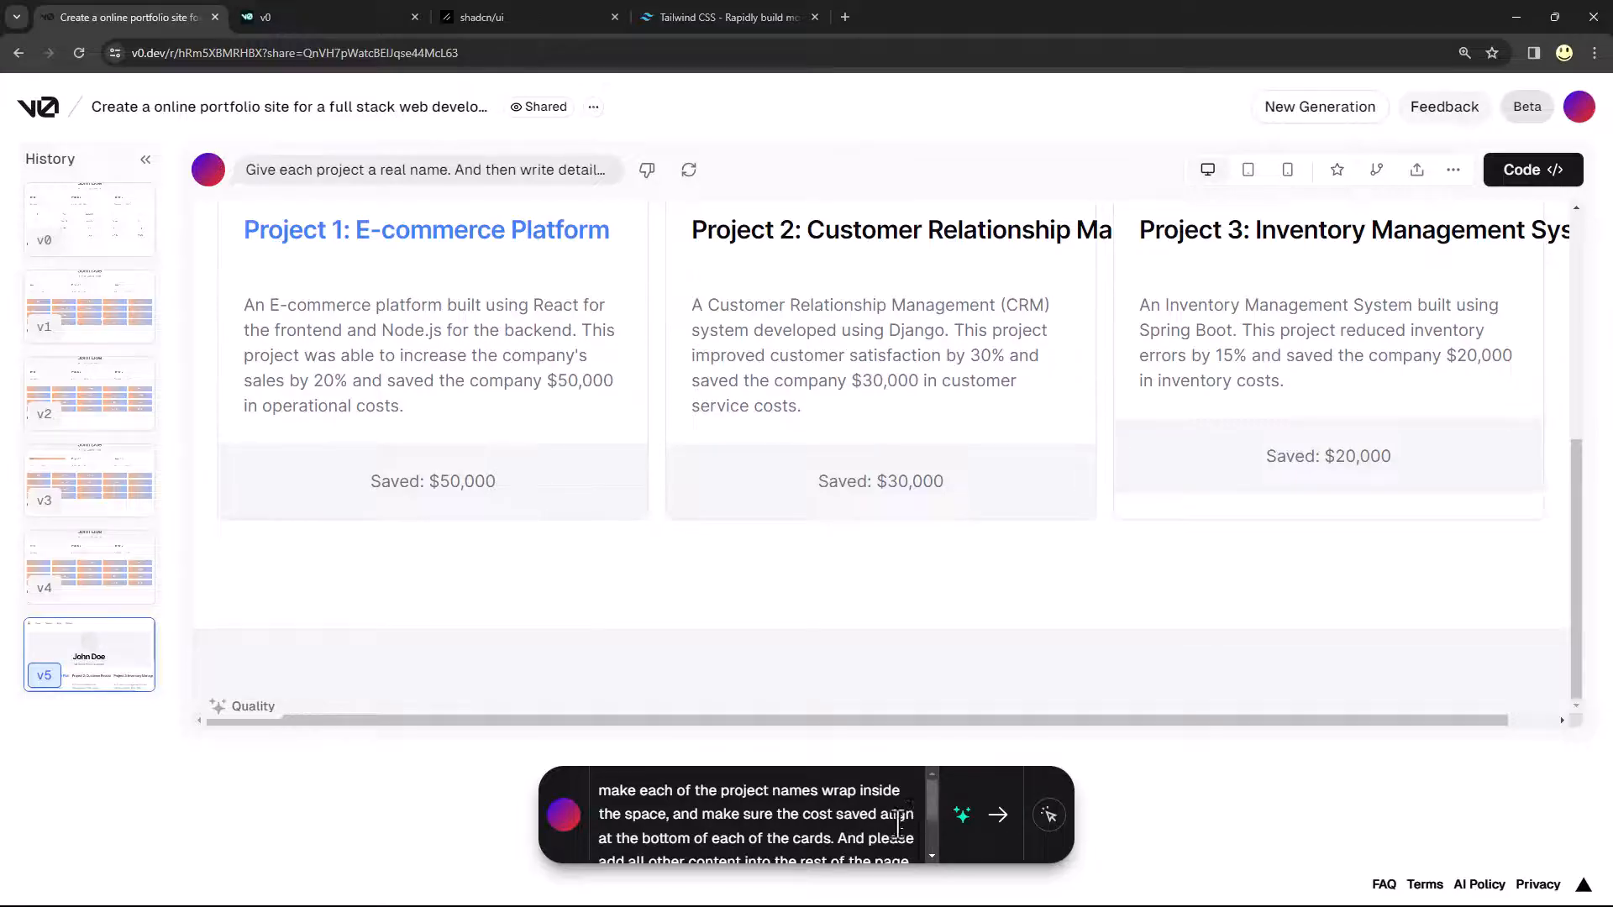
pyautogui.write('s')
pyautogui.scroll(-1, 838, 823)
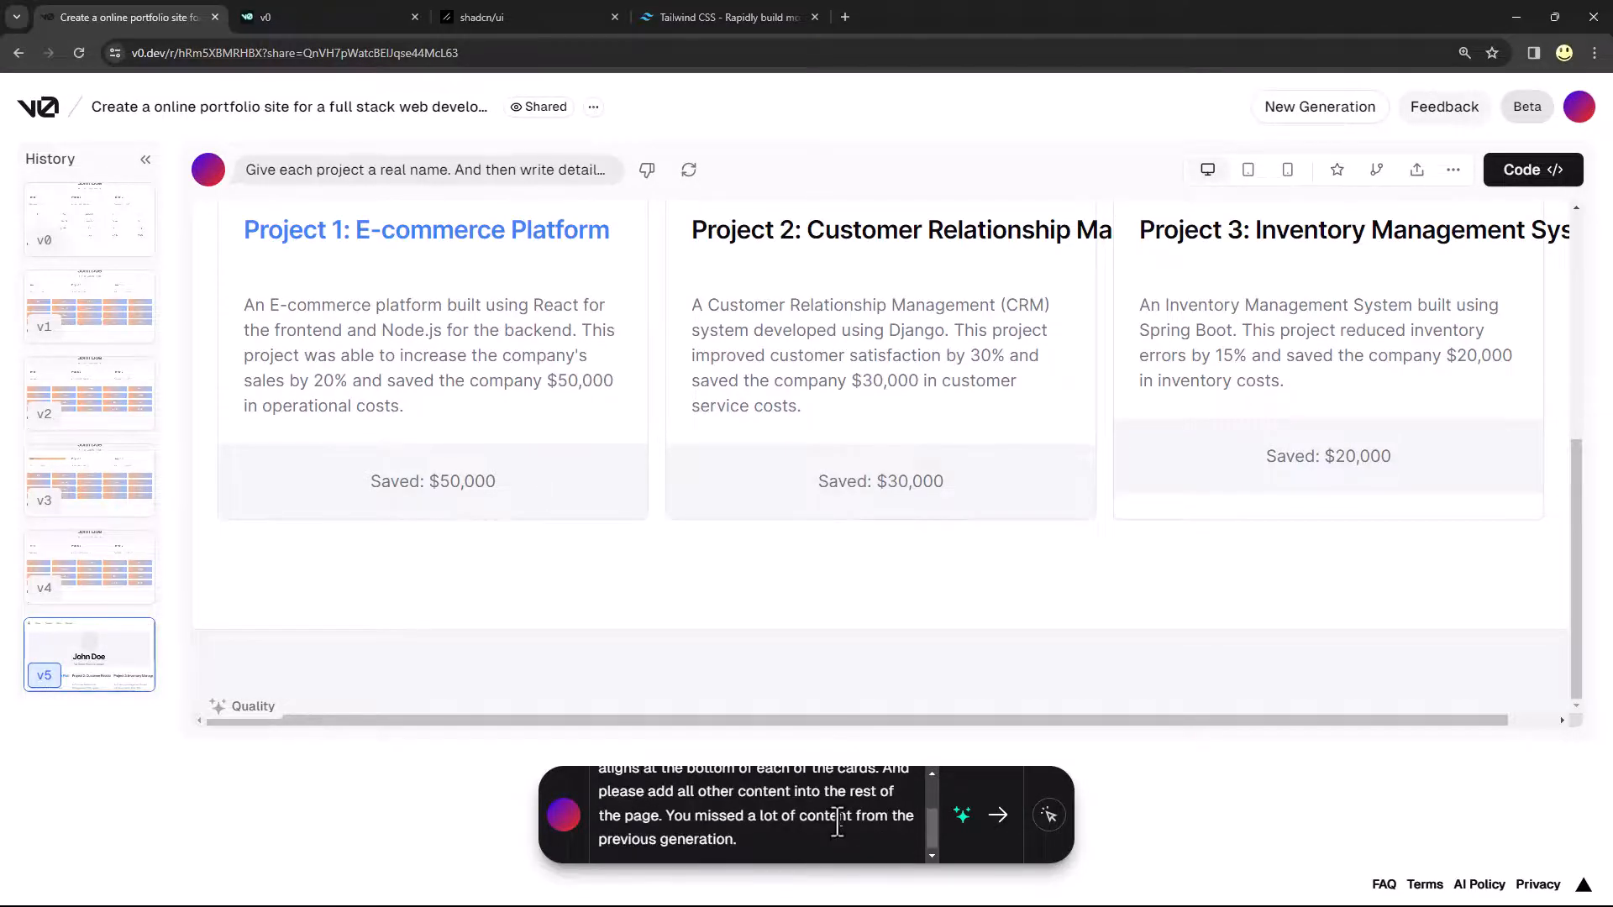
pyautogui.scroll(1, 837, 823)
pyautogui.scroll(-1, 838, 823)
pyautogui.click(1000, 817)
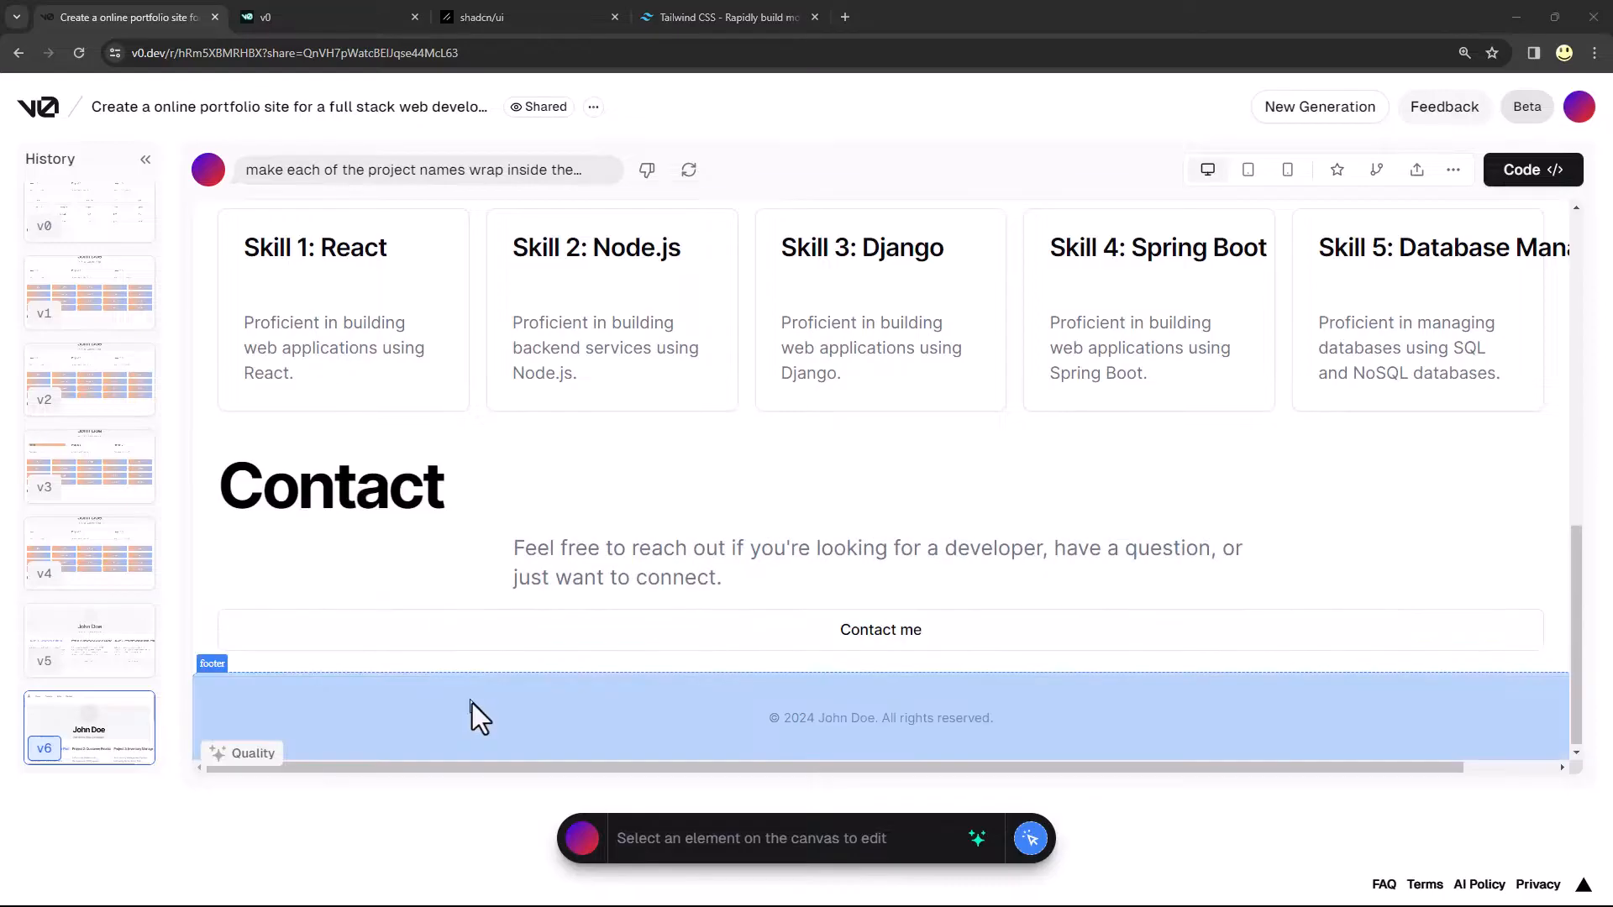
# Update the footer element to add 3 links and icons for Twitter, YouTube and a custom website domain like myportfoliosite.com
pyautogui.click(608, 722)
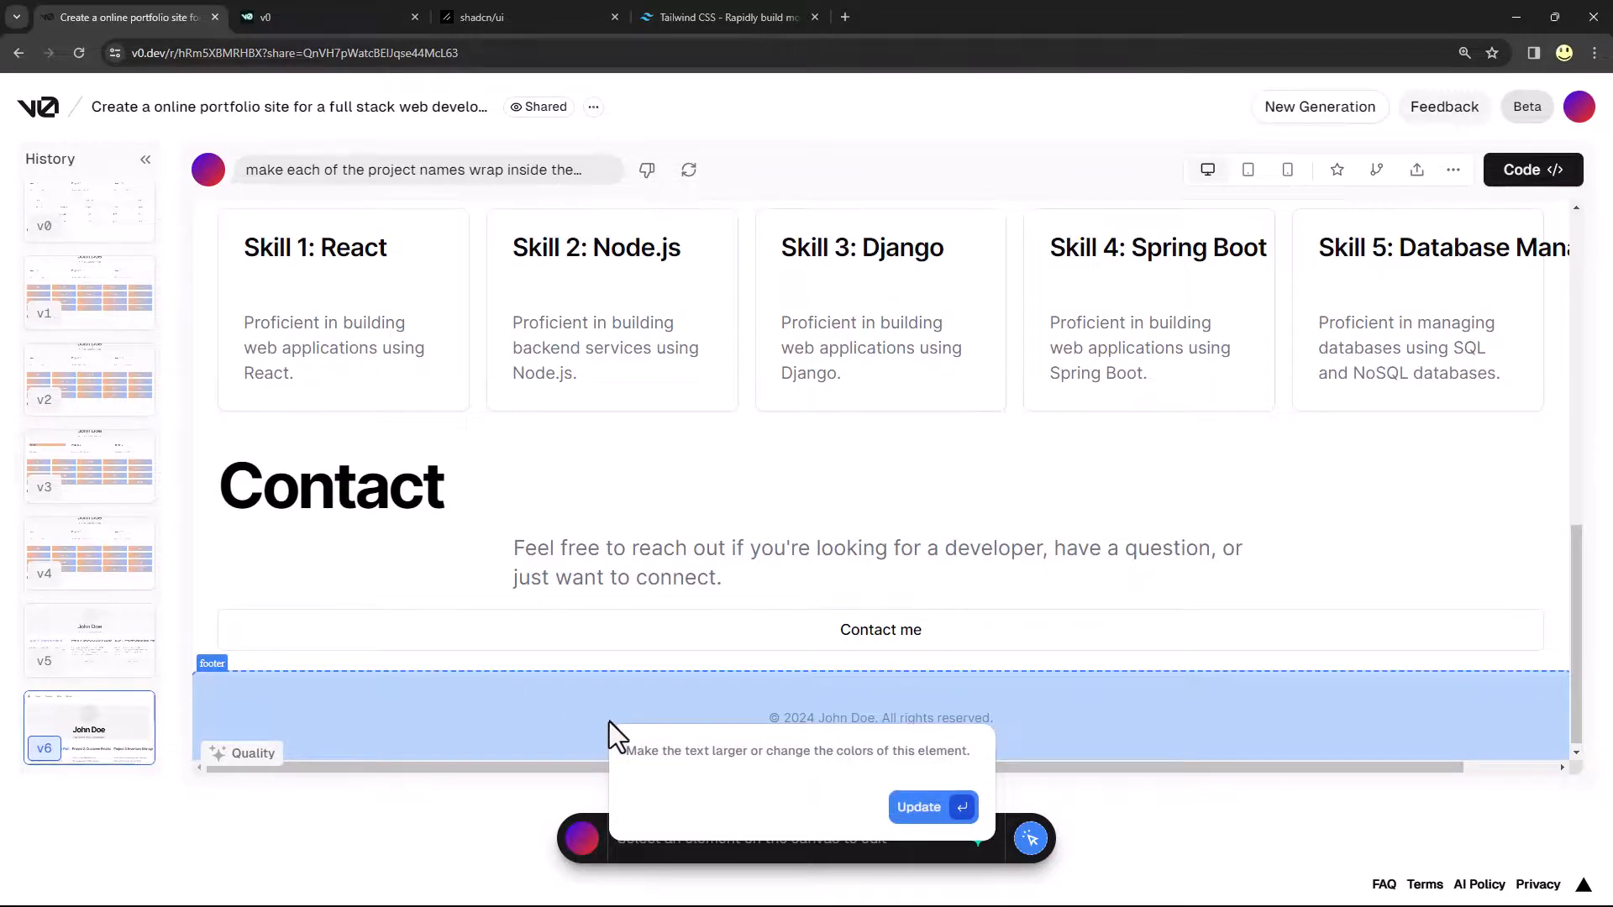
pyautogui.write('add')
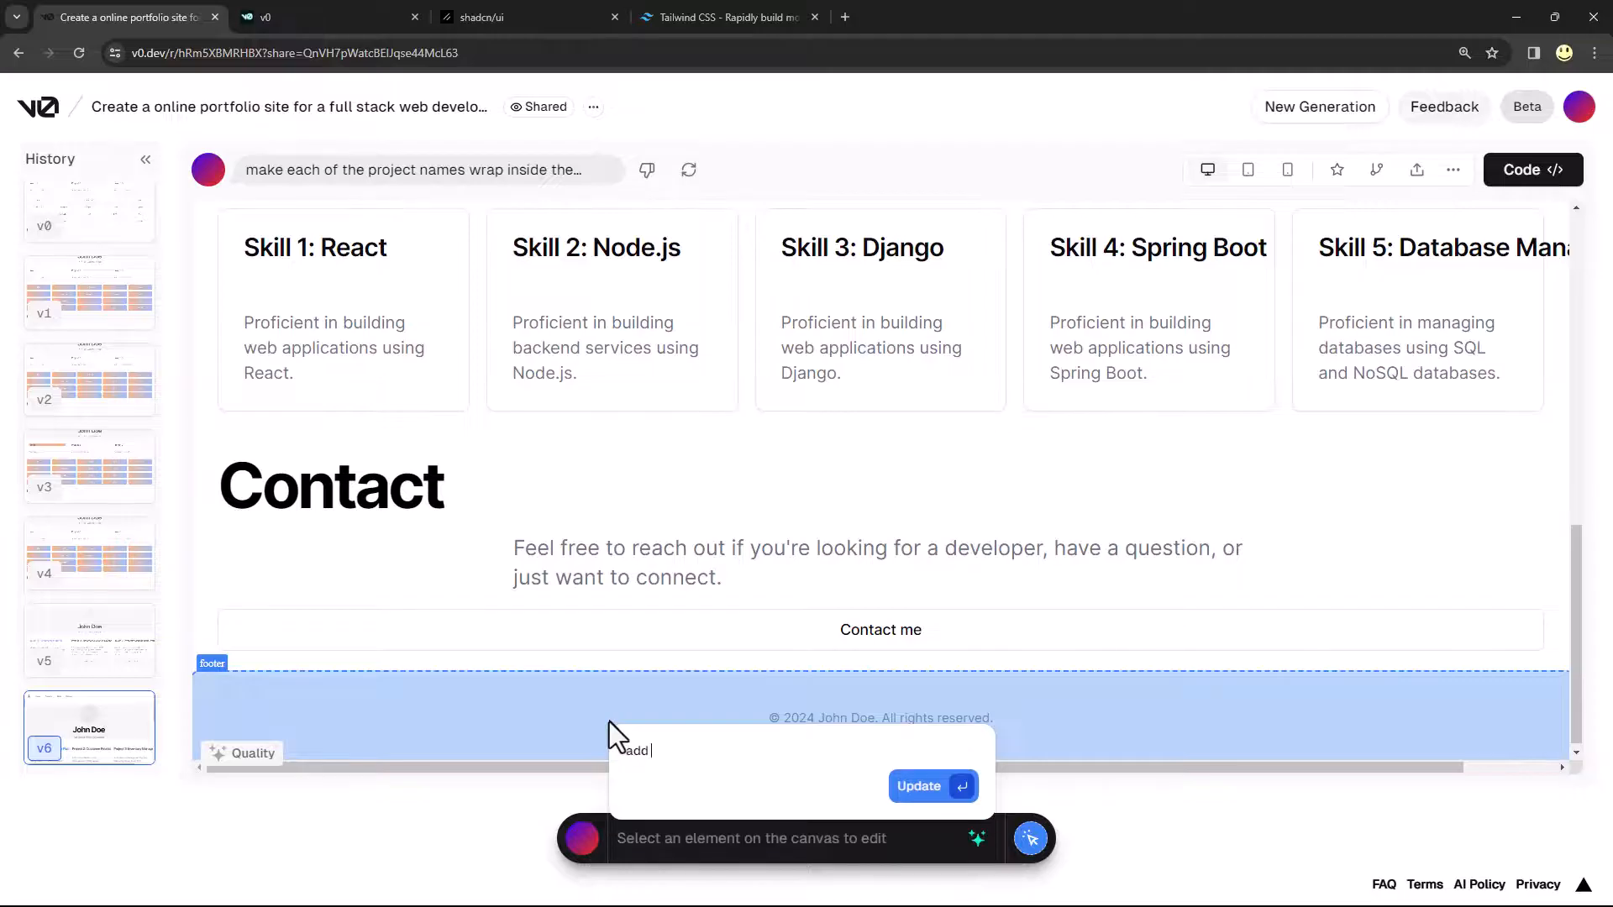
pyautogui.write(' 3')
pyautogui.write('links to ')
pyautogui.write('ti')
pyautogui.press('BackSpace')
pyautogui.press('BackSpace')
pyautogui.write('and icons for twitter, youtube a')
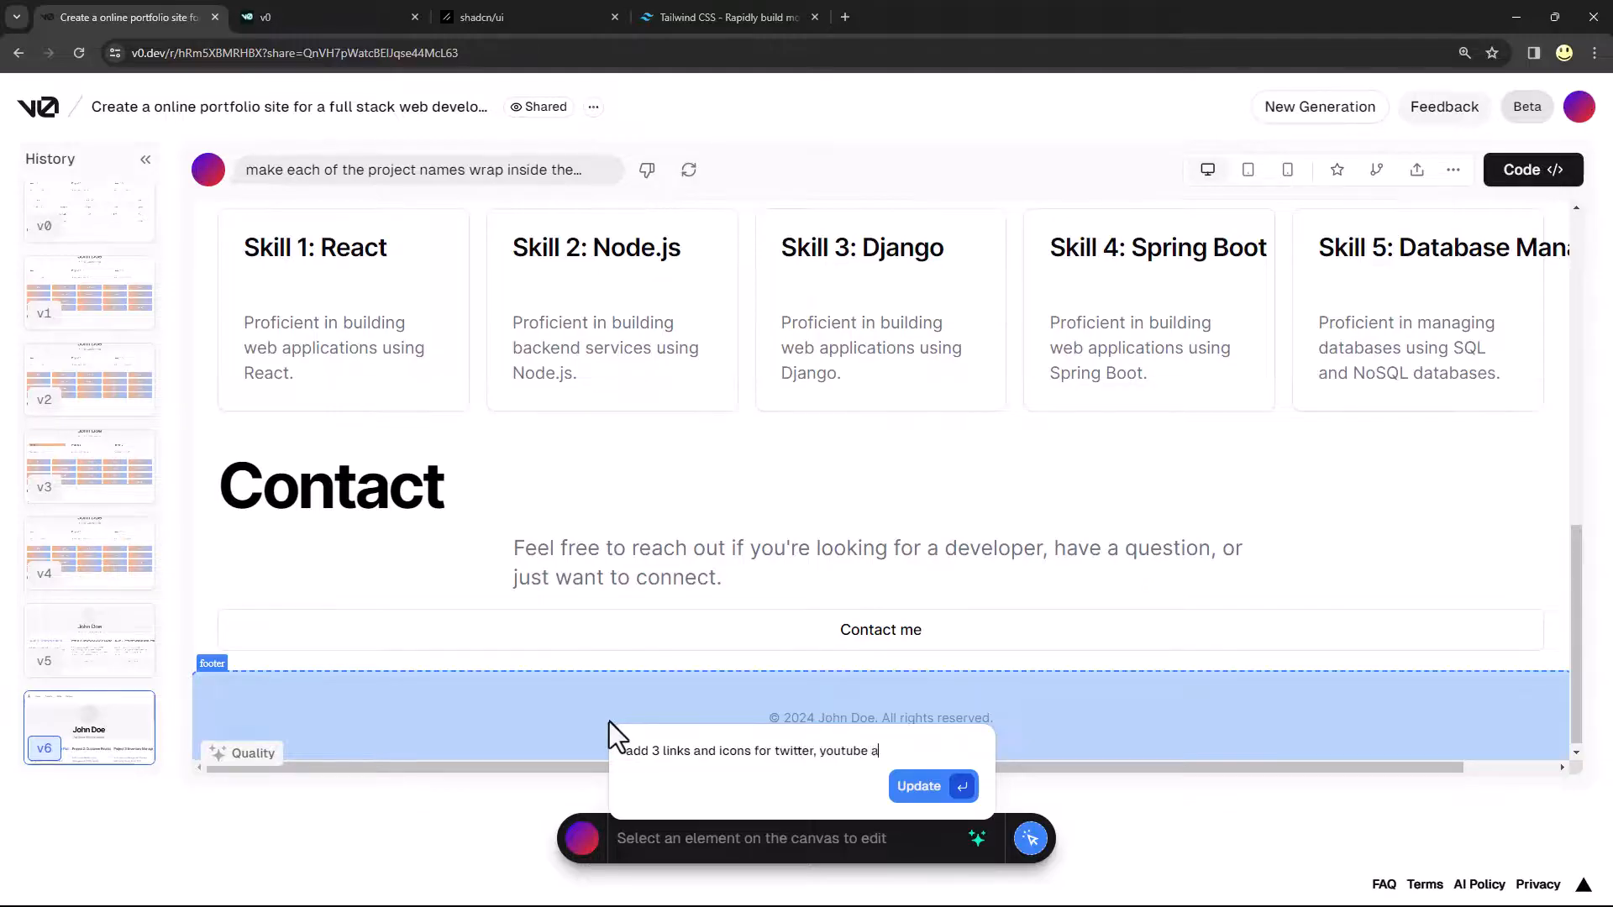
pyautogui.write('nd a cusomt website domain')
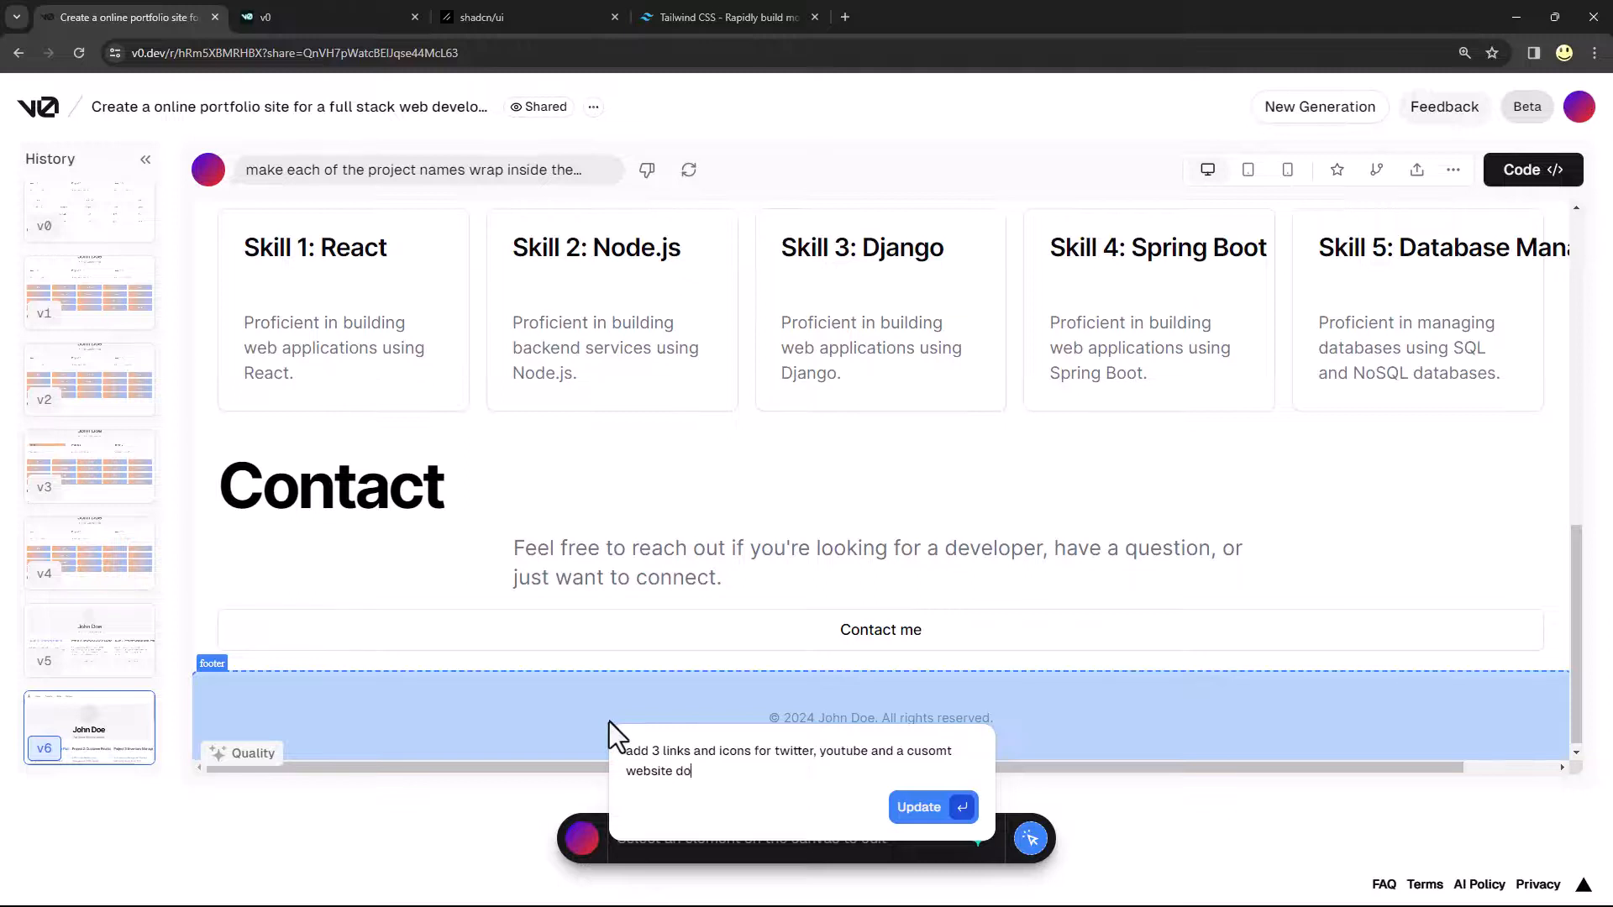
pyautogui.write(' like myportfoliosite.com')
pyautogui.click(921, 811)
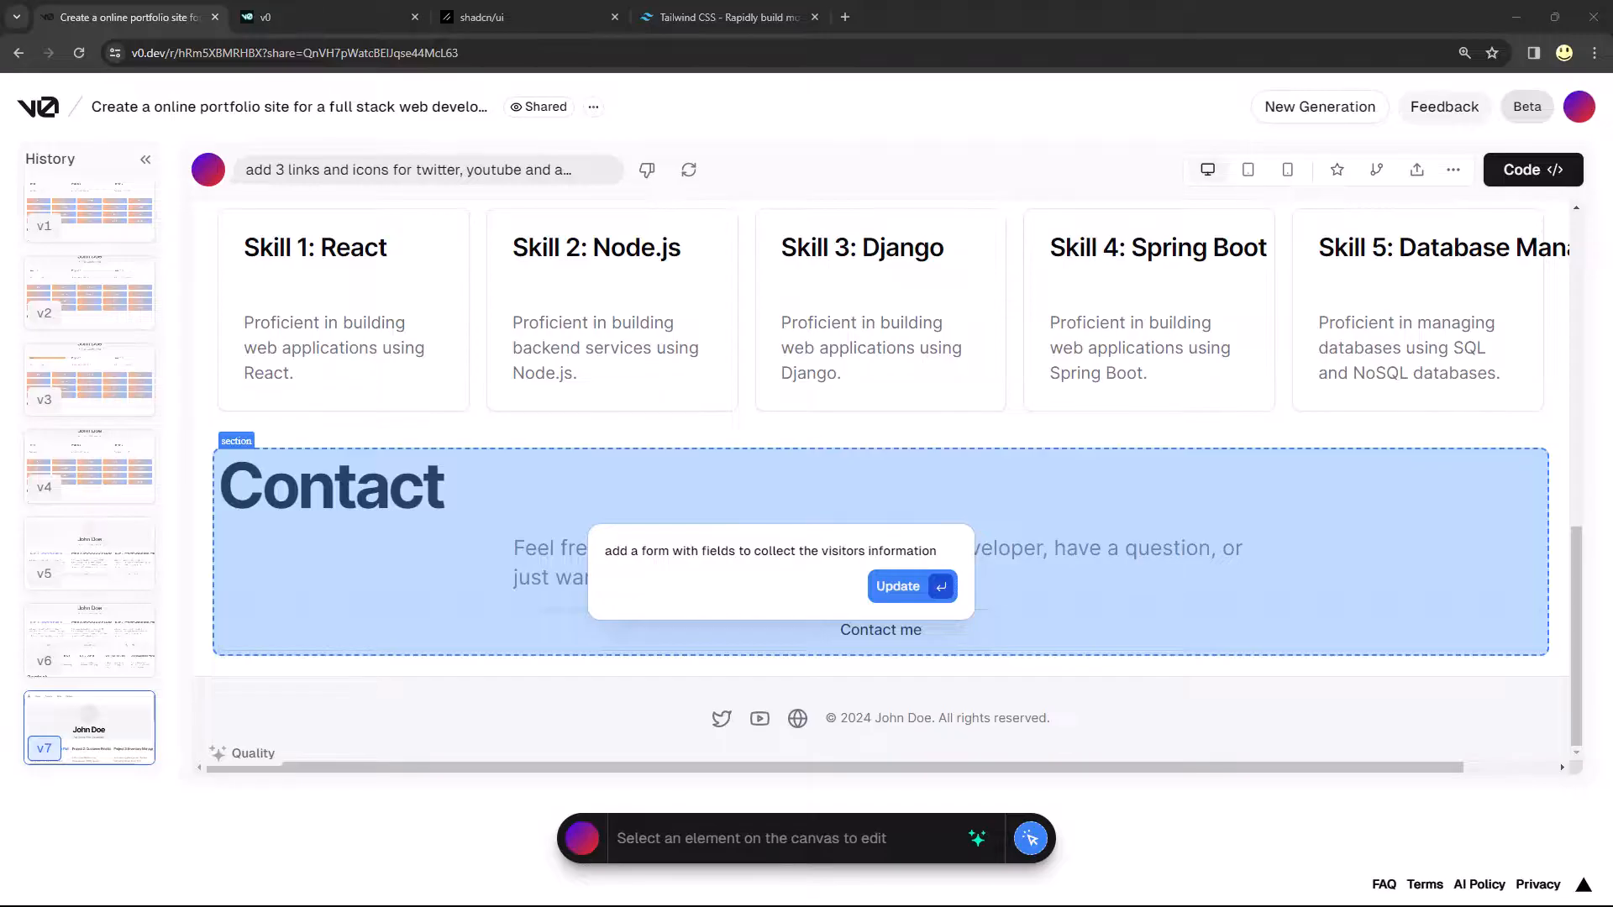
# Update the Contact section with a form whose fields collect the visitor's information, plus a primary submit button
pyautogui.write('with a primary submit button')
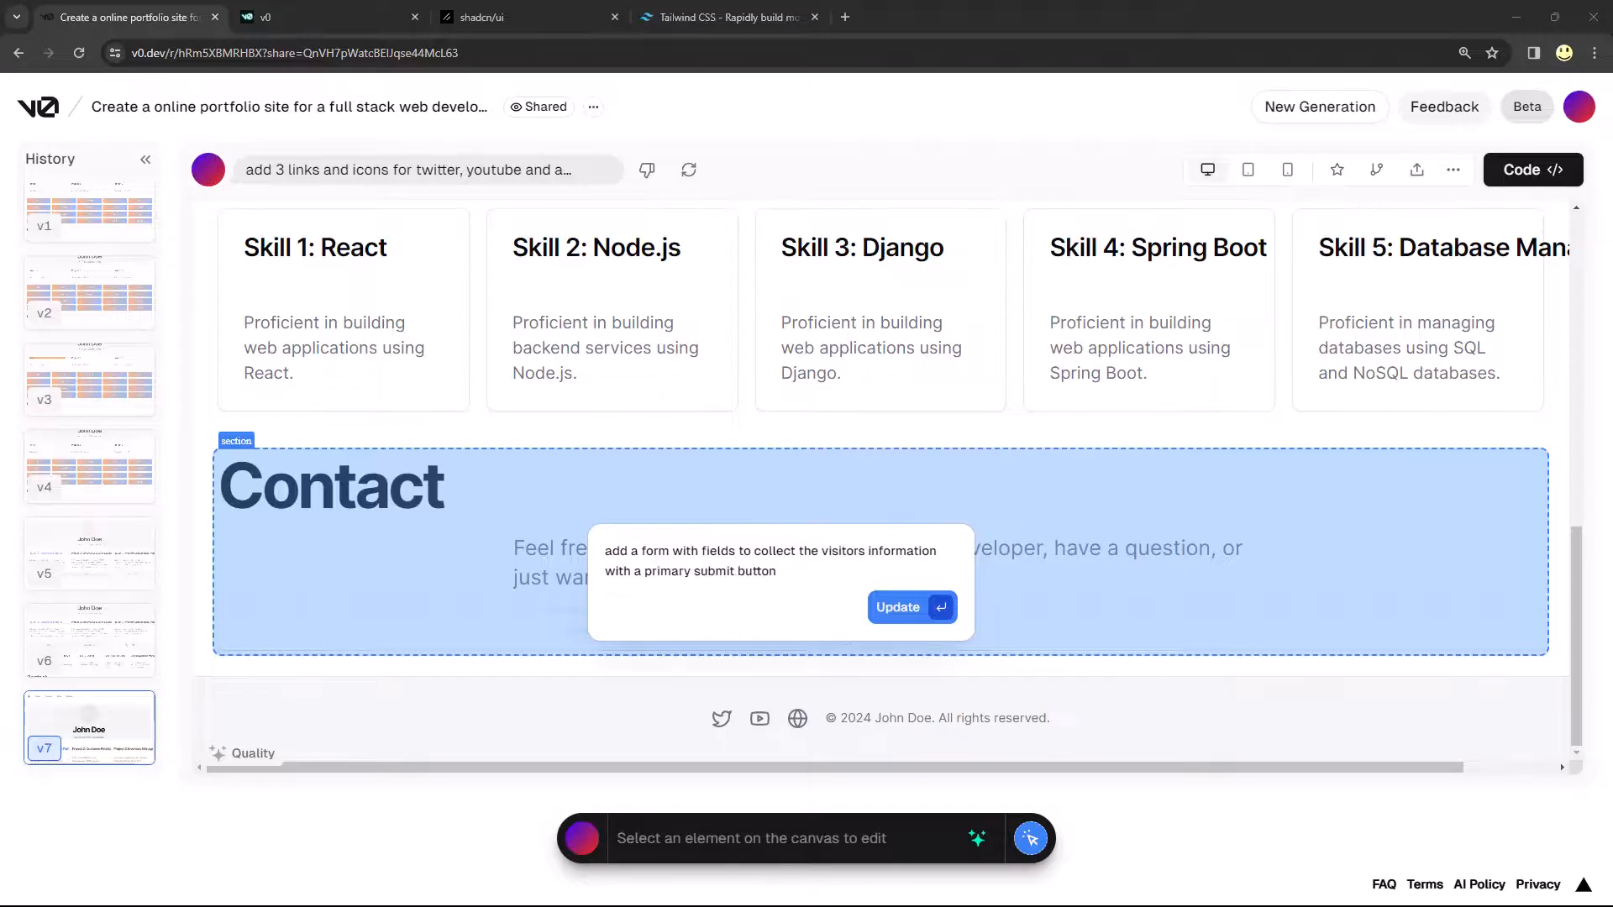
pyautogui.click(908, 619)
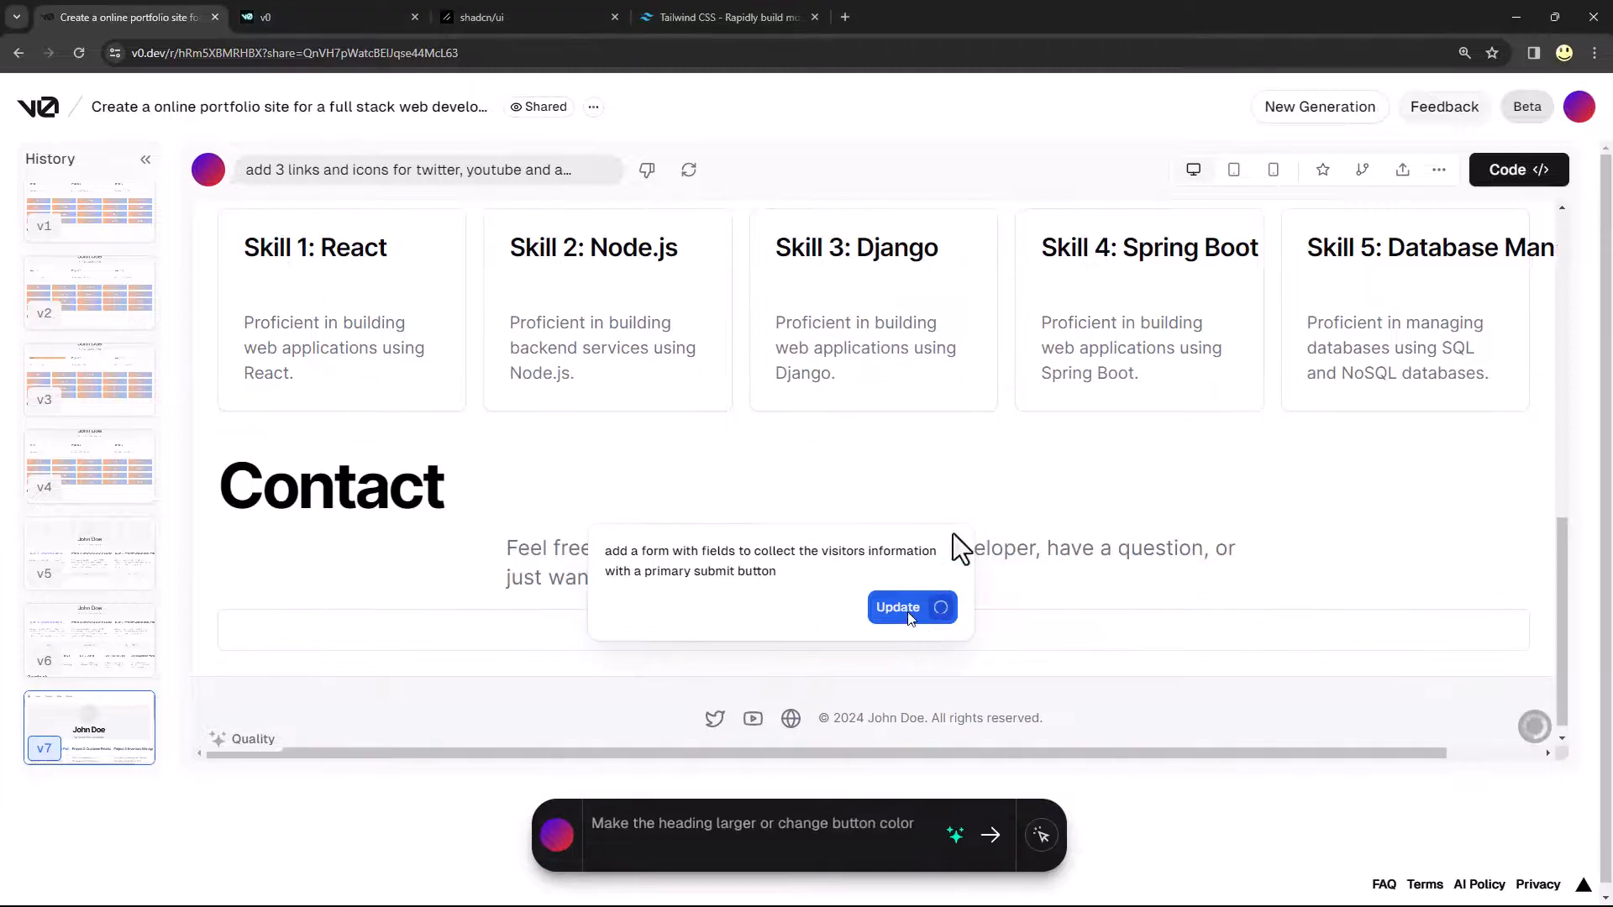
pyautogui.scroll(-4, 536, 563)
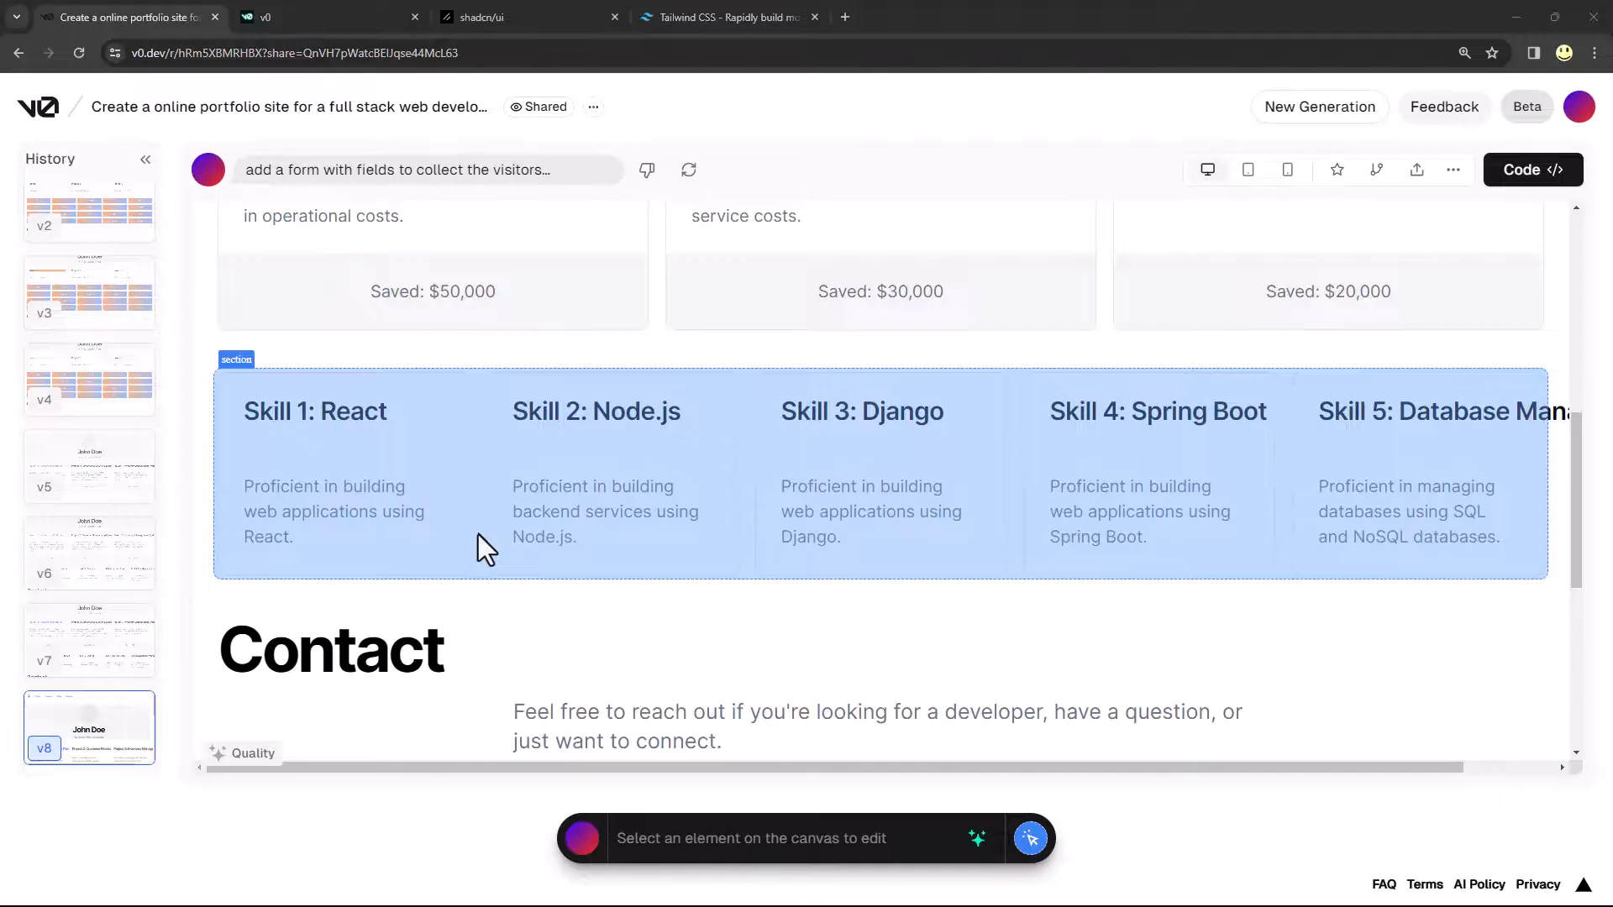
# Select the skills section on the canvas and request 2 more rows of skills with a little detail about each skill
pyautogui.click(478, 534)
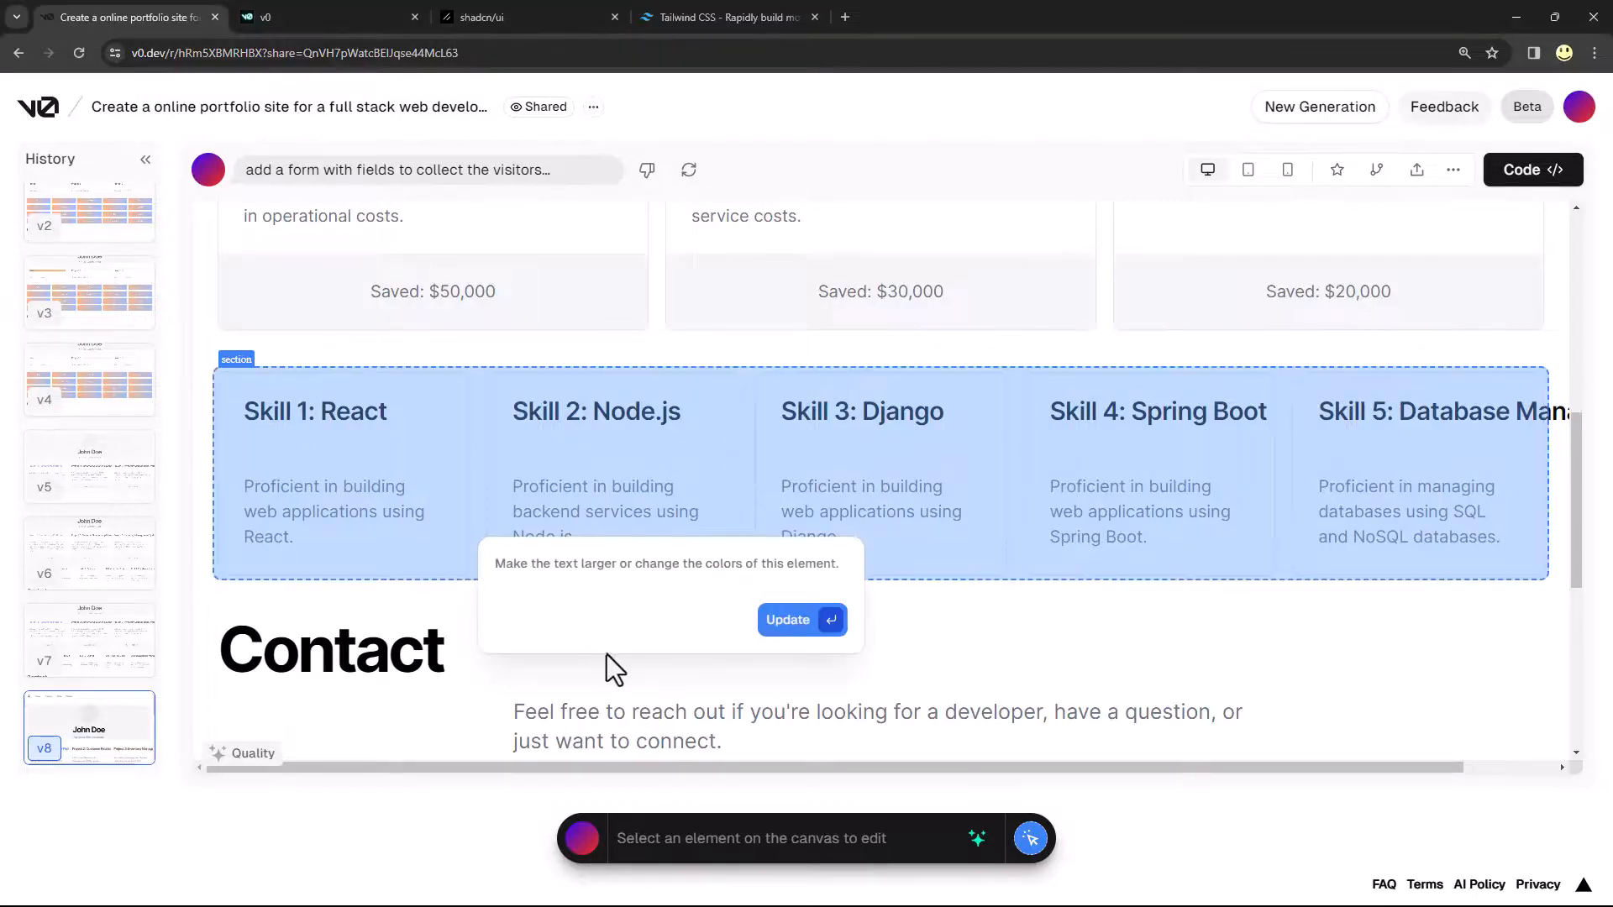
pyautogui.write('add 3')
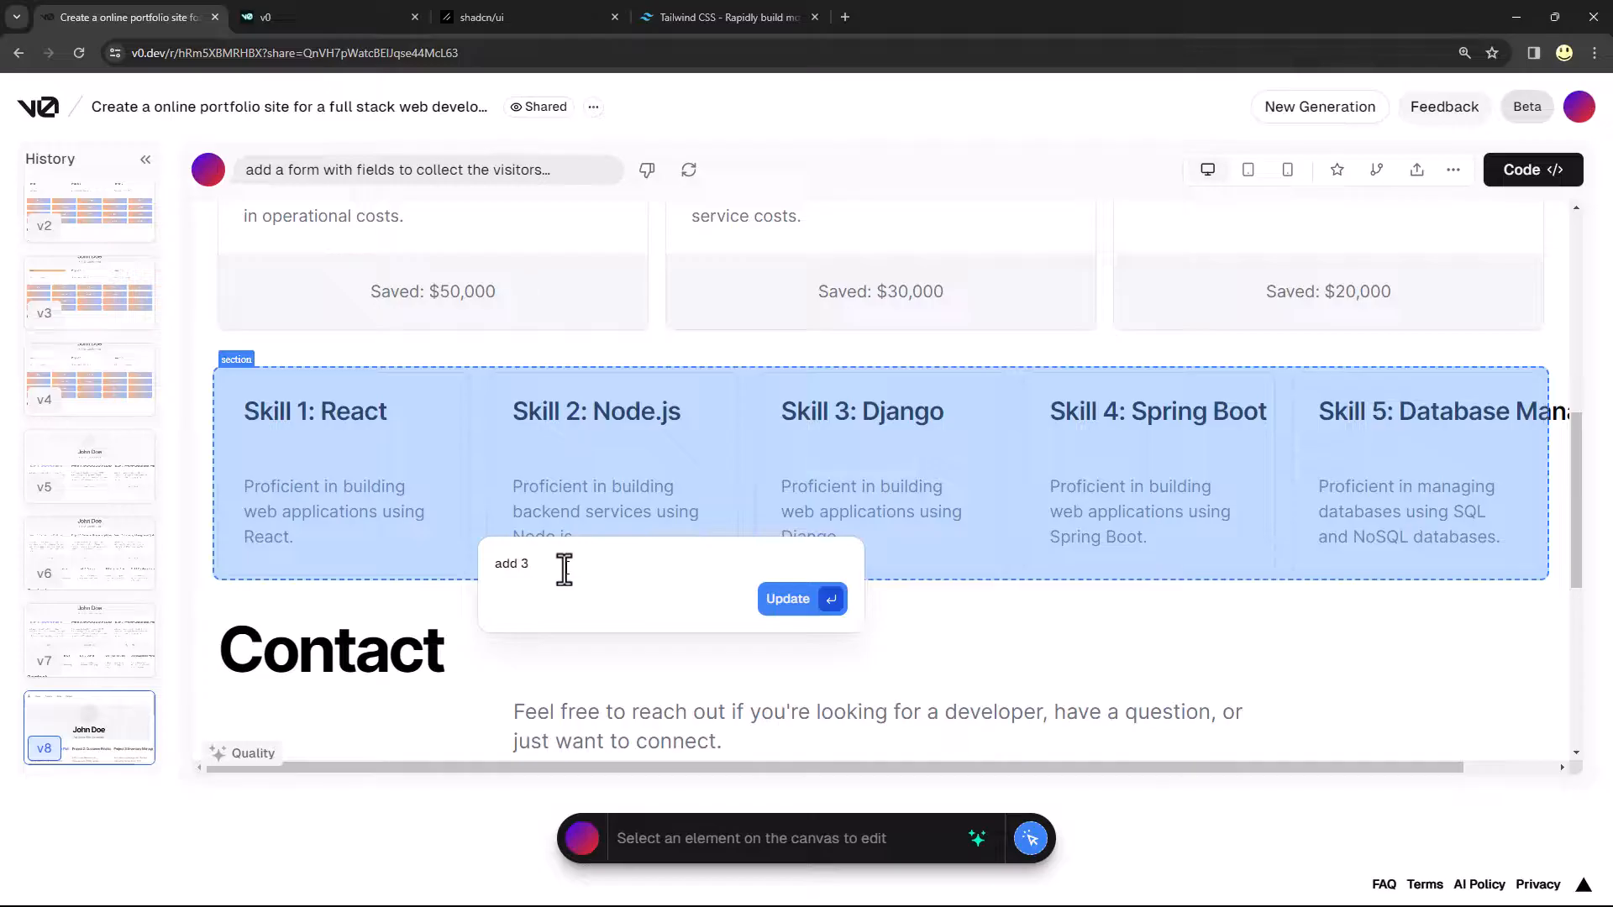
pyautogui.press('BackSpace')
pyautogui.write('2 more rows ')
pyautogui.write('of ')
pyautogui.write('skills with')
pyautogui.write(' a little de')
pyautogui.write('tail')
pyautogui.write(' about ea')
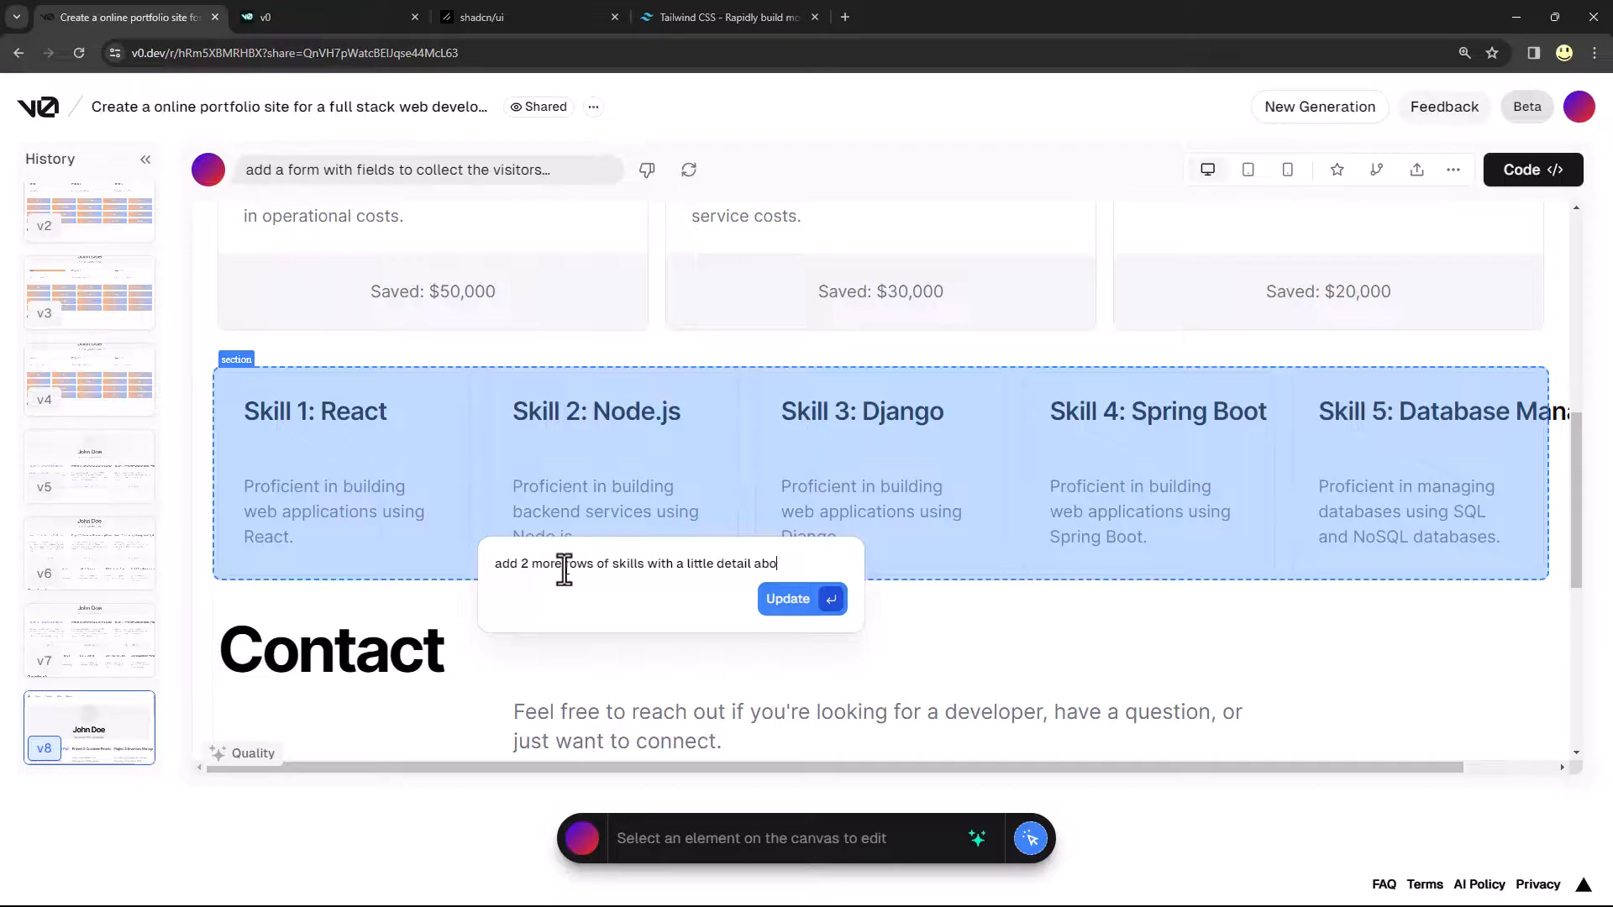
pyautogui.write('ch skill')
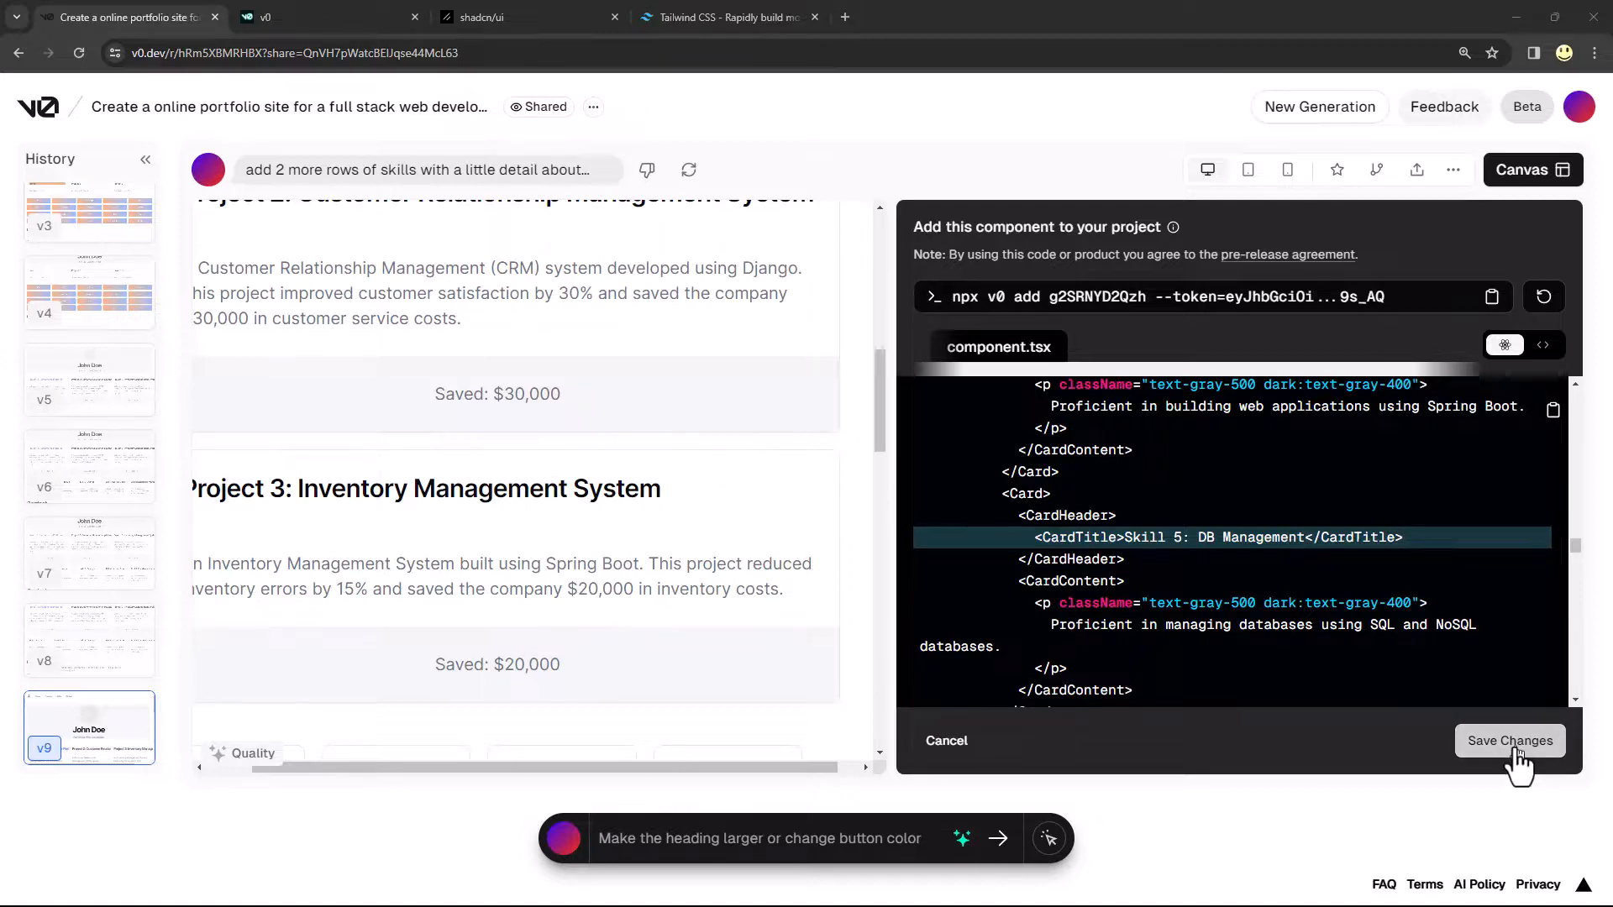
# Save the code change that titles the fifth skill card "Skill 5: DB Management" and return to the canvas
pyautogui.click(1512, 751)
pyautogui.scroll(-3, 1235, 537)
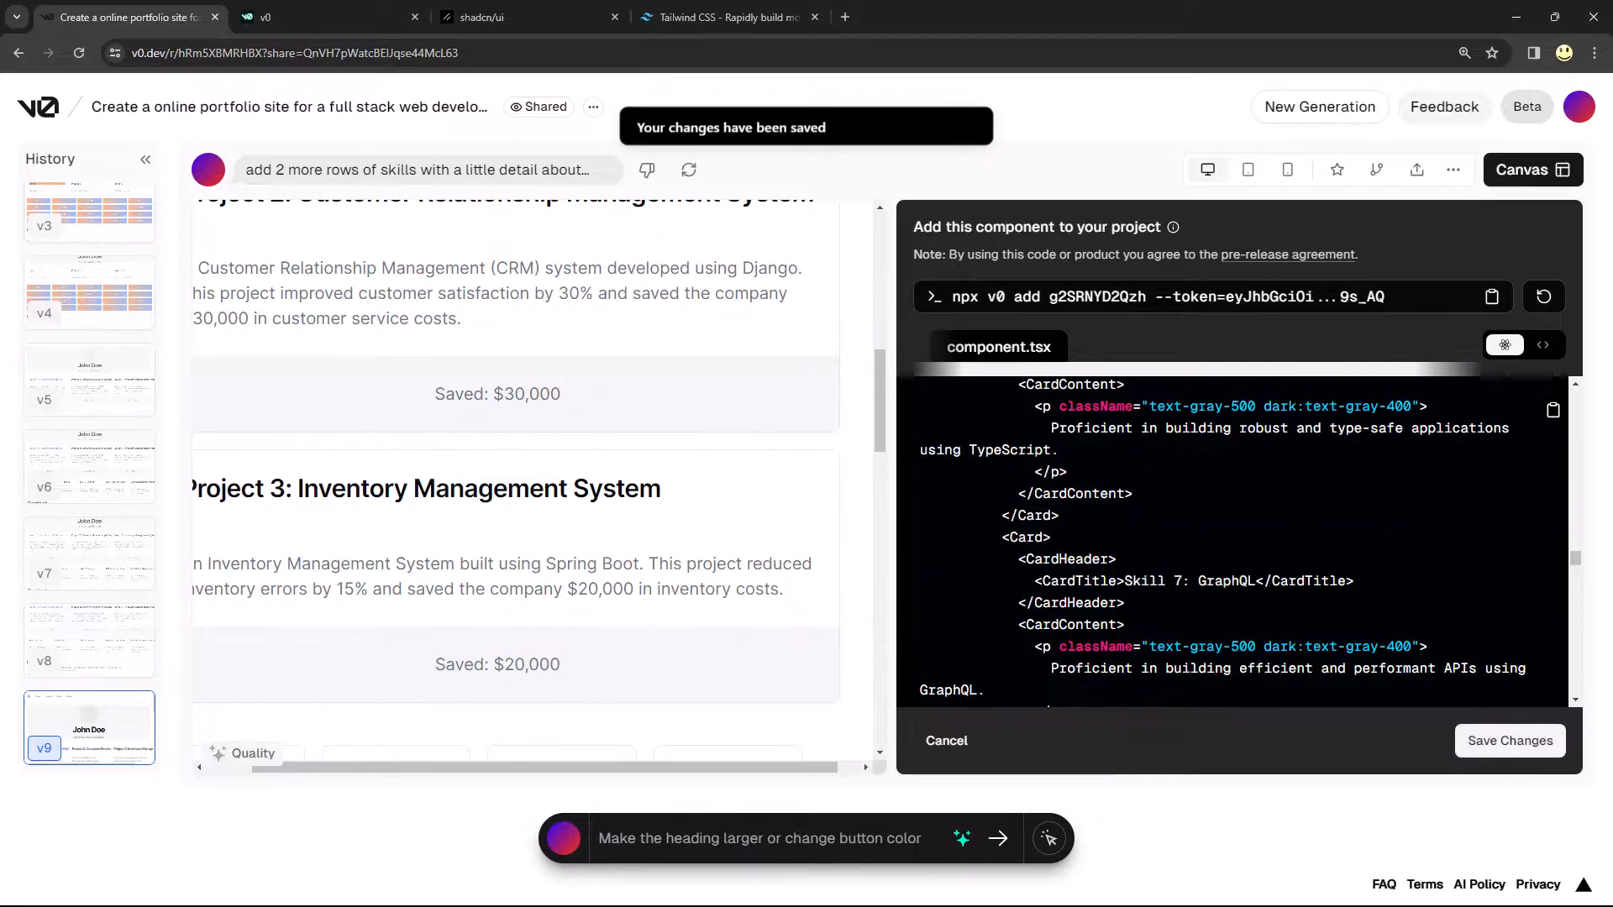
pyautogui.click(1530, 171)
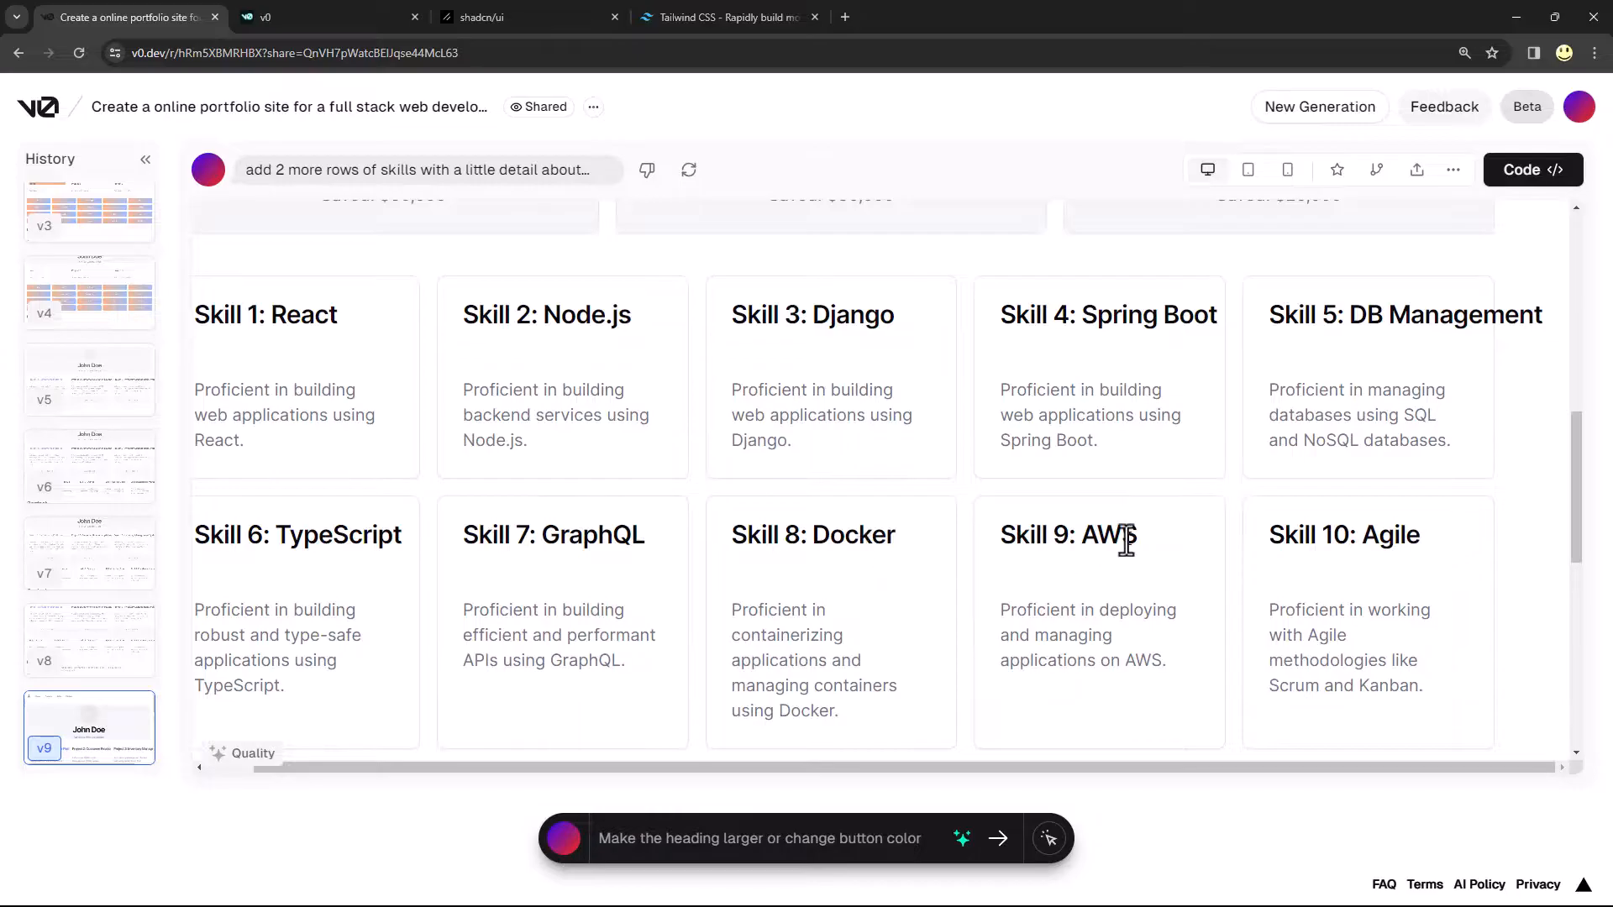
# Review the v9 page from the hero section and project cards down to the skills, contact form and footer
pyautogui.scroll(3, 1126, 541)
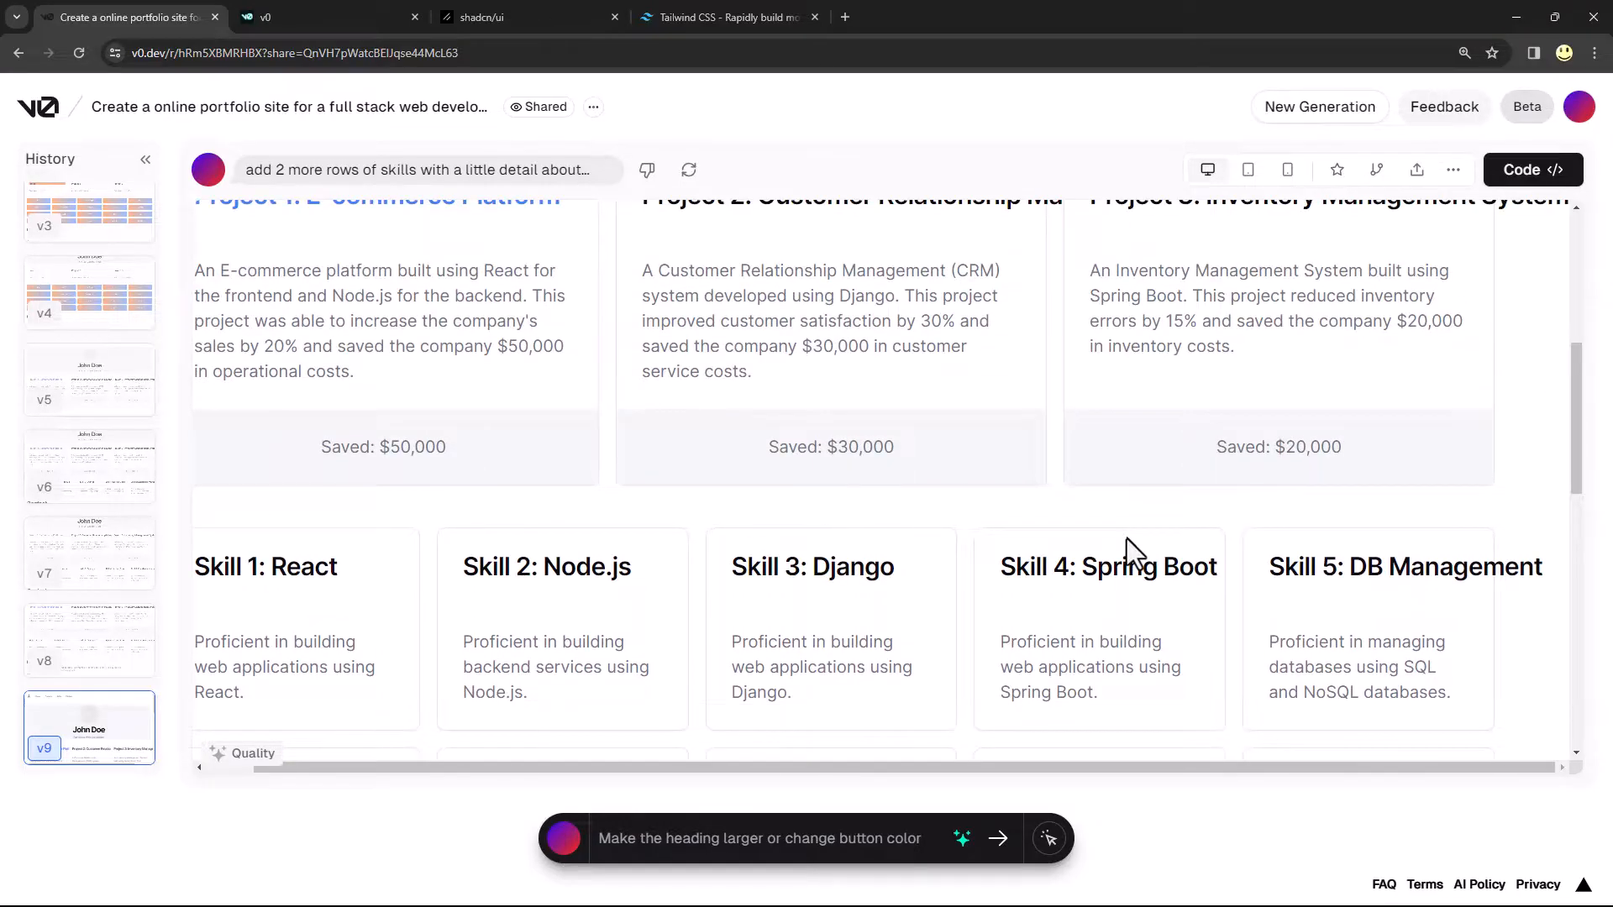
pyautogui.scroll(2, 1124, 571)
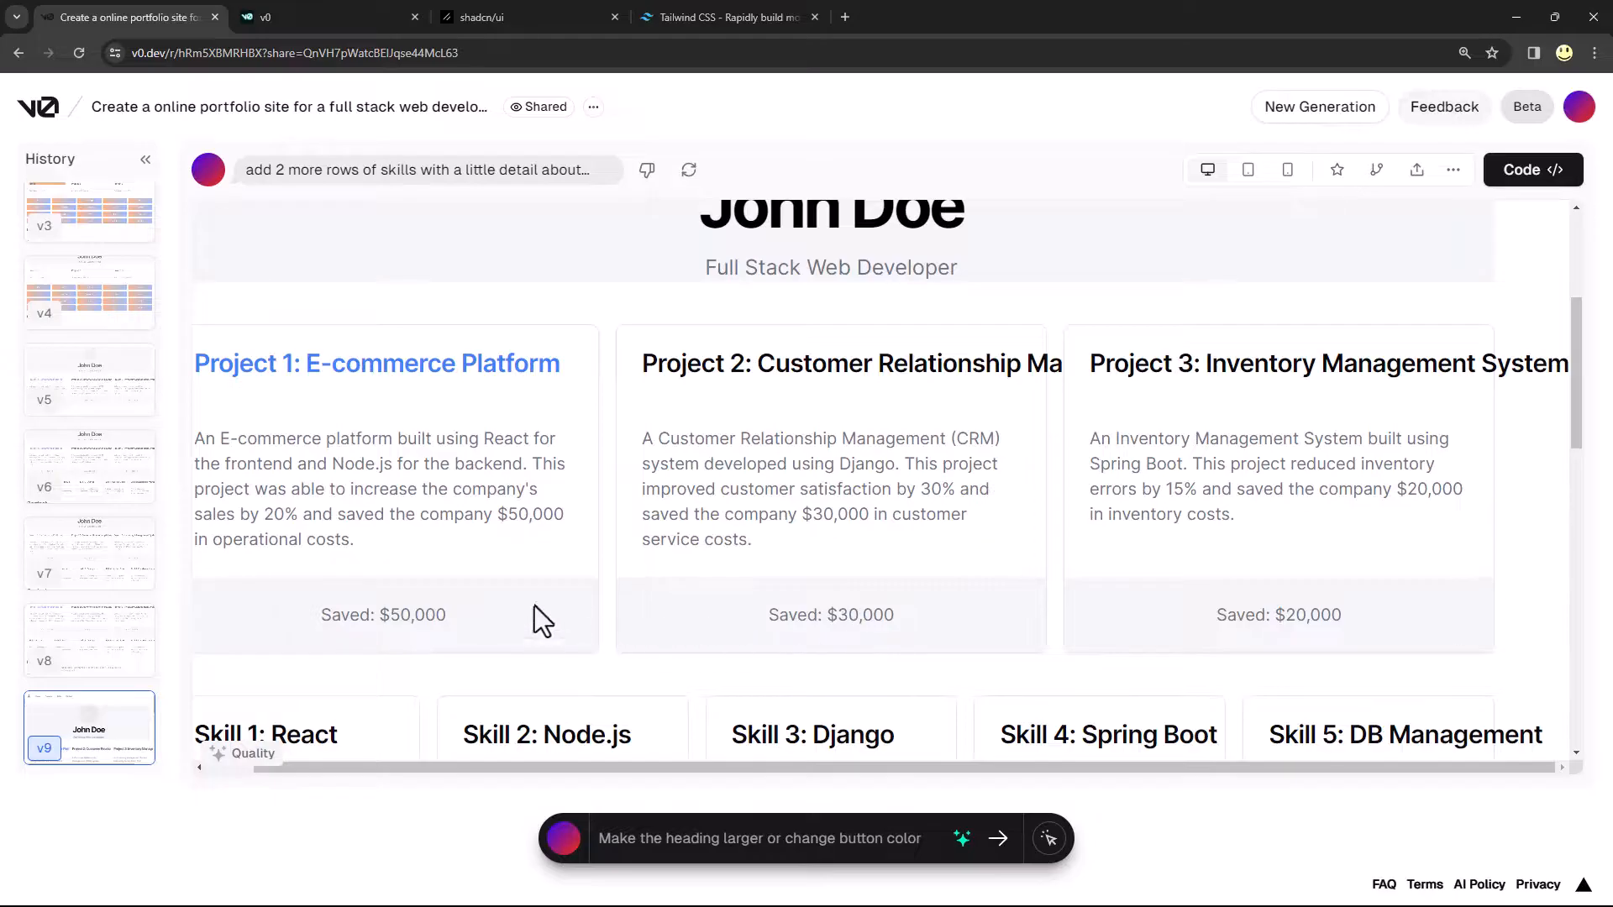
pyautogui.scroll(1, 529, 620)
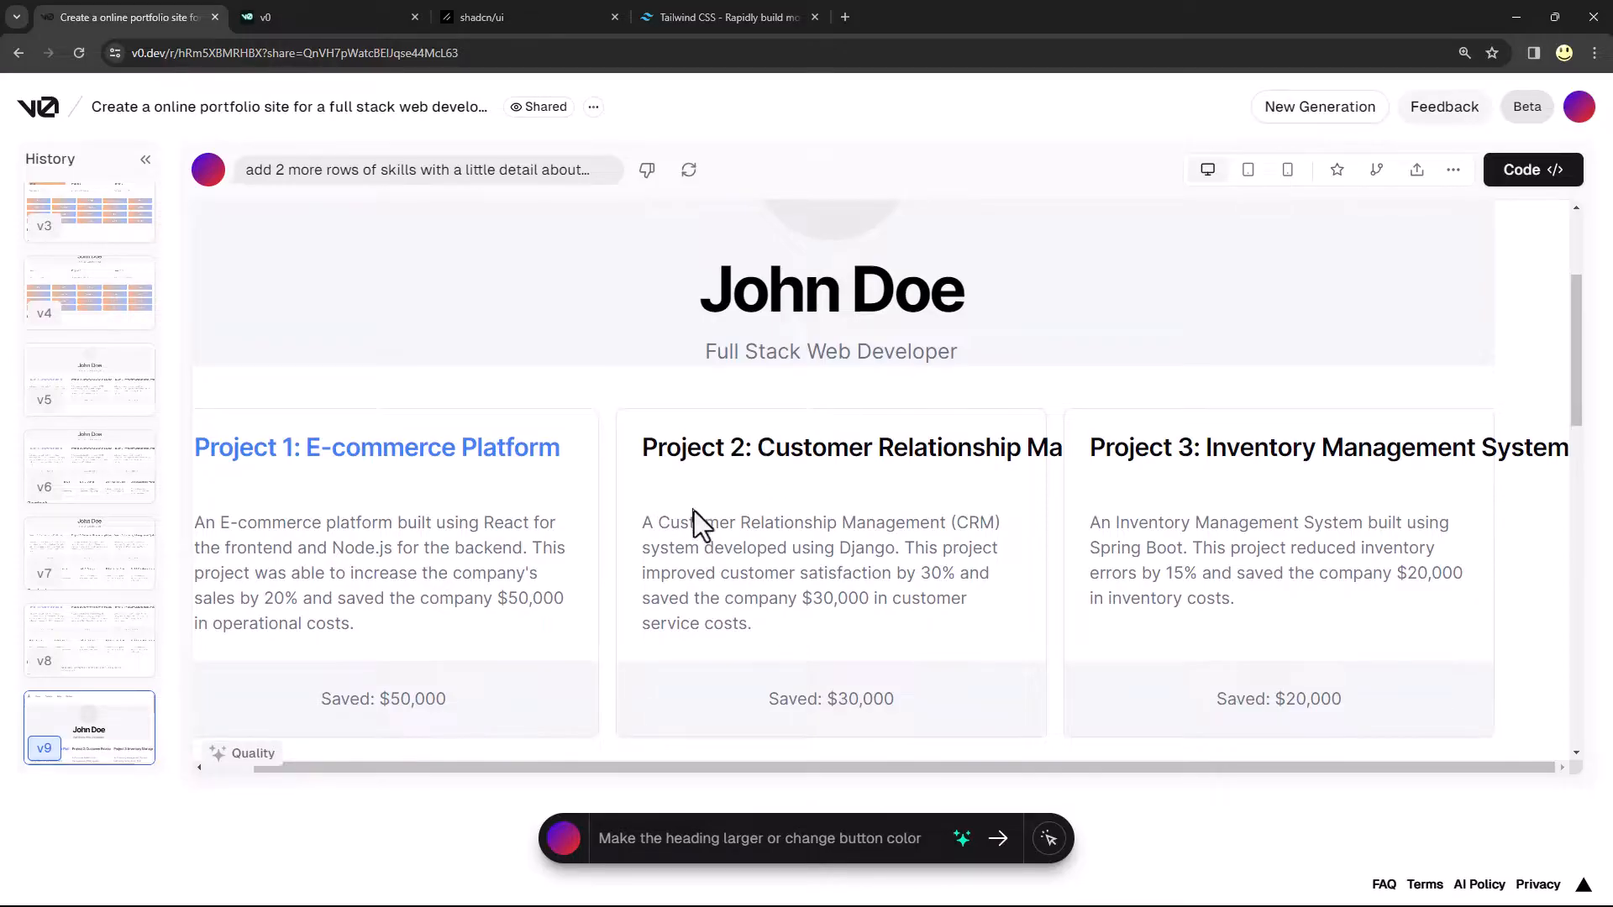
pyautogui.scroll(3, 713, 527)
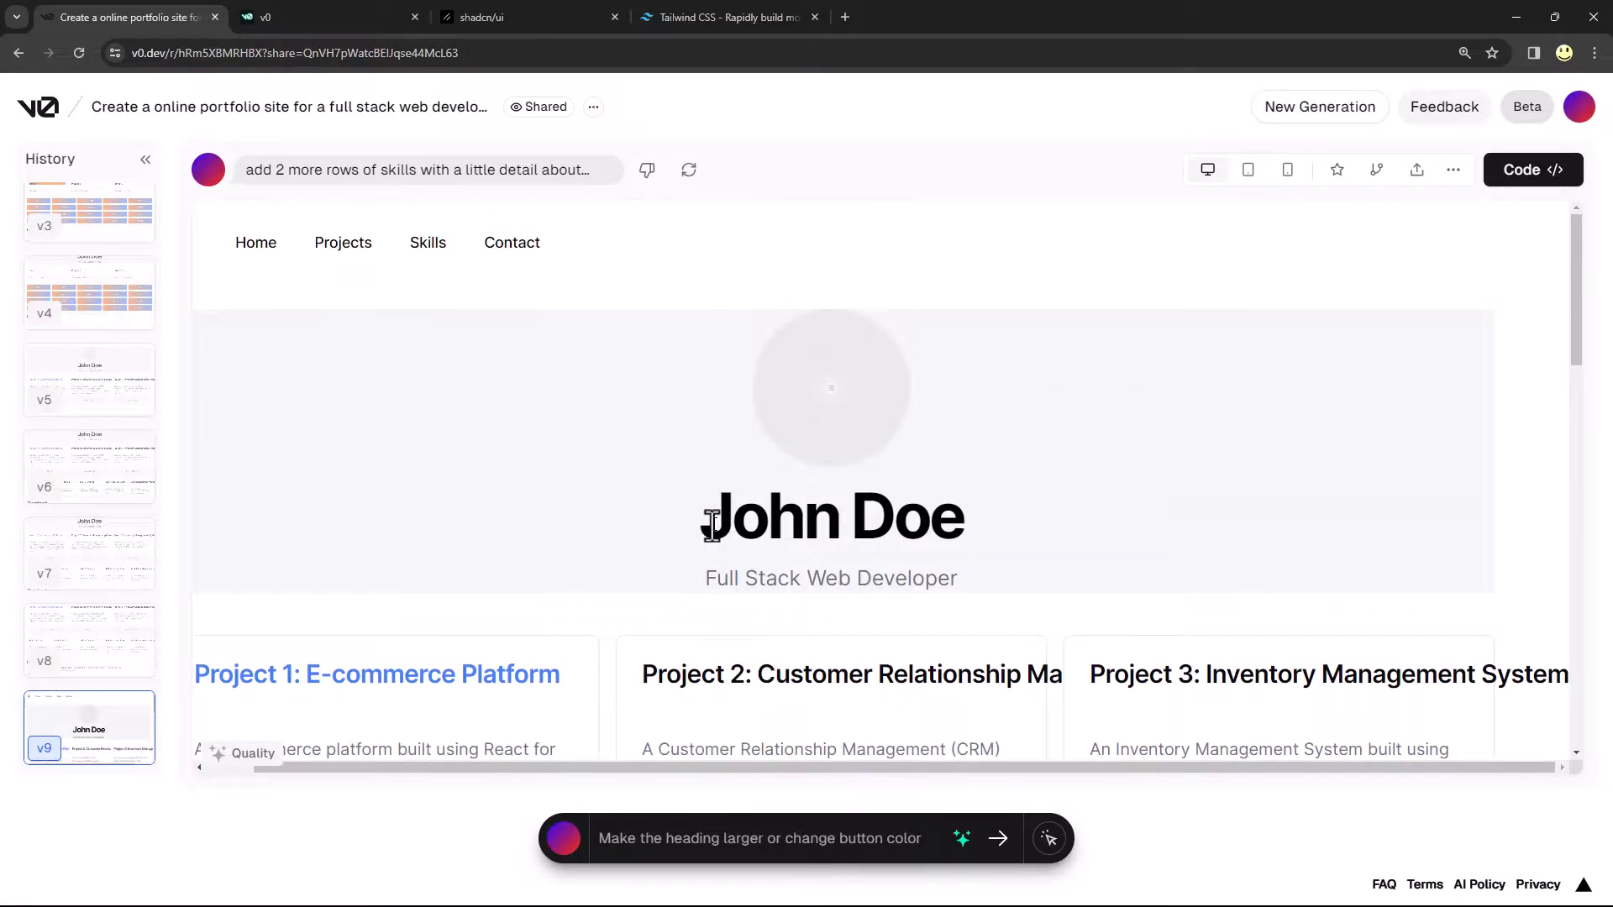
pyautogui.scroll(-10, 712, 522)
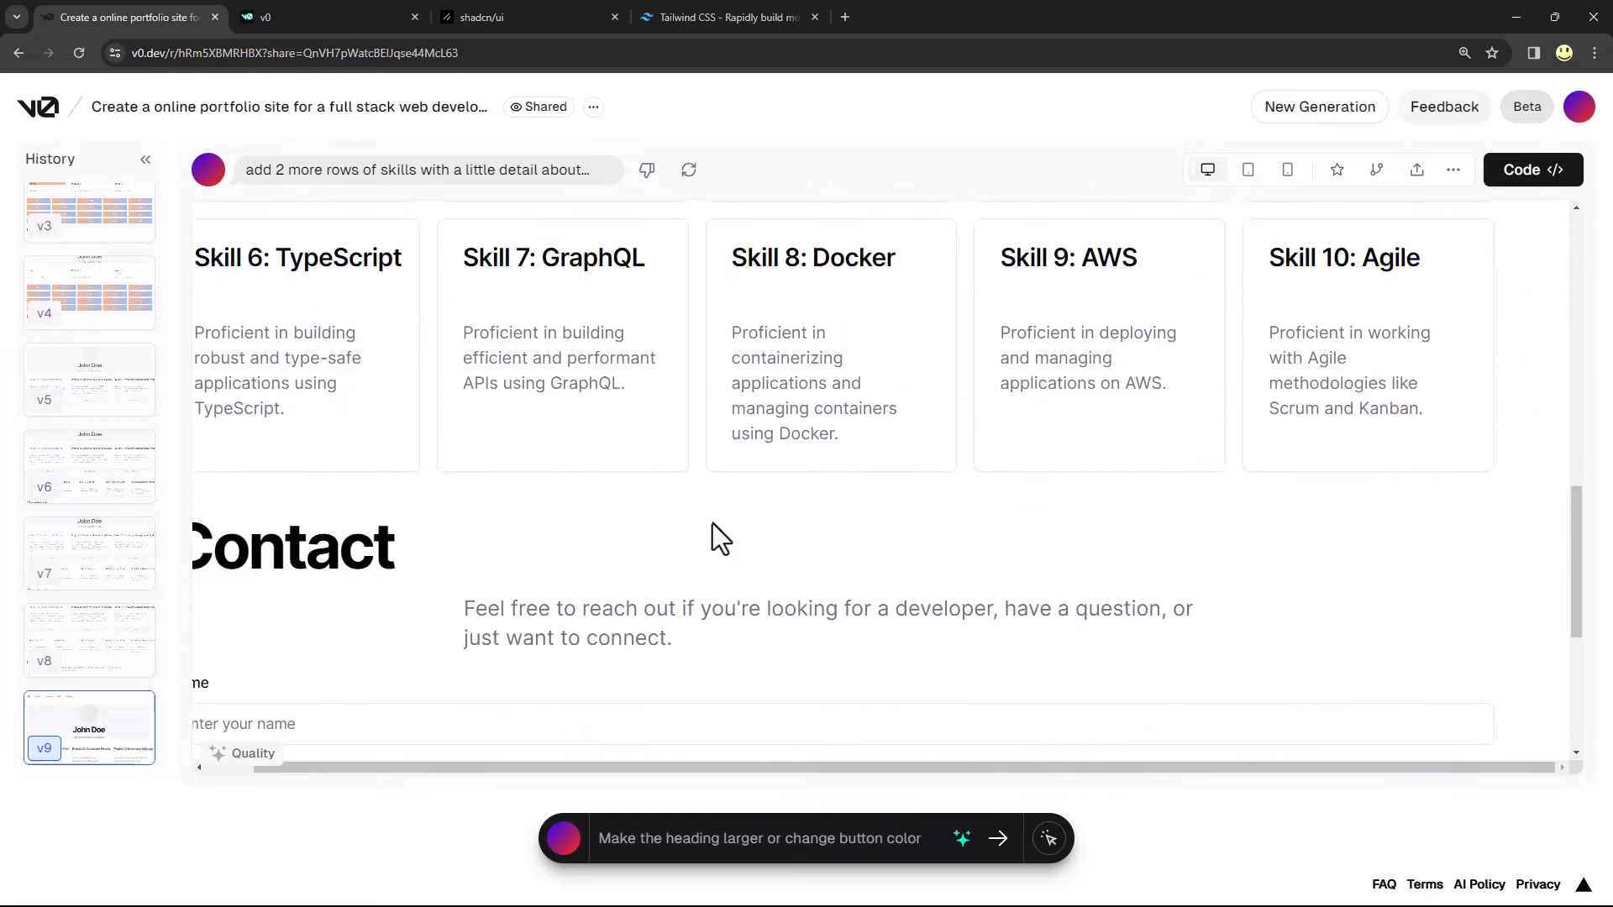
pyautogui.scroll(-5, 721, 538)
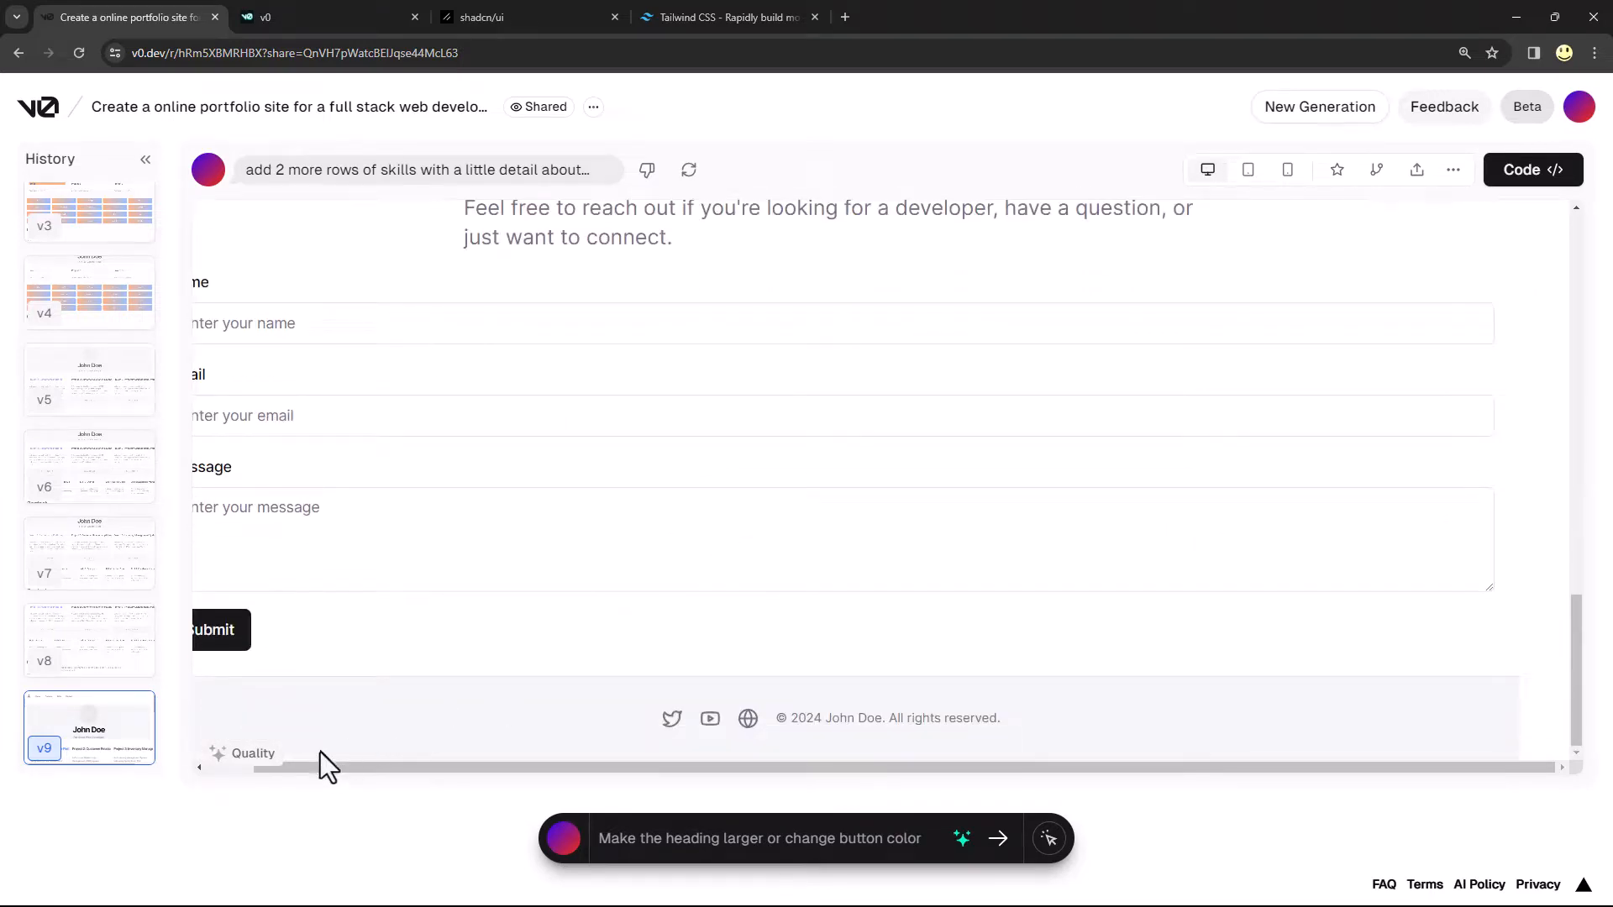
pyautogui.moveTo(331, 768); pyautogui.dragTo(254, 773)
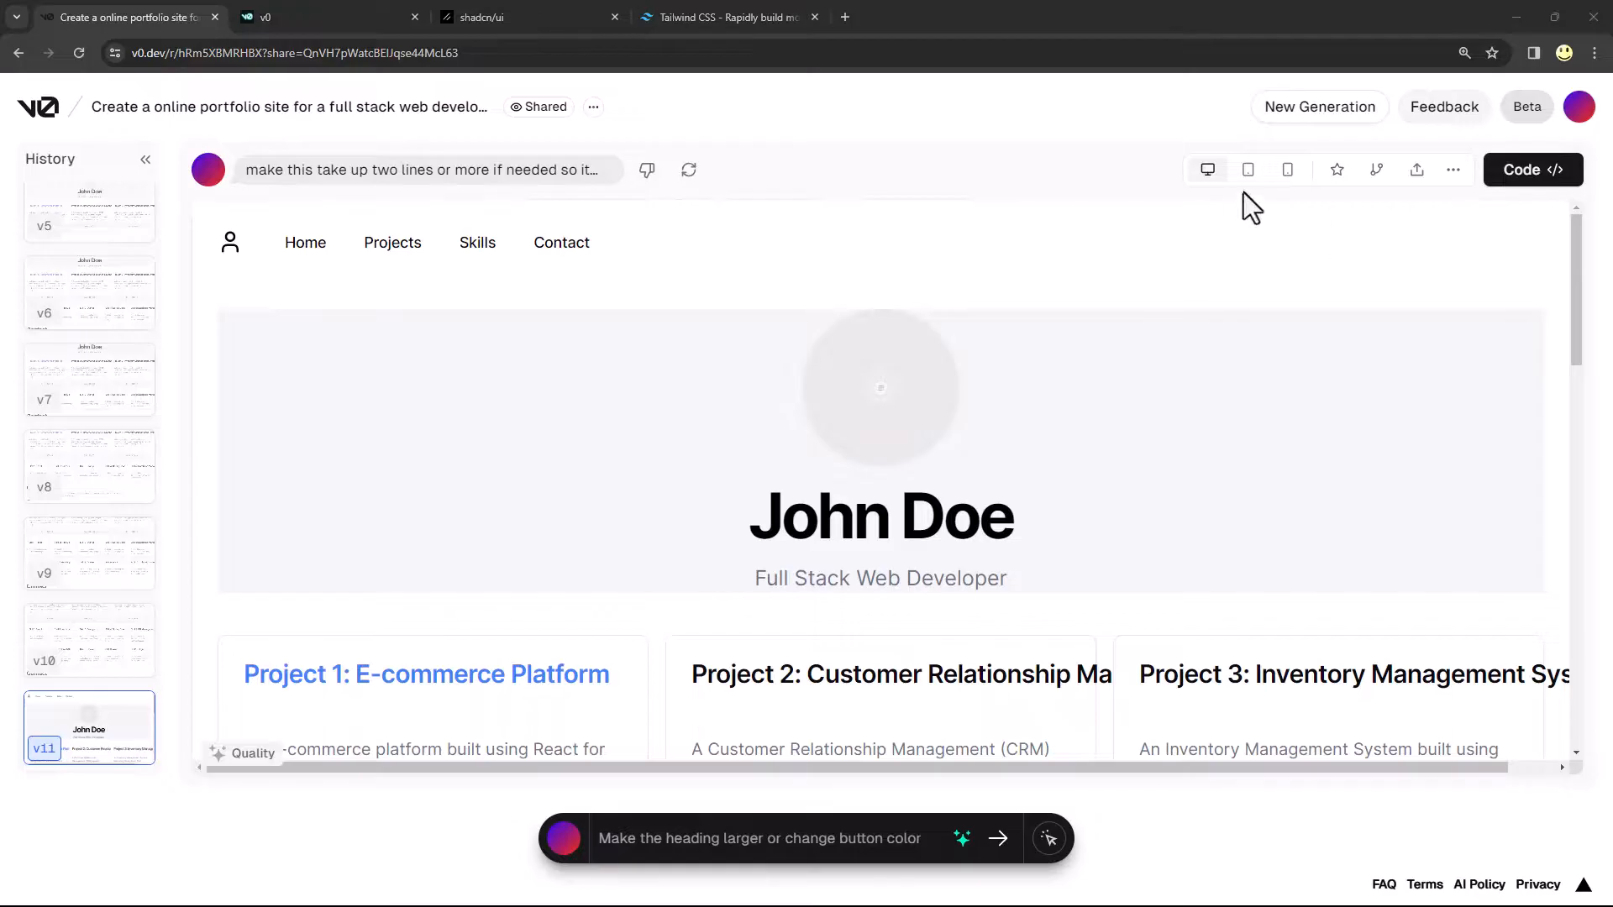
# Preview version v11 at tablet size and examine the layout of its project and skill cards
pyautogui.click(1249, 172)
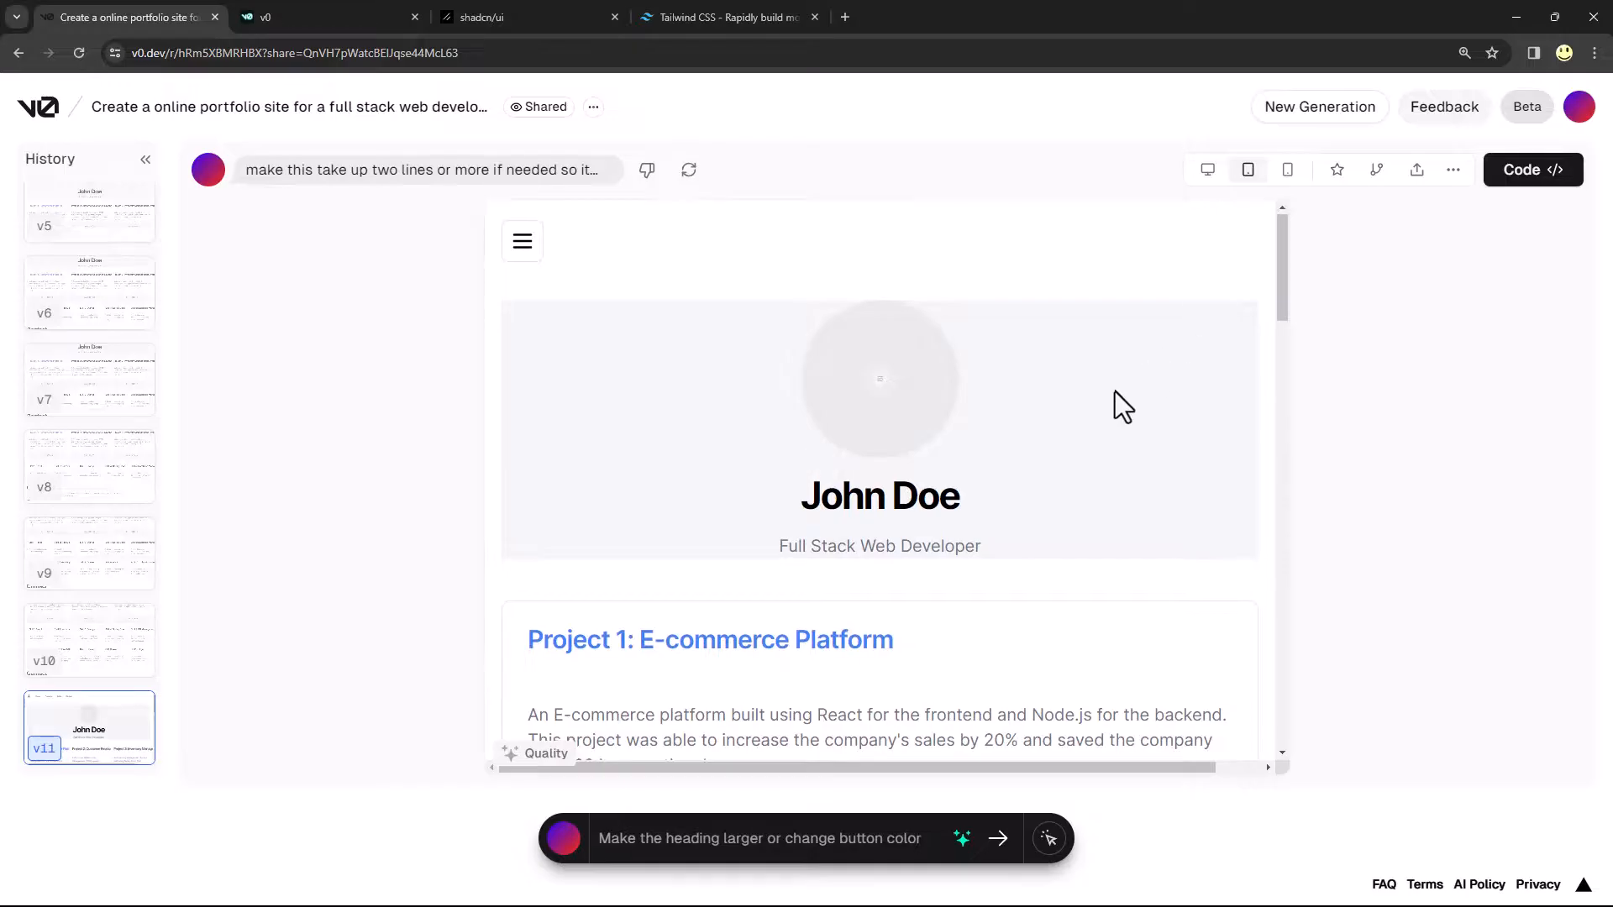
pyautogui.scroll(-4, 1120, 403)
pyautogui.scroll(-6, 1116, 391)
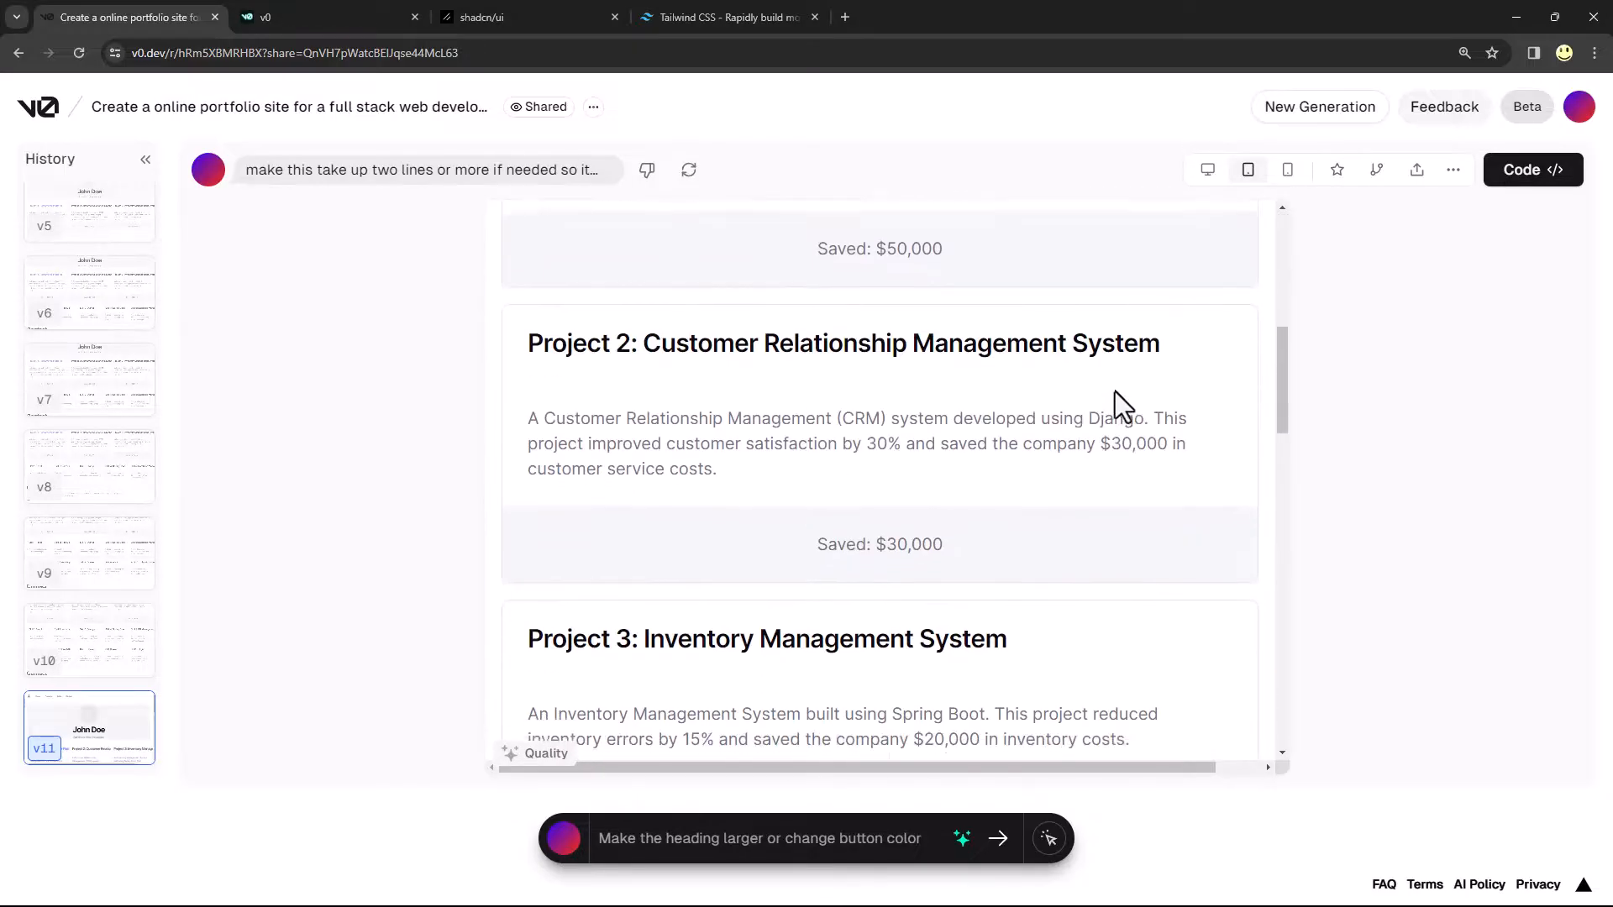
pyautogui.scroll(-5, 1115, 392)
pyautogui.scroll(5, 1116, 391)
pyautogui.scroll(-5, 1116, 391)
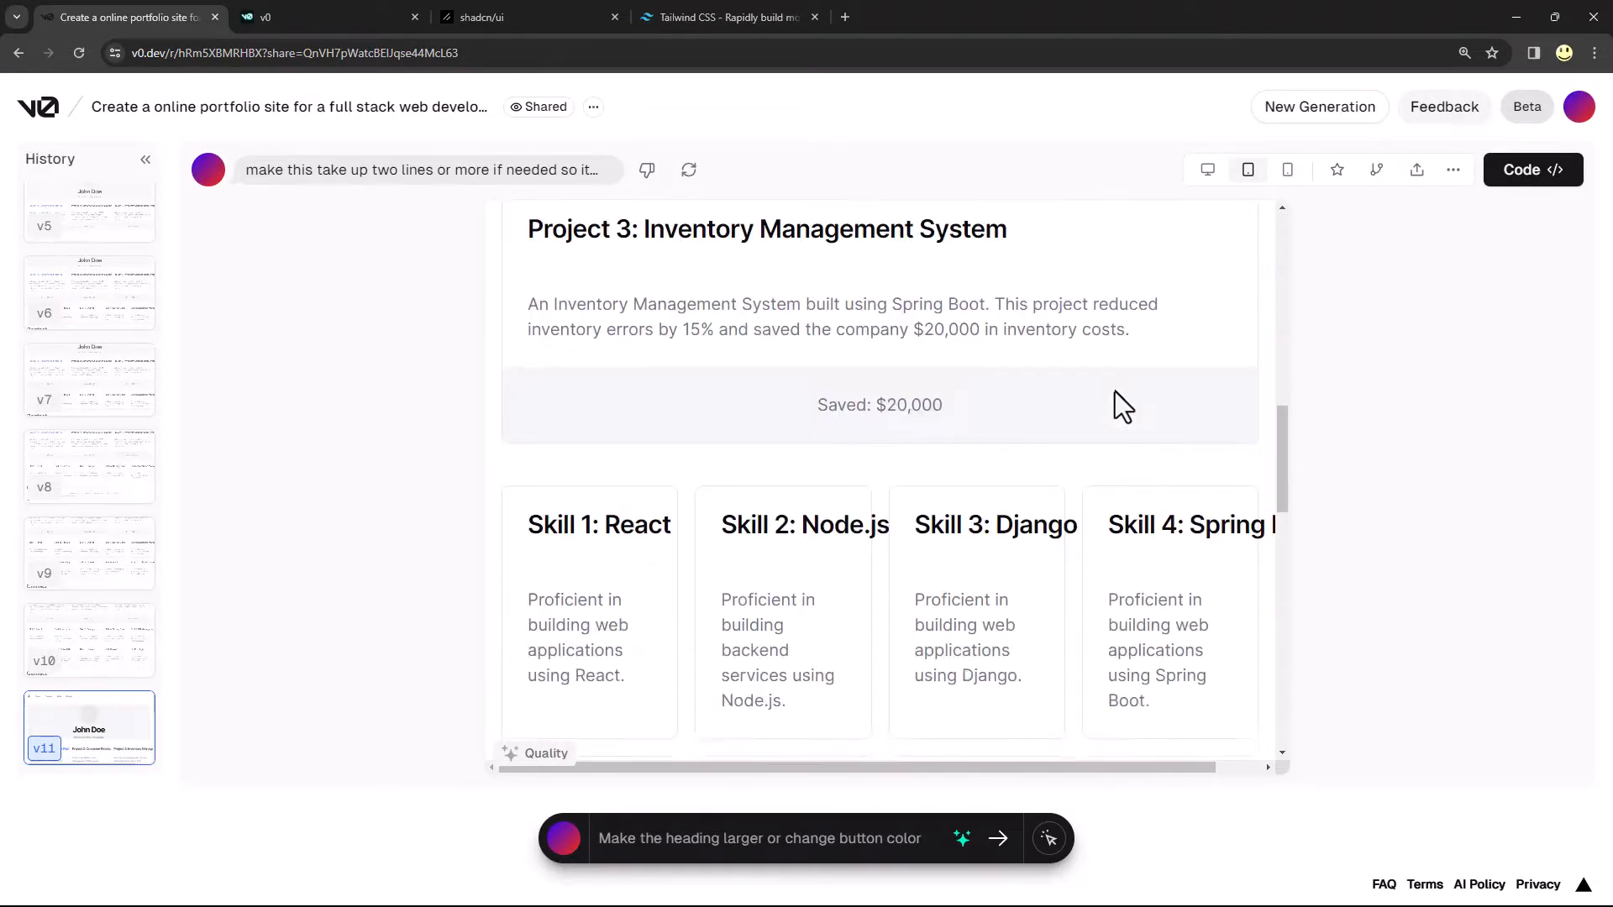
pyautogui.scroll(8, 1115, 392)
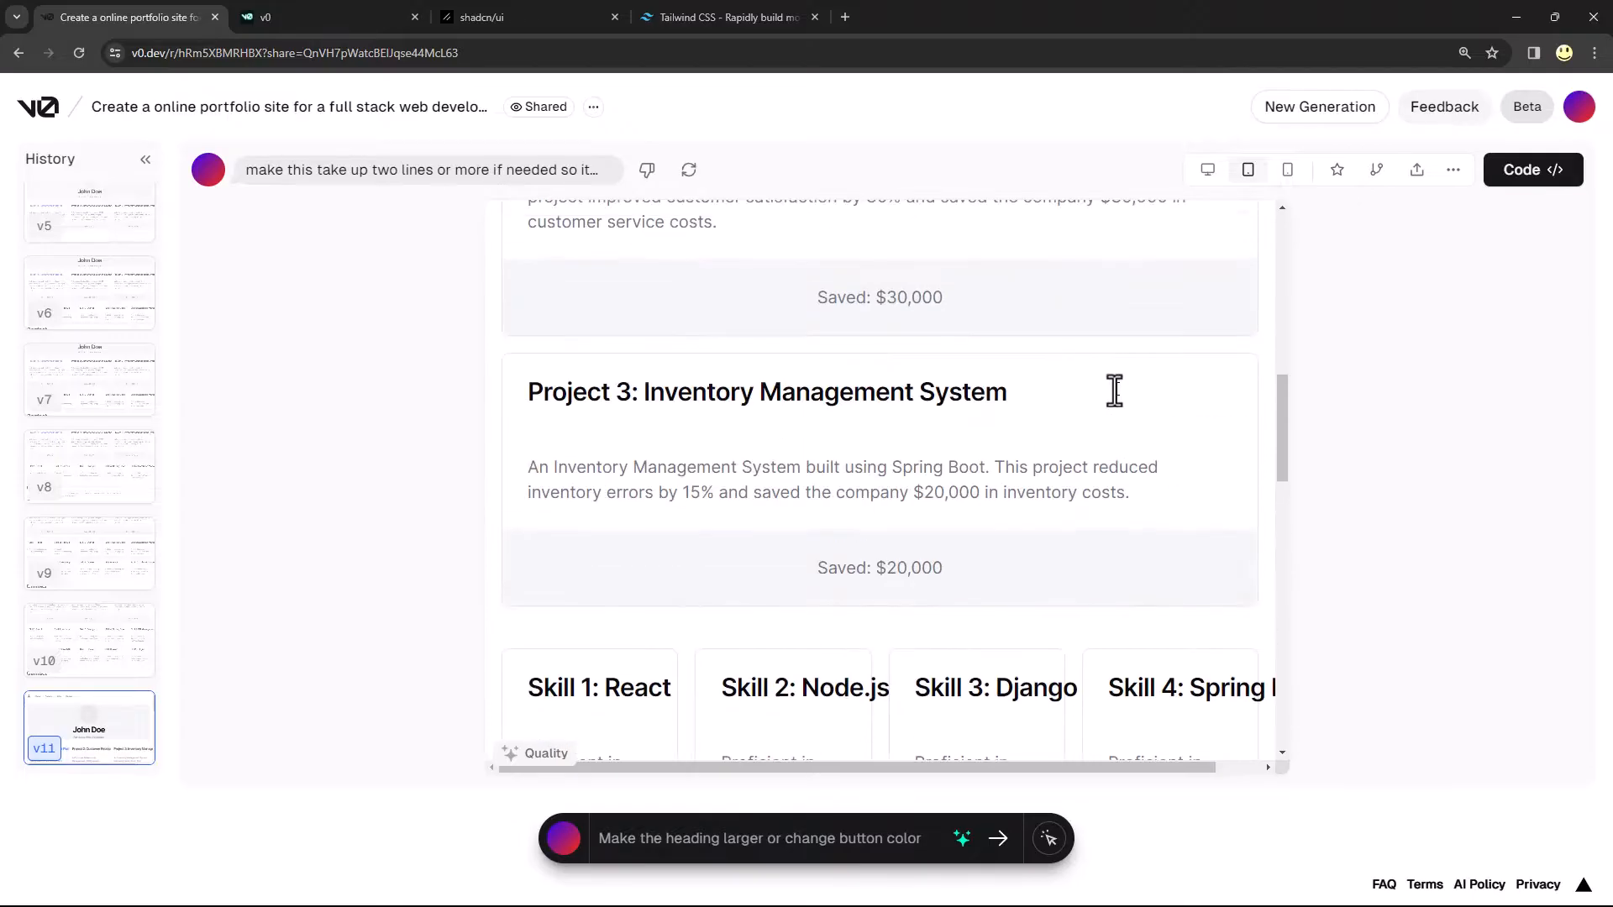
# Preview version v11 at mobile size, check its cards, contact form and footer, and return to the tablet preview
pyautogui.click(1288, 174)
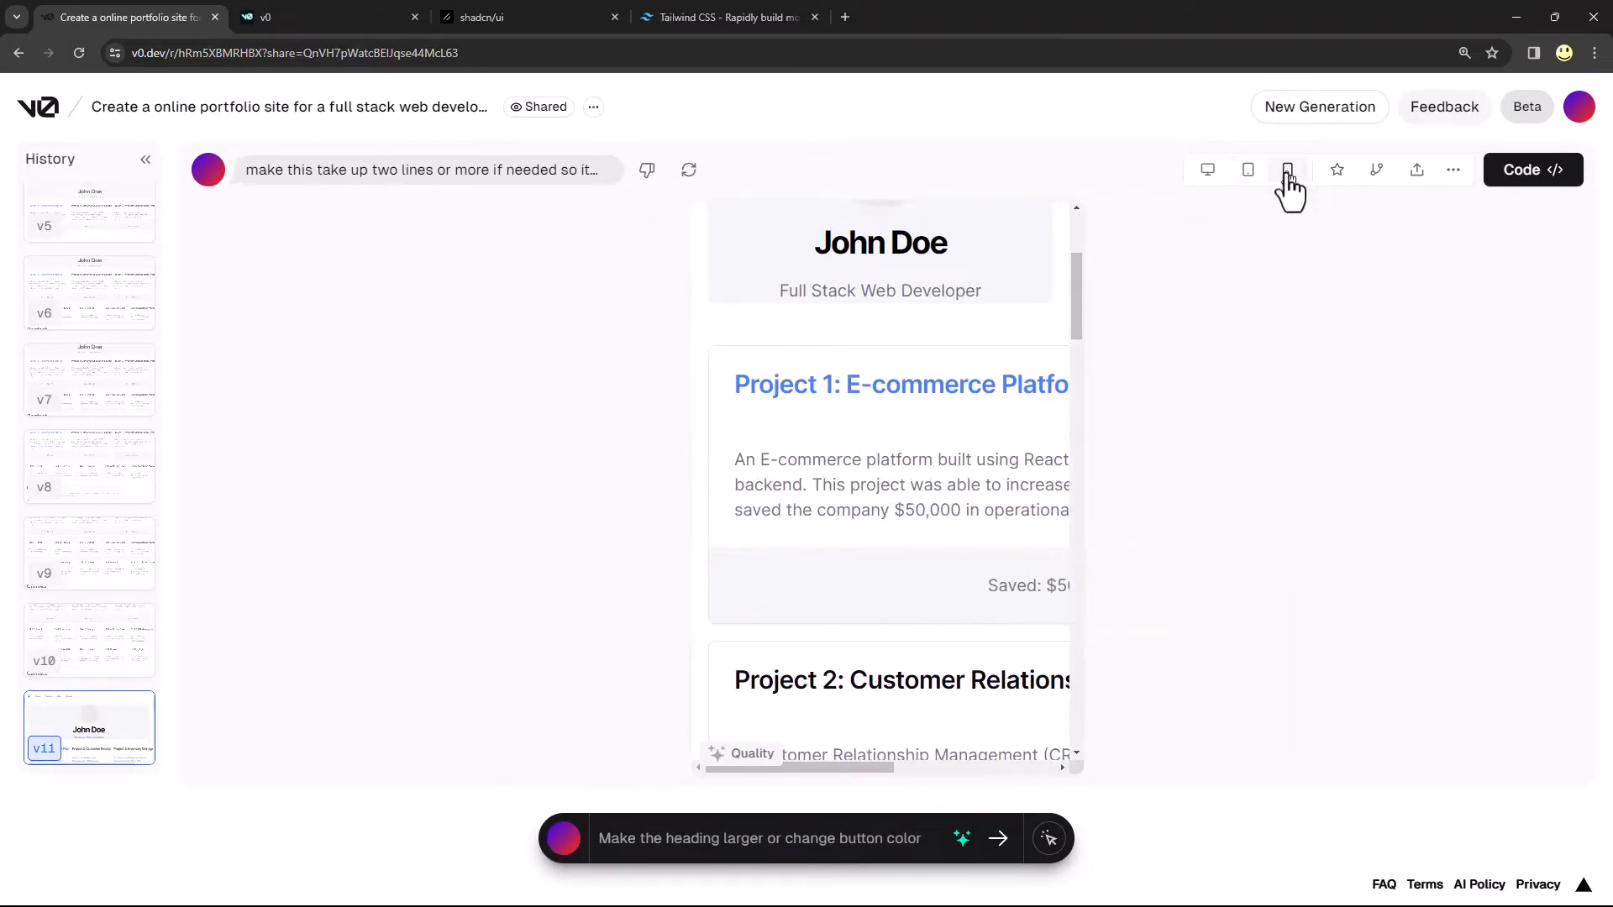
pyautogui.scroll(-3, 1006, 394)
pyautogui.scroll(-10, 1005, 394)
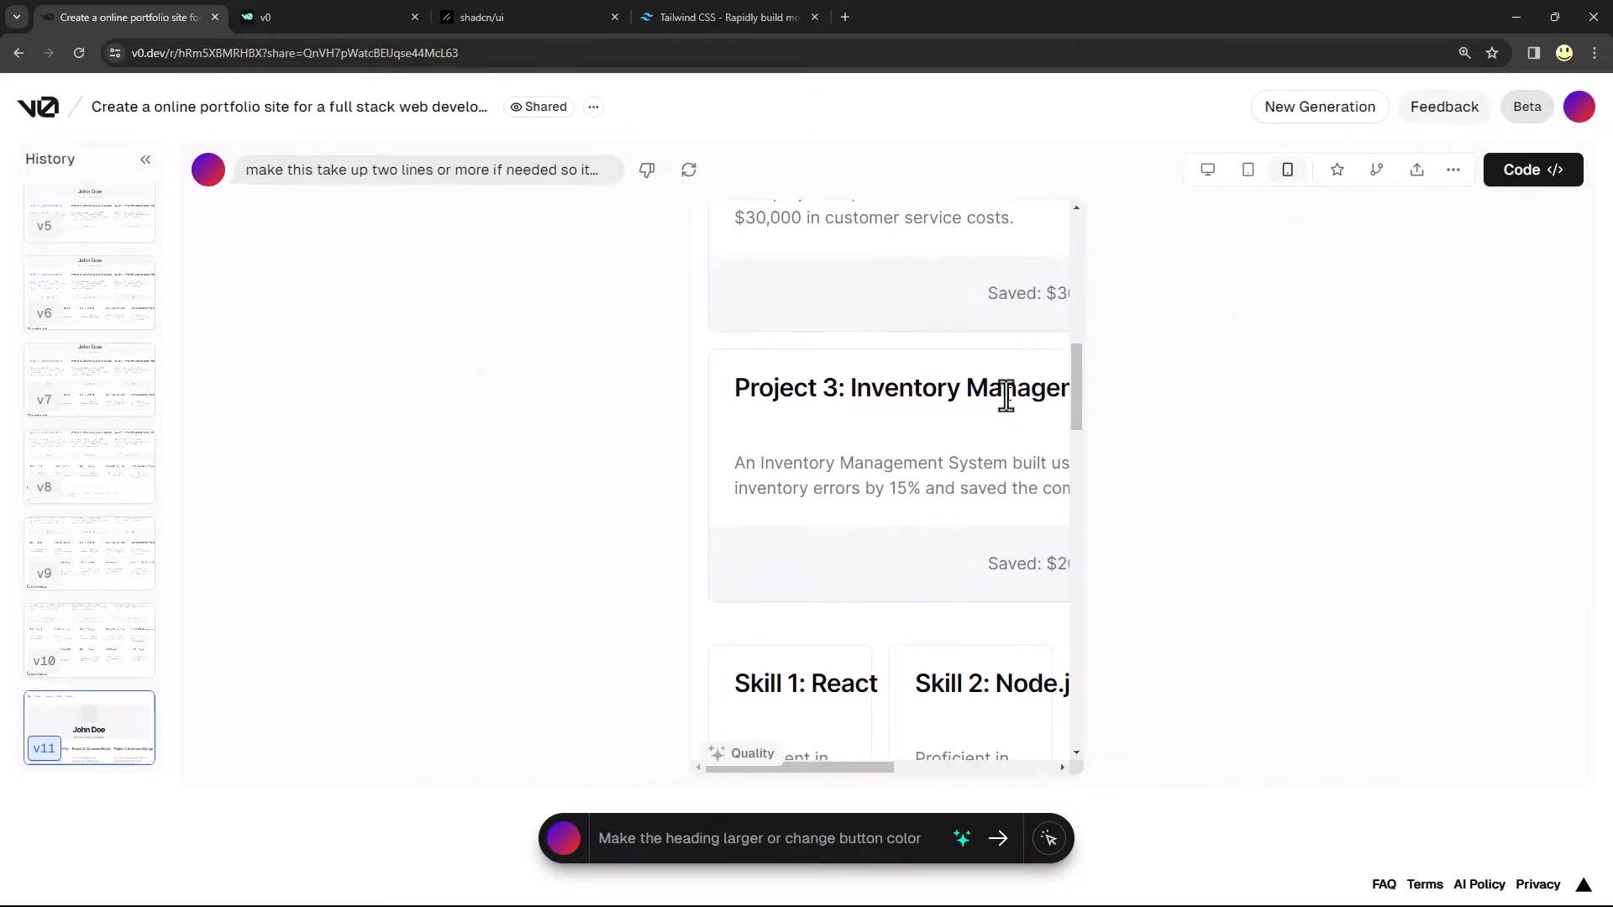
pyautogui.scroll(-3, 1005, 396)
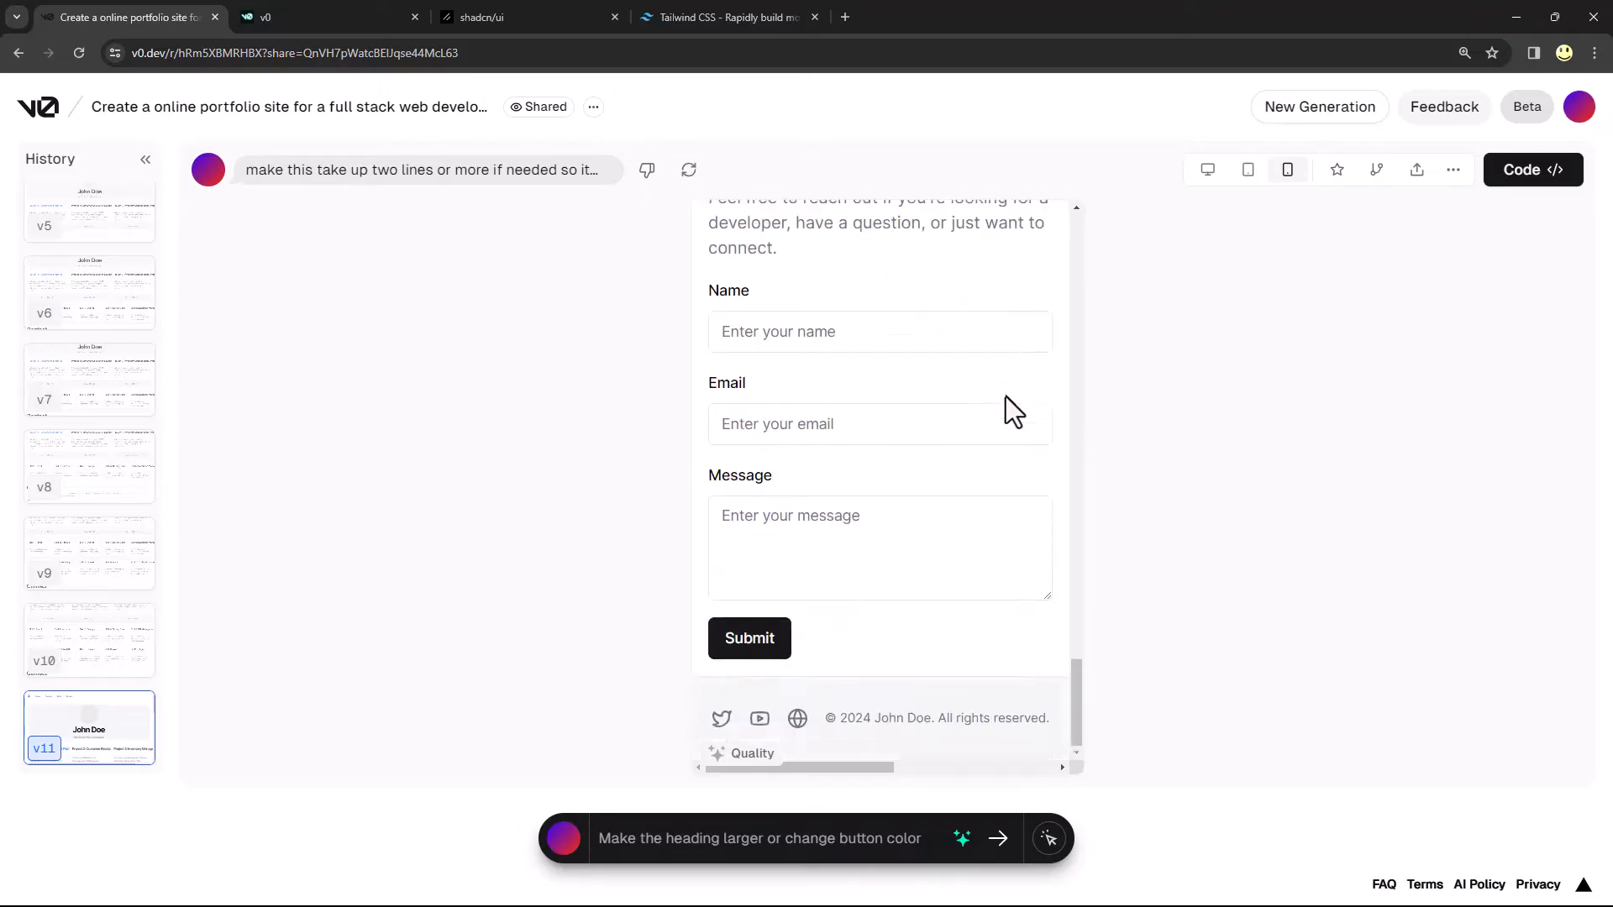
pyautogui.scroll(12, 1005, 397)
pyautogui.scroll(10, 1016, 390)
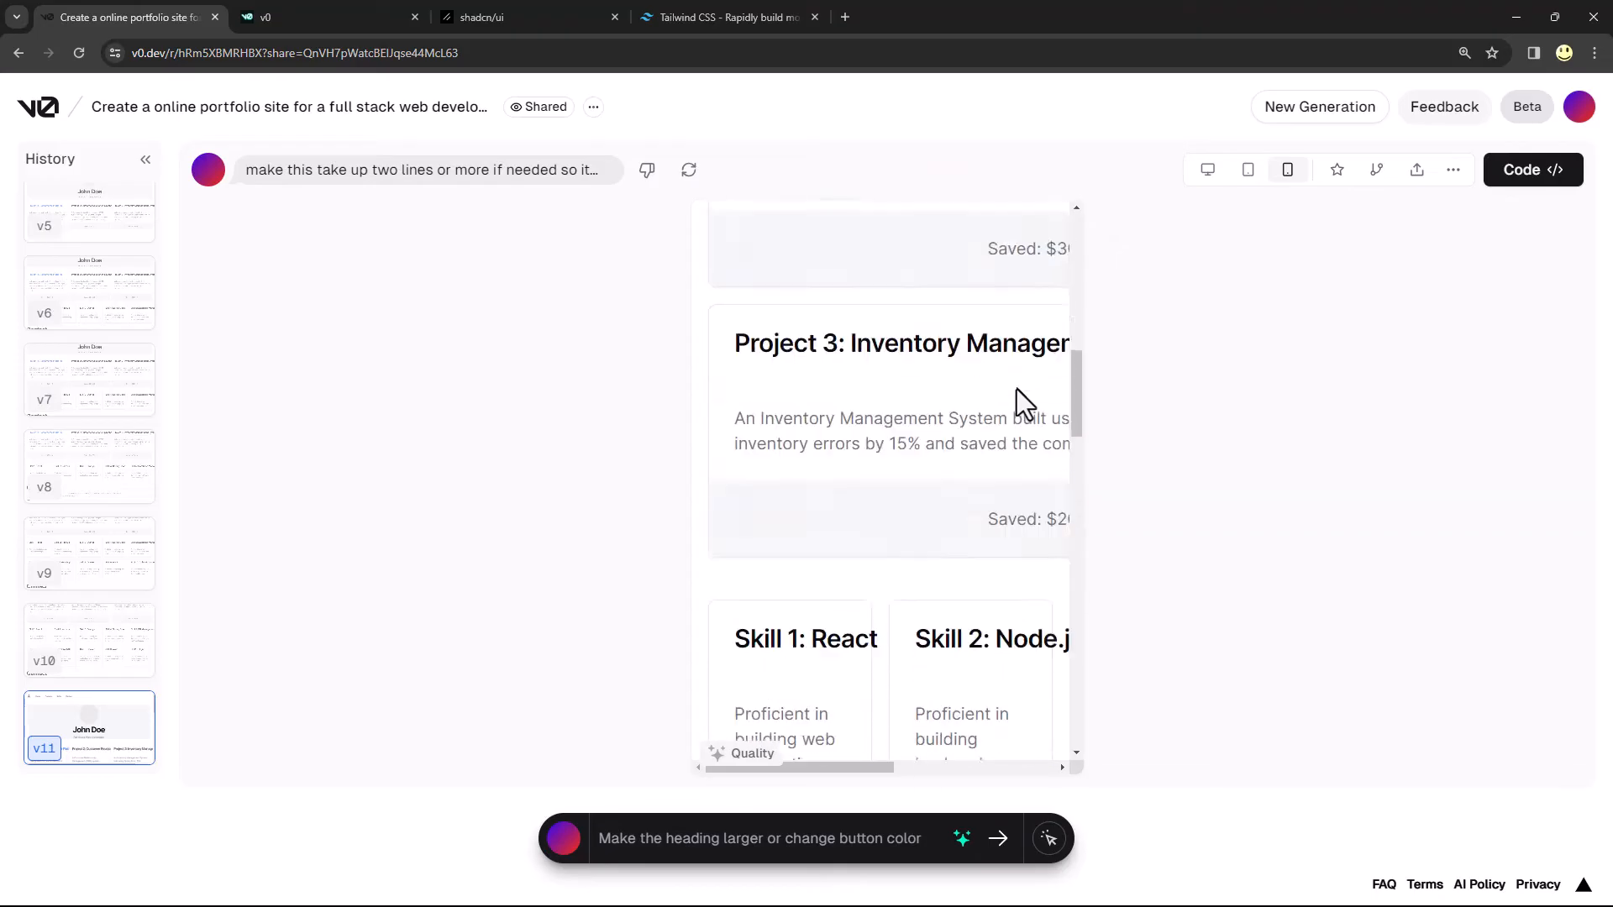
pyautogui.click(1248, 169)
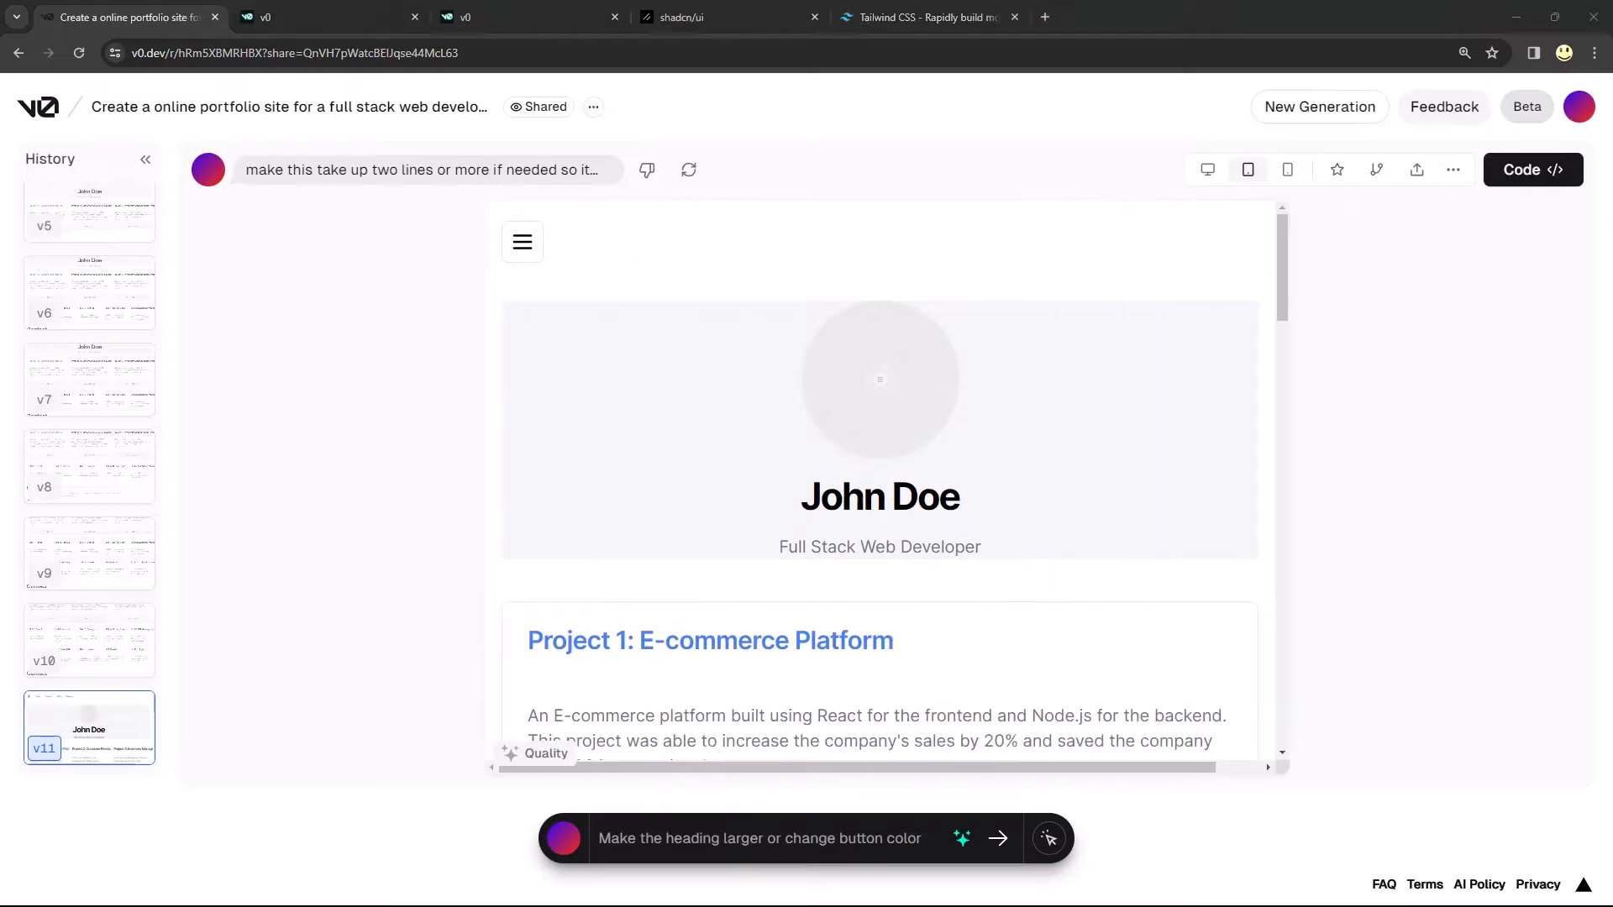